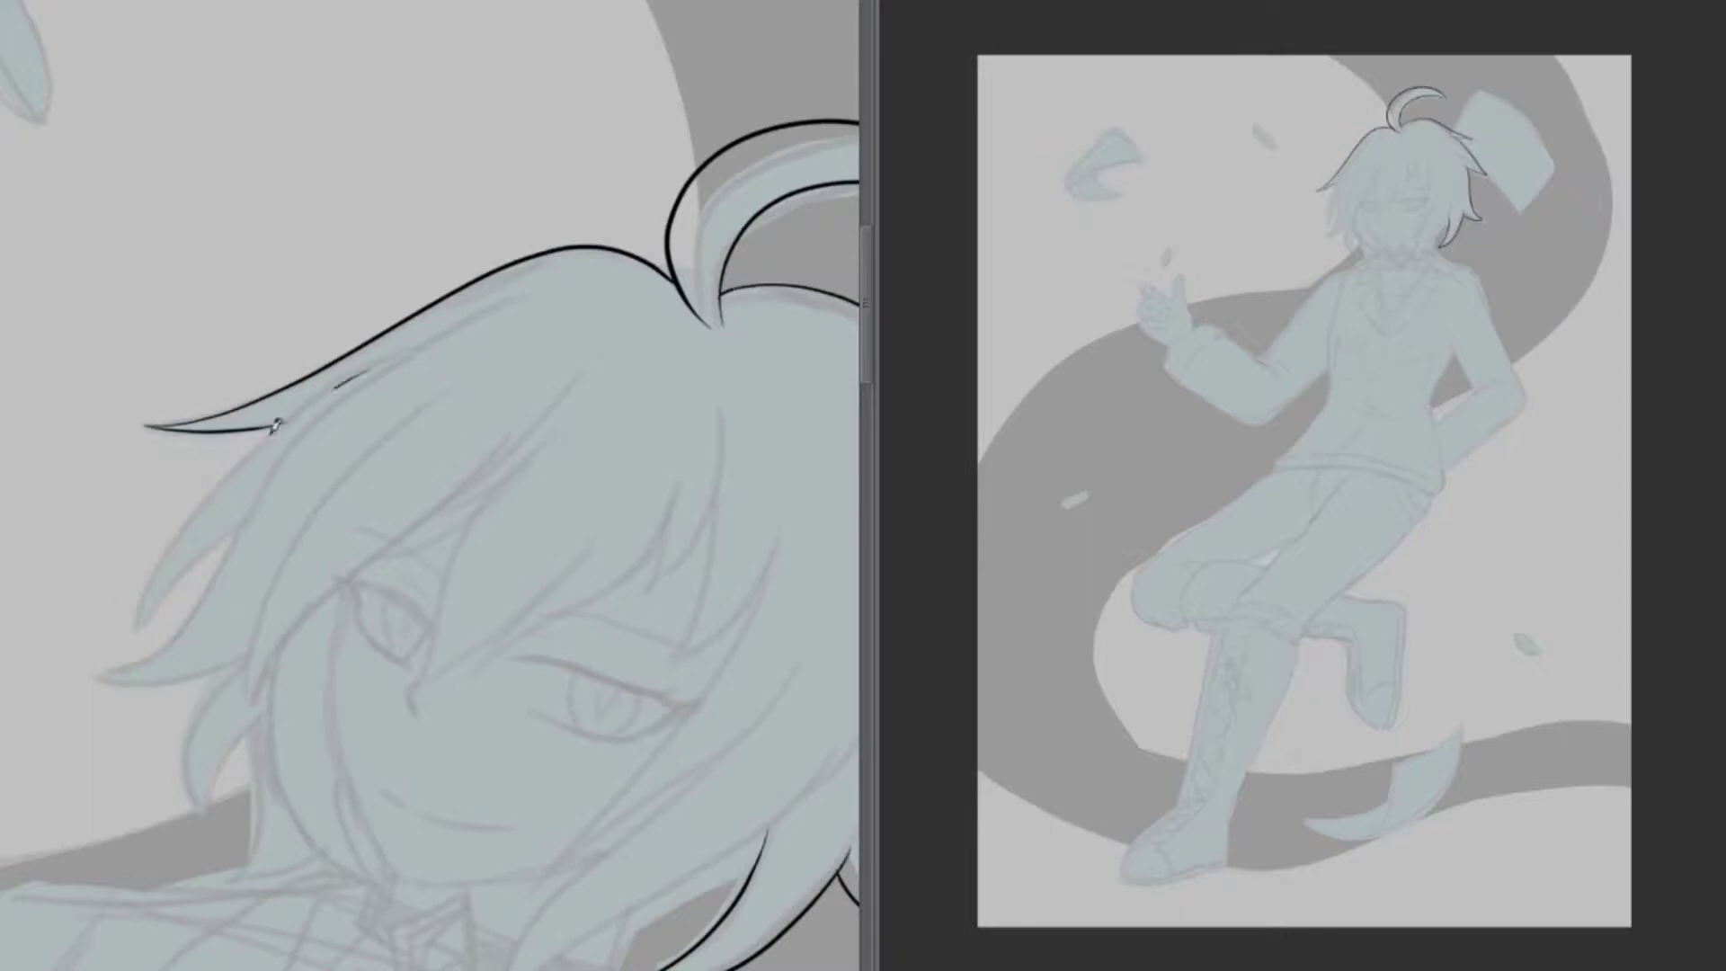
Ink the hair locks on the left side of the head with tapered strokes over the sketch
left_click_drag(313, 432, 90, 672)
left_click_drag(443, 396, 245, 724)
left_click_drag(553, 436, 299, 575)
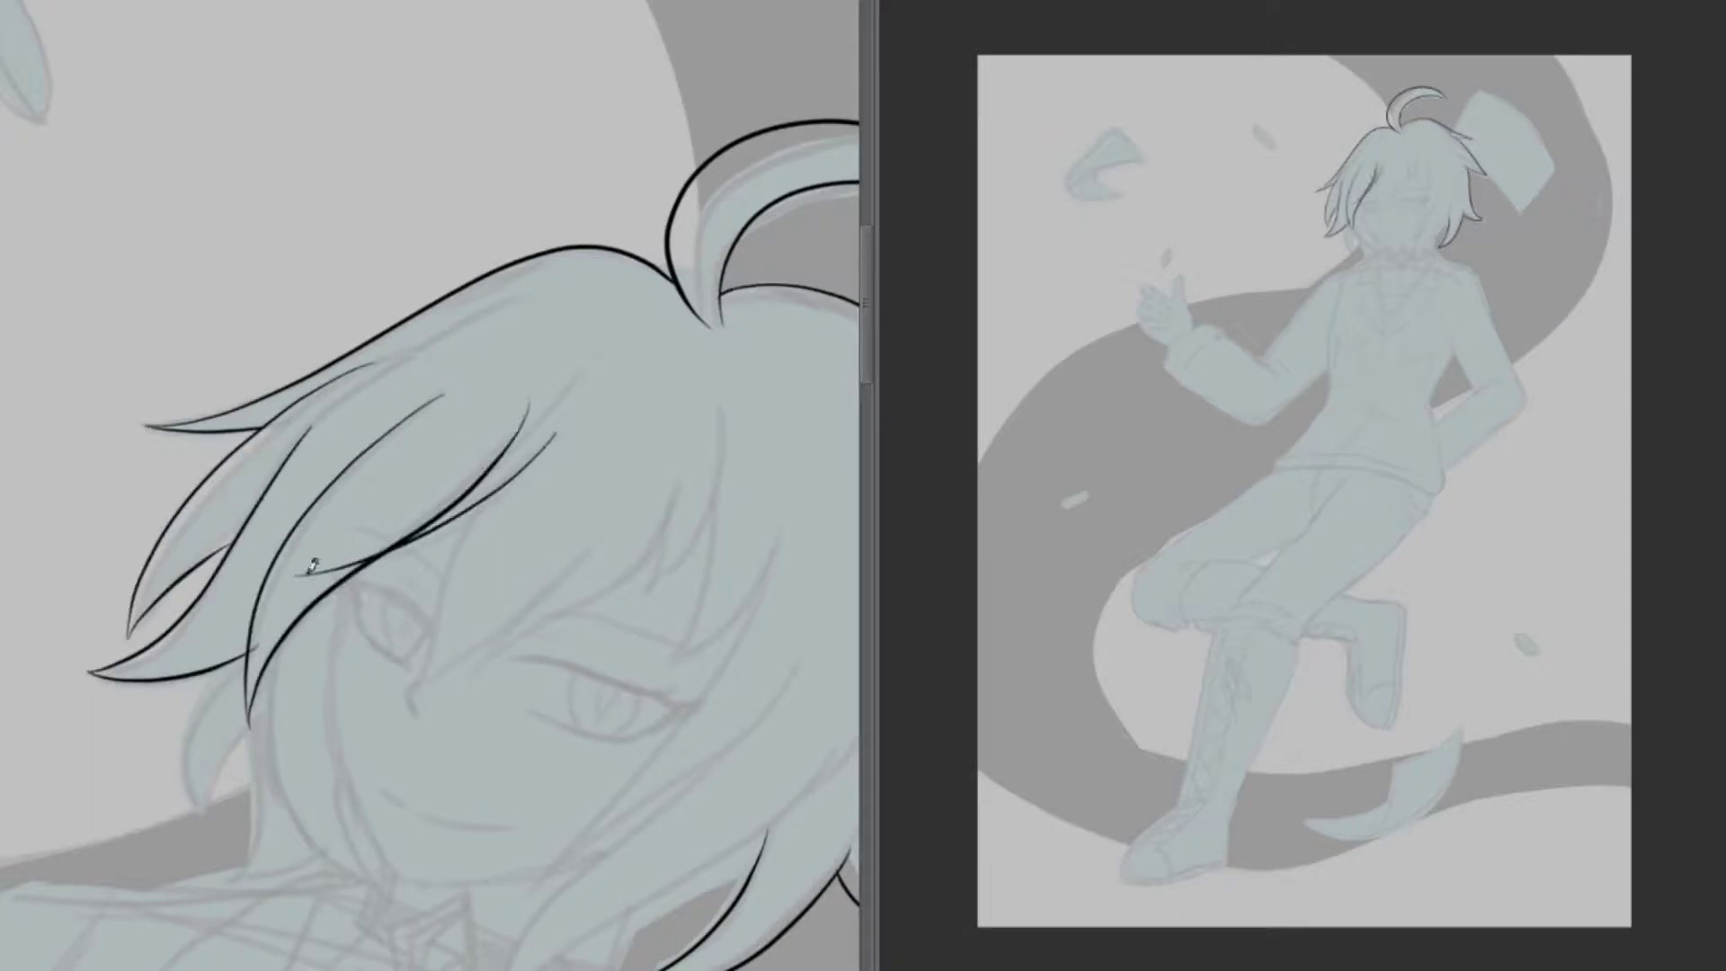
Ink the fringe locks across the forehead and the long lock falling beside the face's right side
key("h")
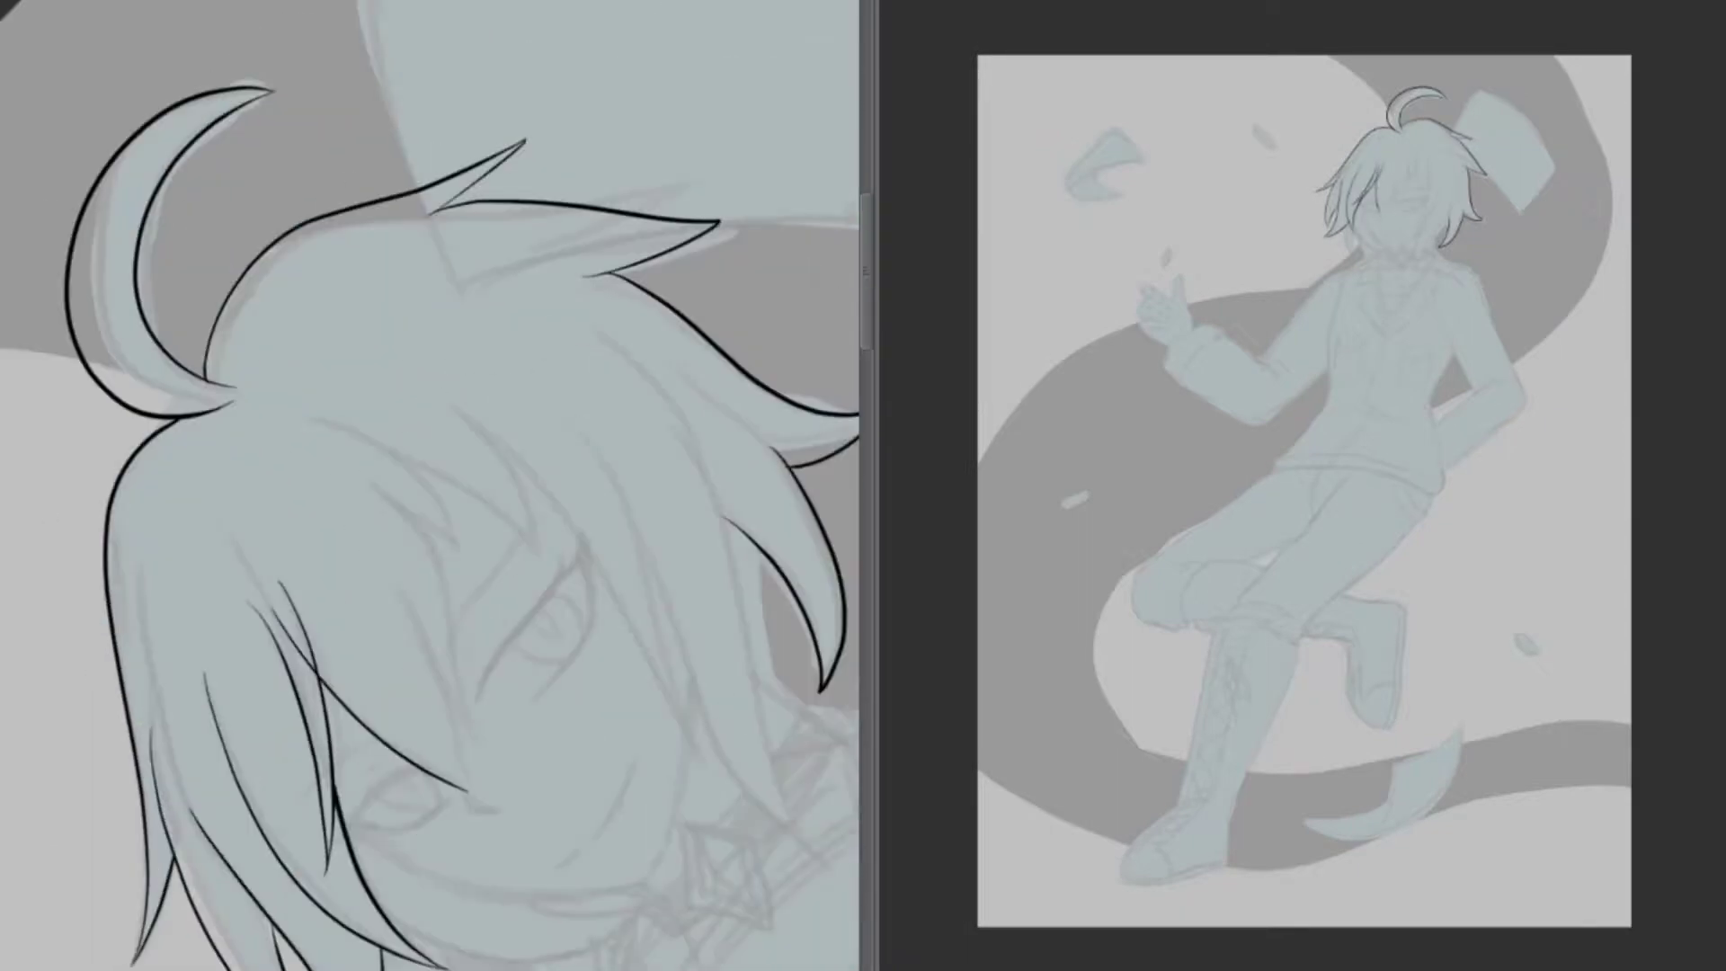
left_click_drag(321, 418, 463, 553)
left_click_drag(382, 496, 475, 726)
left_click_drag(395, 598, 440, 742)
left_click_drag(405, 454, 544, 558)
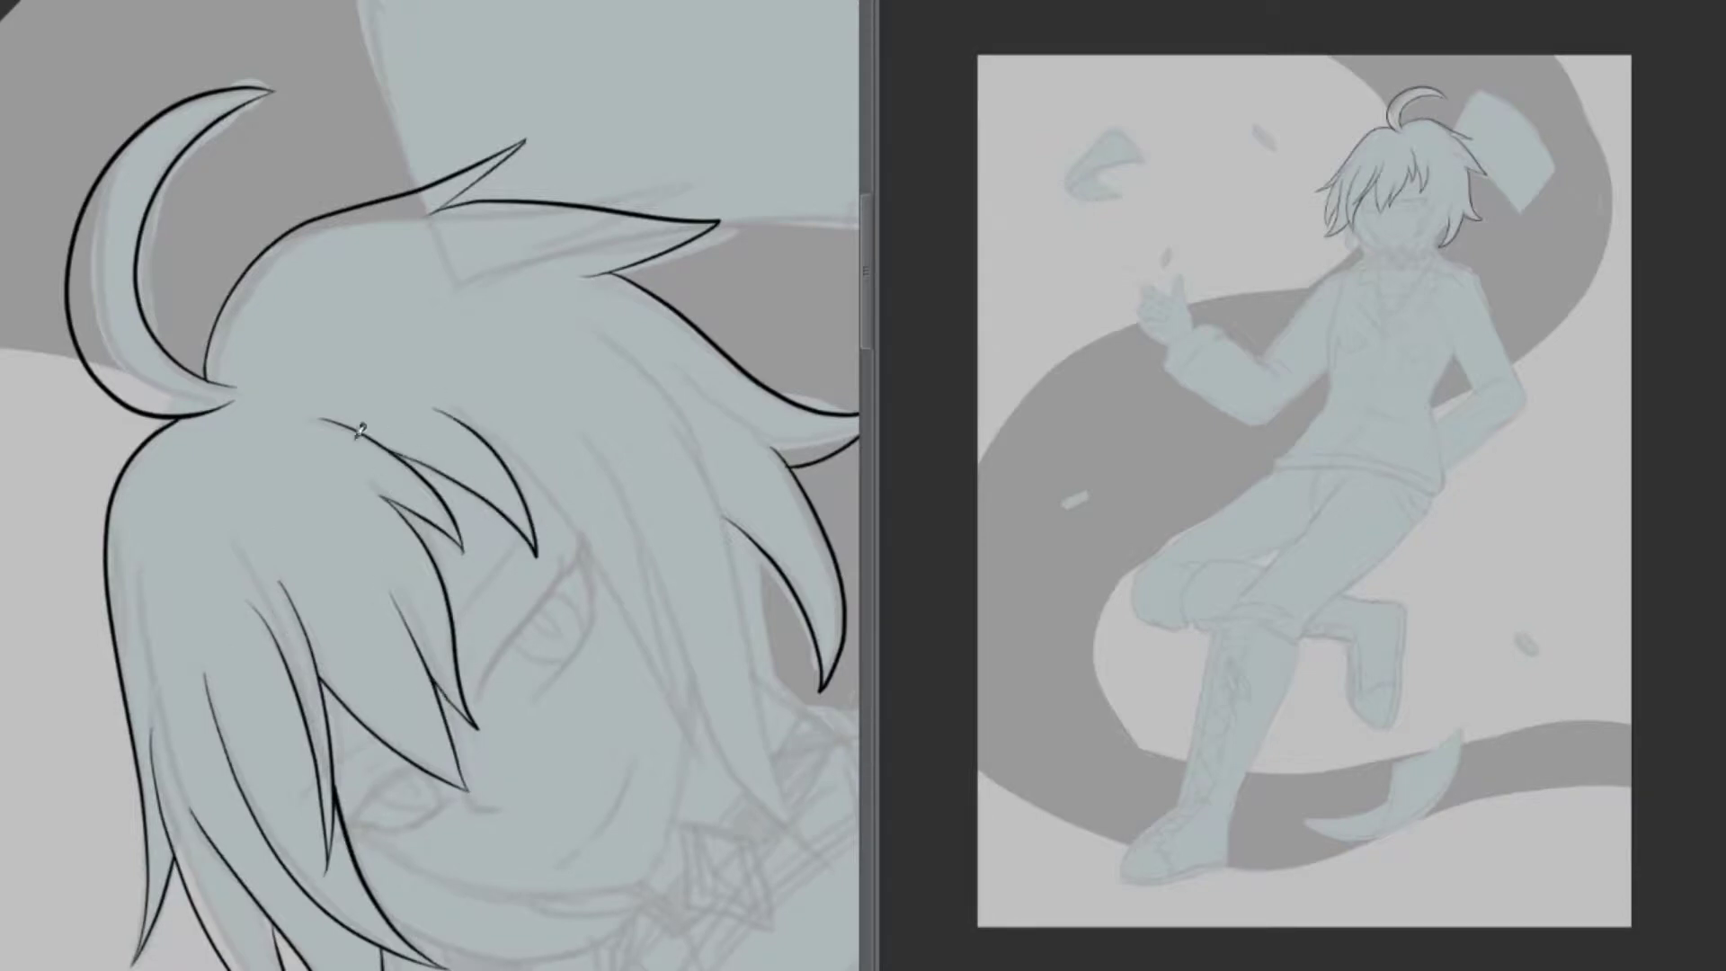
left_click_drag(490, 441, 688, 768)
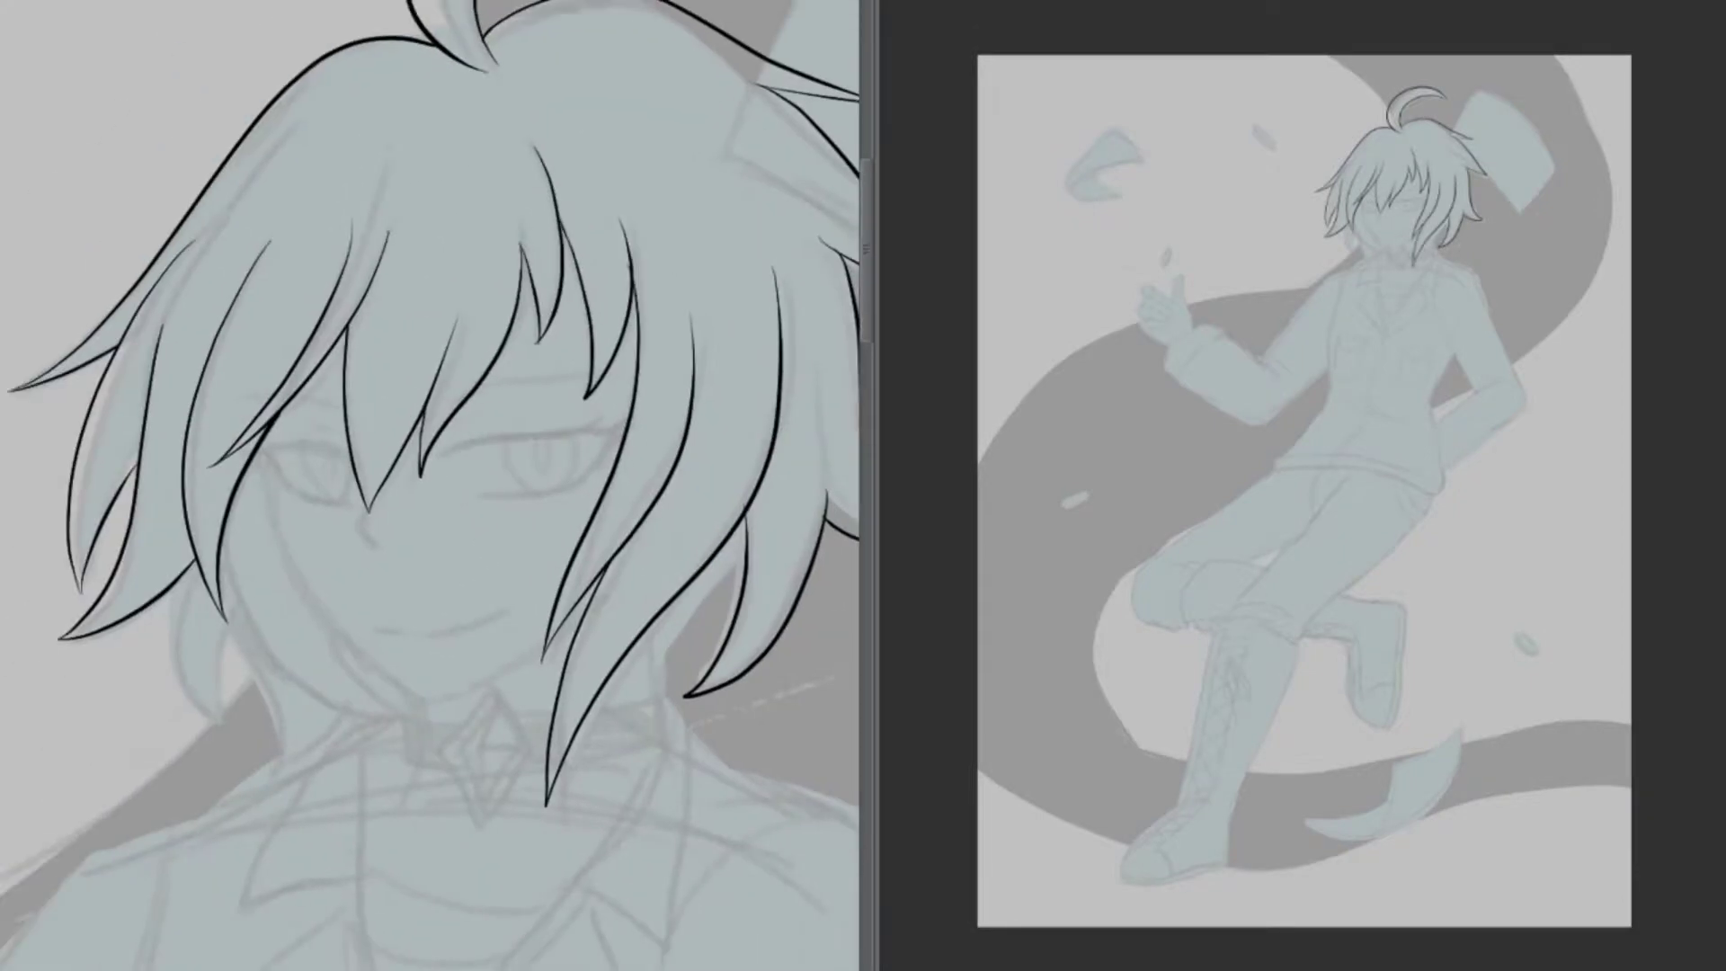
Ink the lower hair tips on both sides of the neck and rework the pointed fringe lock between the eyes
left_click_drag(179, 564, 223, 715)
mouse_move(241, 604)
left_mouse_down()
mouse_move(225, 715)
mouse_move(250, 769)
left_mouse_up()
left_click_drag(361, 701, 251, 770)
left_click_drag(745, 535, 659, 736)
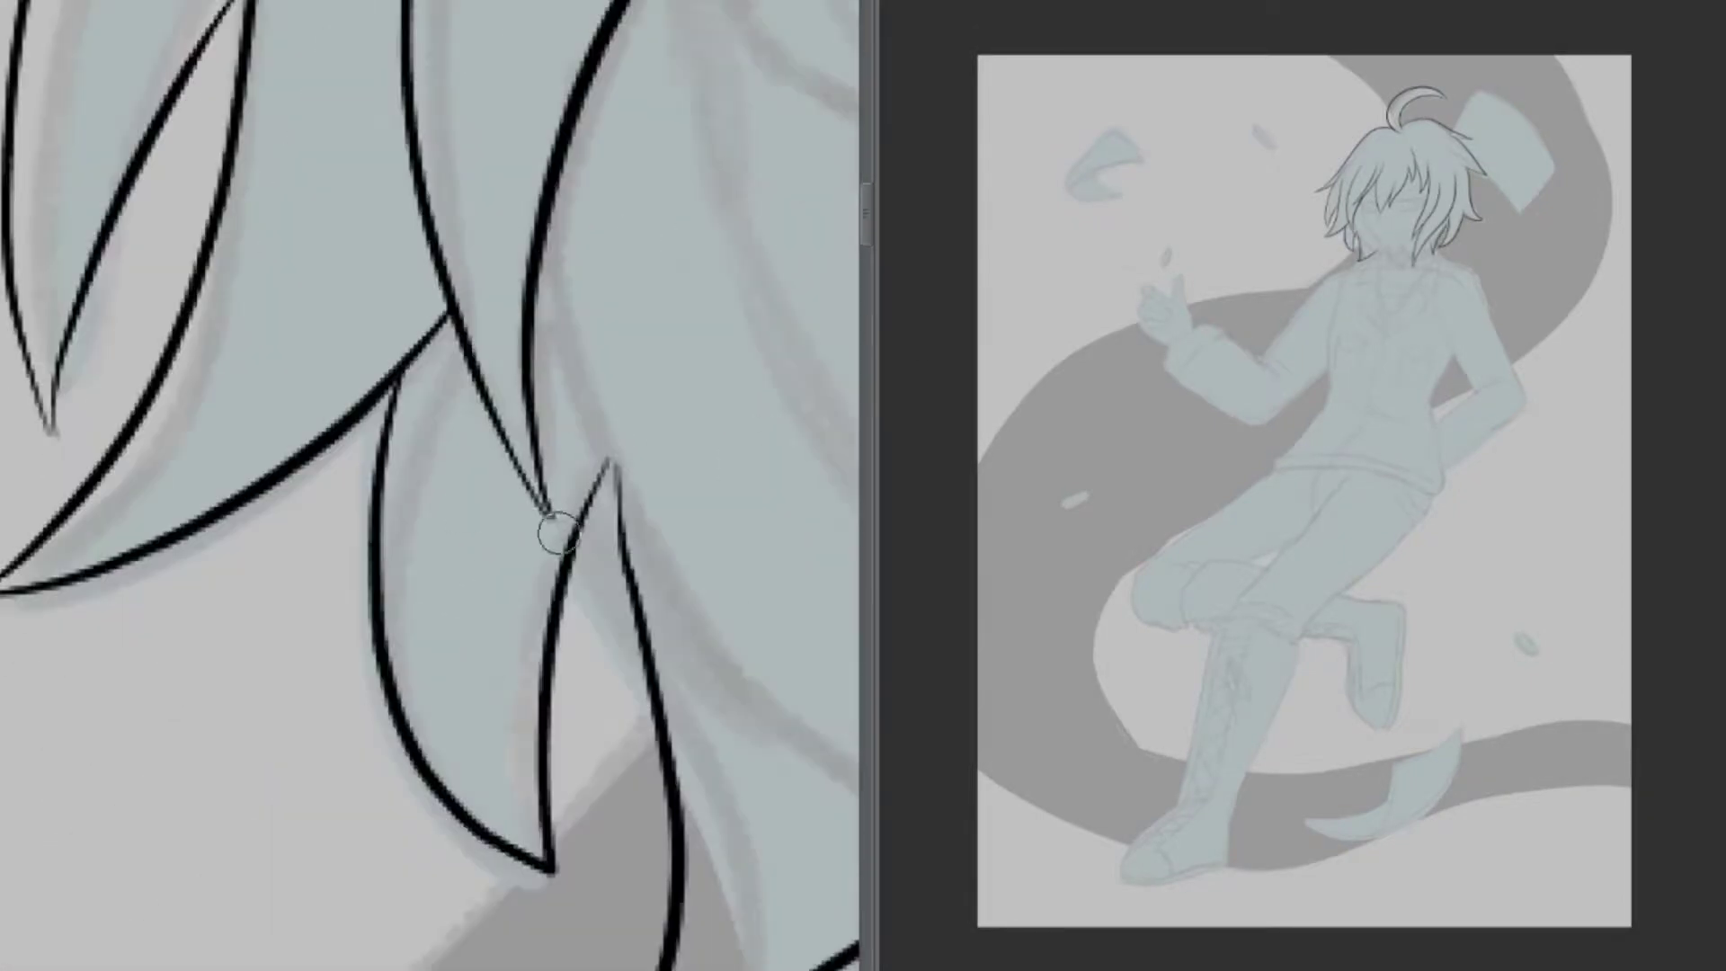
left_click_drag(621, 454, 598, 553)
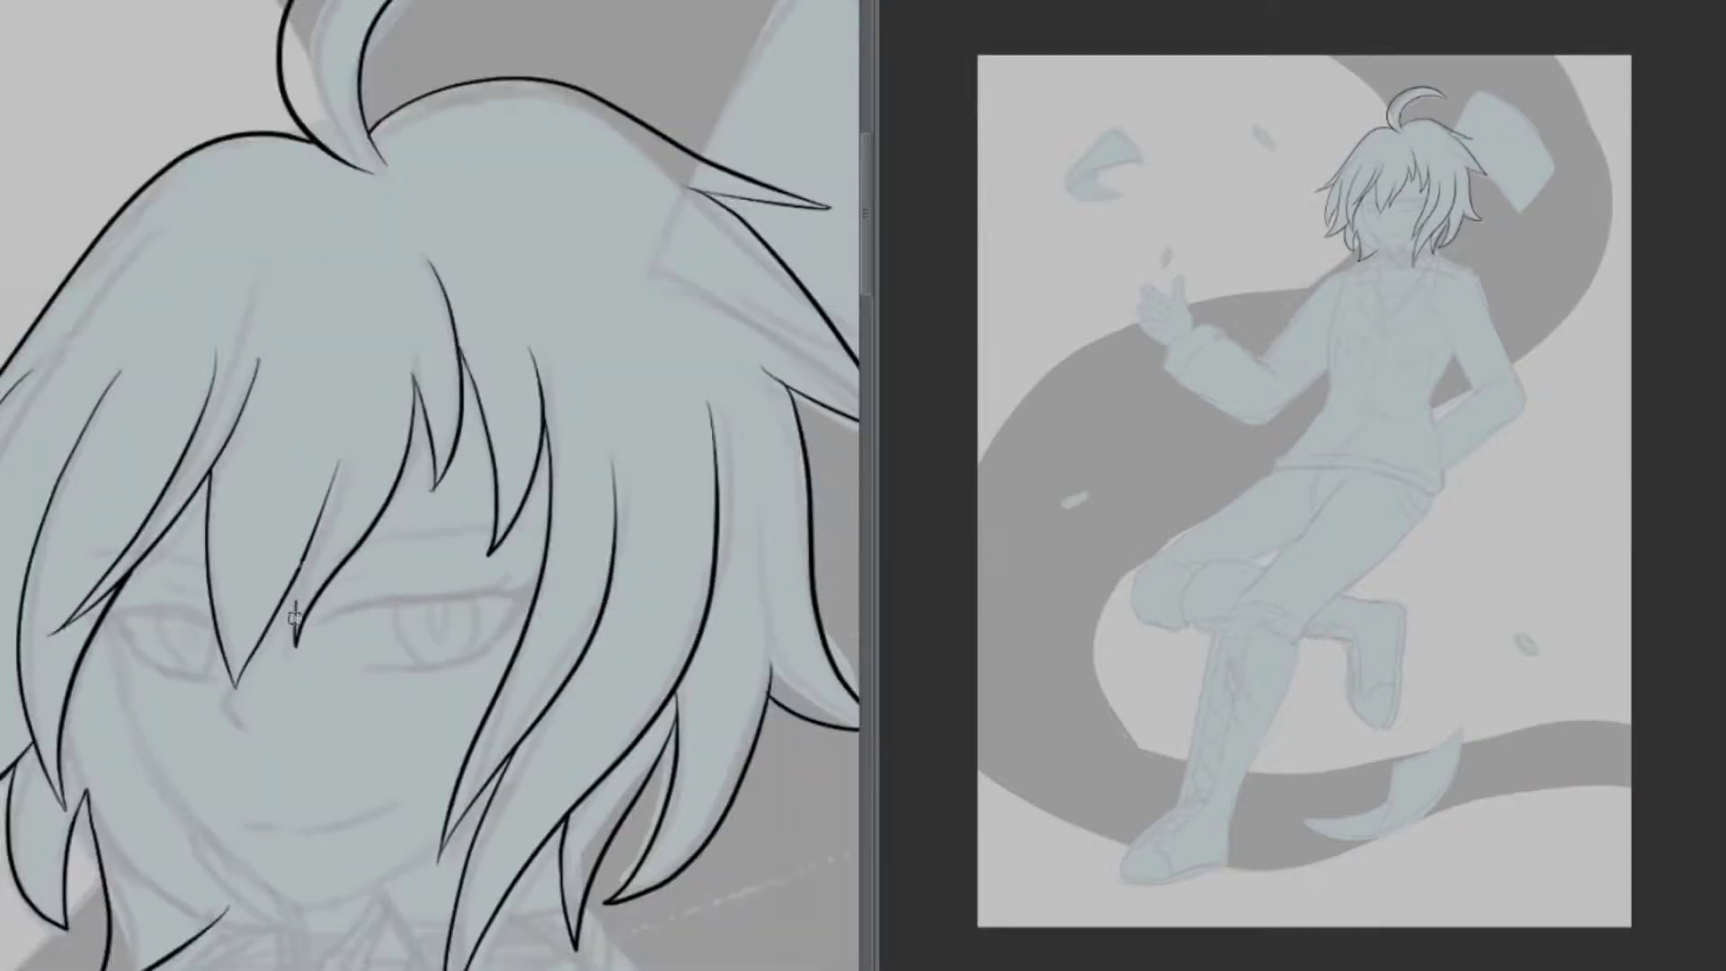
left_click_drag(526, 180, 331, 746)
left_click_drag(497, 589, 449, 706)
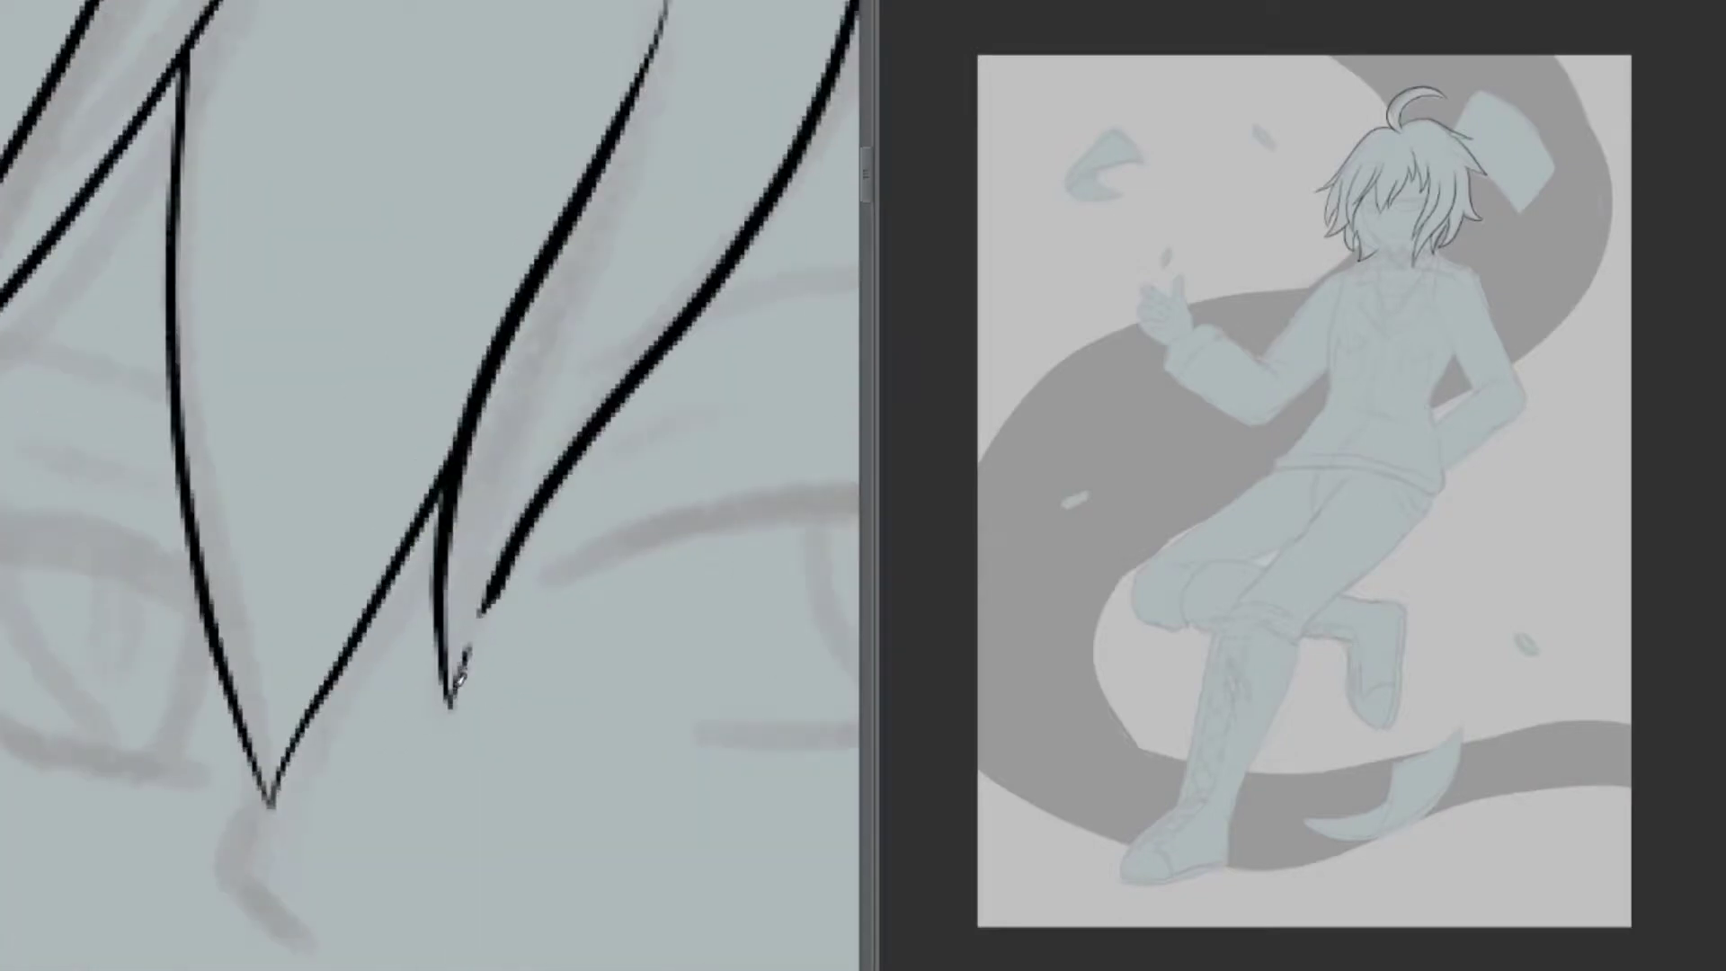
Ink the face outline from the left cheek around the chin to the right-hand hair locks
scroll(385, 788, "up", 5)
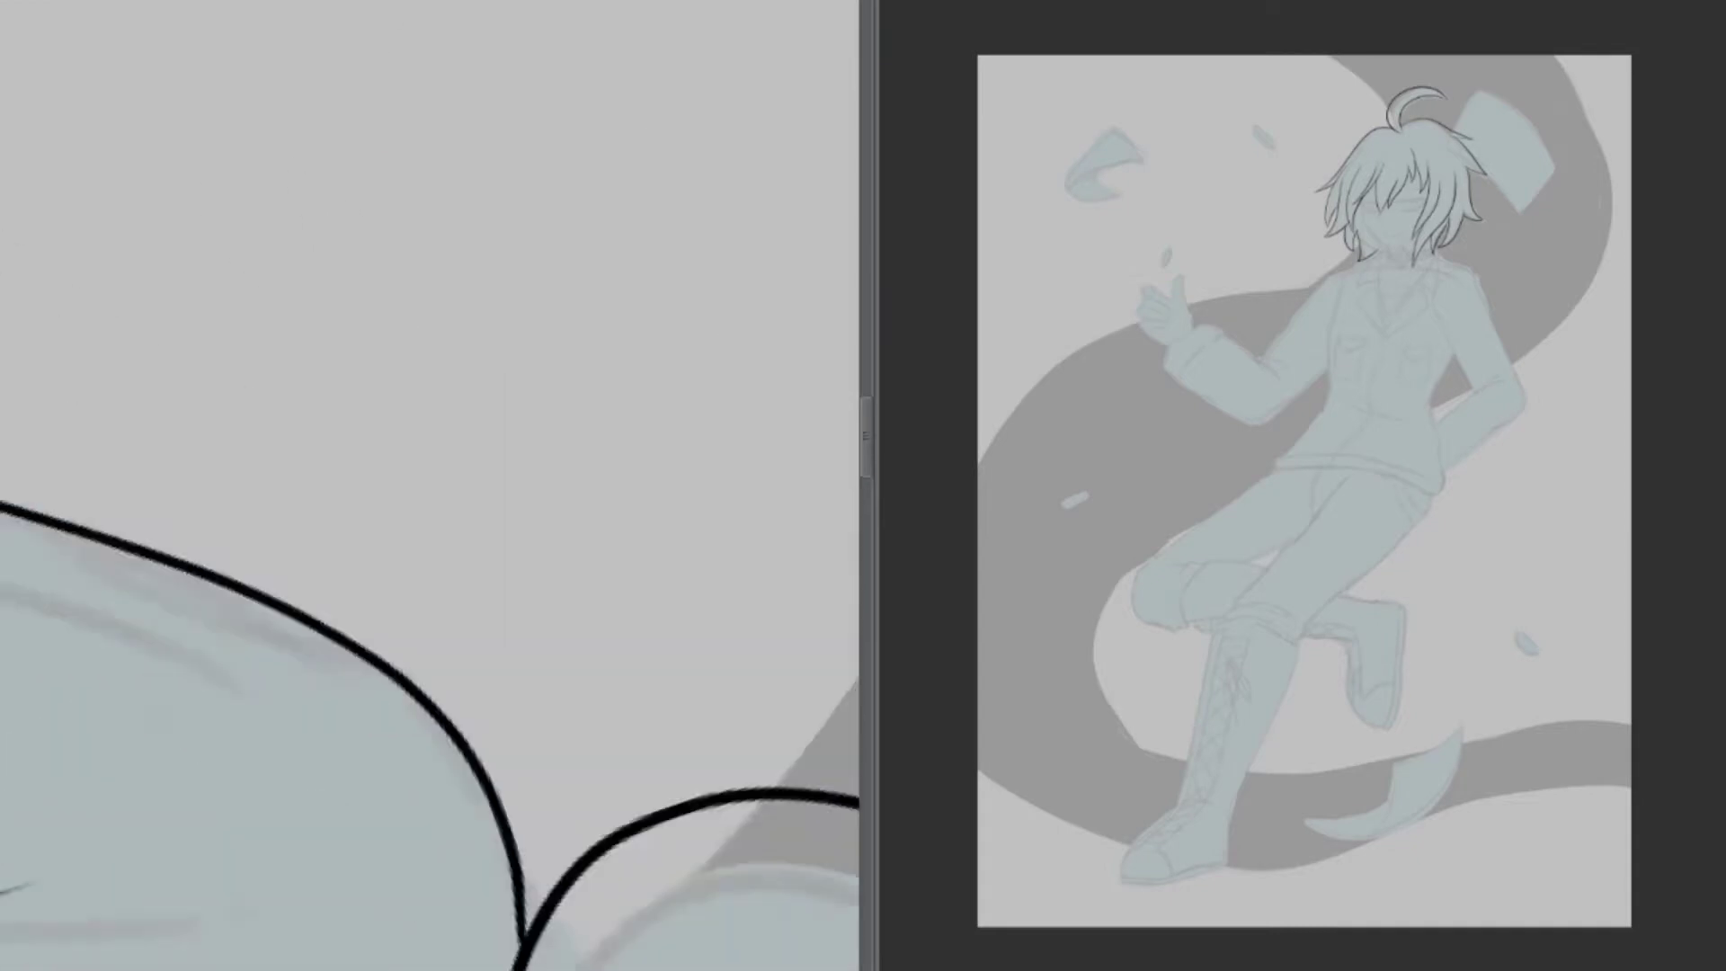
scroll(306, 382, "down", 5)
scroll(306, 382, "up", 2)
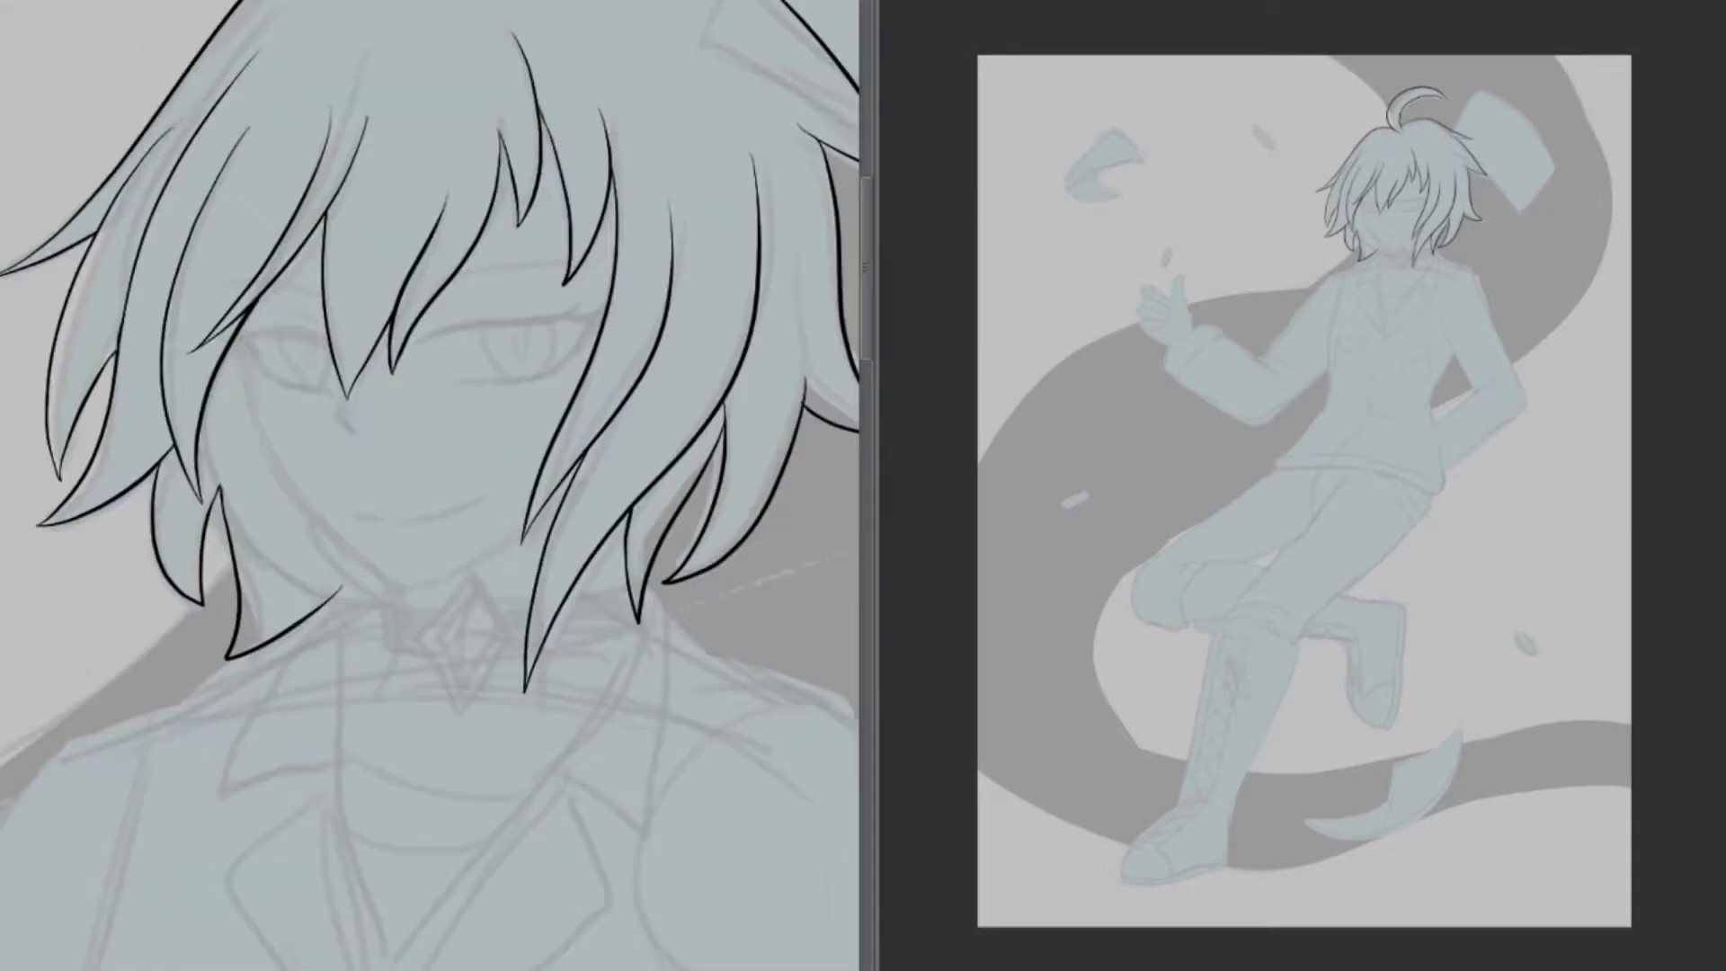
scroll(386, 540, "up", 3)
mouse_move(238, 505)
left_mouse_down()
mouse_move(396, 760)
mouse_move(589, 645)
left_mouse_up()
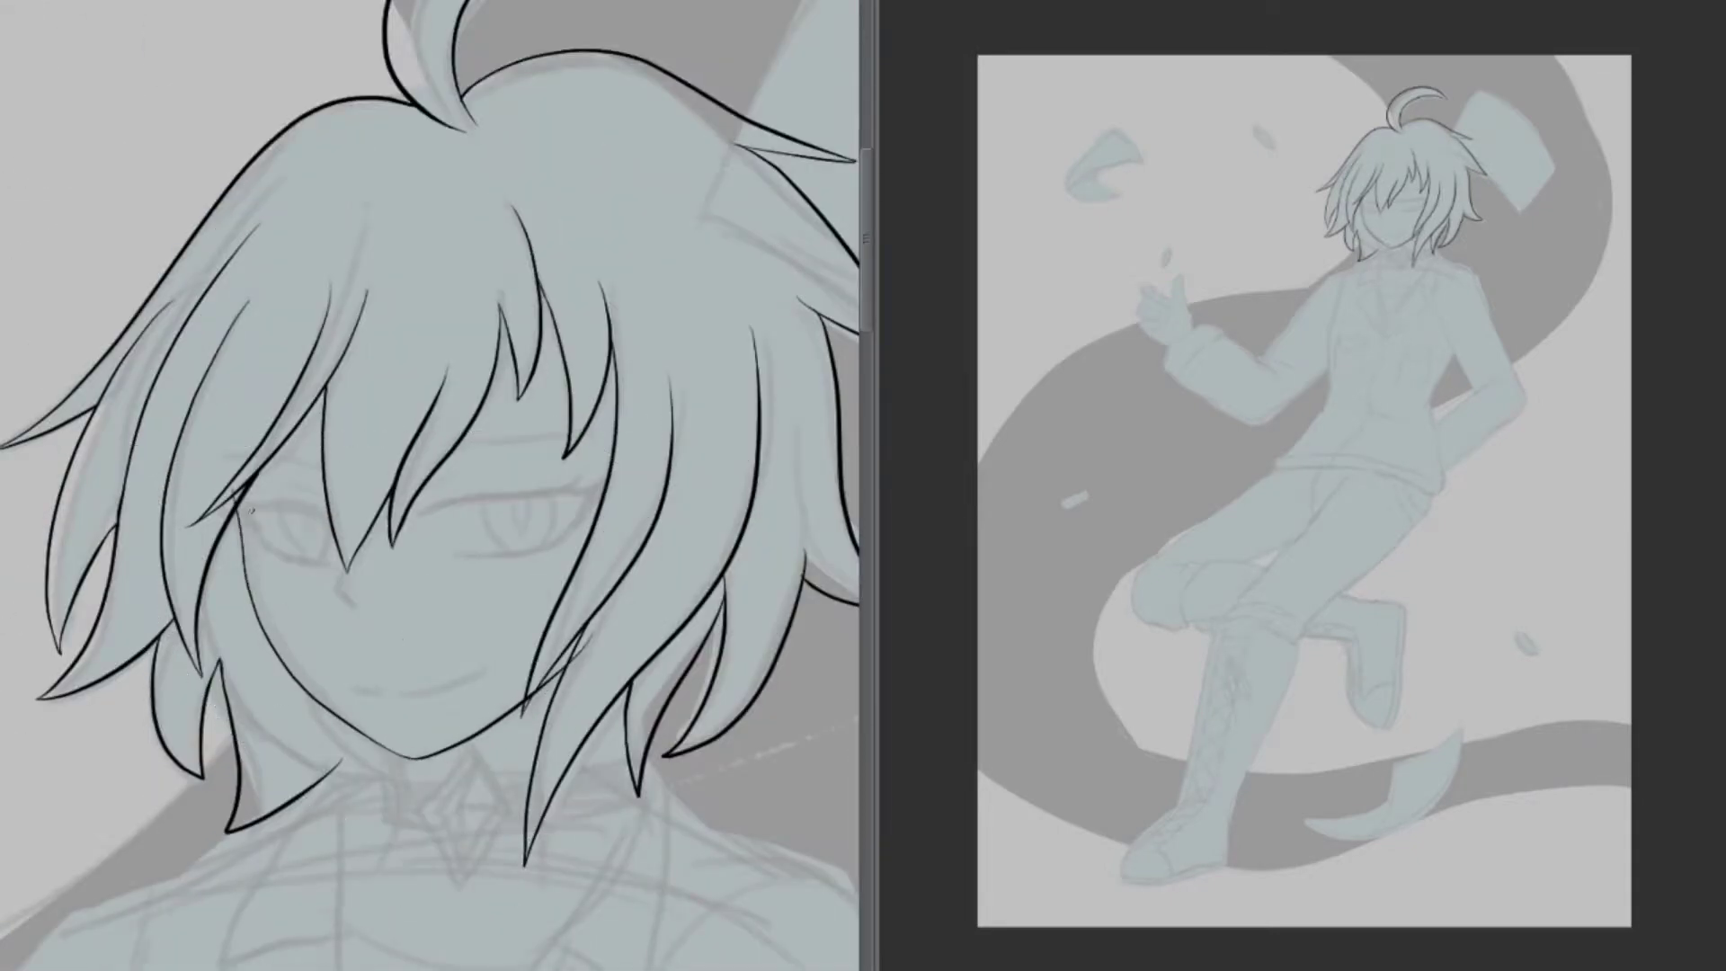
Ink the neck and both front opening edges of the jacket, meeting in a V at the chest
scroll(430, 486, "down", 3)
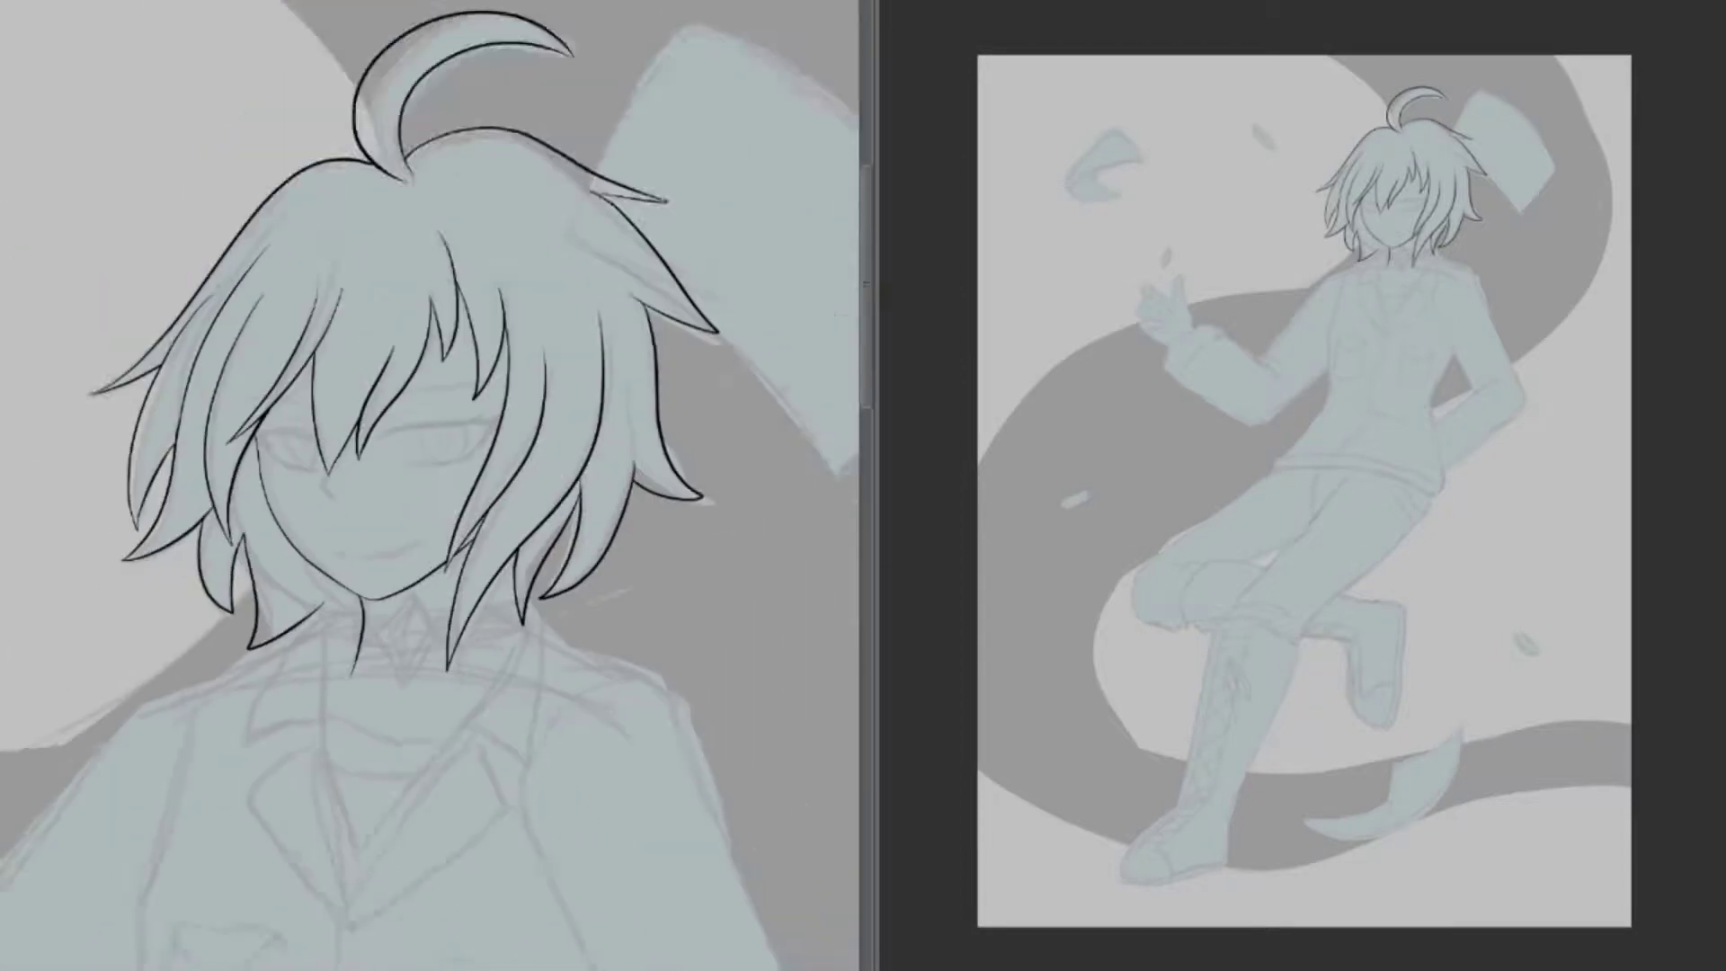
scroll(430, 485, "down", 3)
scroll(430, 485, "up", 3)
scroll(430, 486, "up", 2)
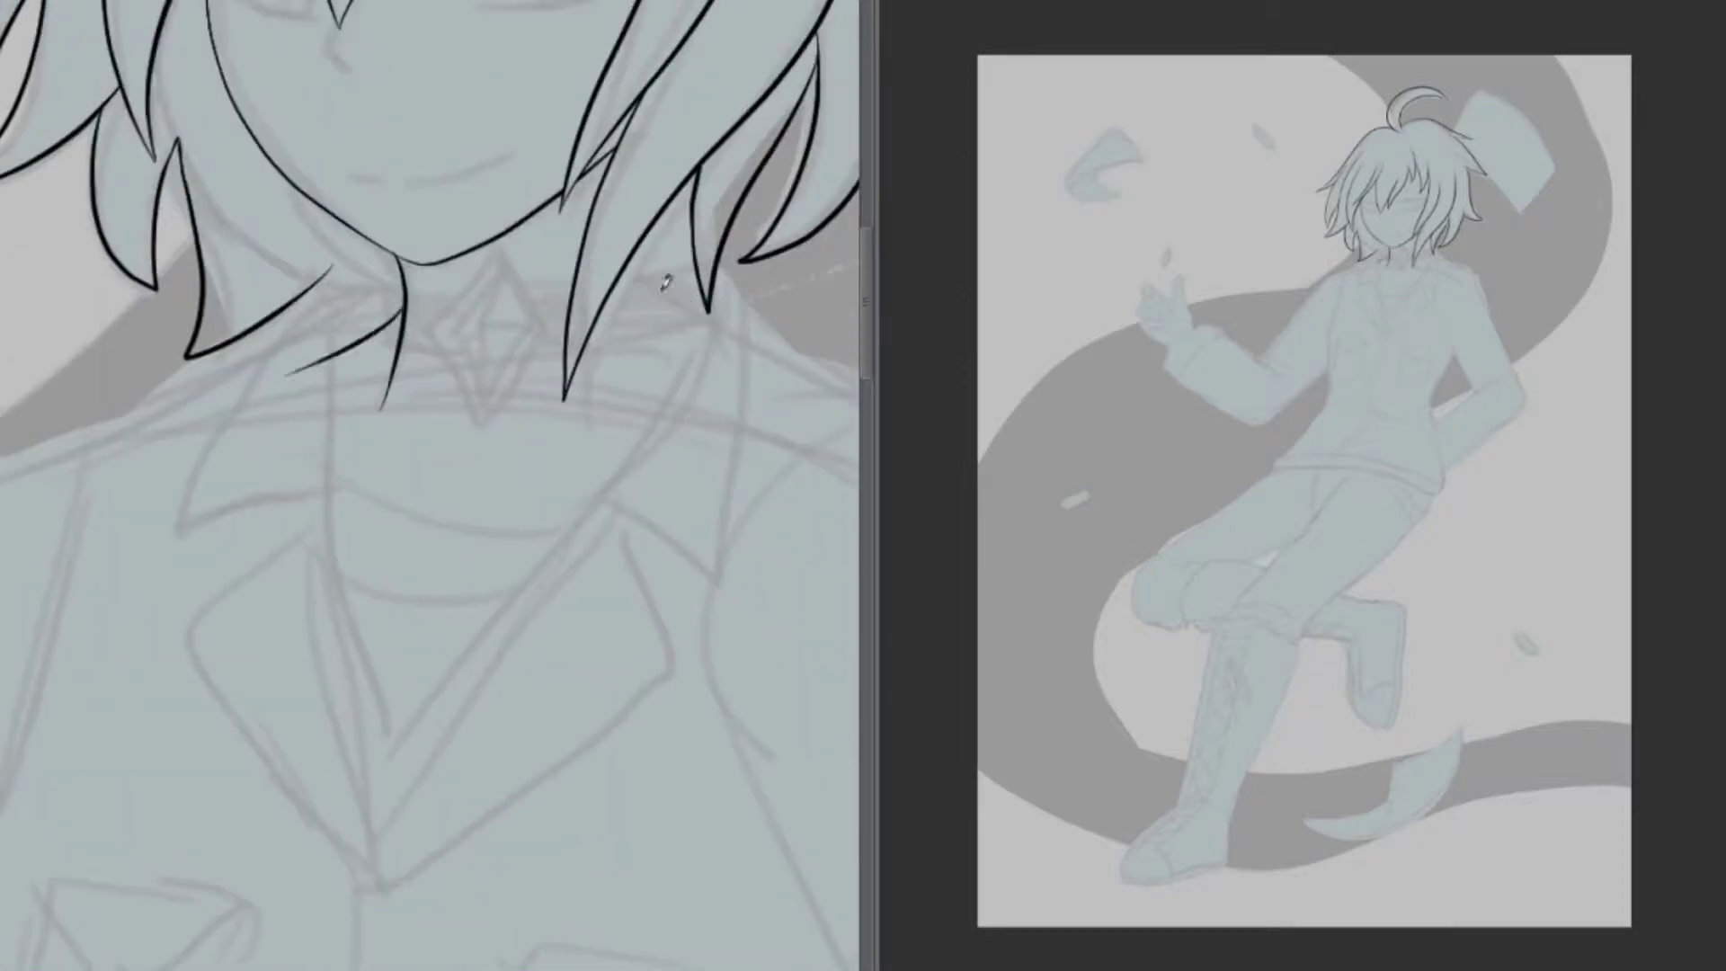
left_click_drag(683, 378, 369, 951)
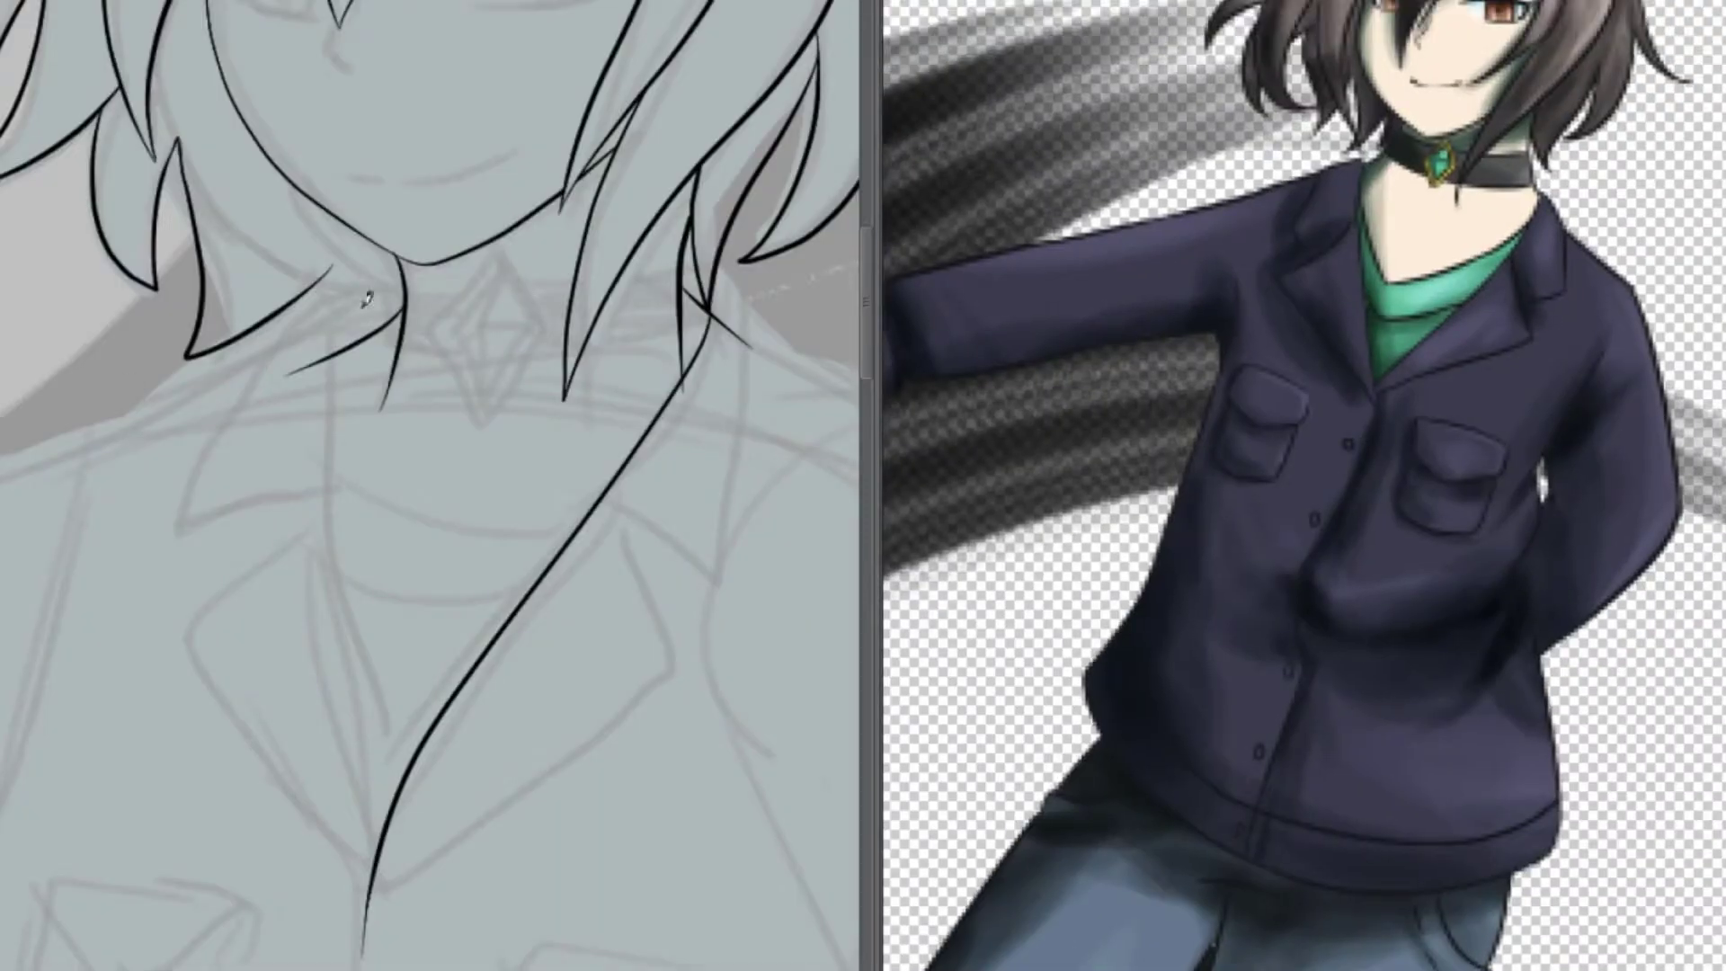
left_click_drag(400, 318, 364, 951)
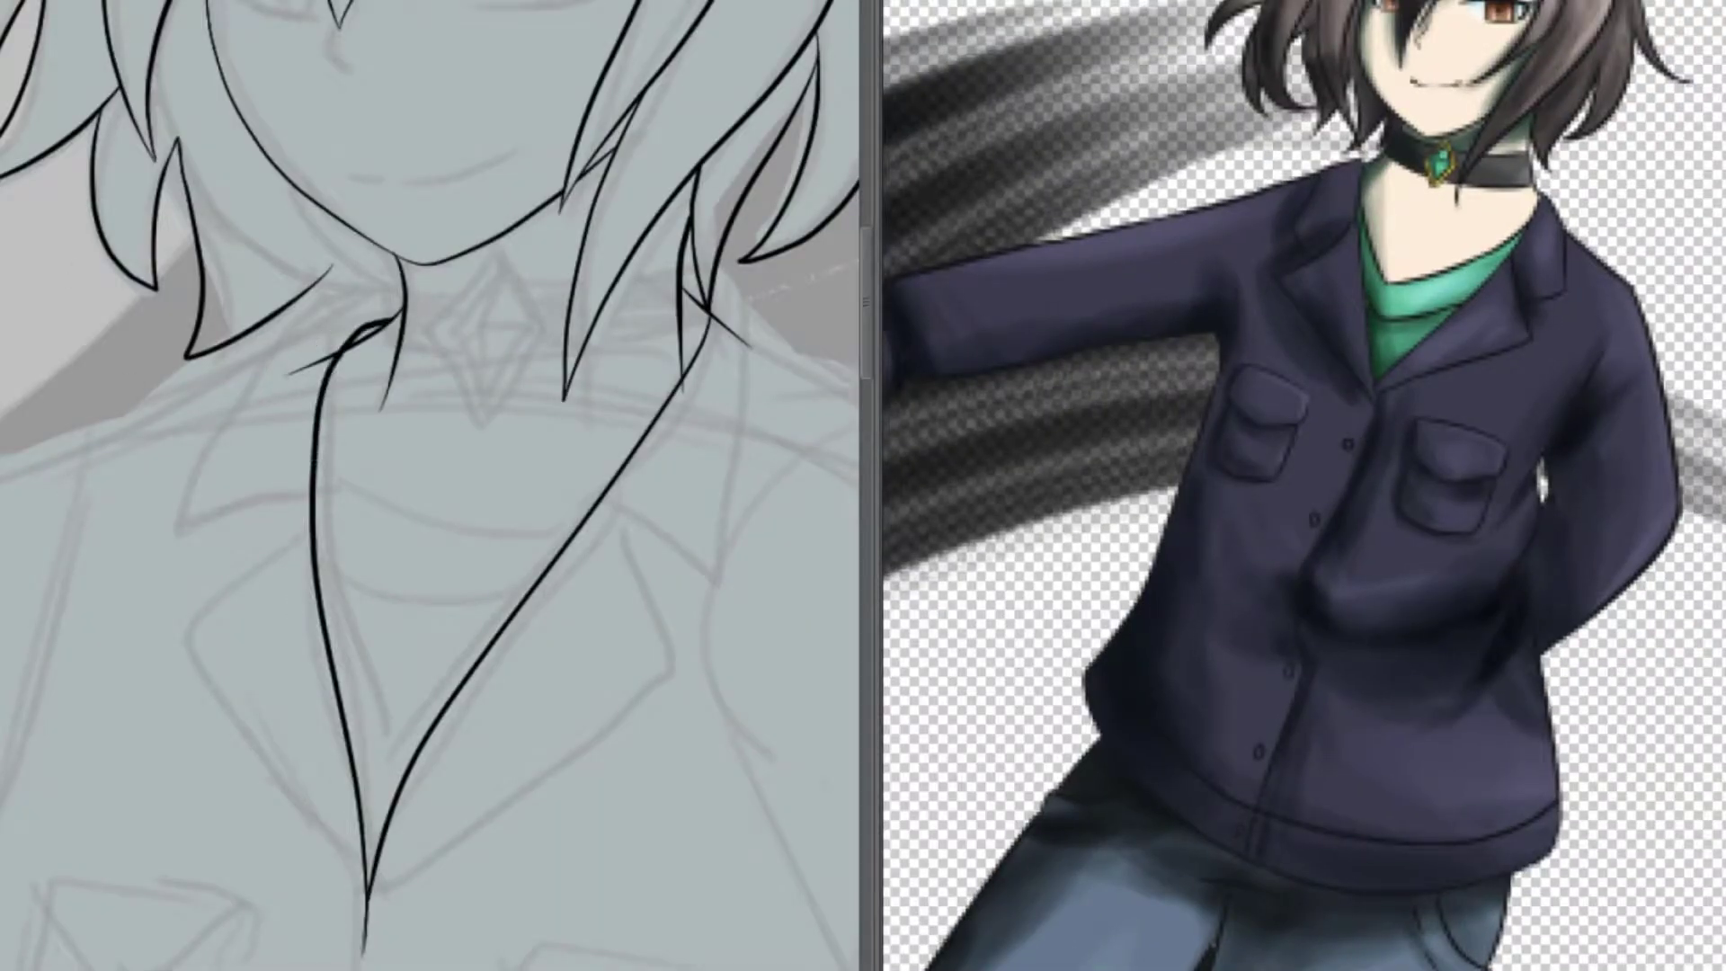
Ink the jacket's right collar flap and redraw the left one with a narrower, slanted shape
left_click_drag(310, 546, 392, 310)
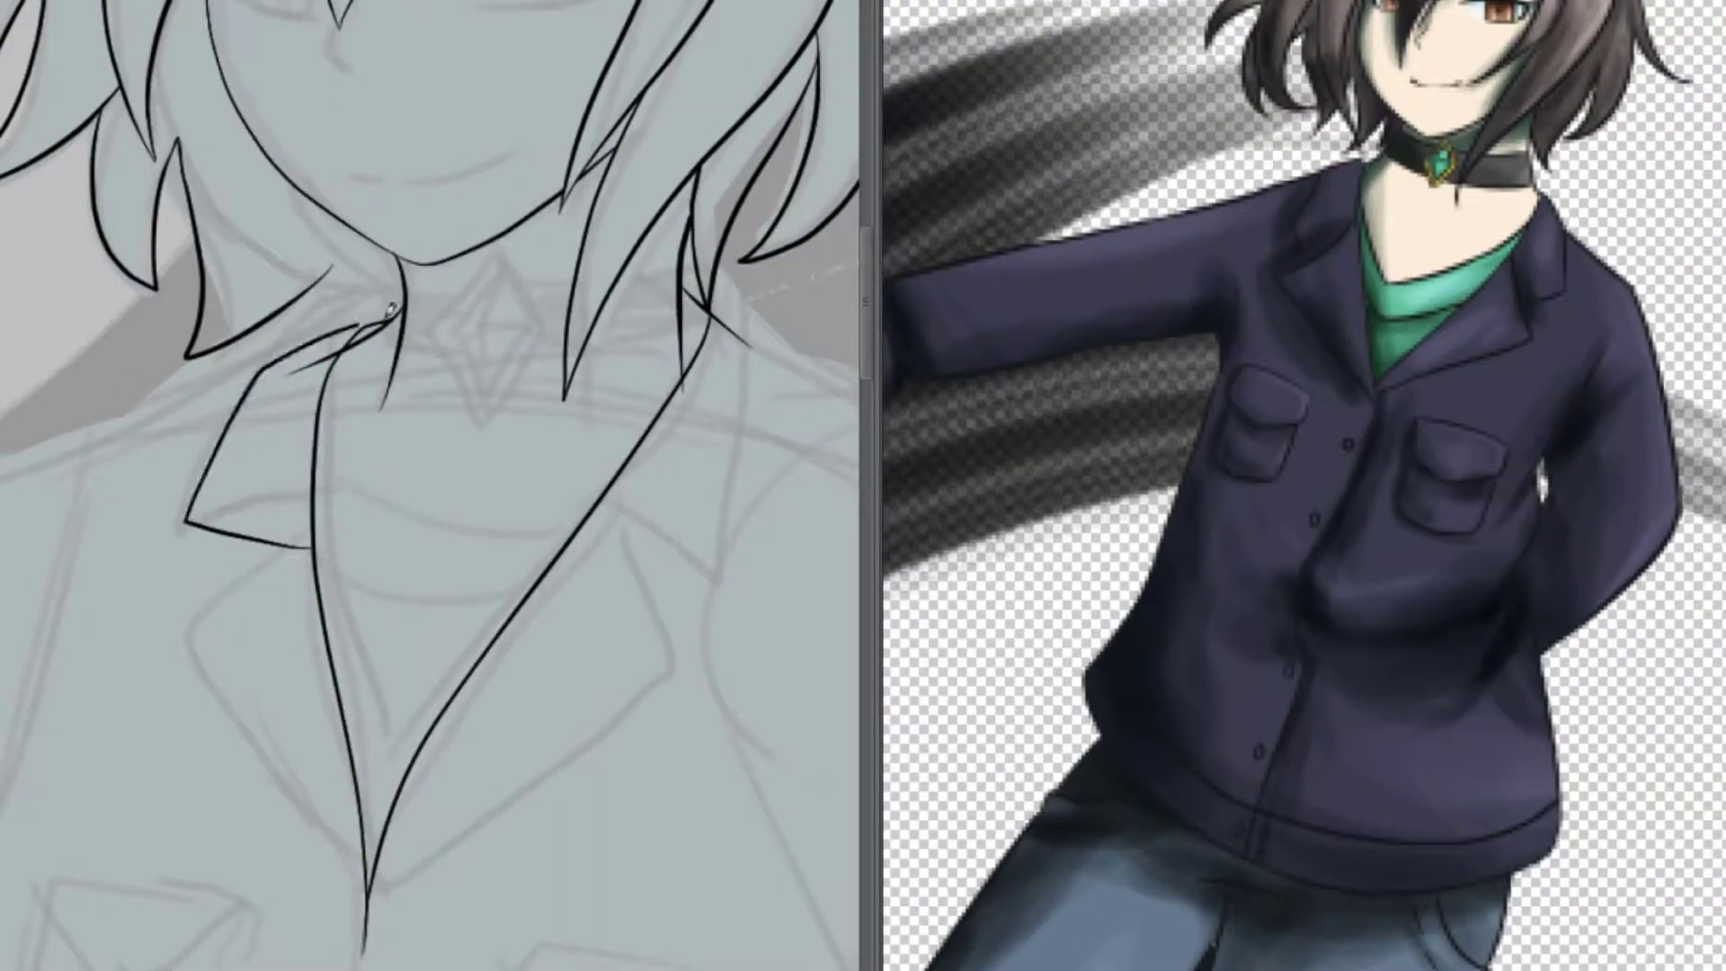
key("ctrl+z")
left_click_drag(688, 264, 580, 597)
mouse_move(279, 587)
left_mouse_down()
mouse_move(329, 318)
mouse_move(396, 314)
left_mouse_up()
Select the left collar flap's lines and transform them, rotating the flap around the neck
left_click_drag(279, 268, 328, 337)
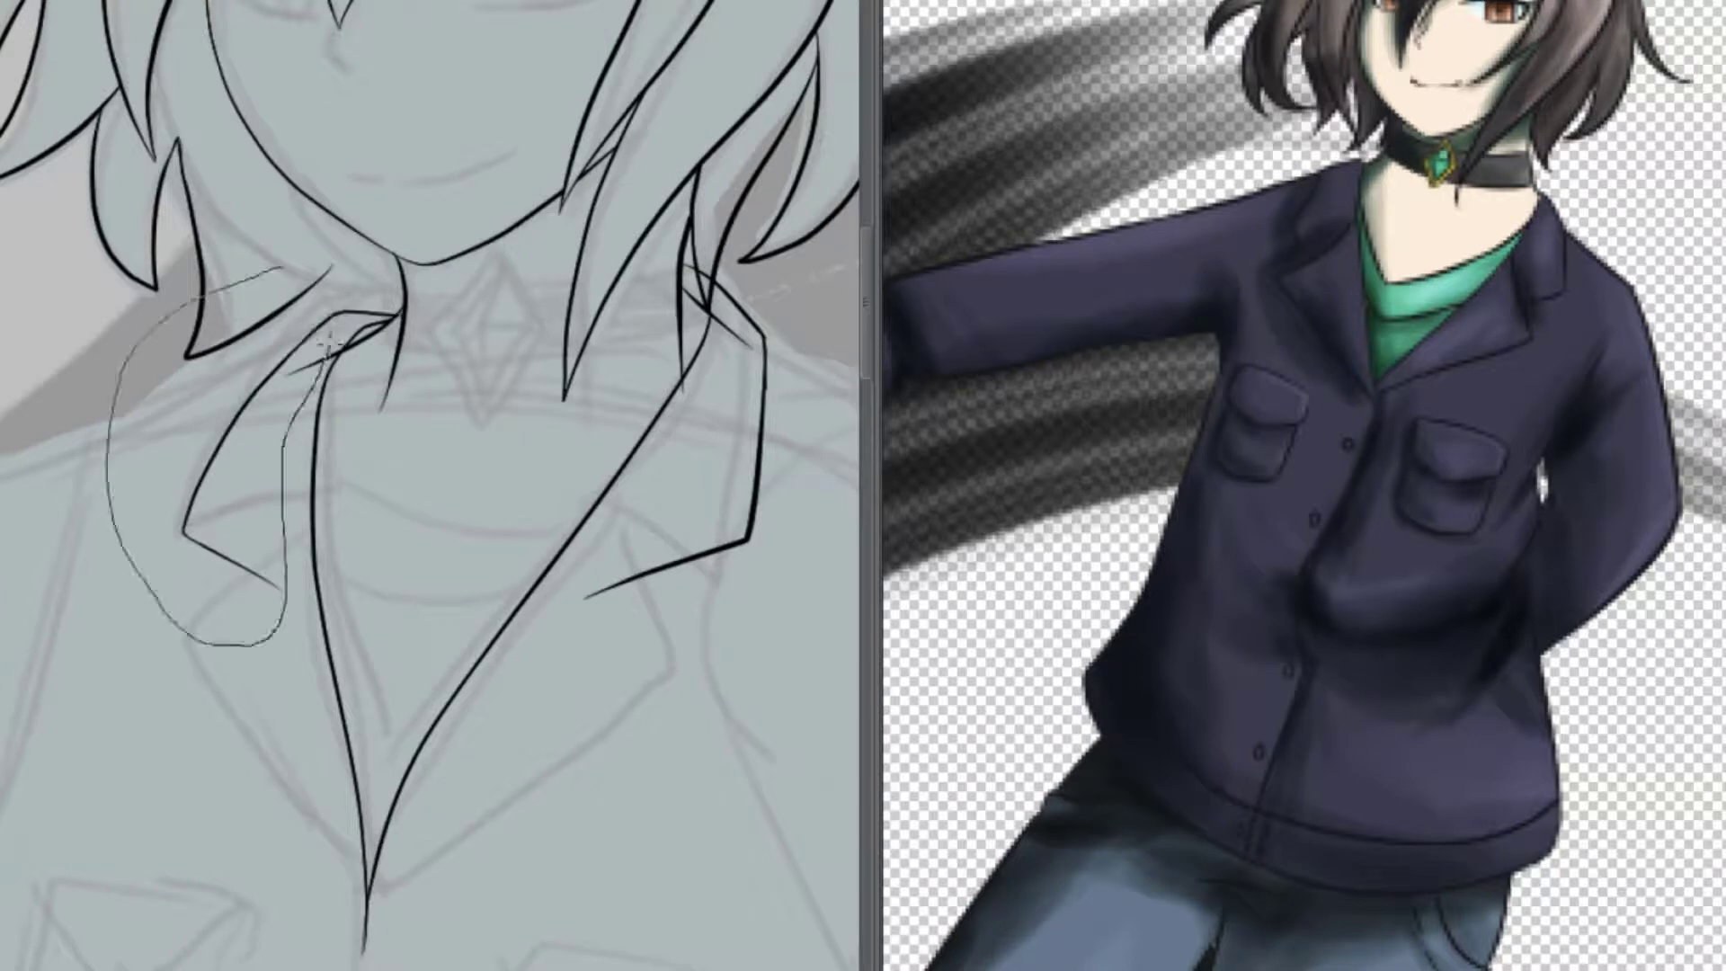
key("ctrl+t")
key("Return")
key("ctrl+t")
left_click_drag(279, 422, 303, 437)
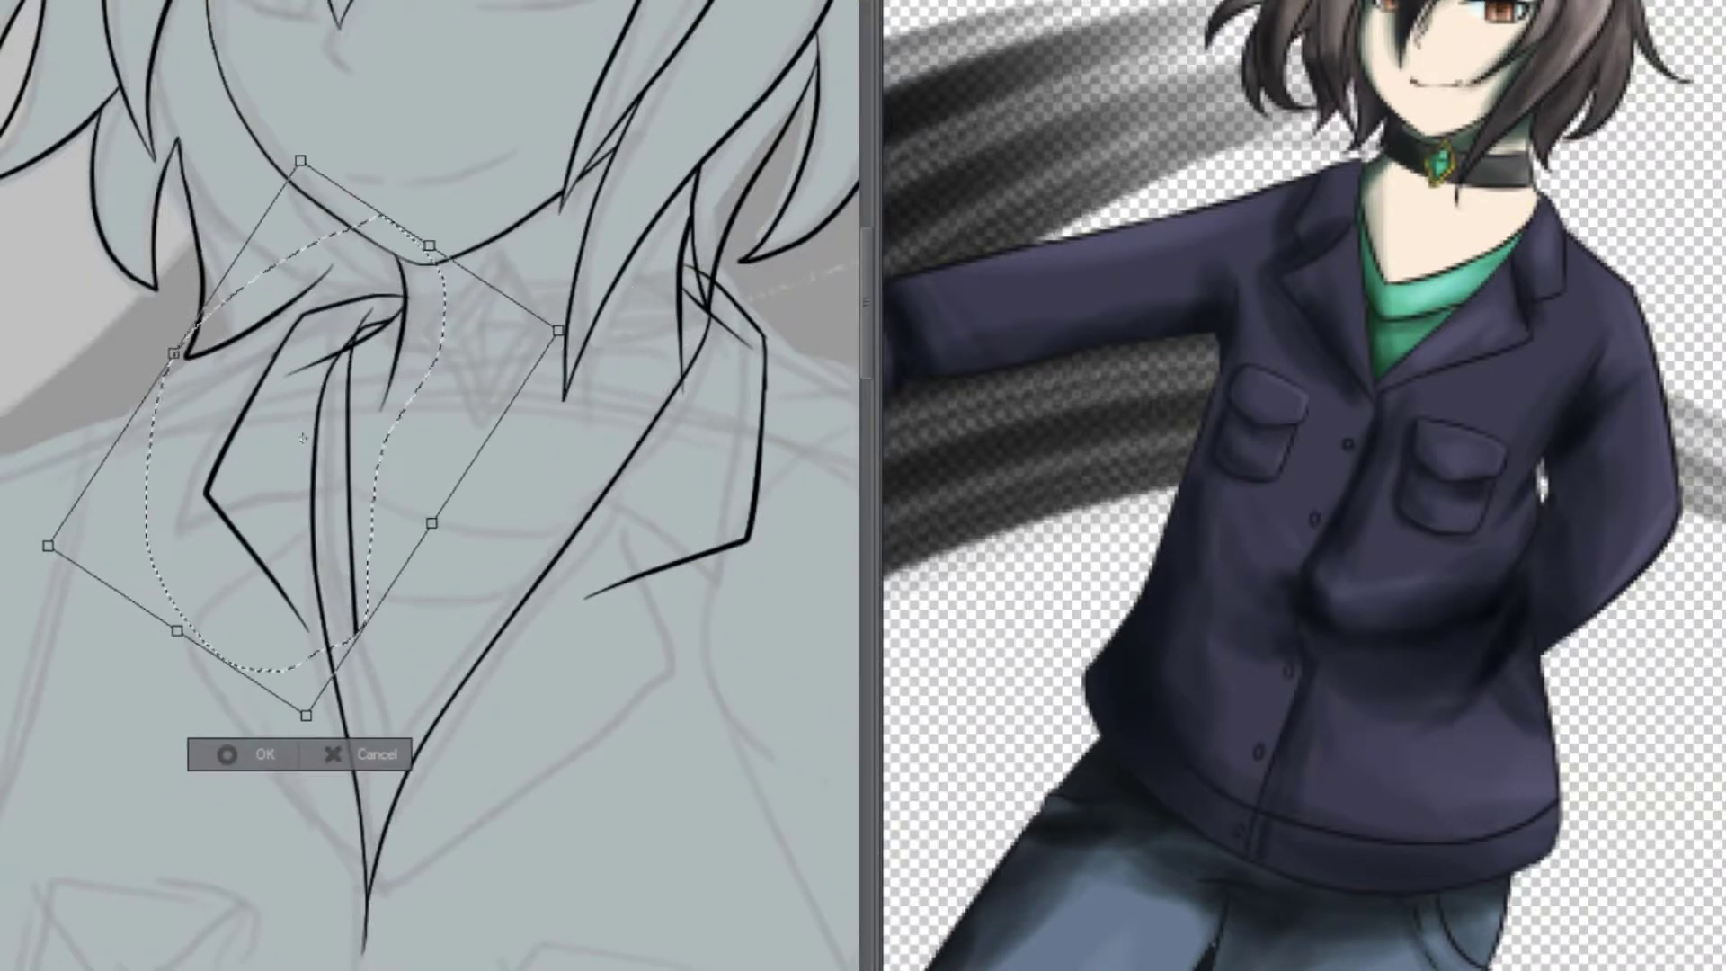
key("ctrl+z")
key("ctrl+z")
key("Return")
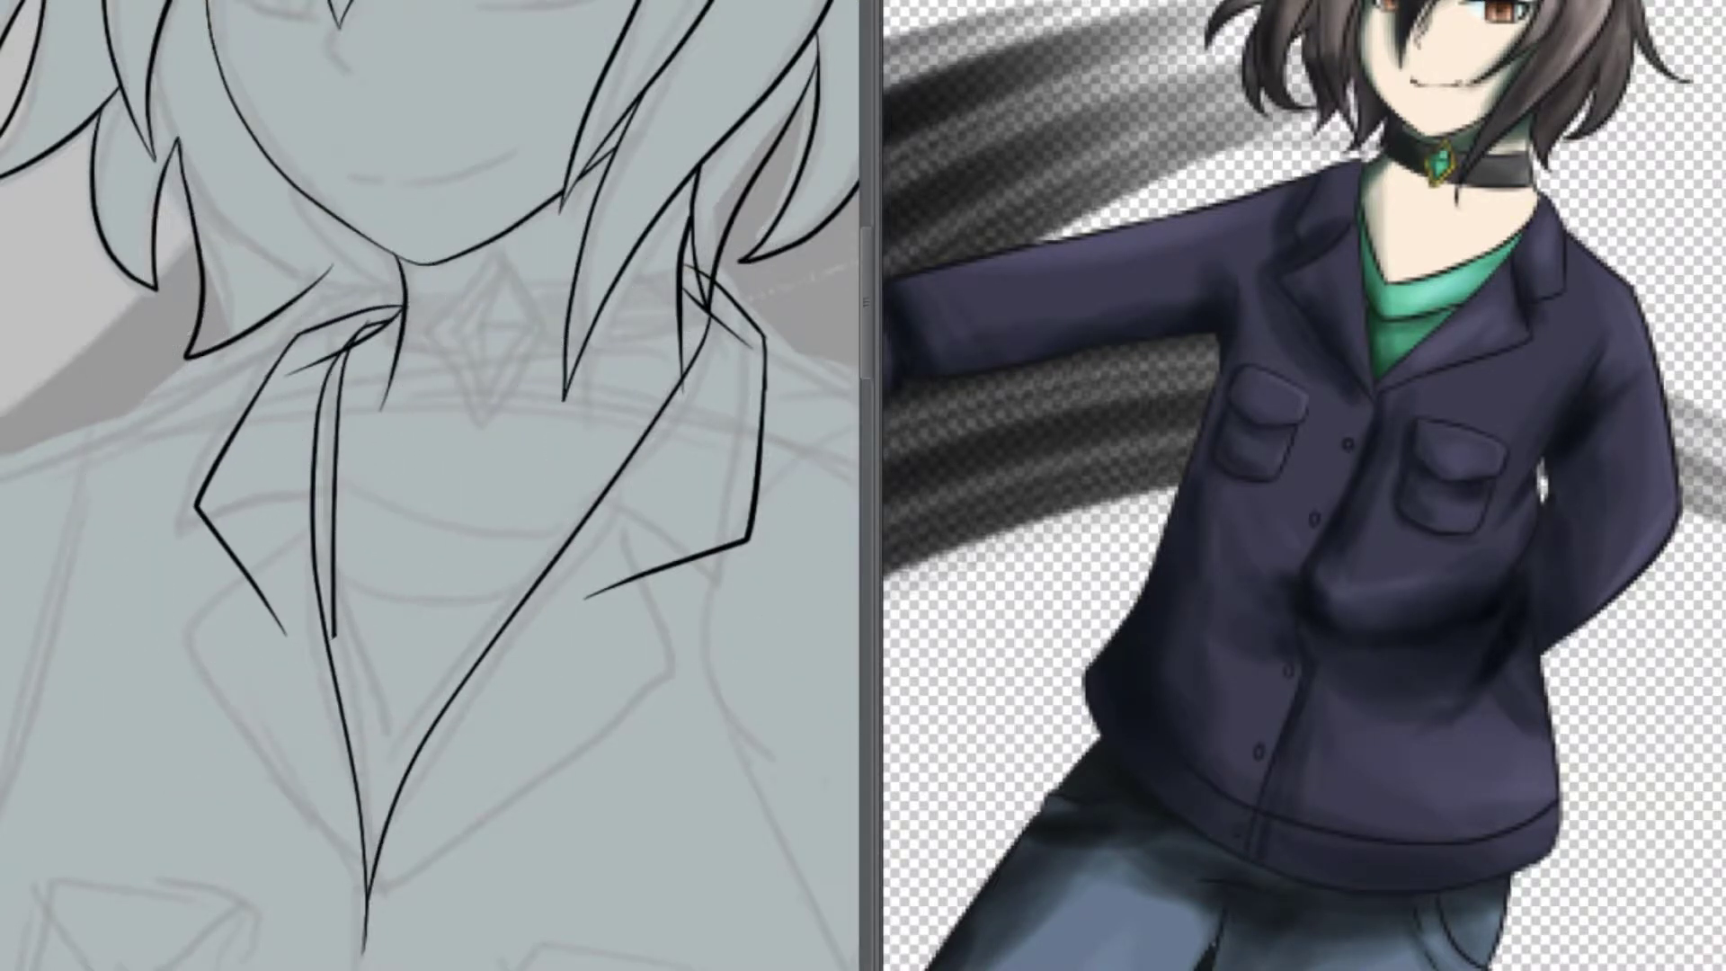
Redraw the jacket's left opening edge and ink the left and right lapels below the collar
key("ctrl+z")
mouse_move(334, 629)
left_mouse_down()
mouse_move(350, 969)
mouse_move(211, 683)
mouse_move(335, 969)
mouse_move(208, 682)
left_mouse_up()
key("ctrl+z")
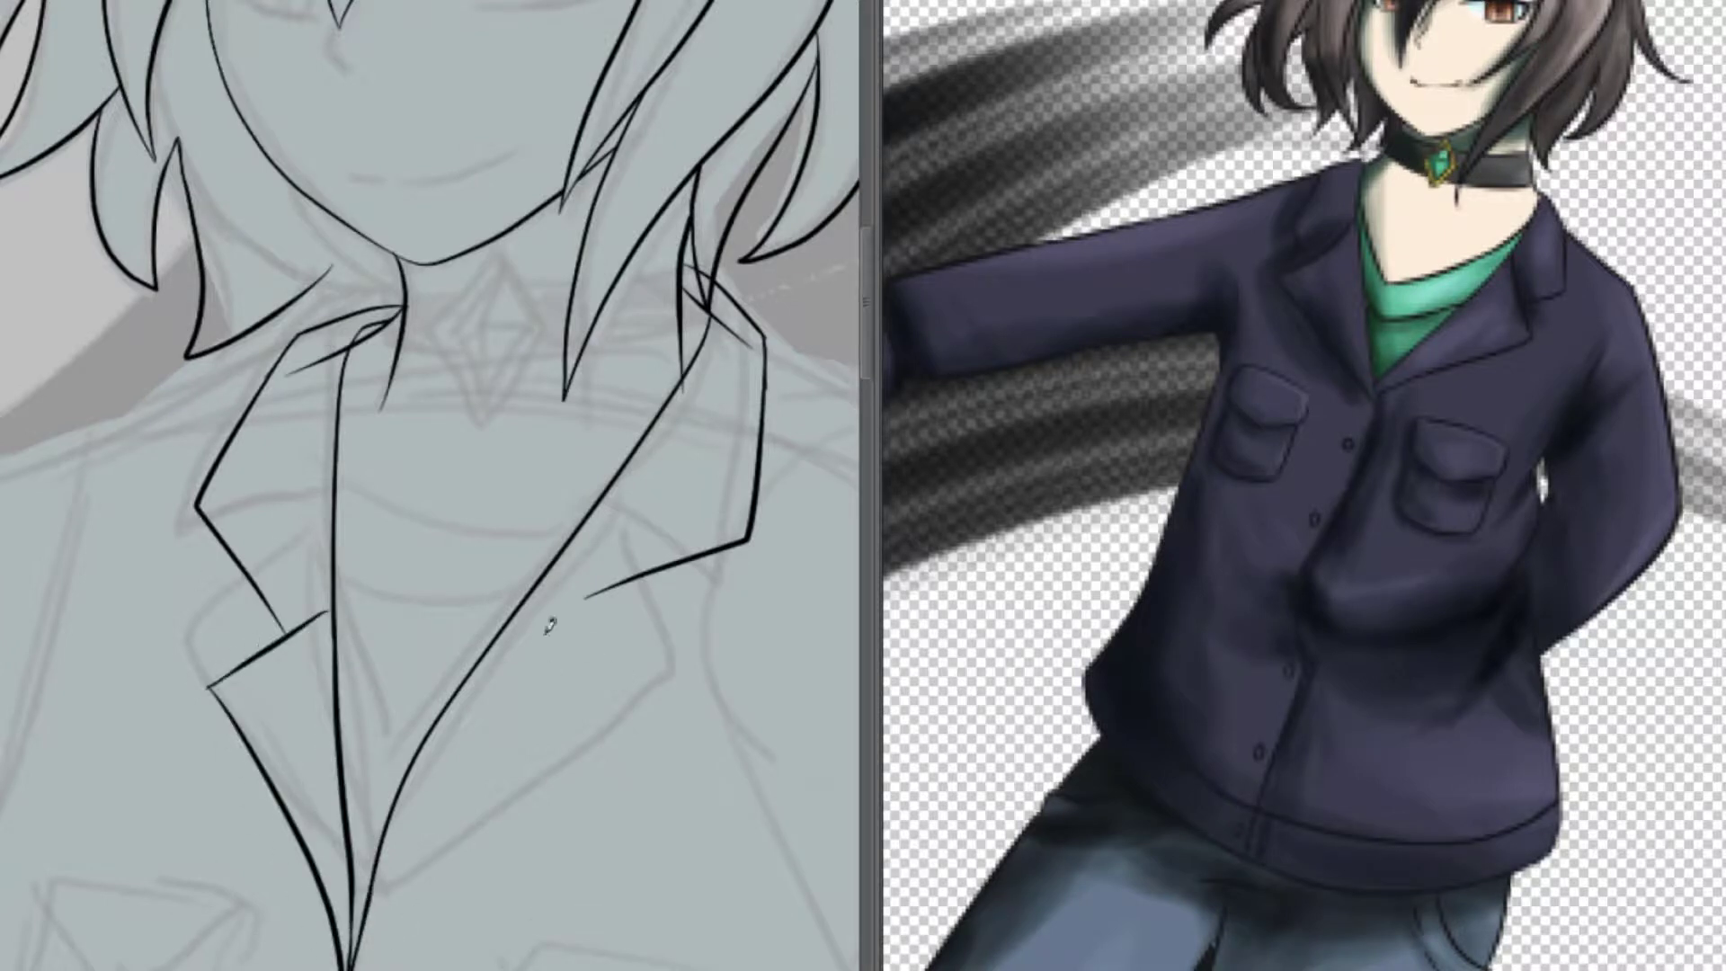
left_click_drag(517, 617, 620, 724)
left_click_drag(370, 969, 619, 720)
Shift the lower part of the right collar flap slightly down and move its upper part closer to the neck
mouse_move(710, 270)
left_mouse_down()
mouse_move(752, 693)
mouse_move(566, 629)
left_mouse_up()
key("ctrl+t")
left_click_drag(710, 692, 711, 752)
key("Return")
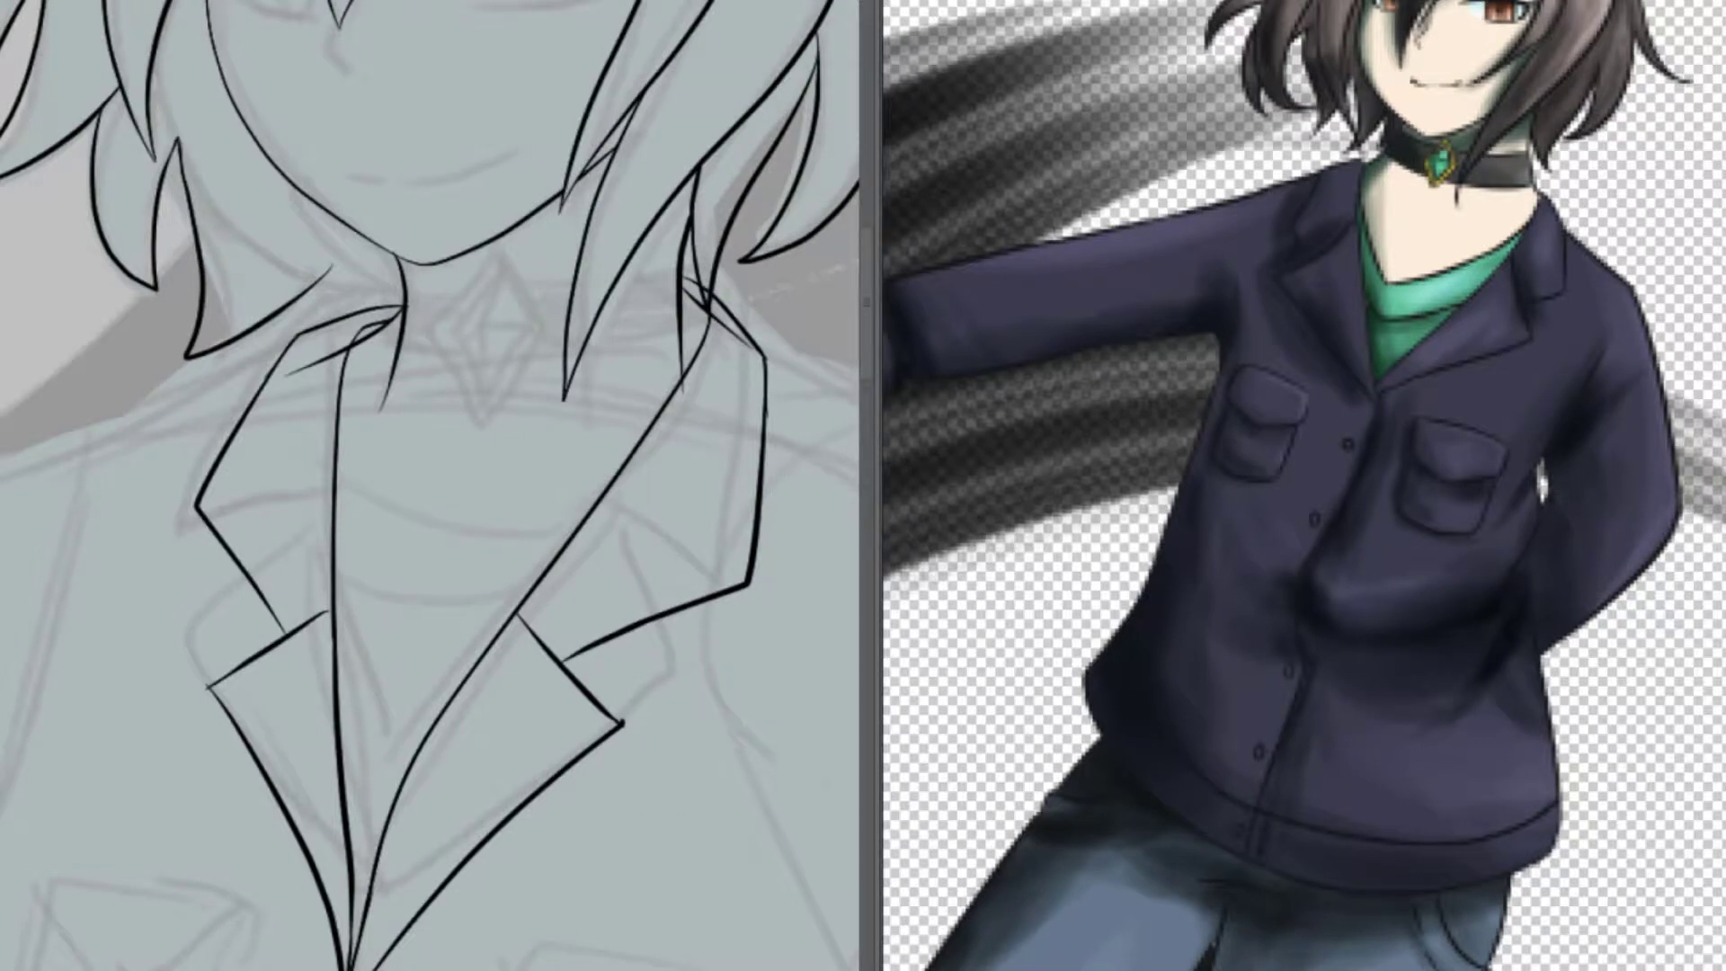
left_click_drag(683, 270, 791, 459)
key("ctrl+t")
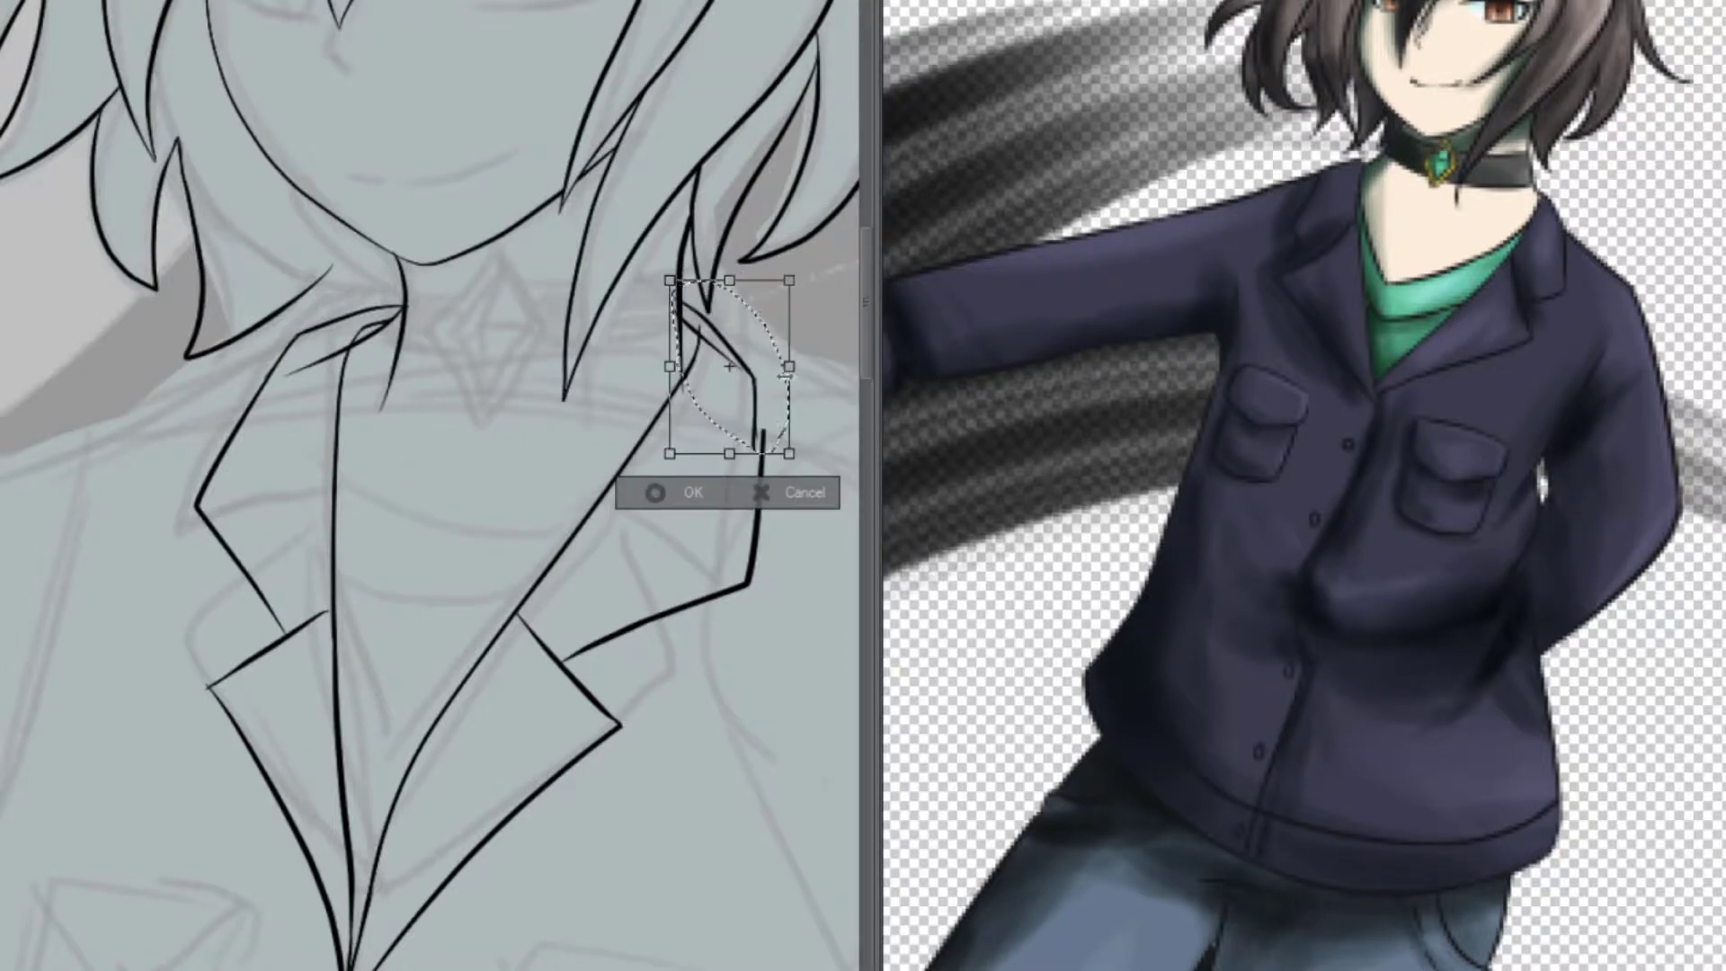
key("Return")
Ink the shirt's curved neckline between the jacket's opening edges
scroll(590, 521, "up", 5)
scroll(349, 364, "down", 5)
scroll(349, 364, "down", 3)
scroll(349, 364, "up", 4)
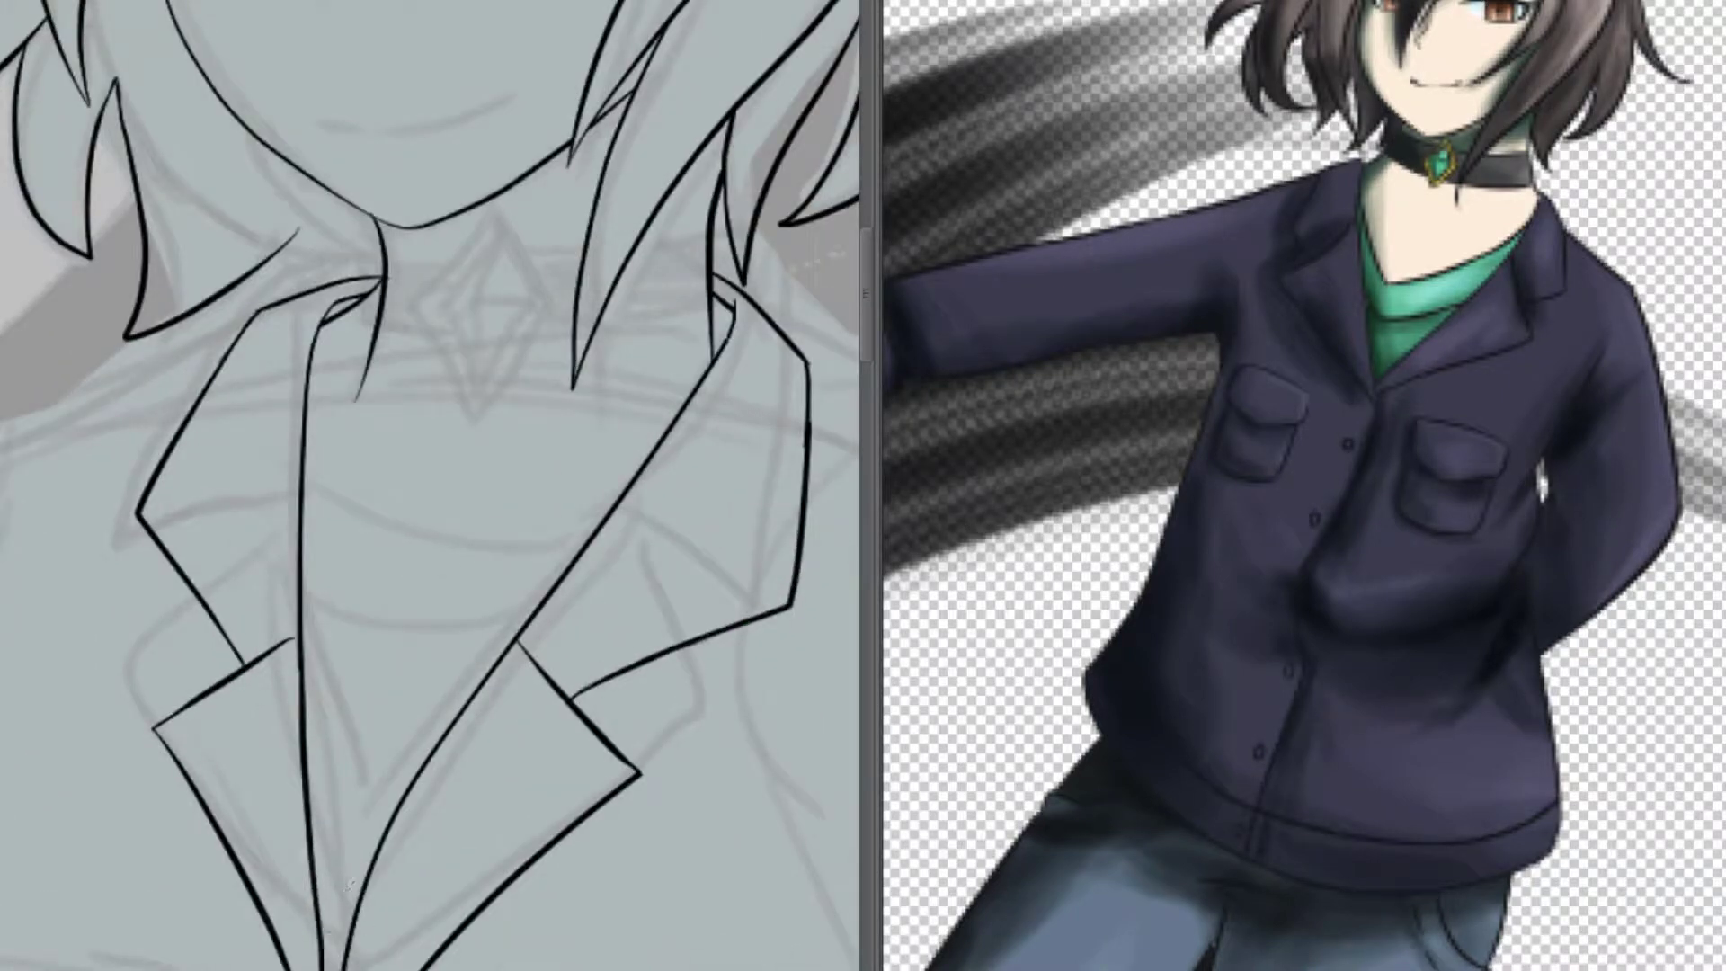
left_click_drag(304, 441, 620, 497)
scroll(326, 561, "down", 3)
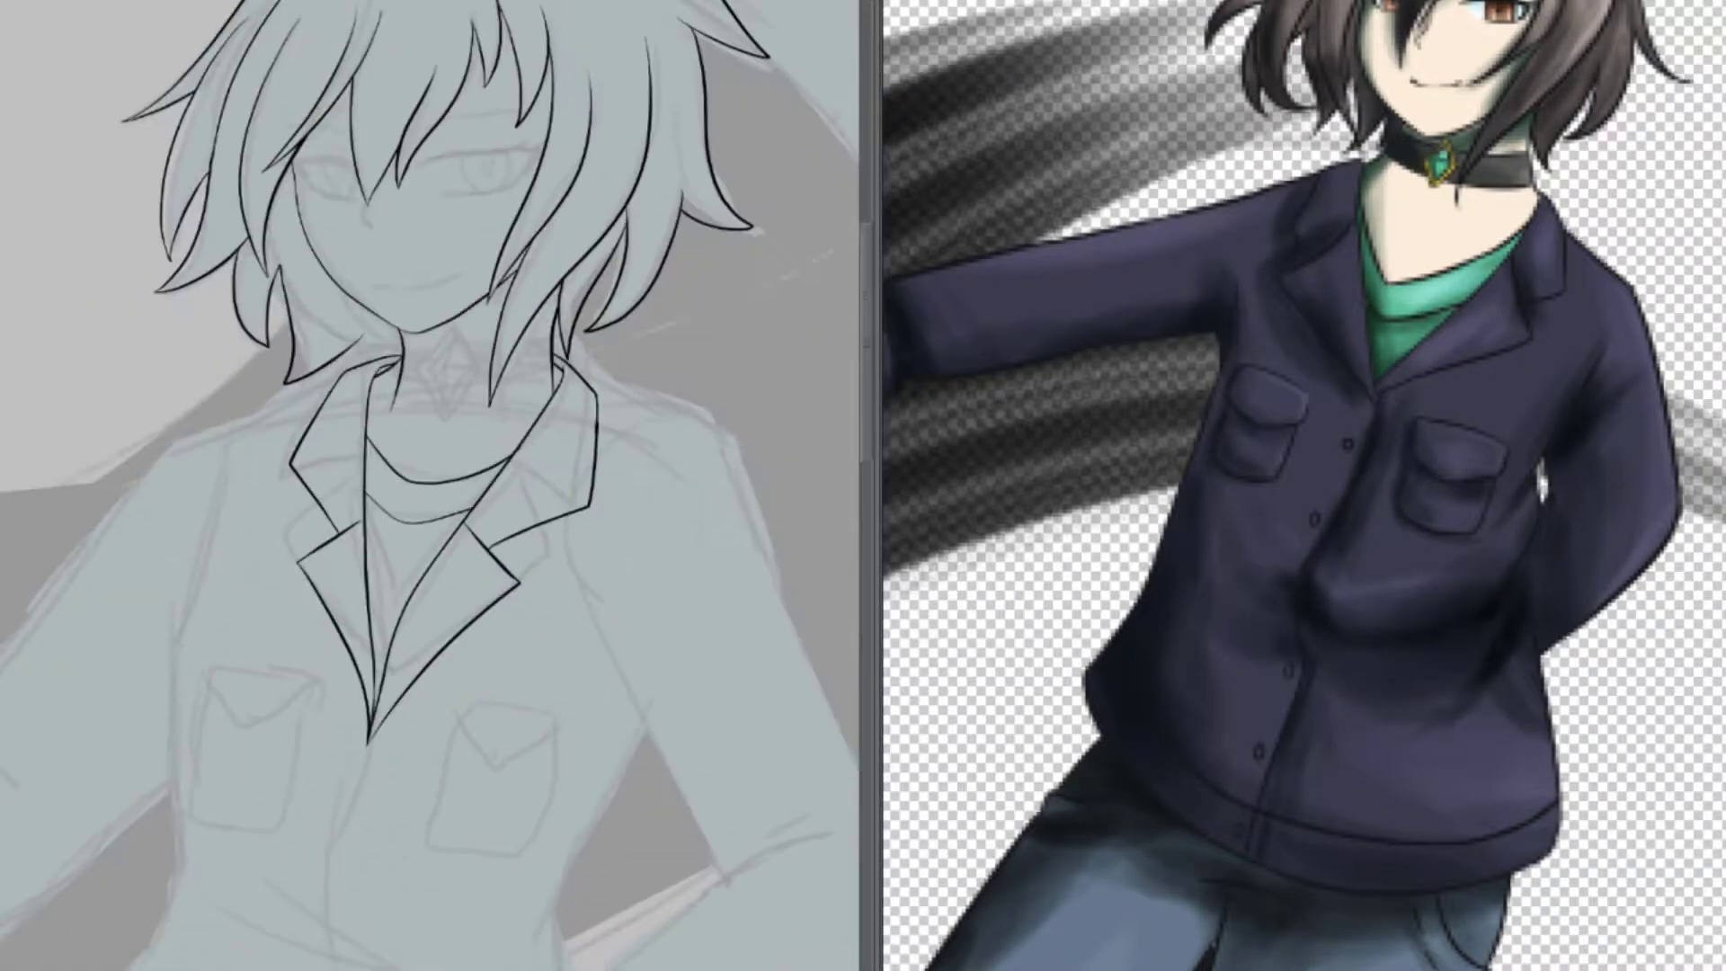
Ink the jacket's front closure line from the lapels to the hem and the fold crossing it at the waist
scroll(374, 464, "up", 1)
left_click_drag(376, 517, 335, 746)
left_click_drag(225, 710, 459, 769)
mouse_move(334, 751)
left_mouse_down()
mouse_move(194, 969)
mouse_move(189, 935)
left_mouse_up()
key("ctrl+z")
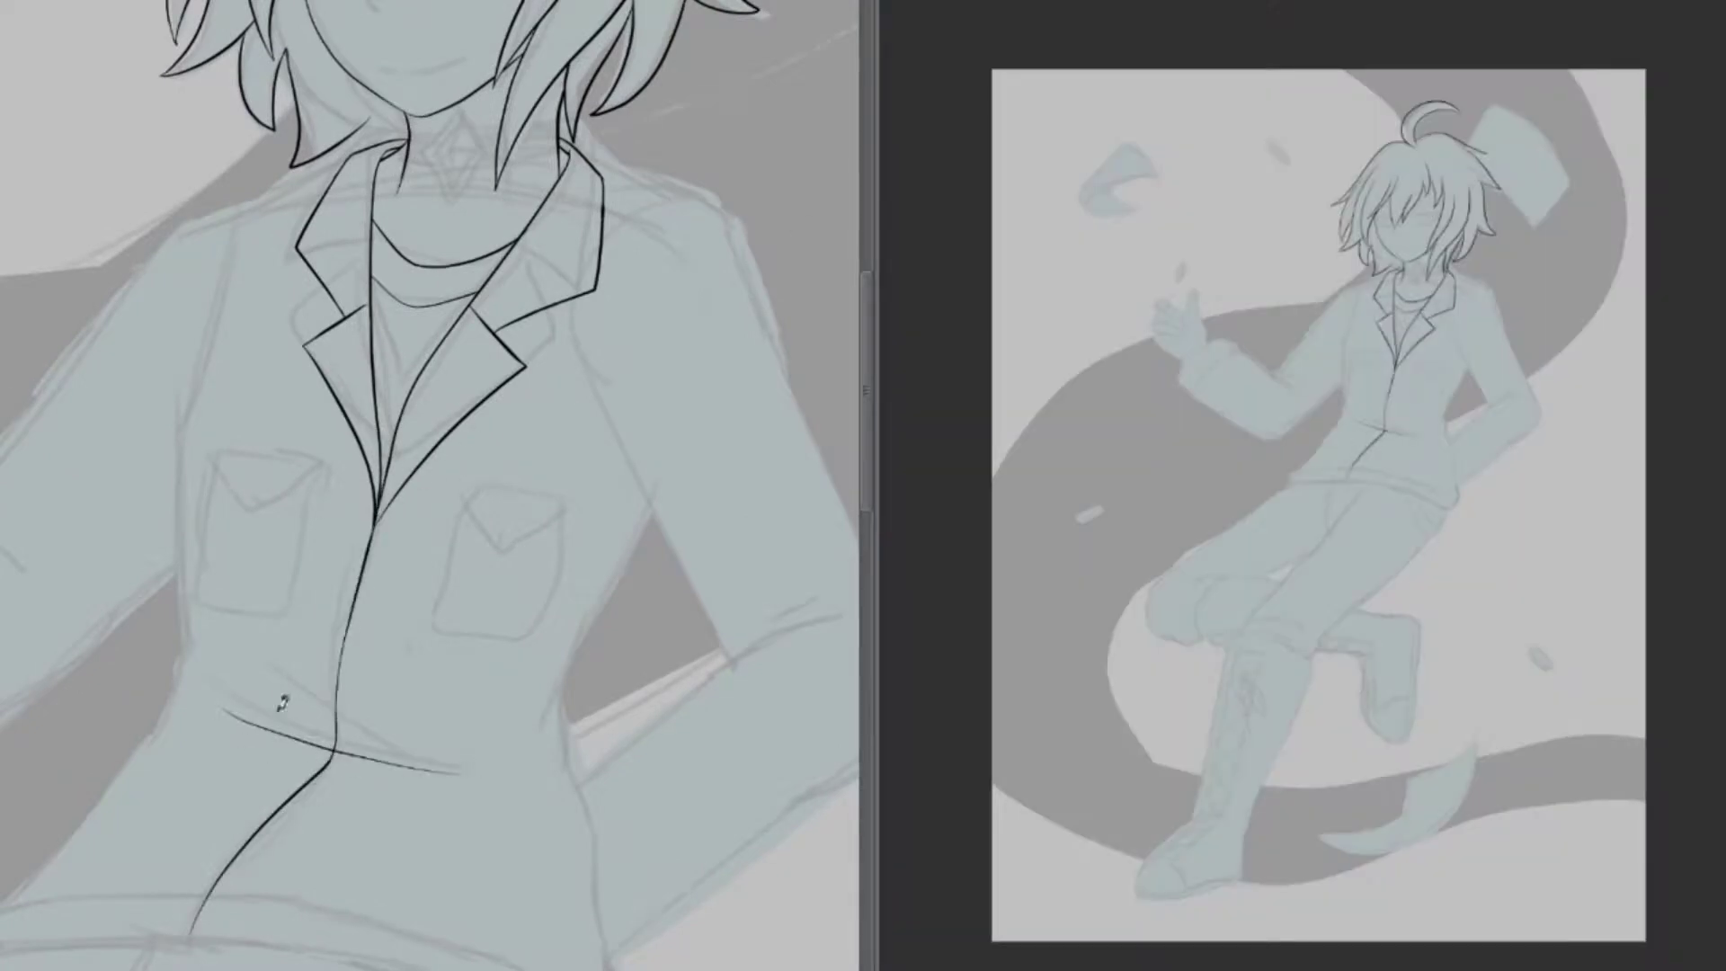
Ink further waist folds and the jacket's right side contour from the armpit toward the hem
left_click_drag(232, 690, 606, 844)
left_click_drag(540, 724, 659, 492)
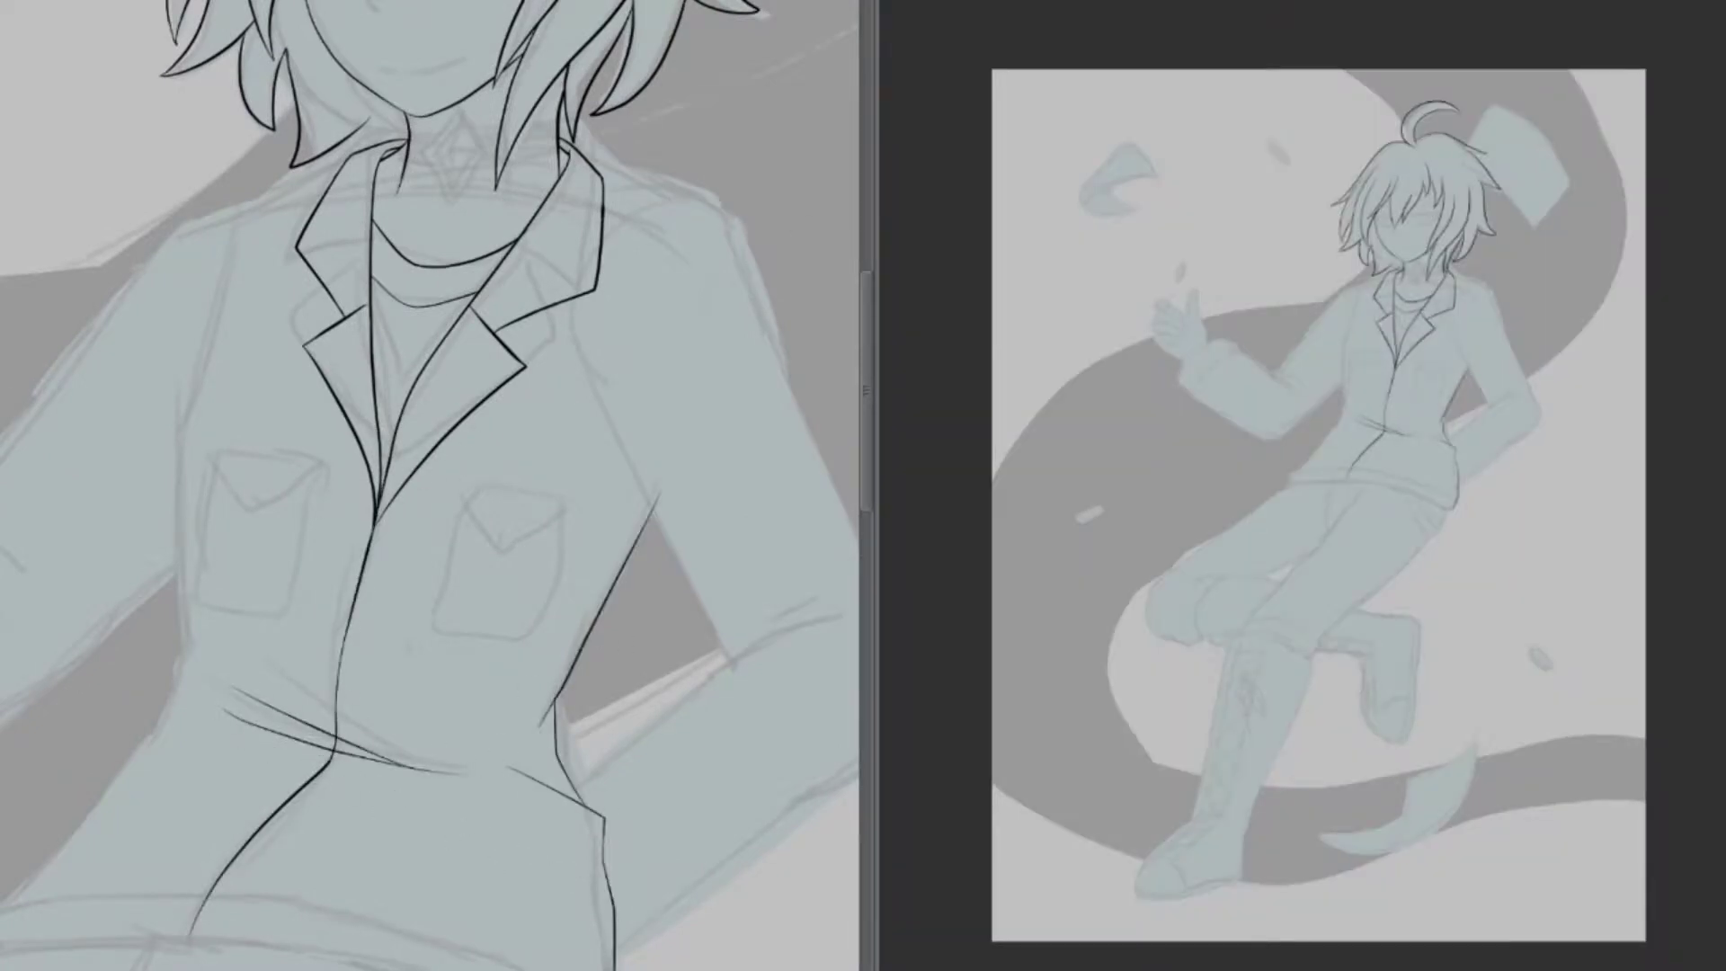
left_click_drag(585, 807, 605, 878)
Ink the jacket's left side and hem band, nudging the left end of the hem up and inward
mouse_move(305, 575)
left_mouse_down()
mouse_move(299, 519)
mouse_move(455, 531)
left_mouse_up()
mouse_move(395, 223)
left_mouse_down()
mouse_move(378, 674)
mouse_move(144, 913)
mouse_move(582, 970)
left_mouse_up()
left_click_drag(72, 791, 513, 966)
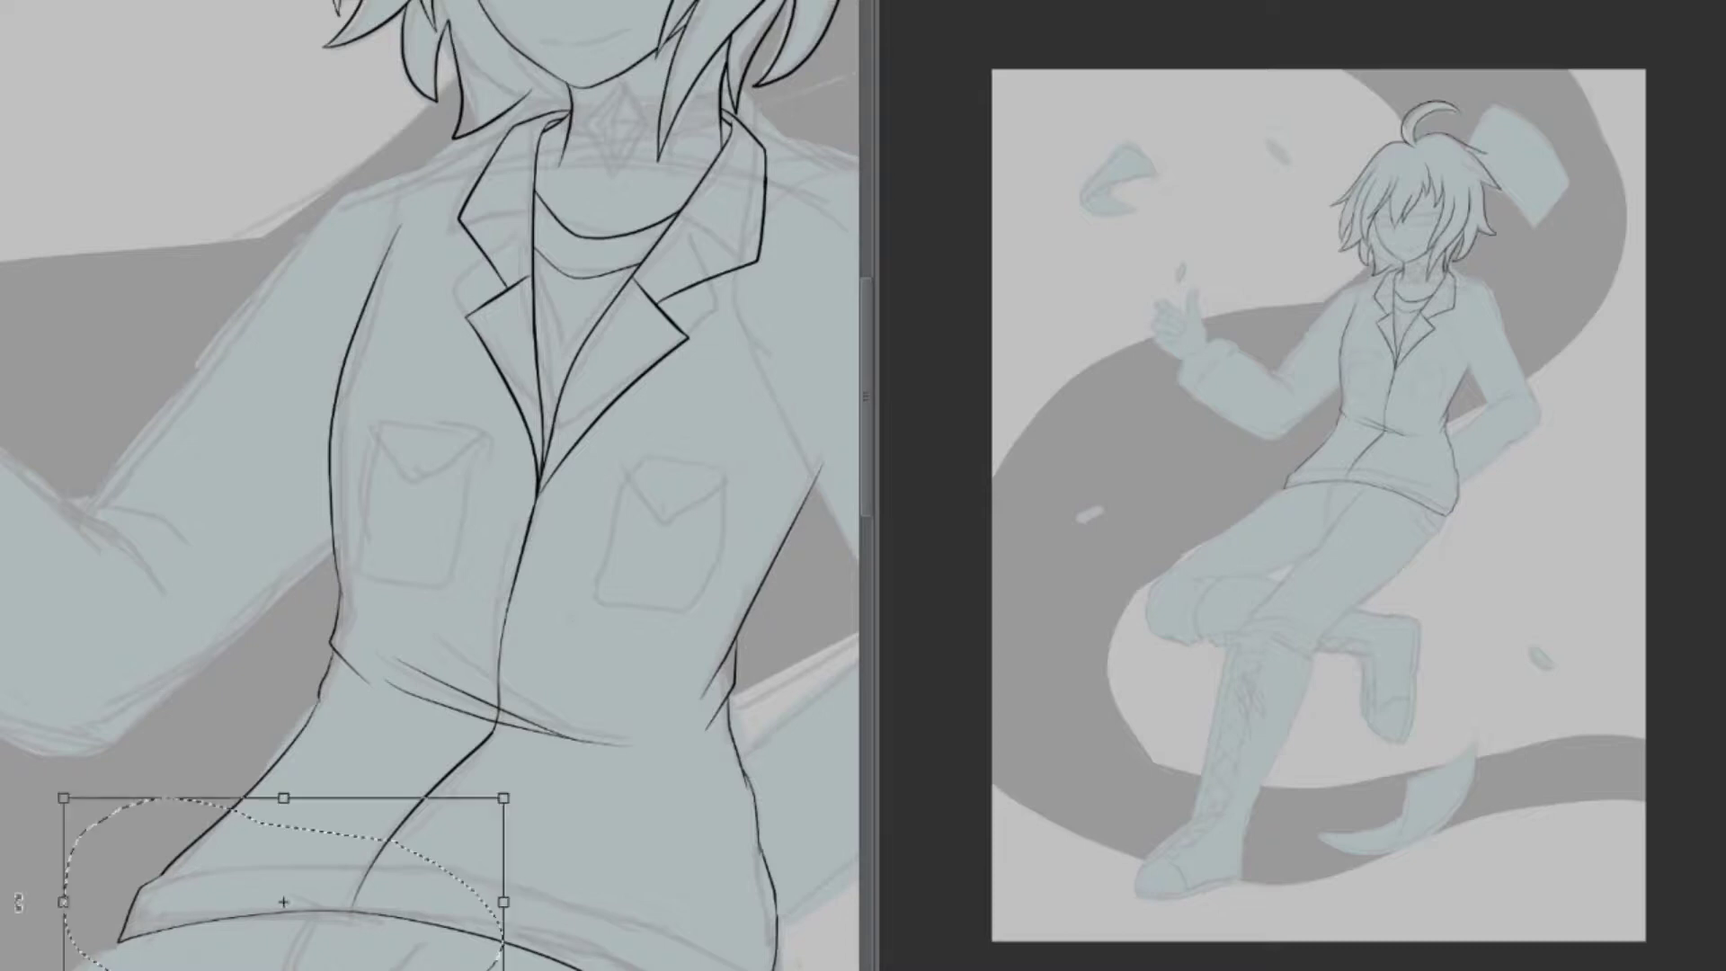
left_click_drag(287, 899, 304, 883)
mouse_move(154, 870)
left_mouse_down()
mouse_move(432, 850)
mouse_move(773, 900)
left_mouse_up()
Move the jacket's hem band slightly upward and extend the front closure line across it
scroll(384, 670, "down", 3)
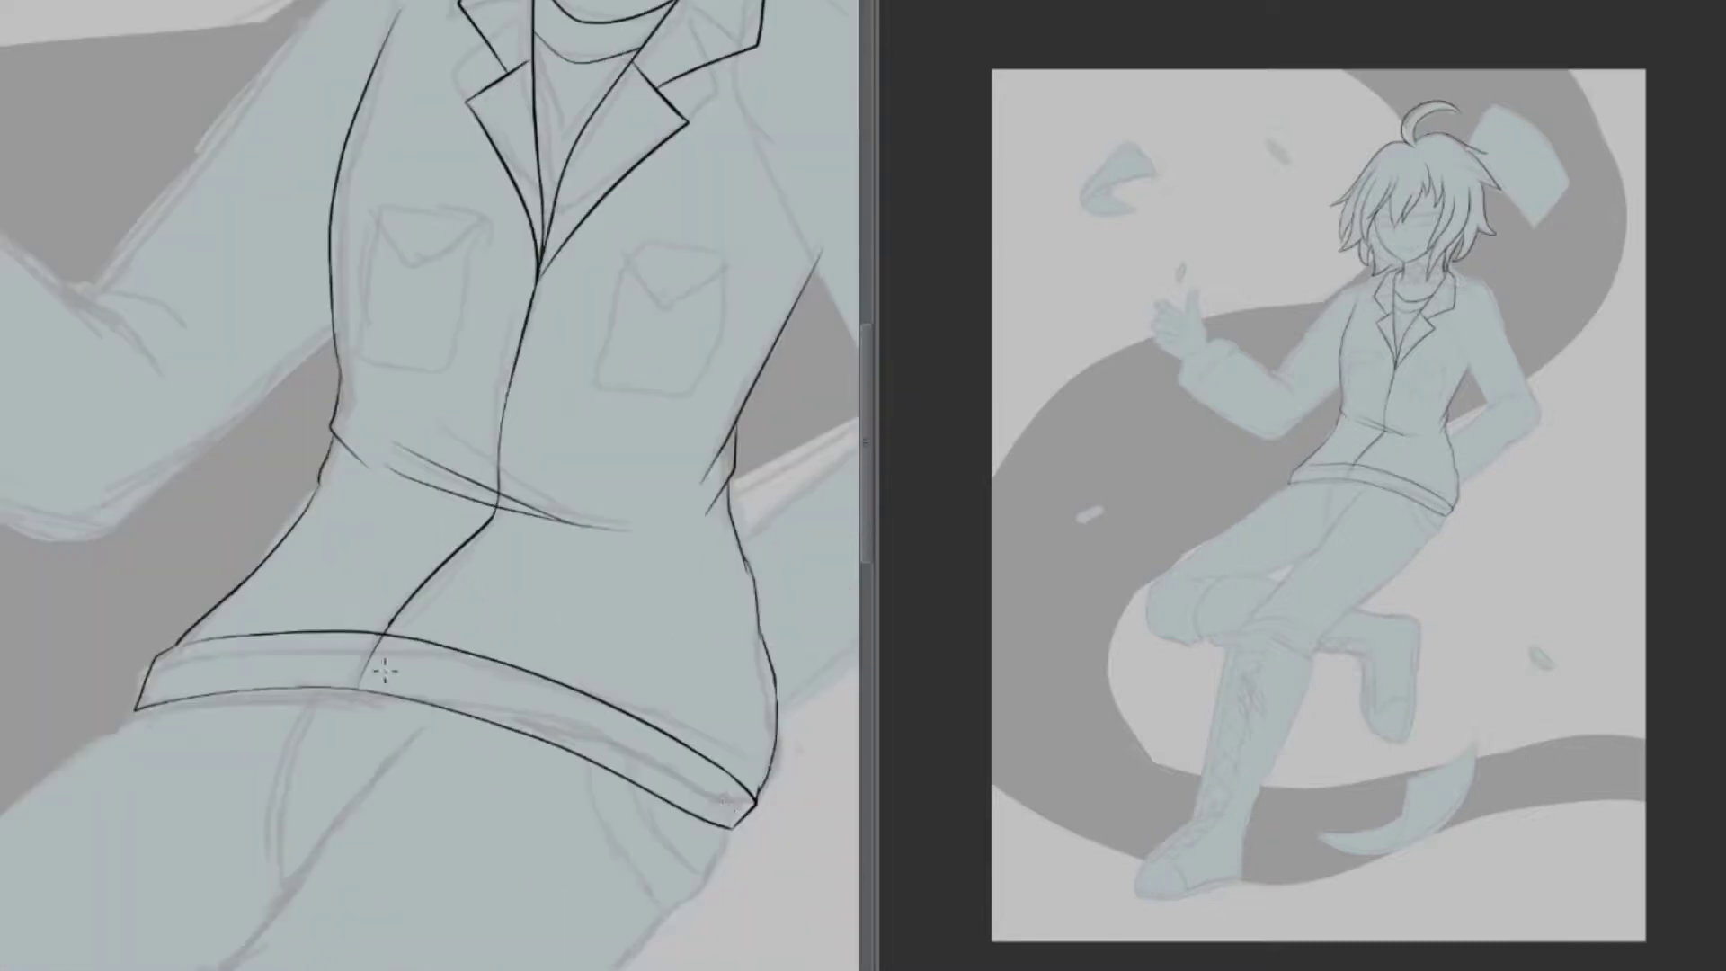
left_click_drag(790, 693, 135, 575)
left_click_drag(135, 656, 115, 634)
key("Return")
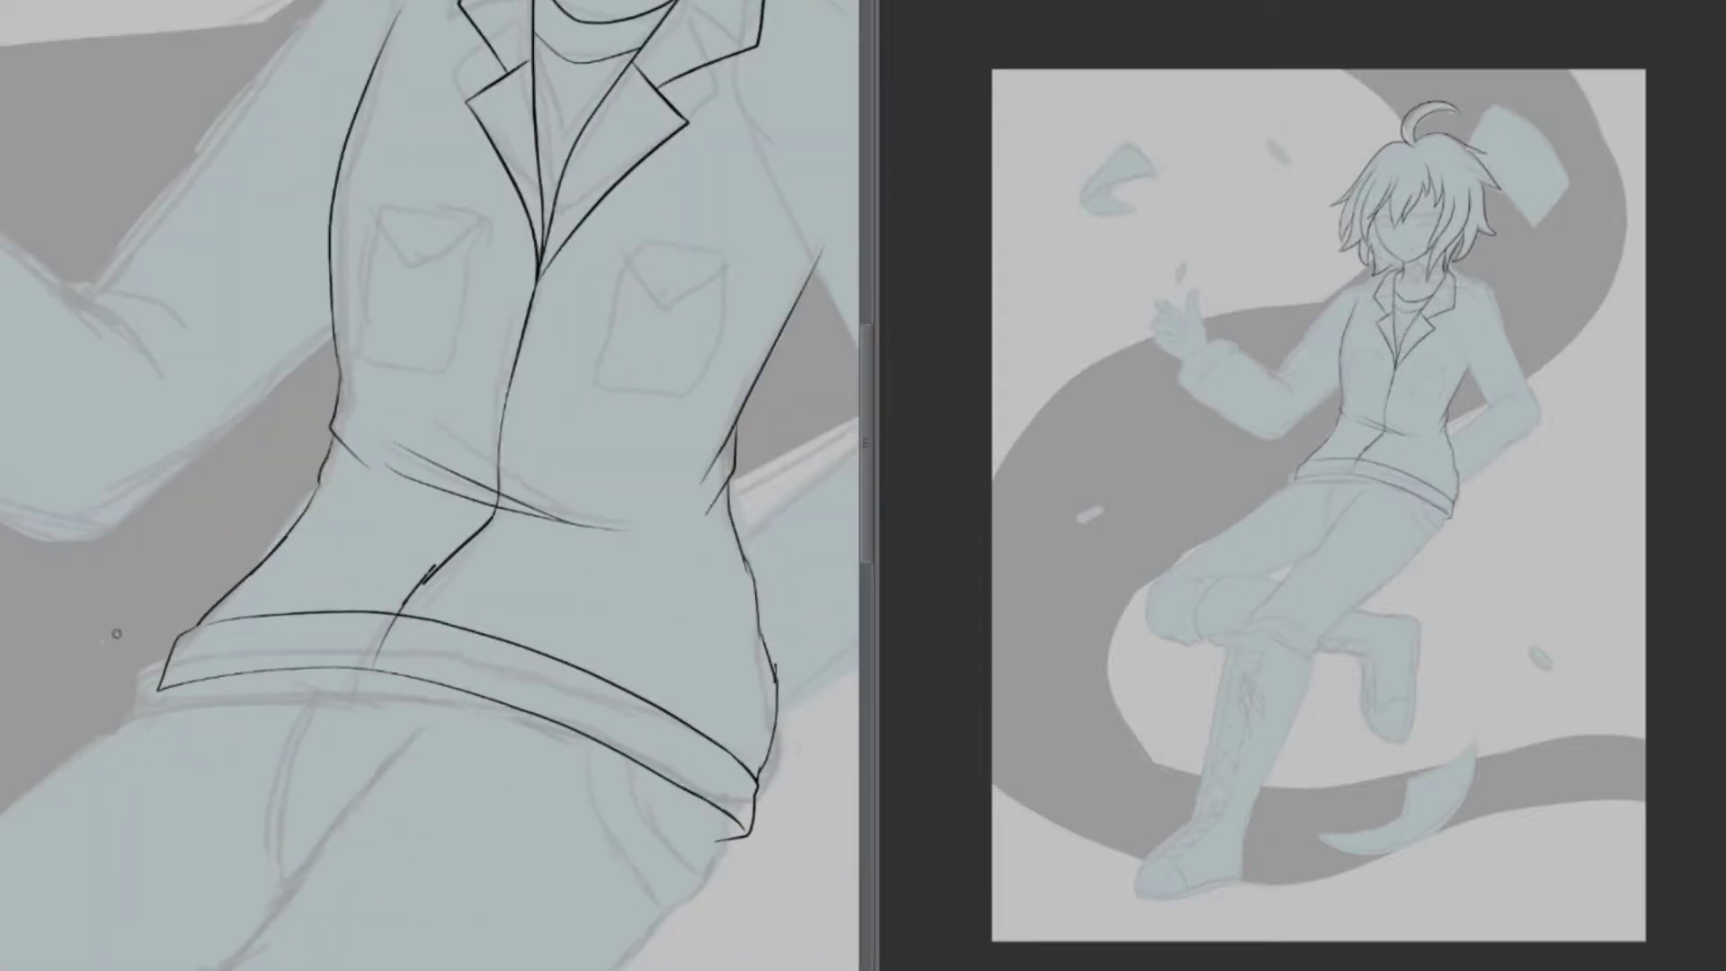
left_click_drag(376, 671, 425, 582)
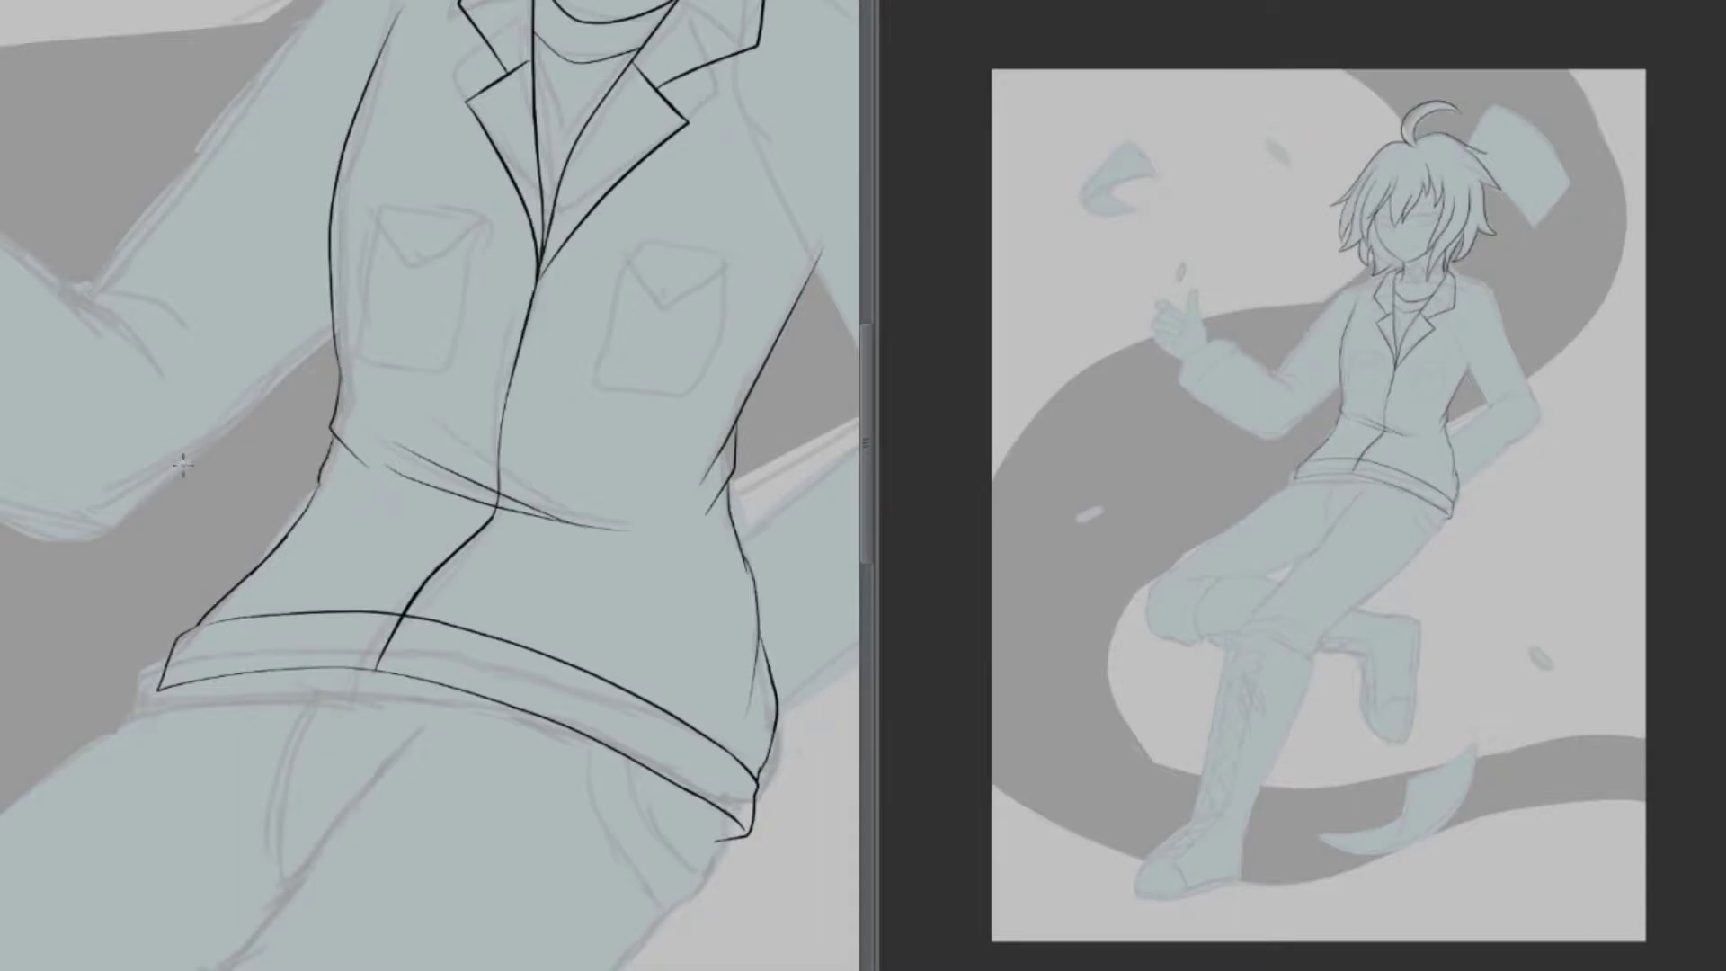
Ink the trousers' side pocket, the front leg's outer and inner contours, and the crotch line
mouse_move(201, 550)
left_mouse_down()
mouse_move(412, 386)
mouse_move(232, 395)
left_mouse_up()
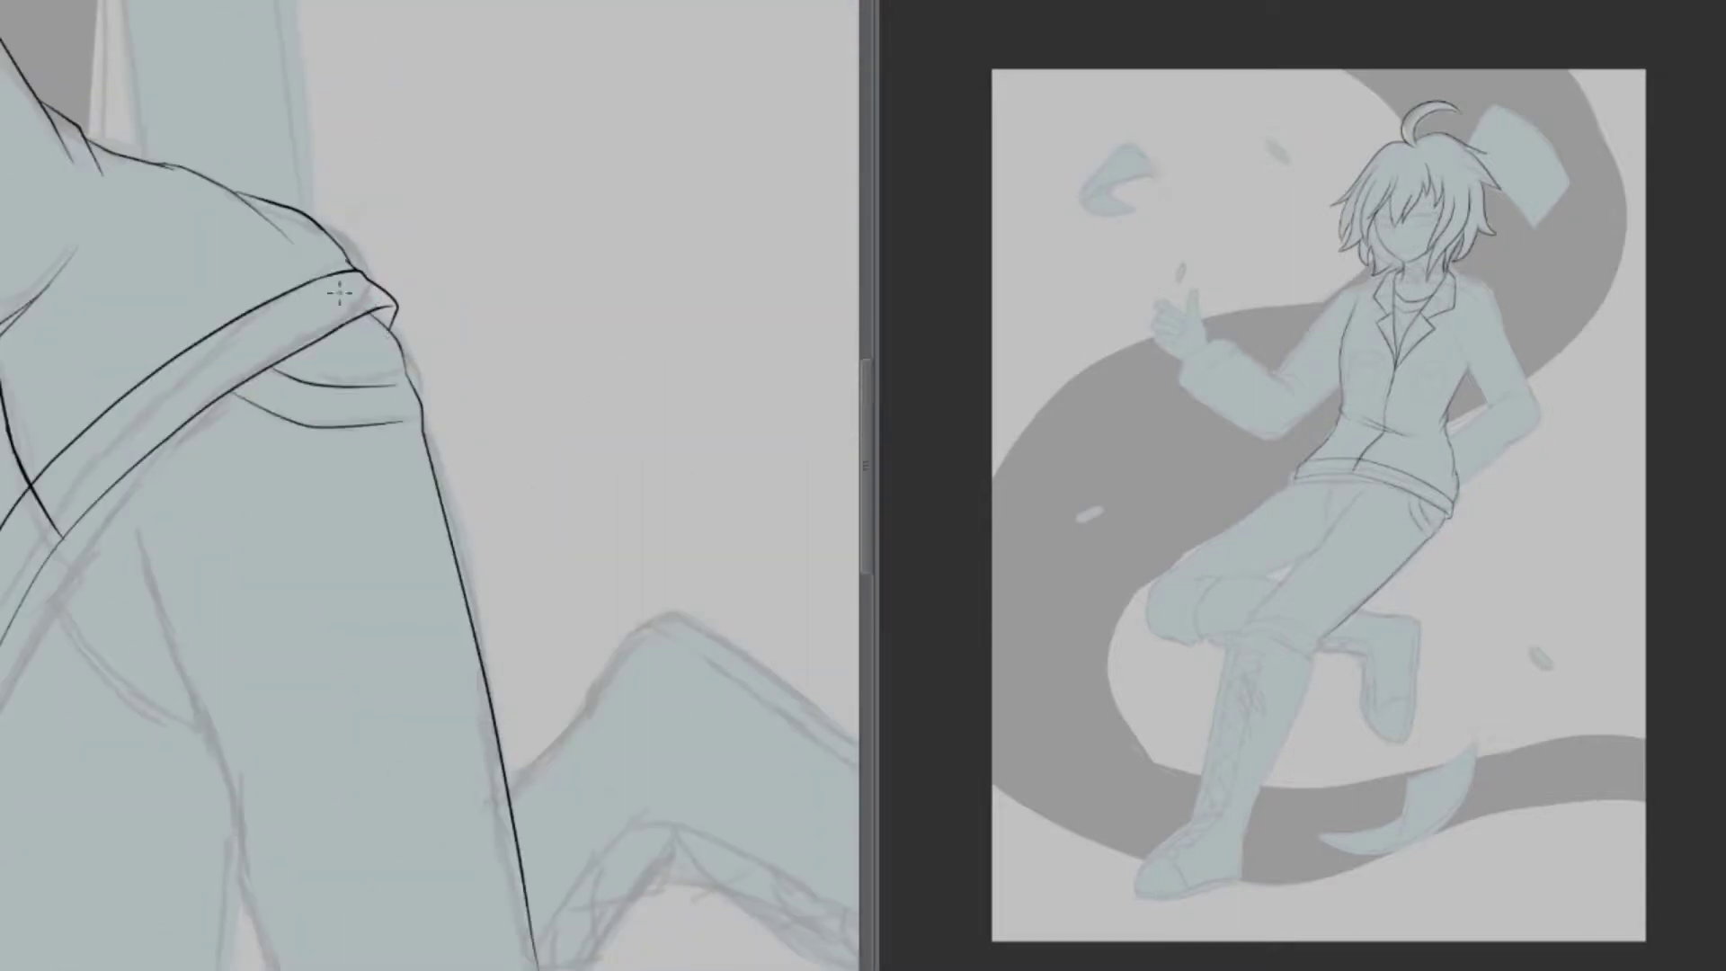
scroll(346, 262, "down", 5)
left_click_drag(367, 831, 181, 190)
left_click_drag(243, 449, 81, 255)
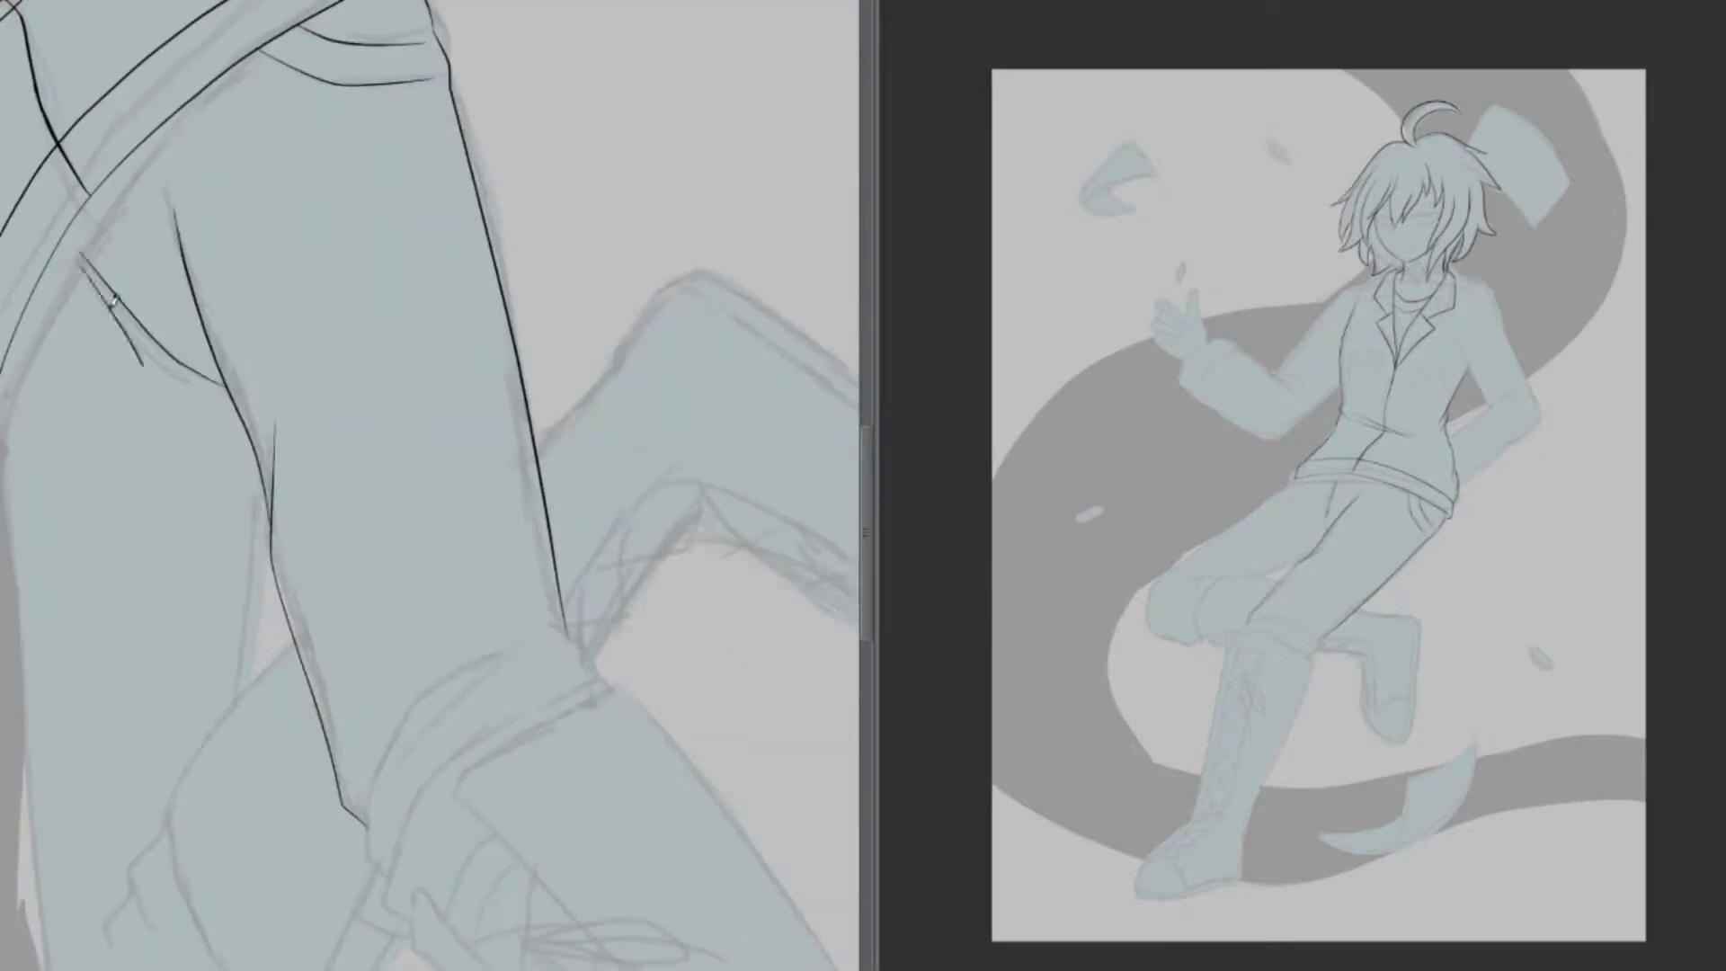
Ink the rolled trouser cuff and its folds above the front boot
left_click_drag(367, 854, 510, 669)
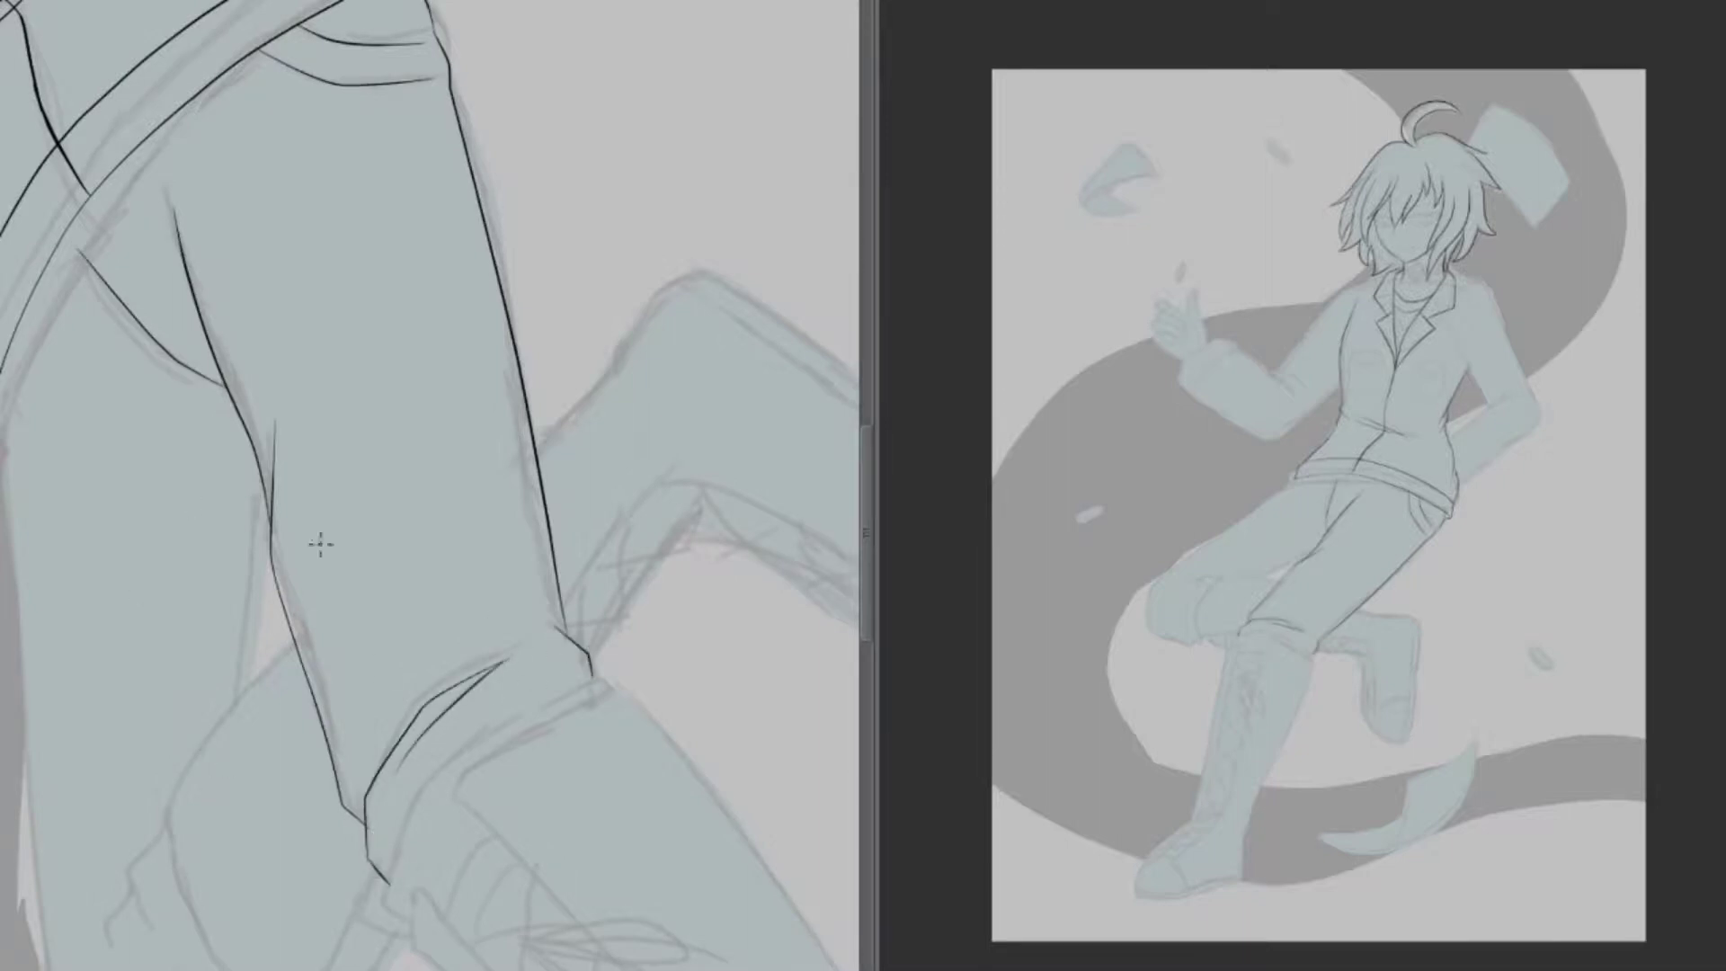
scroll(321, 544, "down", 5)
left_click_drag(630, 331, 289, 290)
left_click_drag(335, 235, 439, 236)
Ink the front boot's shaft contours, the long edges of its lacing panel, and the panel's top line
left_click_drag(626, 331, 418, 806)
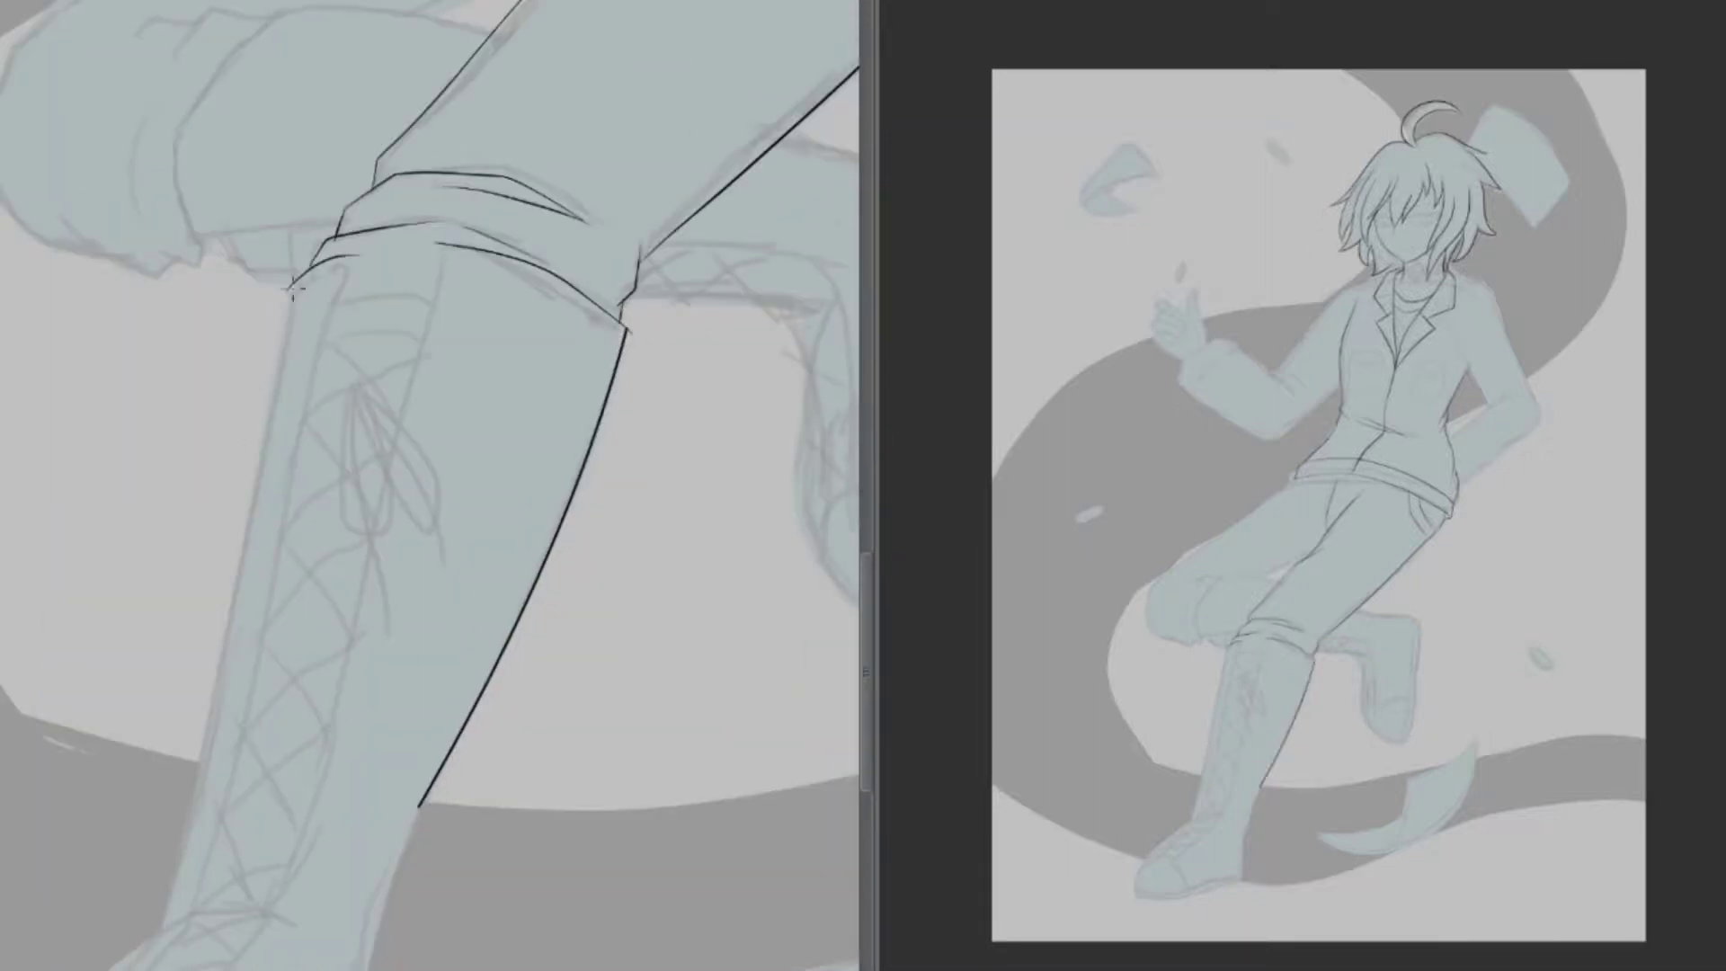
left_click_drag(290, 277, 160, 931)
left_click_drag(447, 245, 267, 908)
left_click_drag(340, 257, 188, 917)
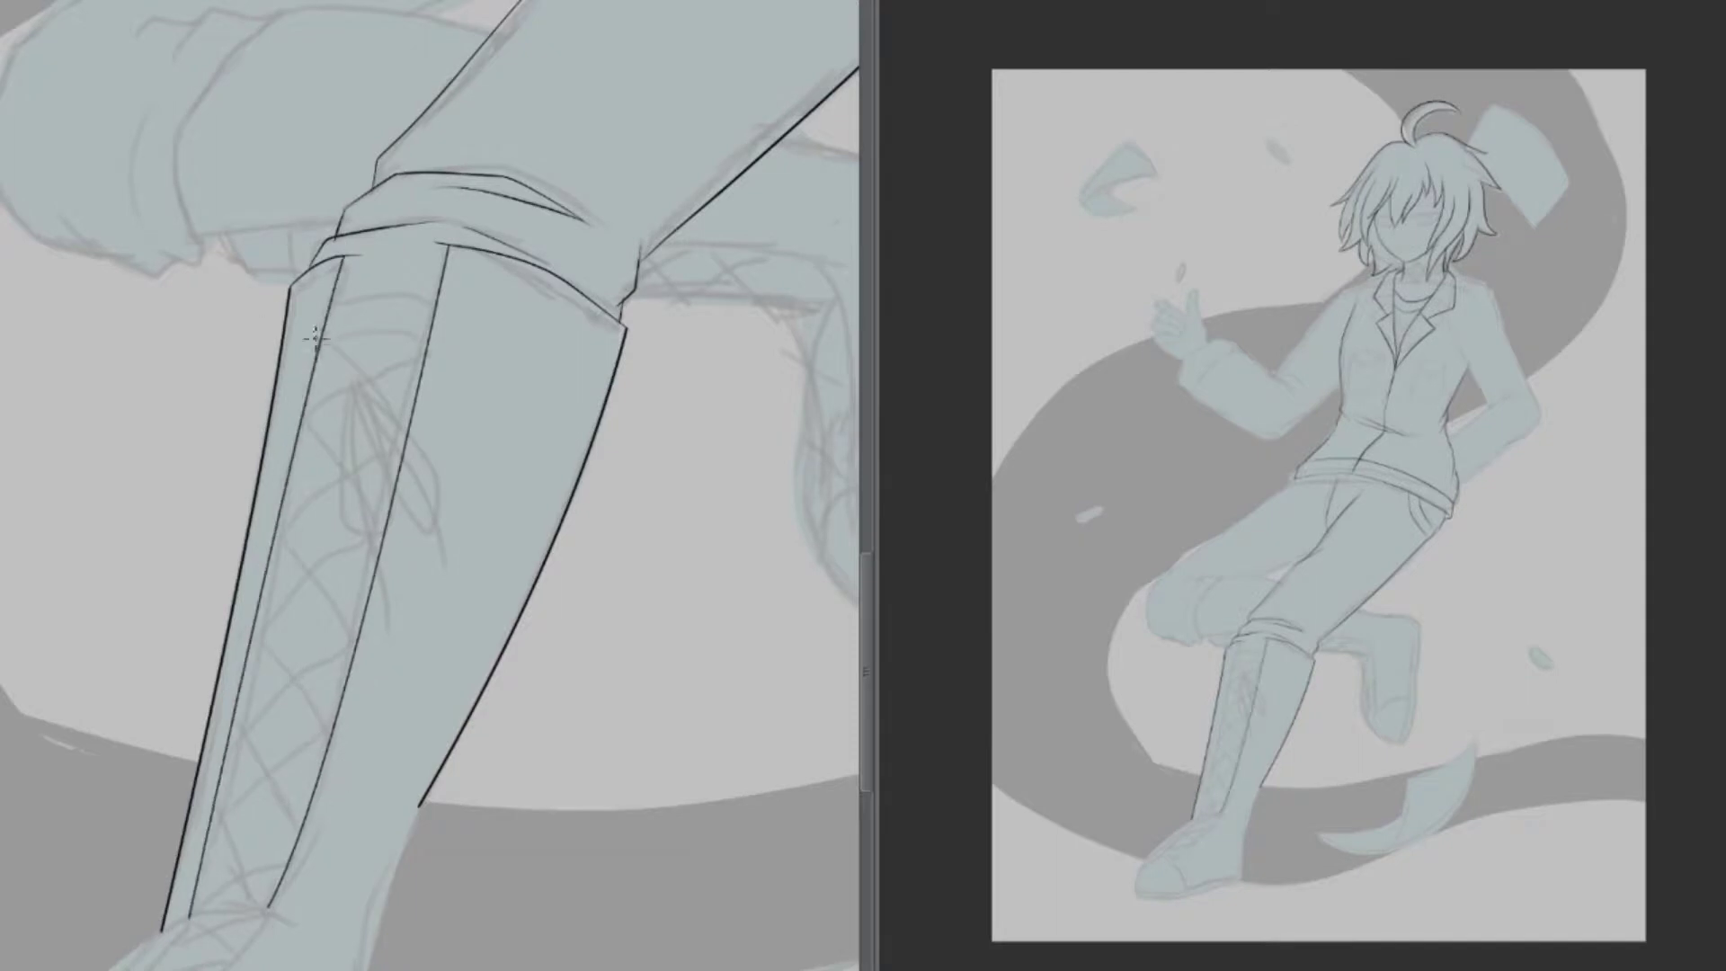
left_click_drag(335, 284, 459, 310)
Ink the front boot's back ankle and heel, then outline its foot around the toe and sole
scroll(431, 485, "down", 5)
left_click_drag(467, 520, 211, 890)
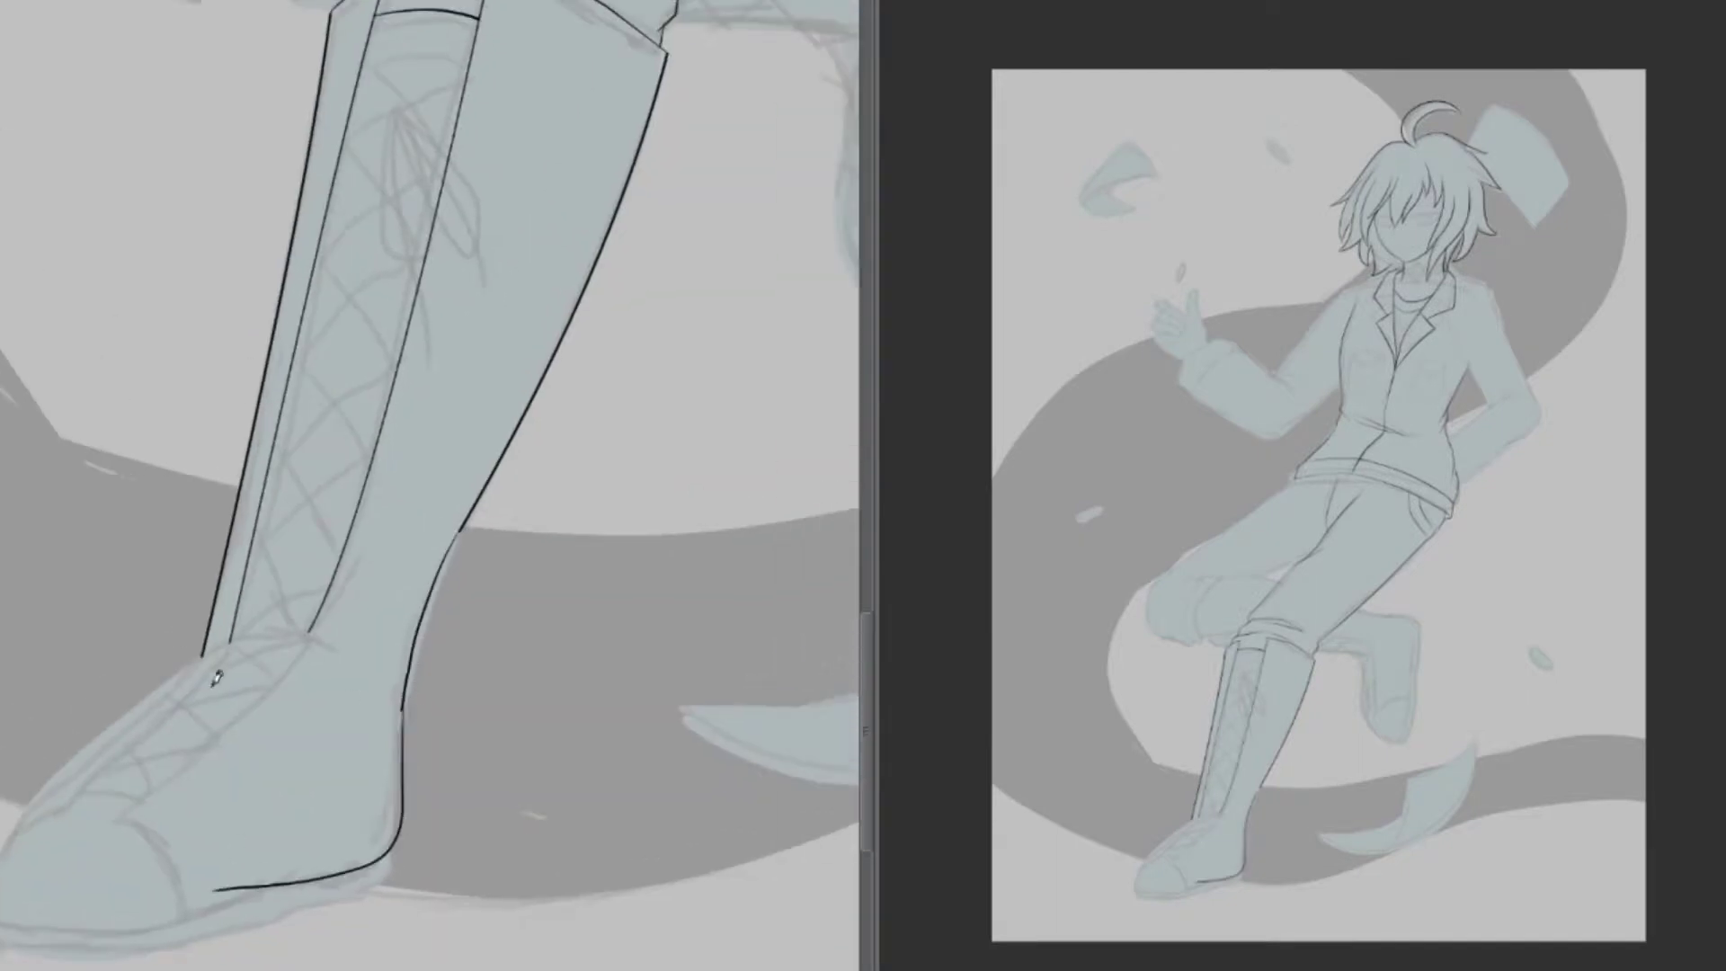
left_click_drag(419, 714, 398, 772)
scroll(431, 485, "down", 3)
mouse_move(310, 715)
left_mouse_down()
mouse_move(194, 877)
mouse_move(402, 814)
left_mouse_up()
Select the front boot's foot line art and transform it so the toe extends further forward
left_click_drag(302, 724, 297, 719)
key("ctrl+t")
left_click_drag(84, 818, 63, 822)
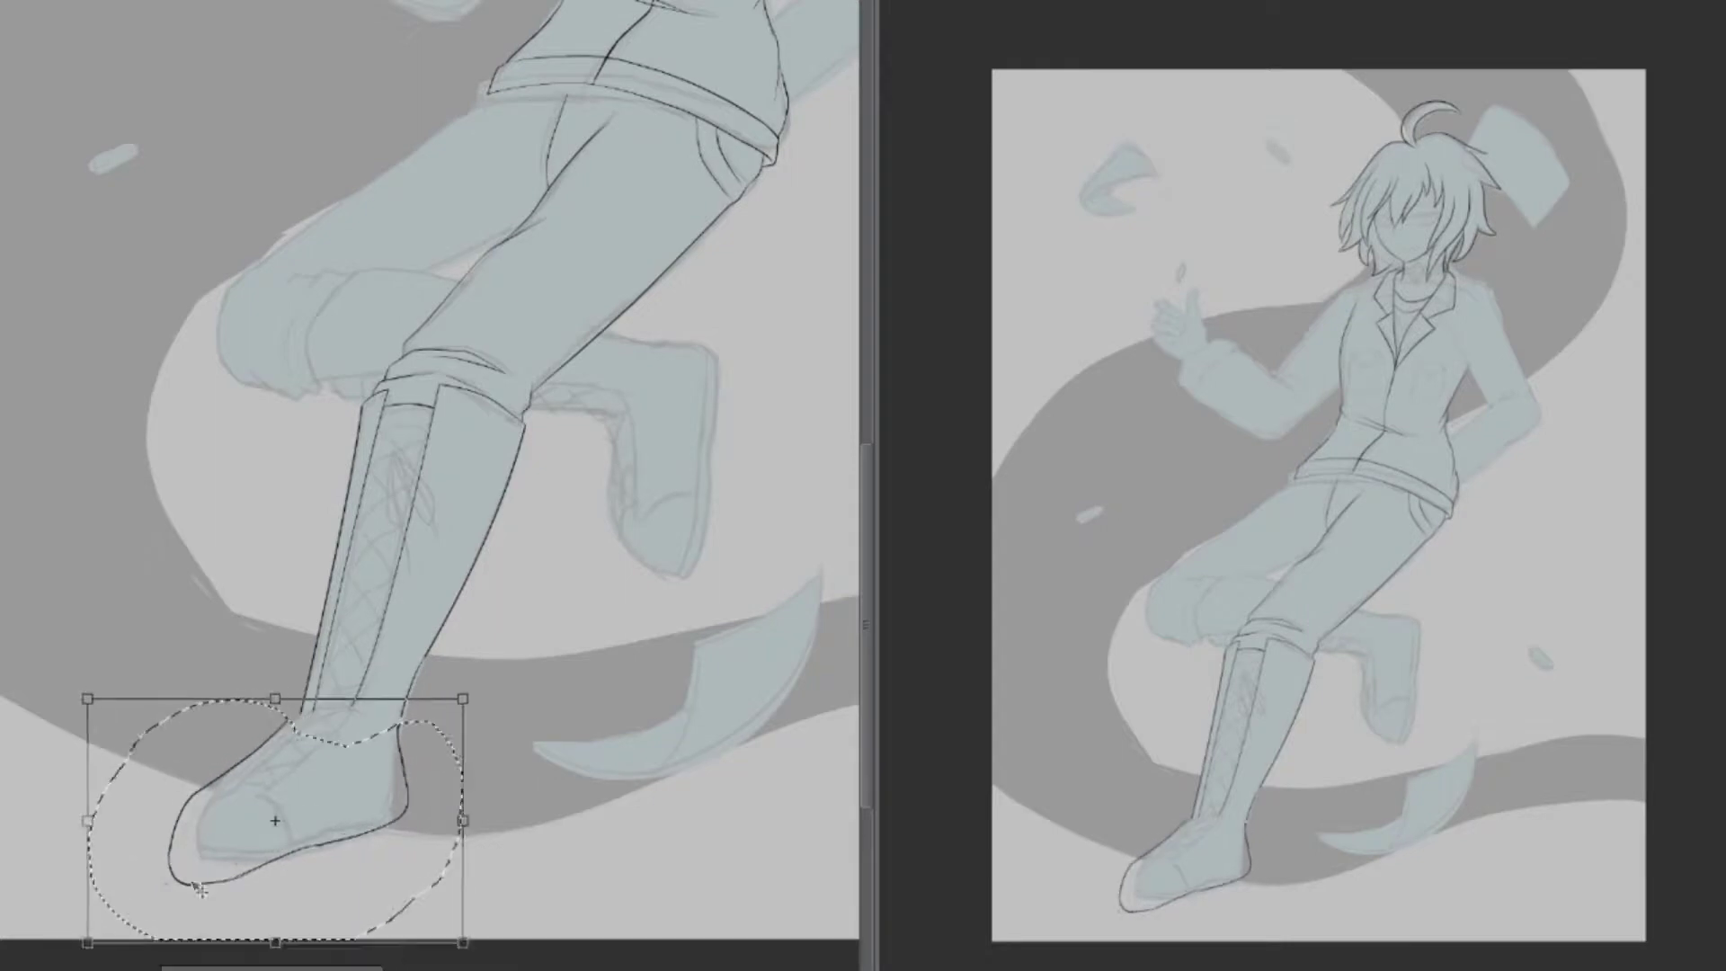
key("Return")
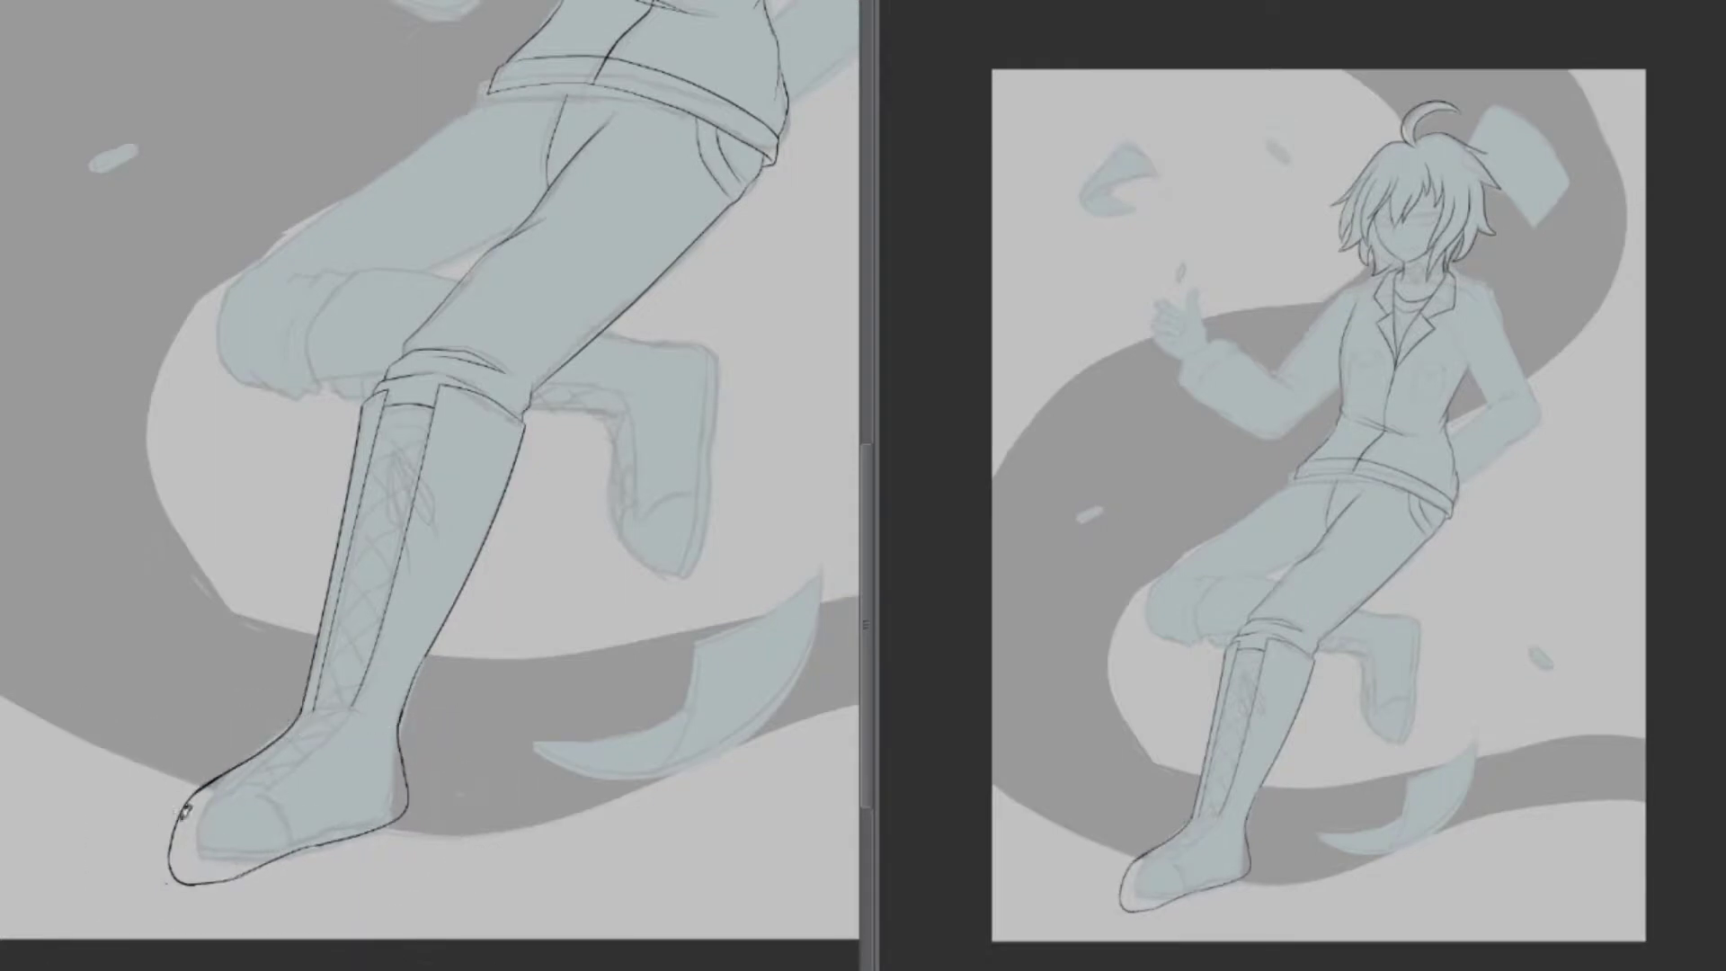
Redraw the front boot's sole line in one clean stroke and sharpen the corner at the toe tip
scroll(202, 766, "up", 5)
left_click_drag(300, 814, 30, 769)
left_click_drag(99, 848, 504, 723)
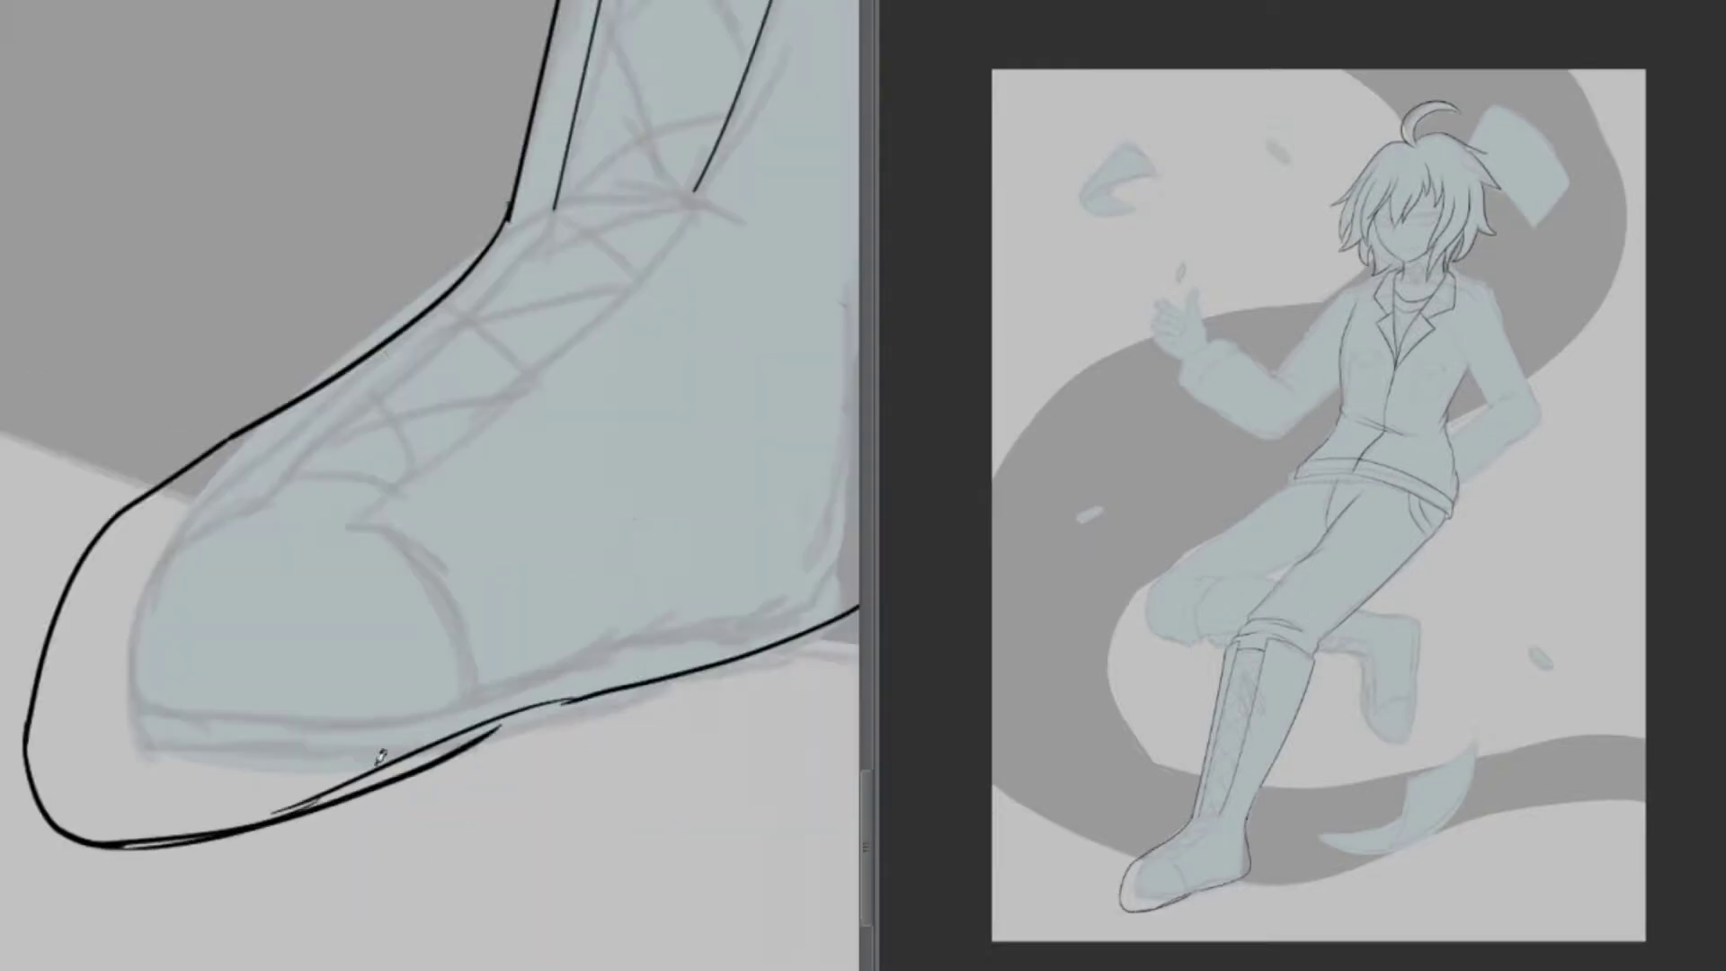
key("ctrl+z")
left_click_drag(99, 848, 589, 685)
left_click_drag(27, 751, 151, 845)
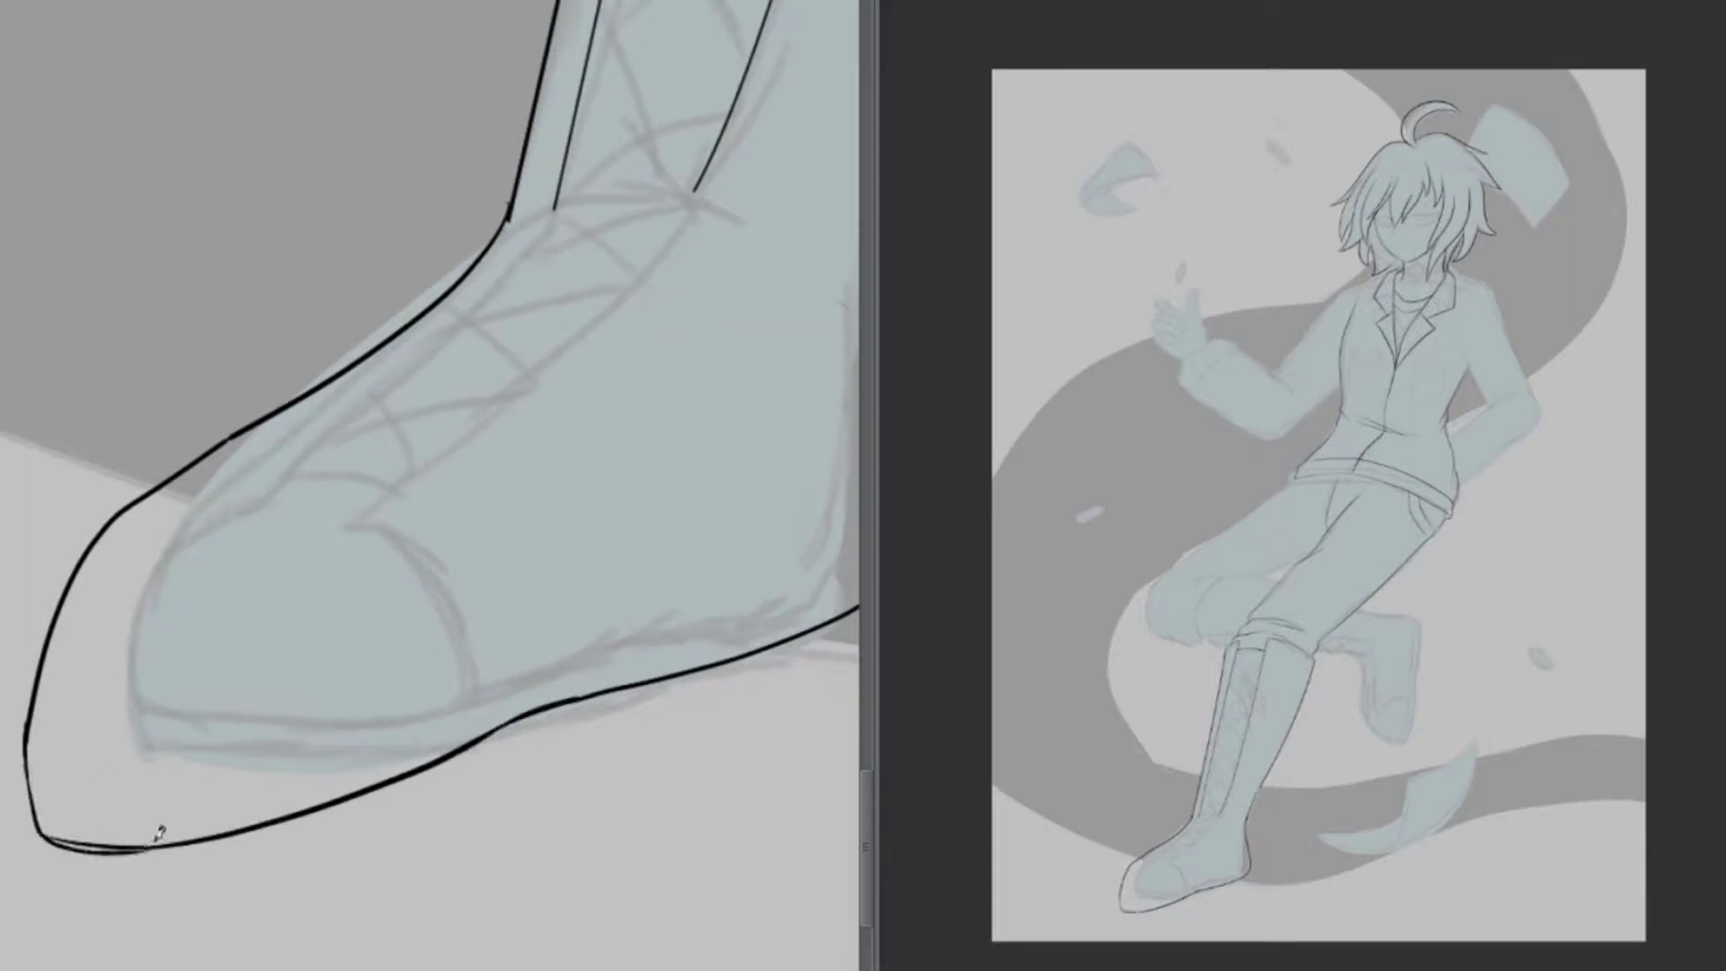
Refine the front boot's contours where the shaft meets the foot, at the ankle's front and back
left_click_drag(489, 245, 513, 184)
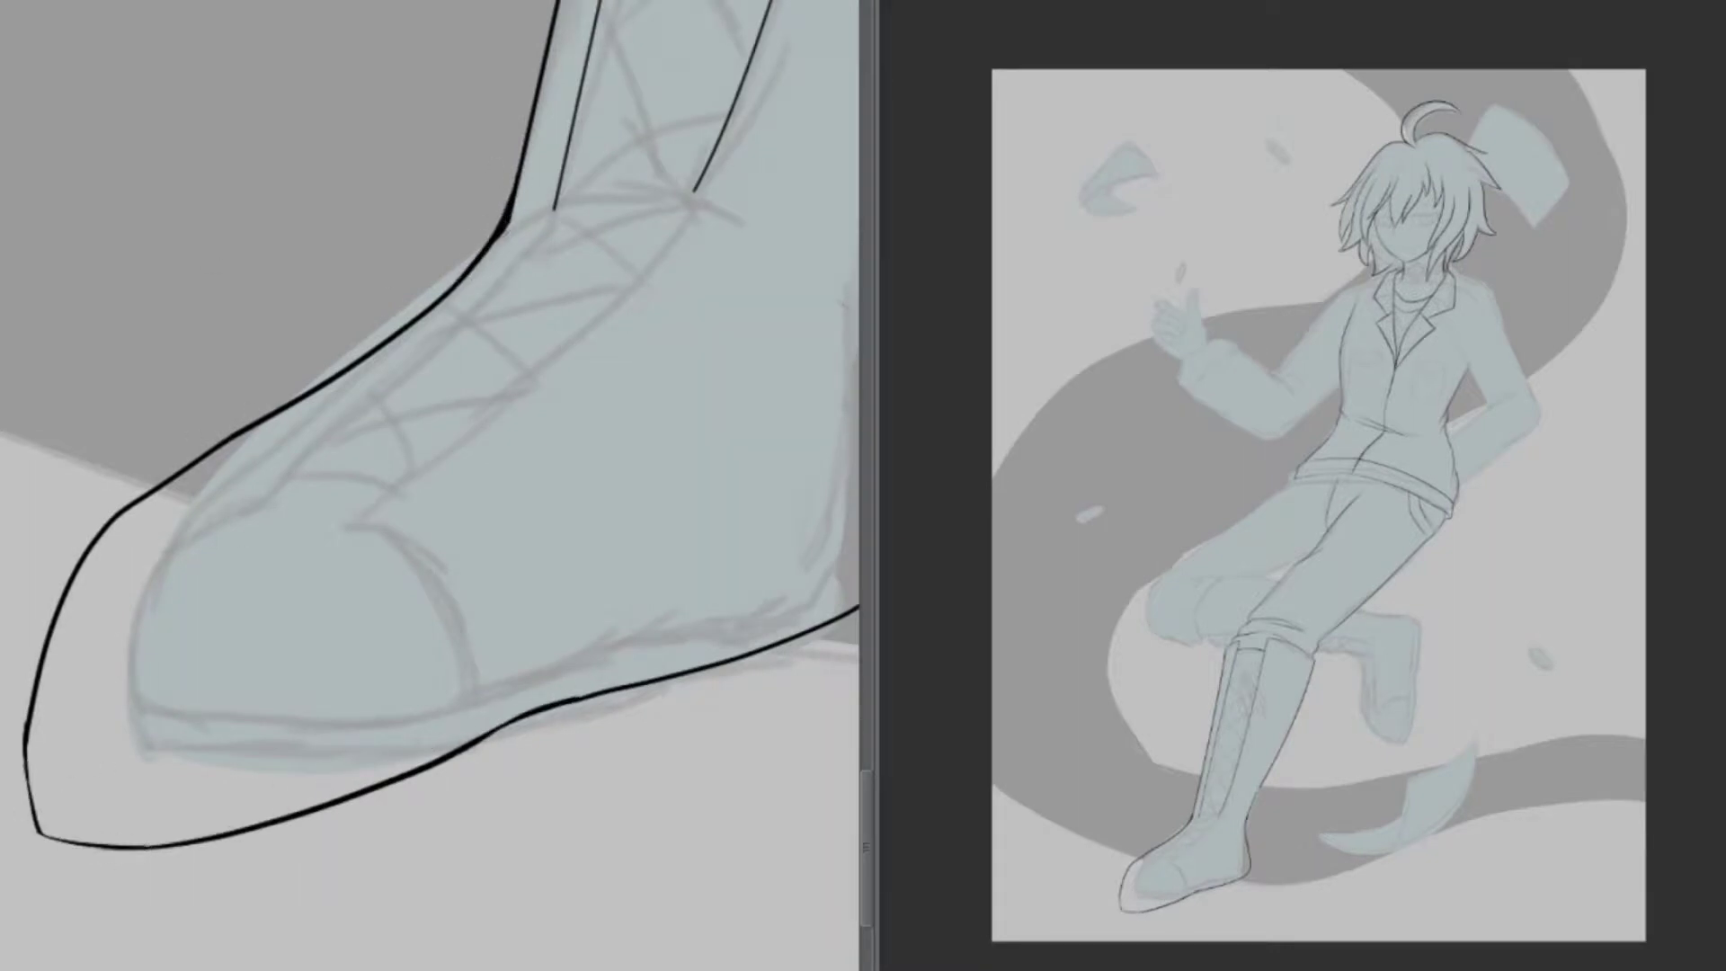
left_click_drag(514, 643, 110, 804)
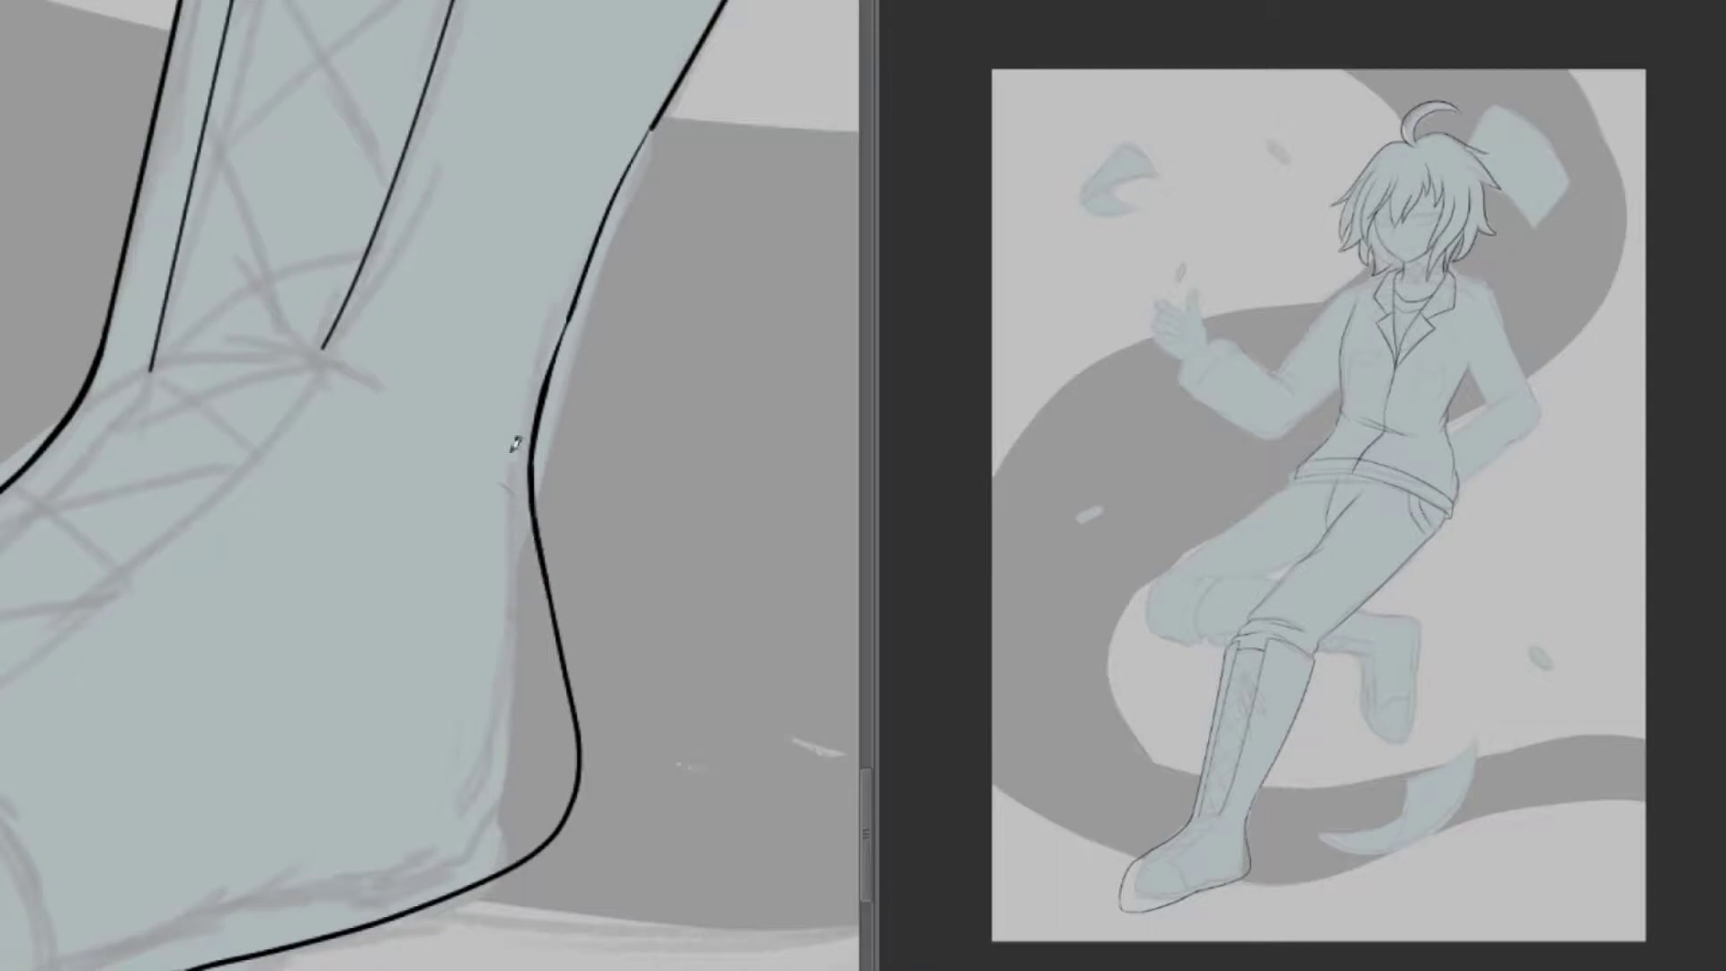
left_click_drag(539, 385, 589, 256)
left_click_drag(588, 256, 661, 117)
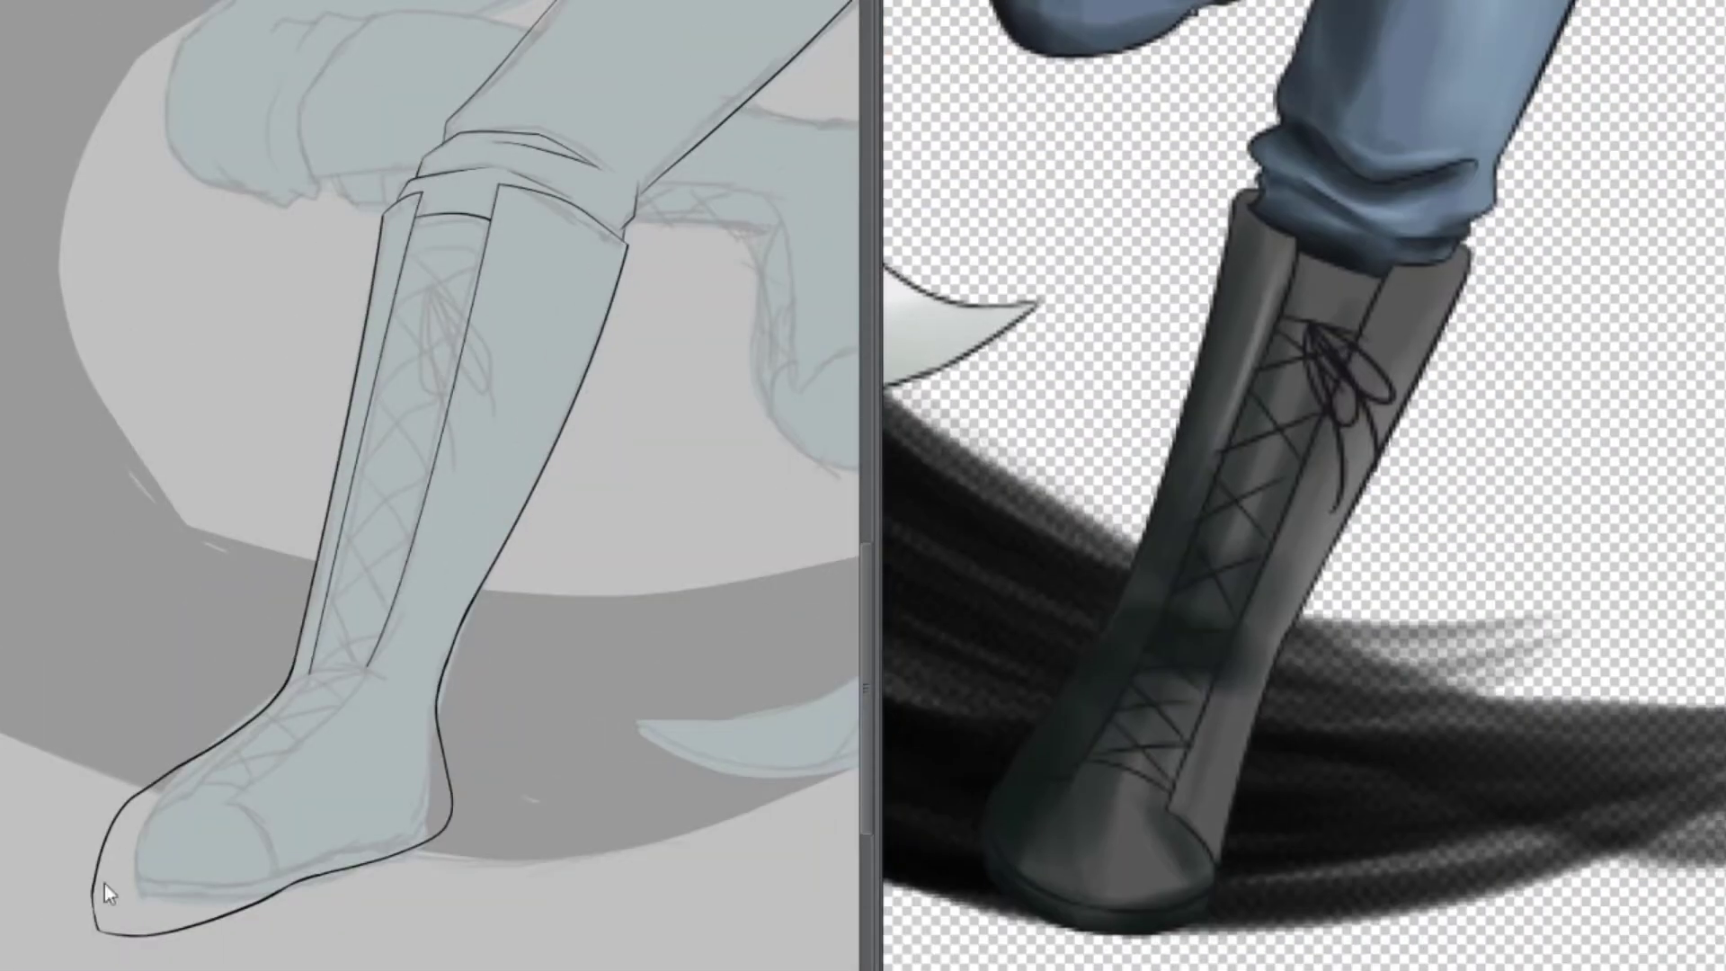
Ink the upper edge of the front boot's sole and transform the toe area slightly inward
mouse_move(105, 893)
left_mouse_down()
mouse_move(423, 866)
mouse_move(445, 814)
left_mouse_up()
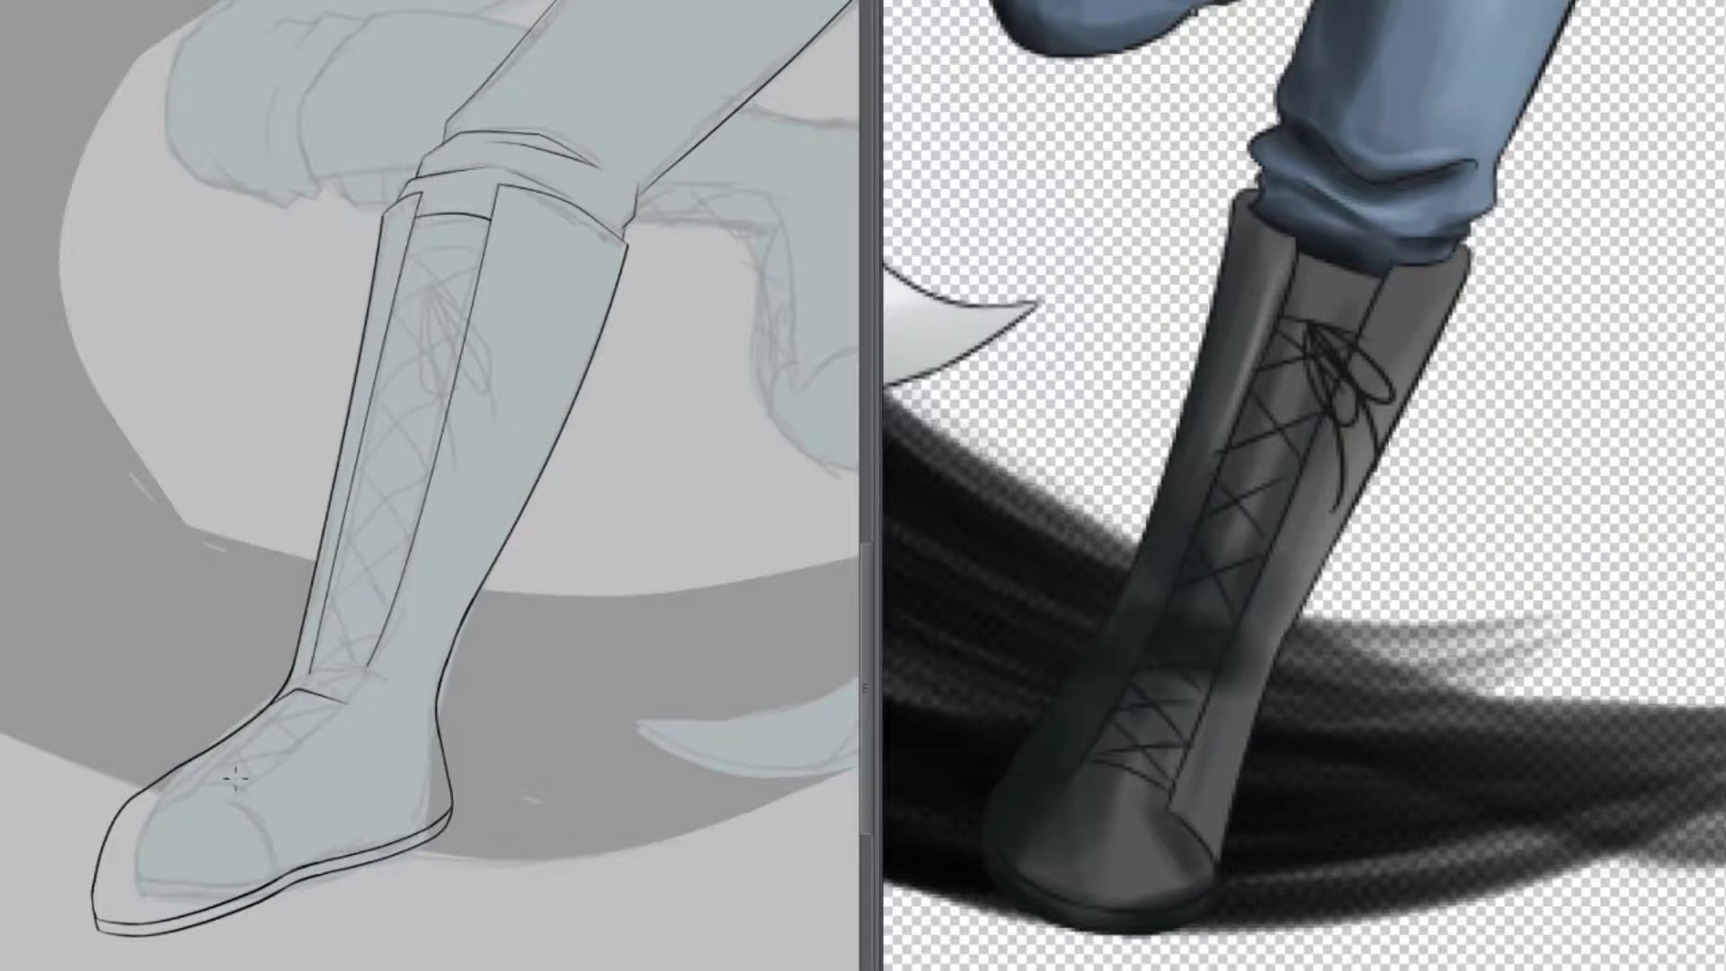
left_click_drag(236, 778, 229, 720)
left_click_drag(206, 809, 218, 807)
key("Return")
Ink the angled seam across the front boot's ankle, where the shaft's lacing panel ends
mouse_move(400, 604)
left_mouse_down()
mouse_move(351, 700)
mouse_move(290, 680)
left_mouse_up()
key("ctrl+z")
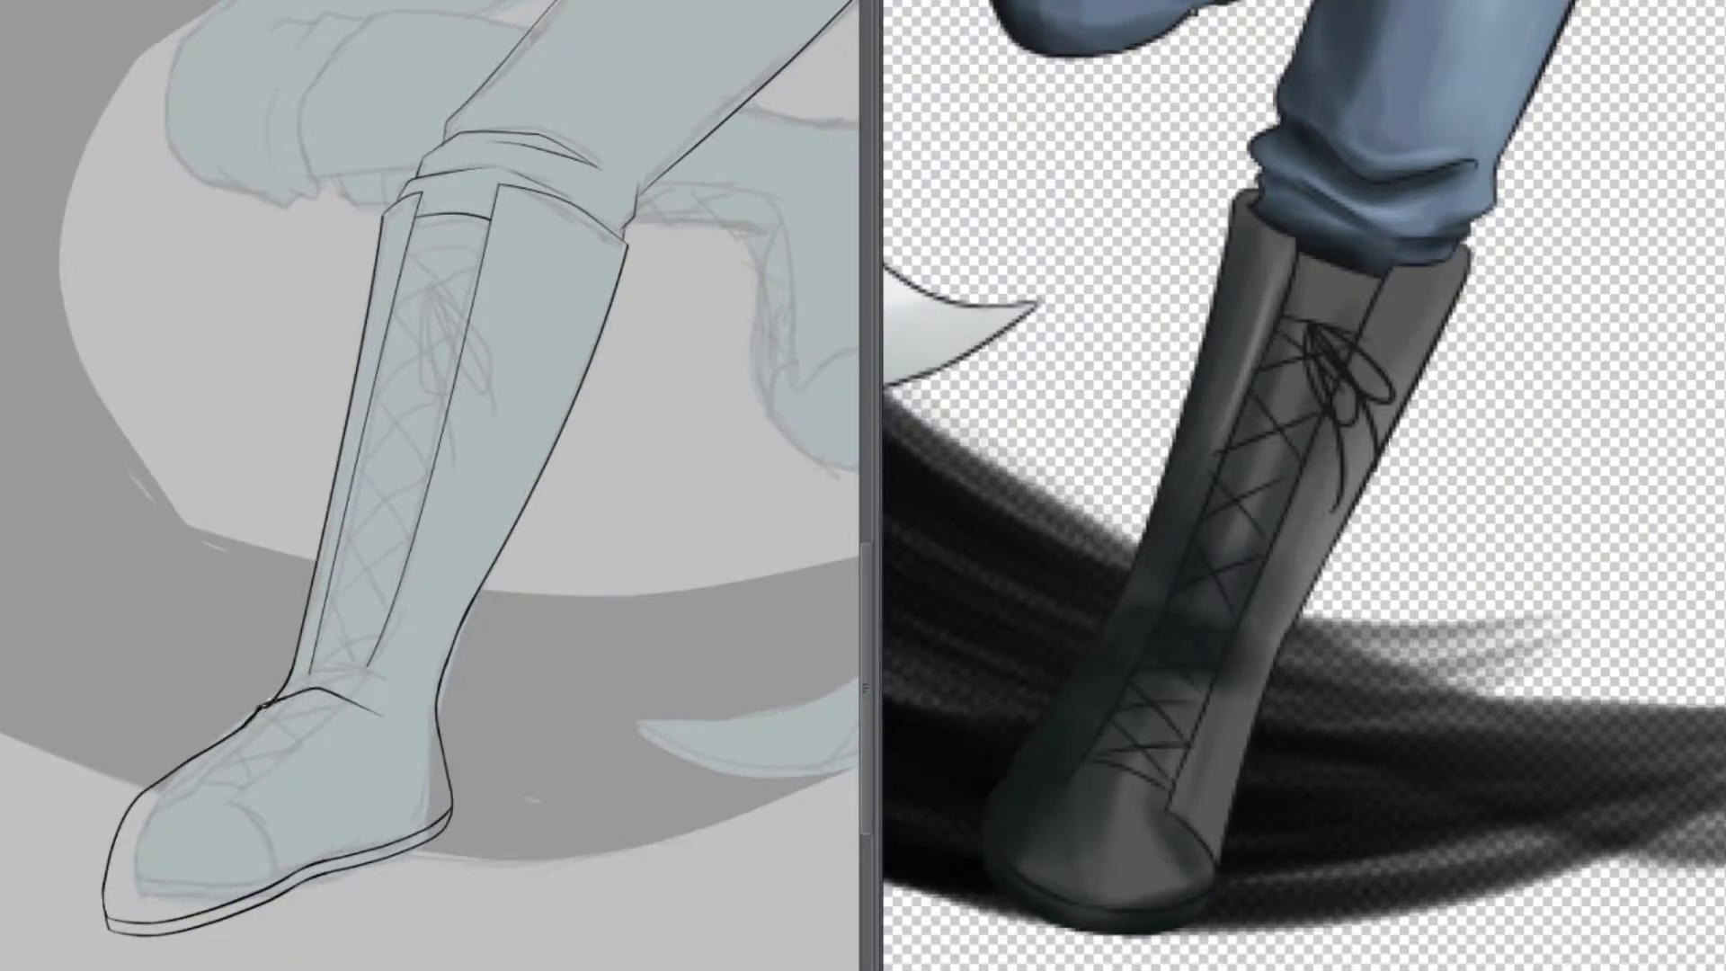
scroll(261, 719, "up", 3)
left_click_drag(514, 602, 746, 730)
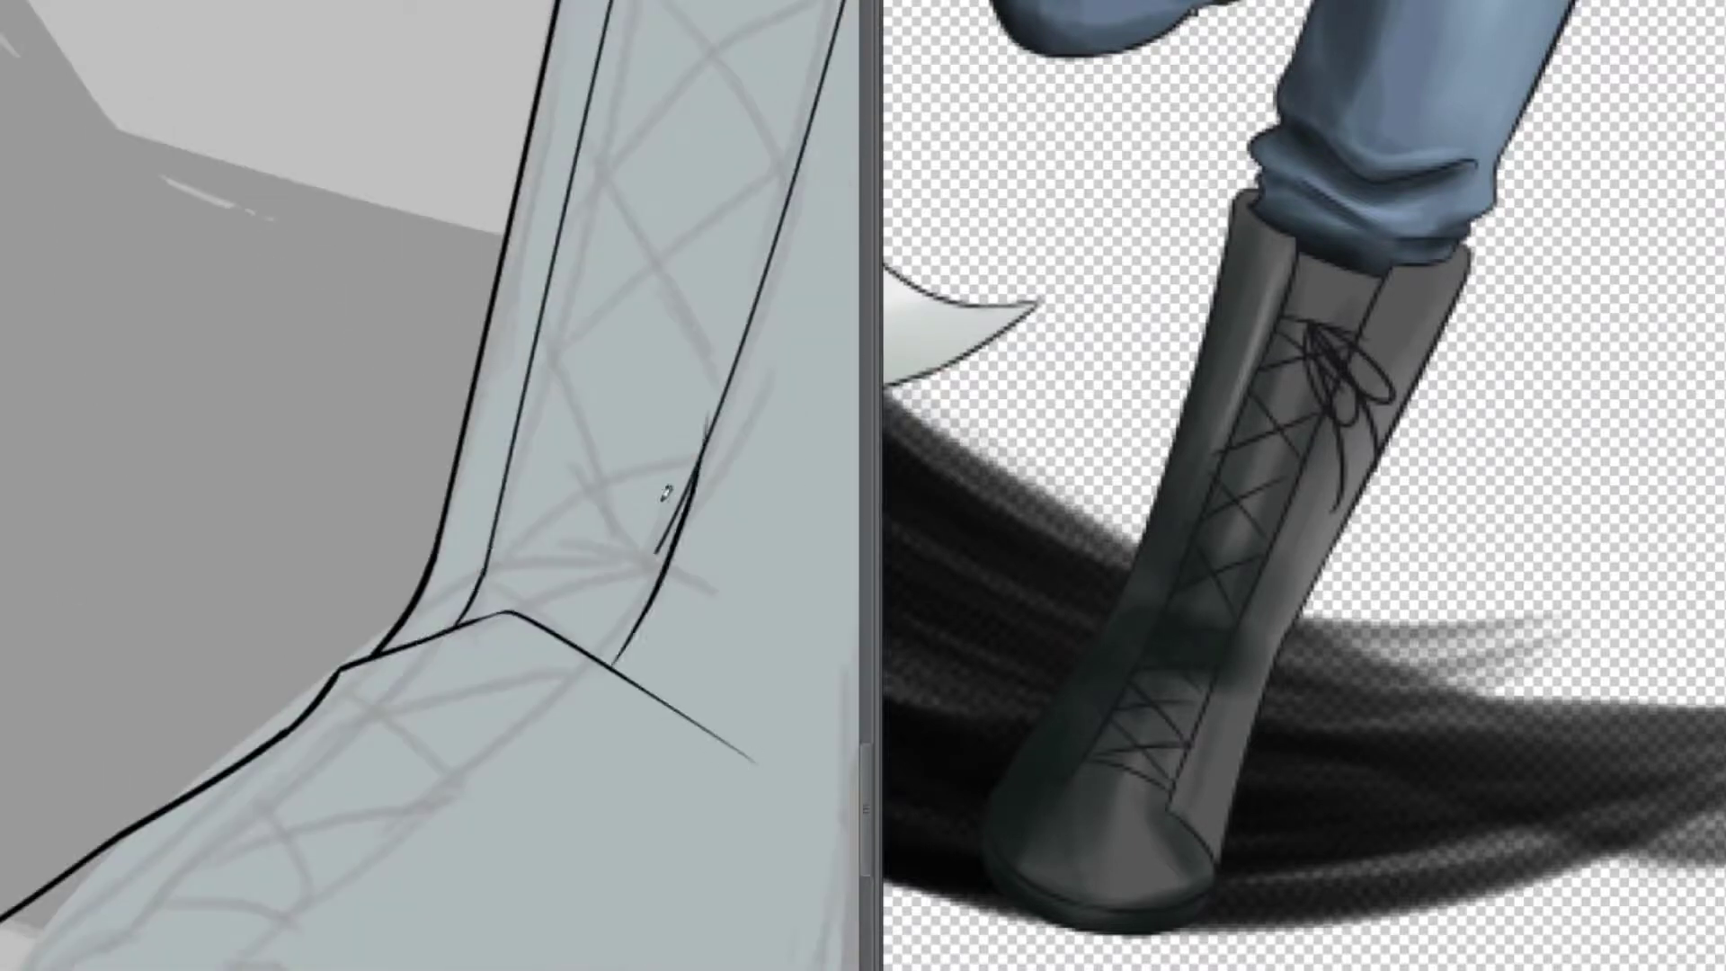
scroll(629, 540, "down", 3)
Ink the front boot's curved toe-cap seam and the lacing panel's edges running from ankle to toe cap
mouse_move(437, 618)
left_mouse_down()
mouse_move(341, 695)
mouse_move(328, 818)
left_mouse_up()
key("ctrl+z")
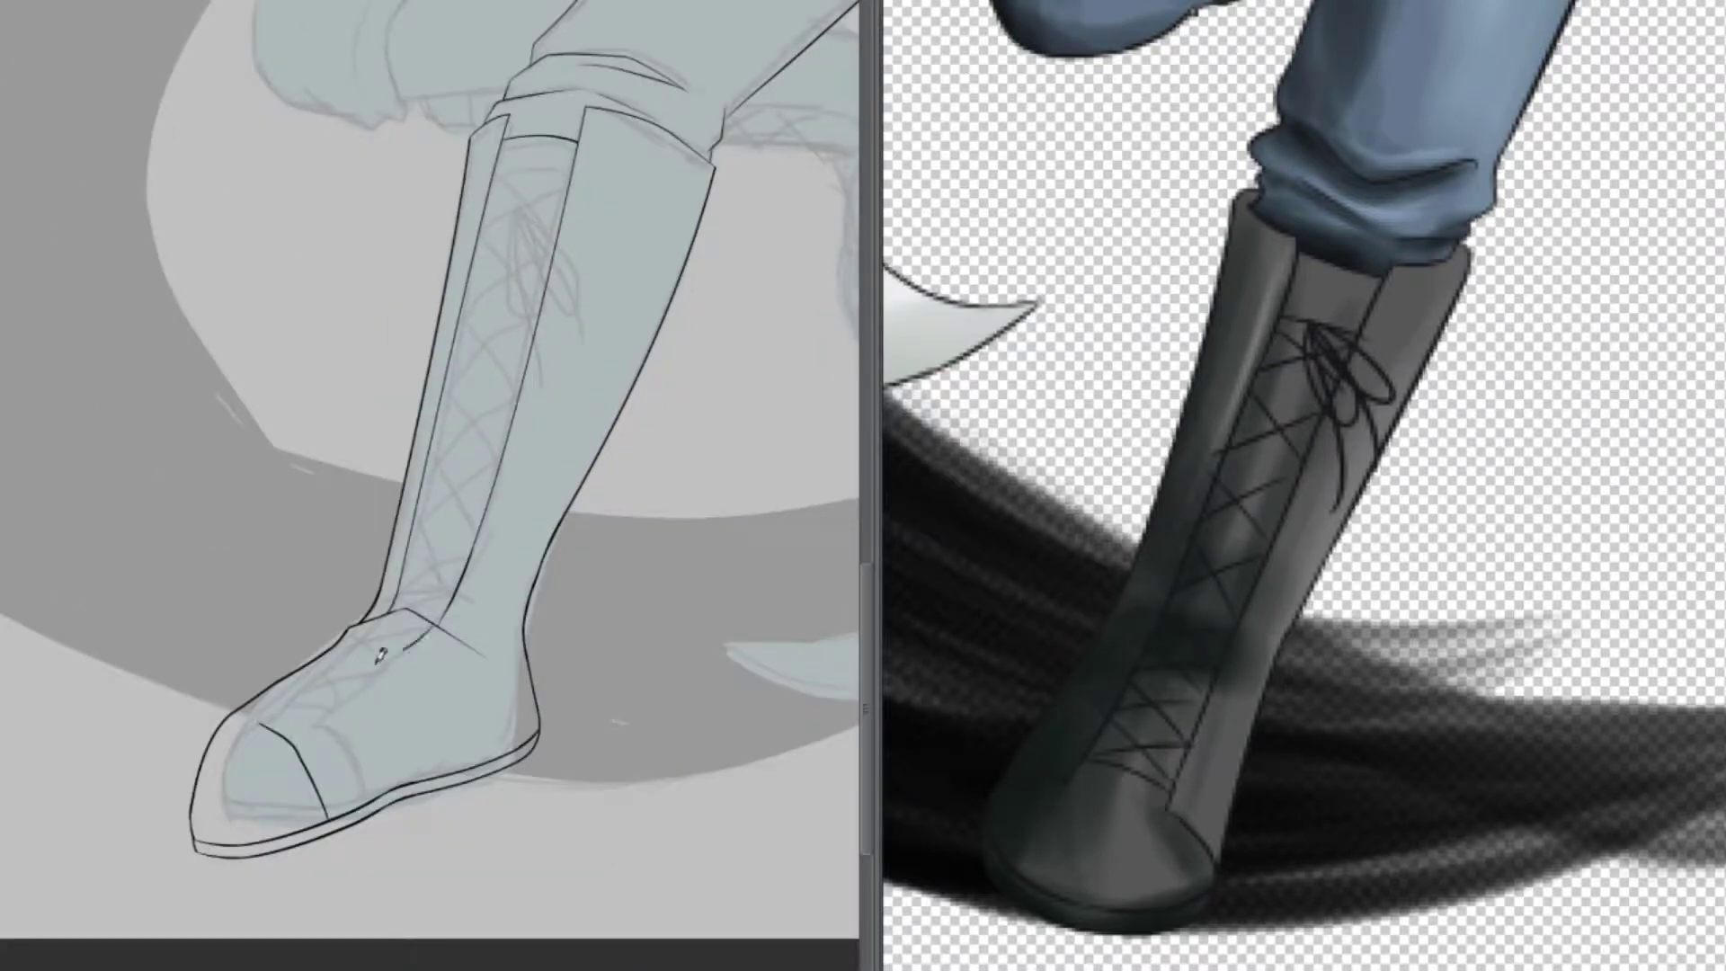
left_click_drag(226, 717, 344, 810)
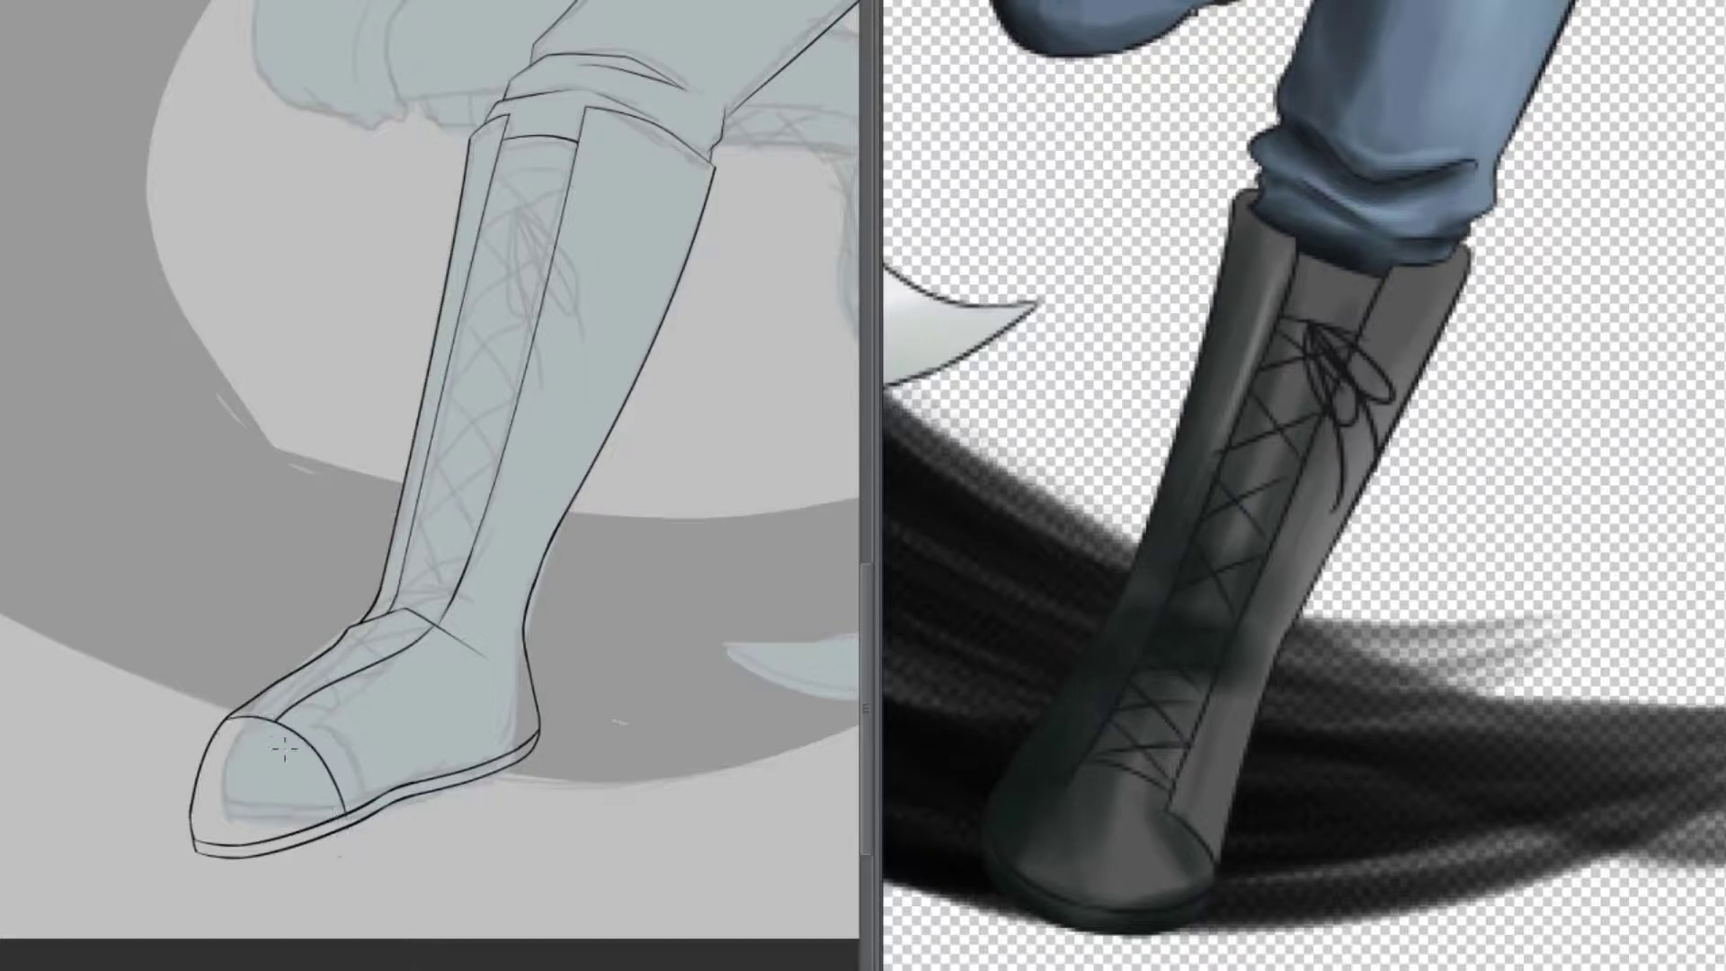
left_click_drag(378, 620, 237, 717)
scroll(236, 698, "up", 3)
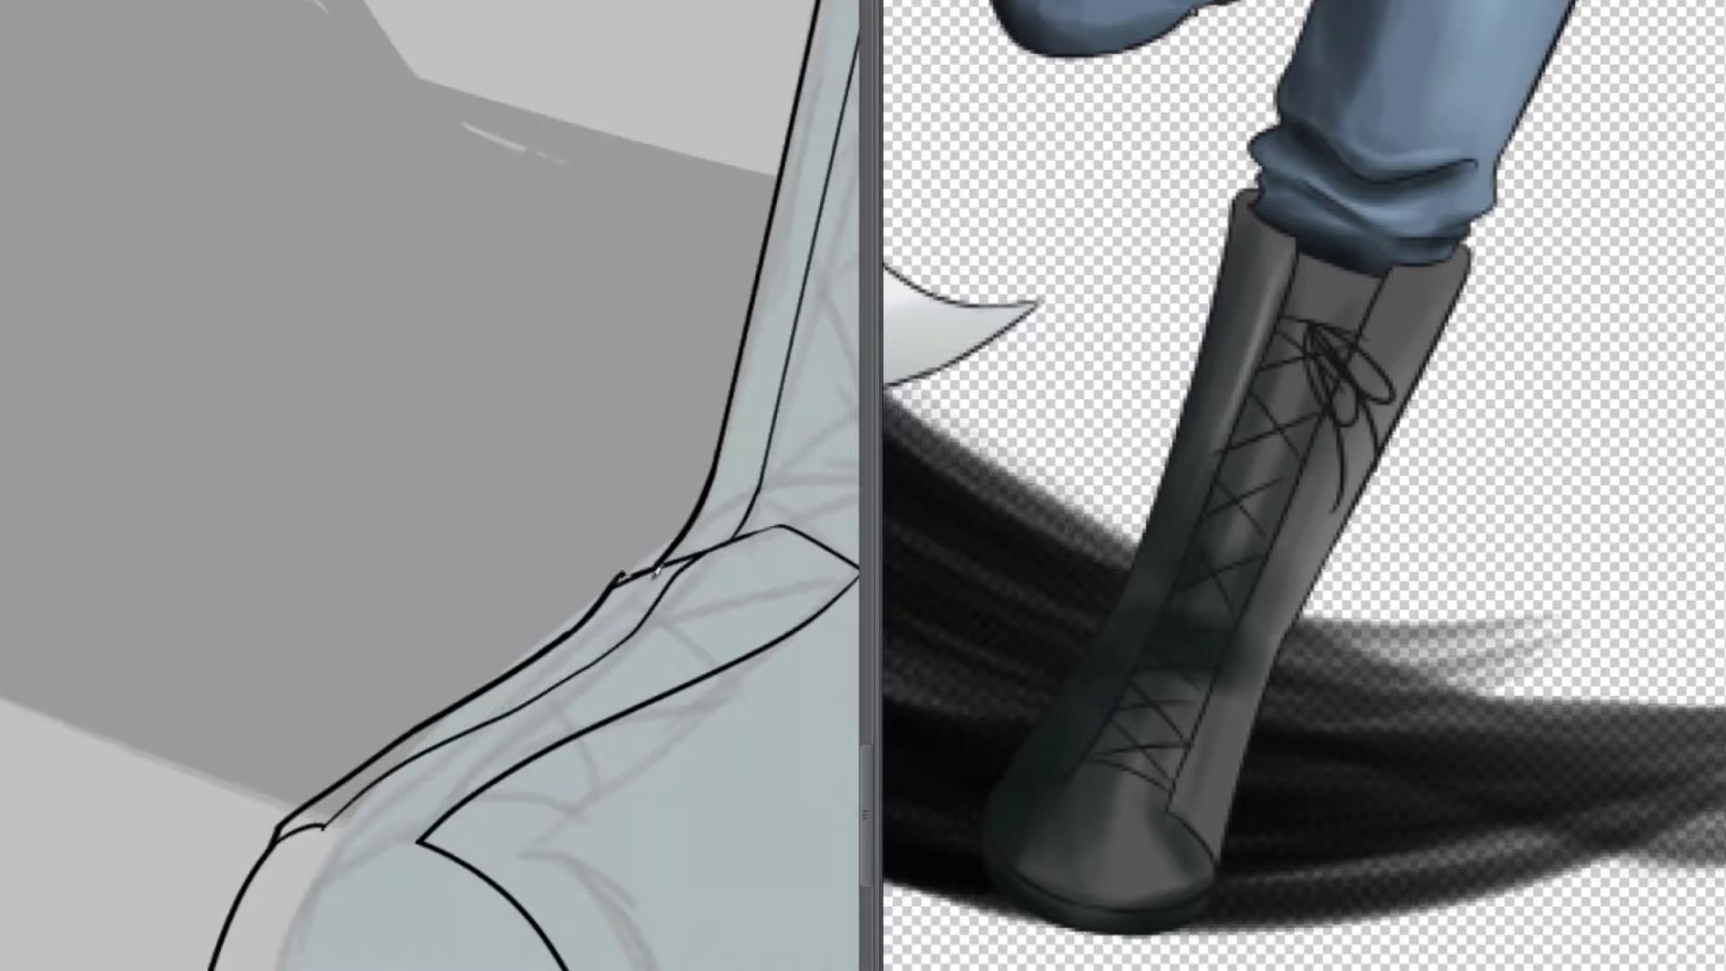
scroll(9, 674, "down", 3)
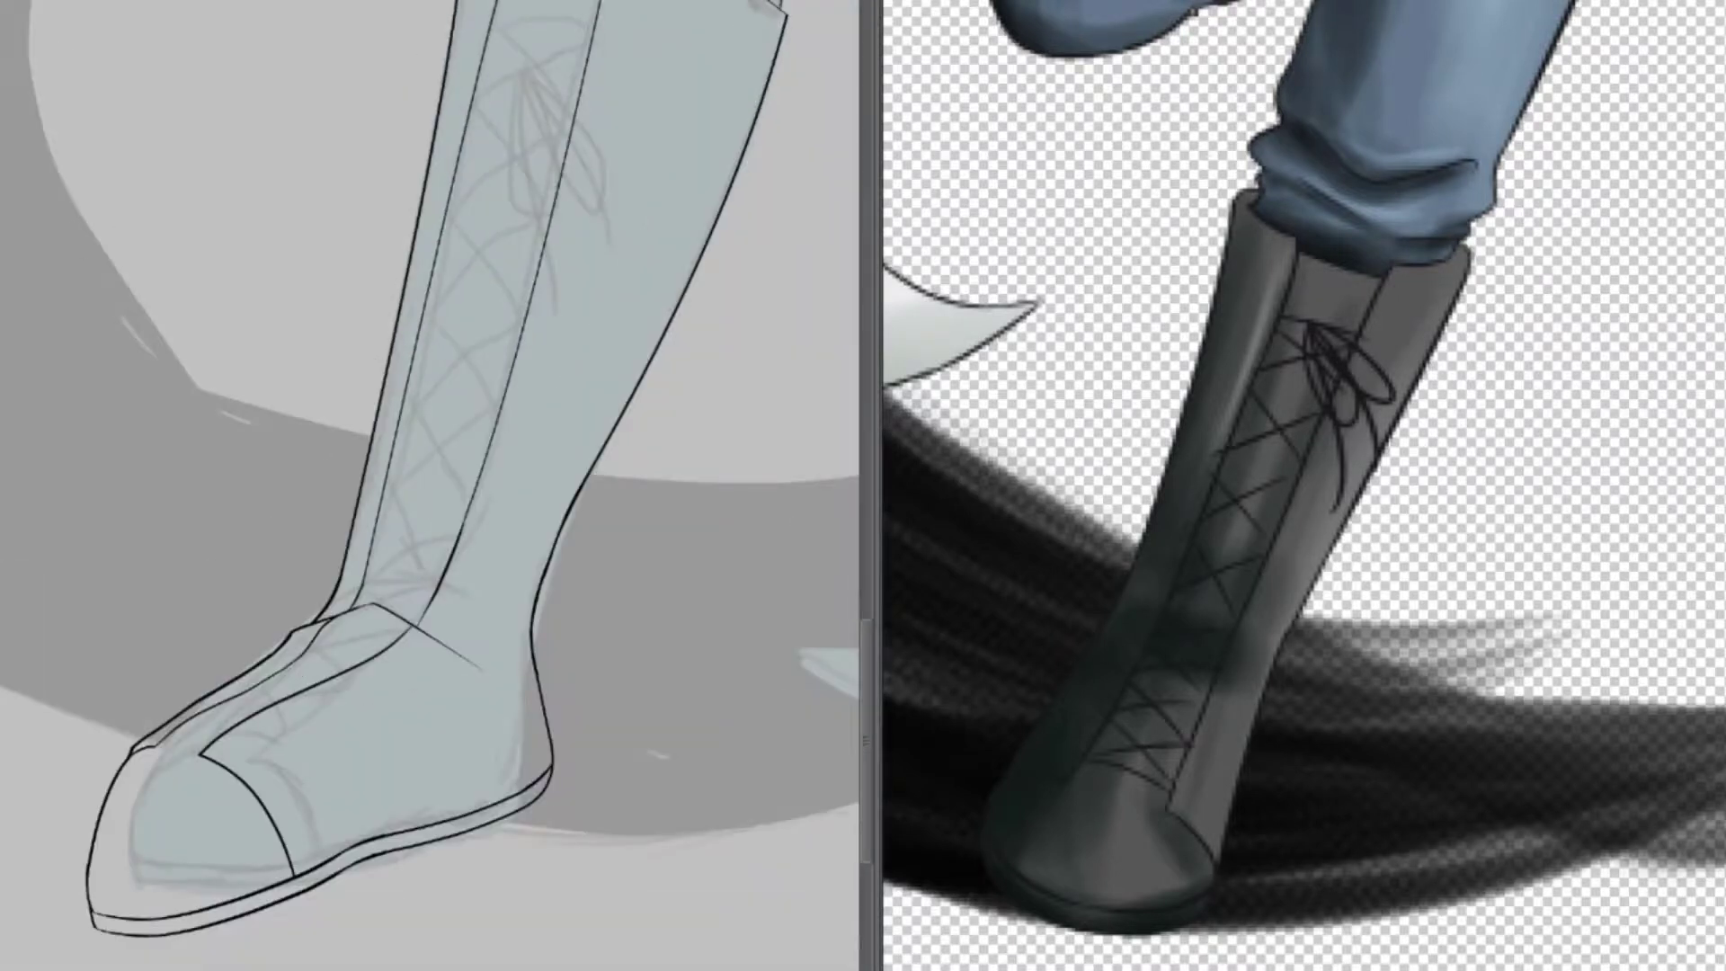
Ink the bent back leg's outer contour around the knee and the fold lines of its rolled cuff
scroll(225, 953, "down", 2)
scroll(225, 630, "up", 3)
mouse_move(313, 142)
left_mouse_down()
mouse_move(193, 486)
mouse_move(279, 859)
left_mouse_up()
left_click_drag(285, 593, 366, 803)
mouse_move(288, 586)
left_mouse_down()
mouse_move(239, 652)
mouse_move(310, 796)
left_mouse_up()
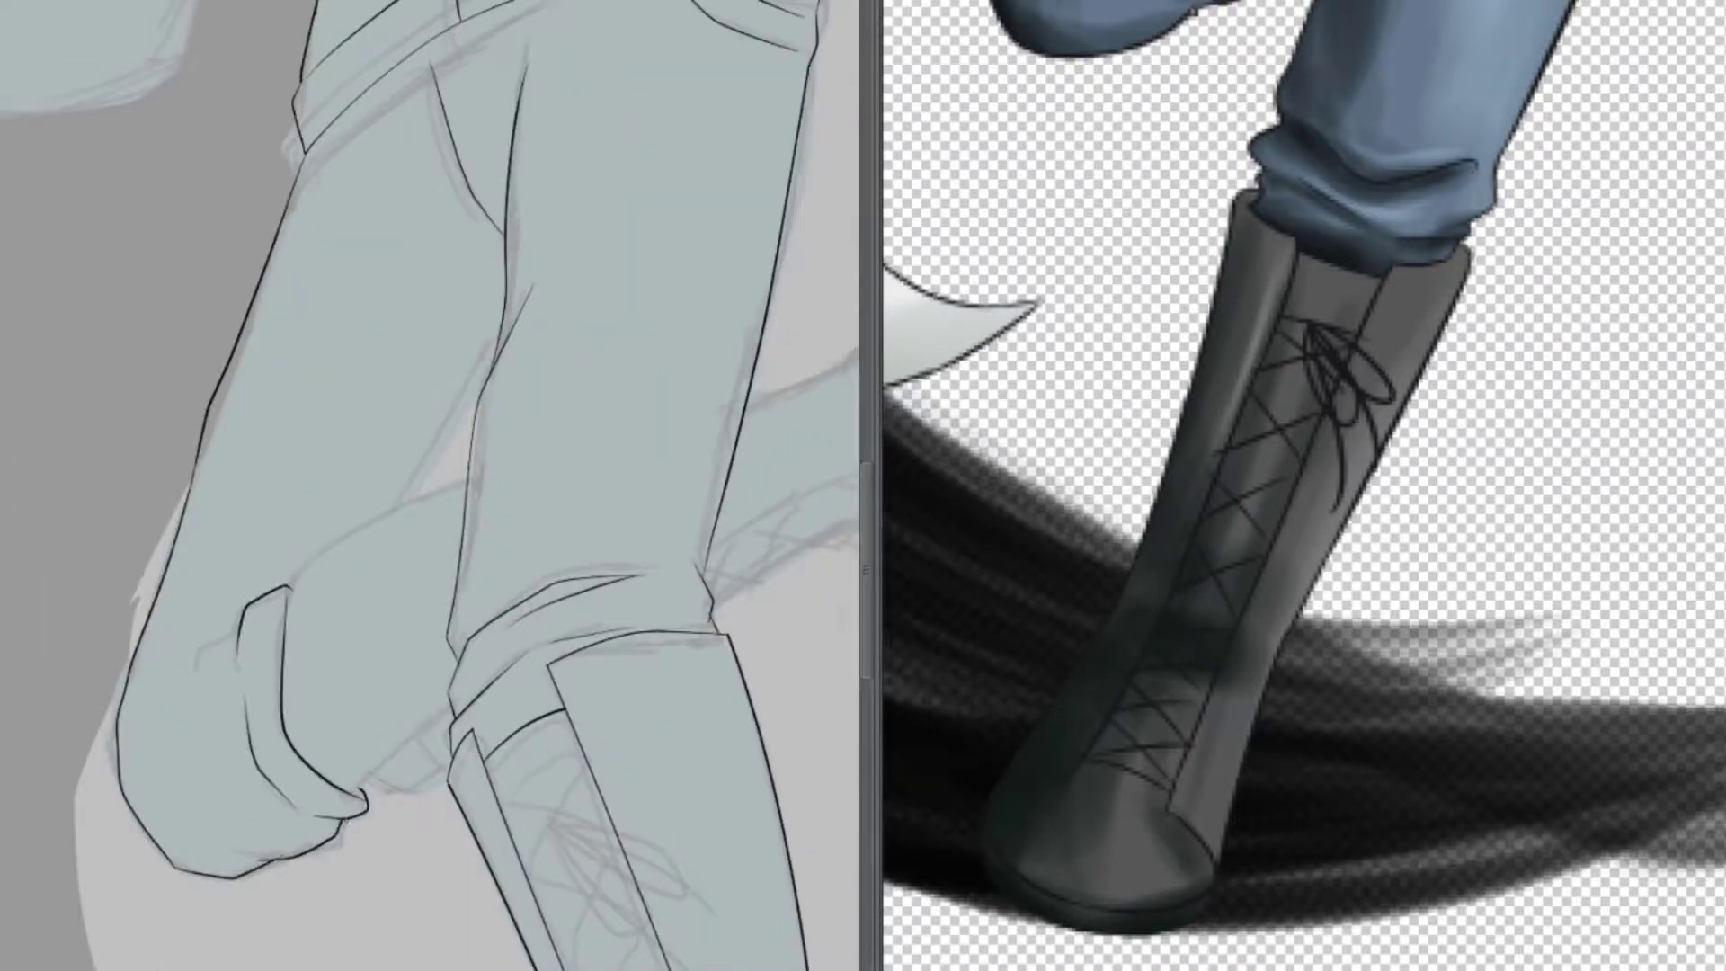
Ink the back boot's shaft contours beside the cuff, clean up the cuff edge, and line the back thigh's inner side
left_click_drag(283, 629, 297, 565)
left_click_drag(297, 565, 499, 464)
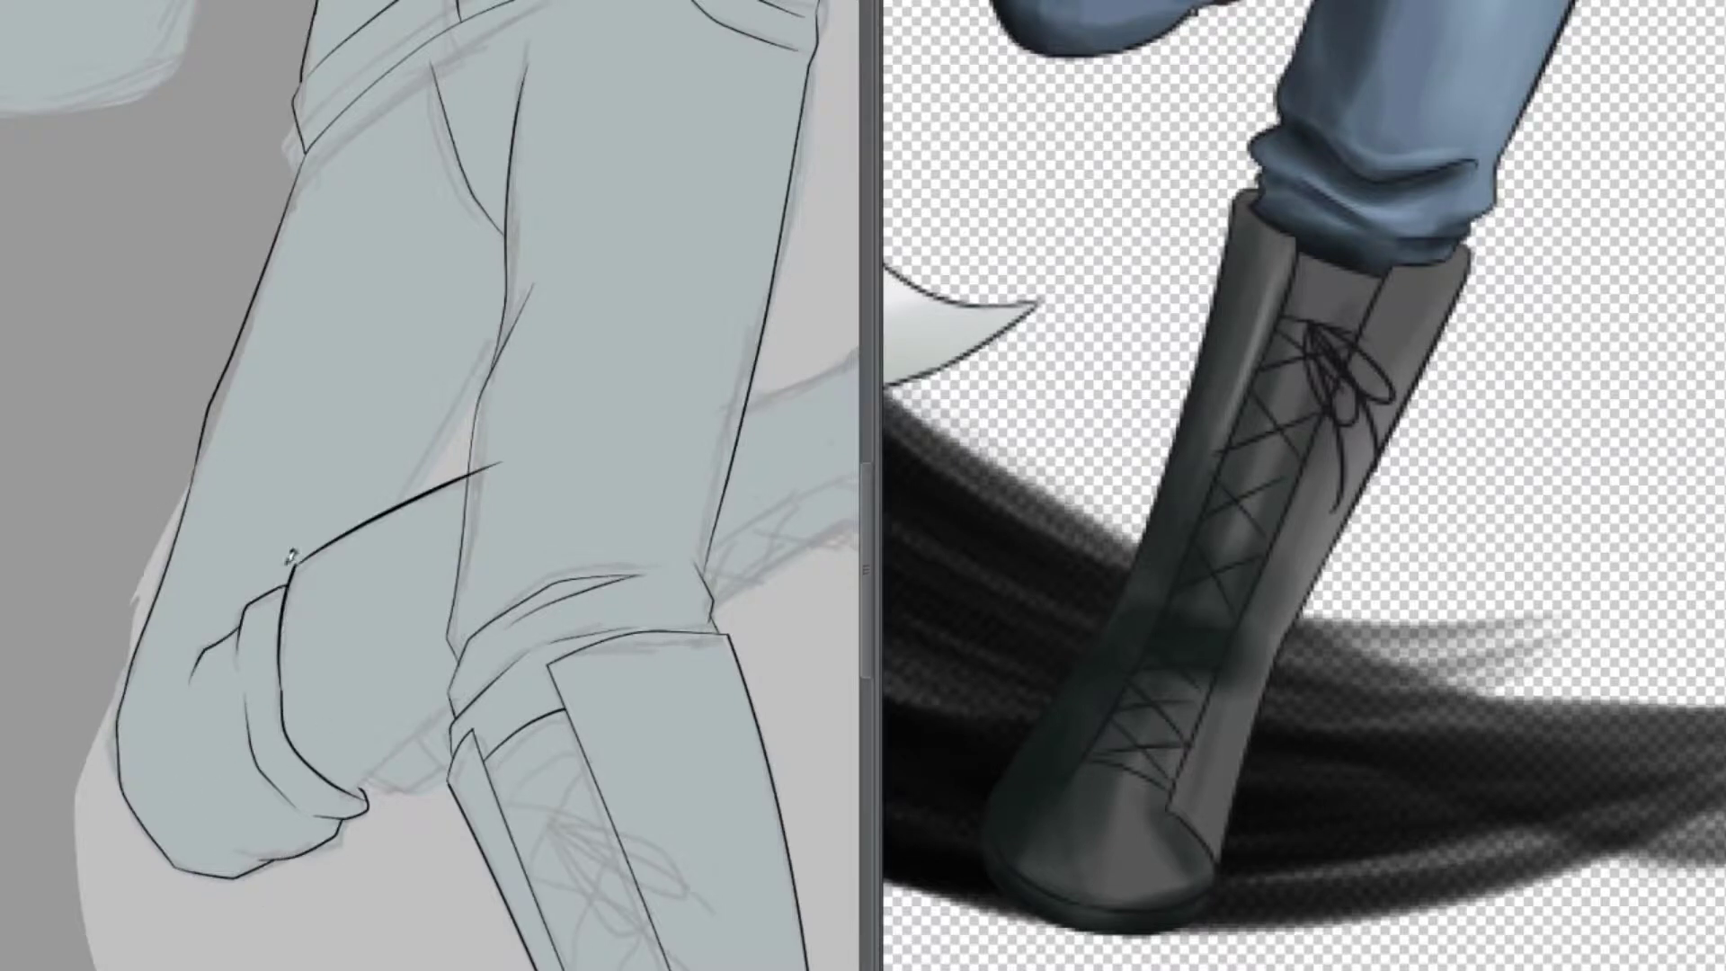
left_click_drag(360, 782, 477, 694)
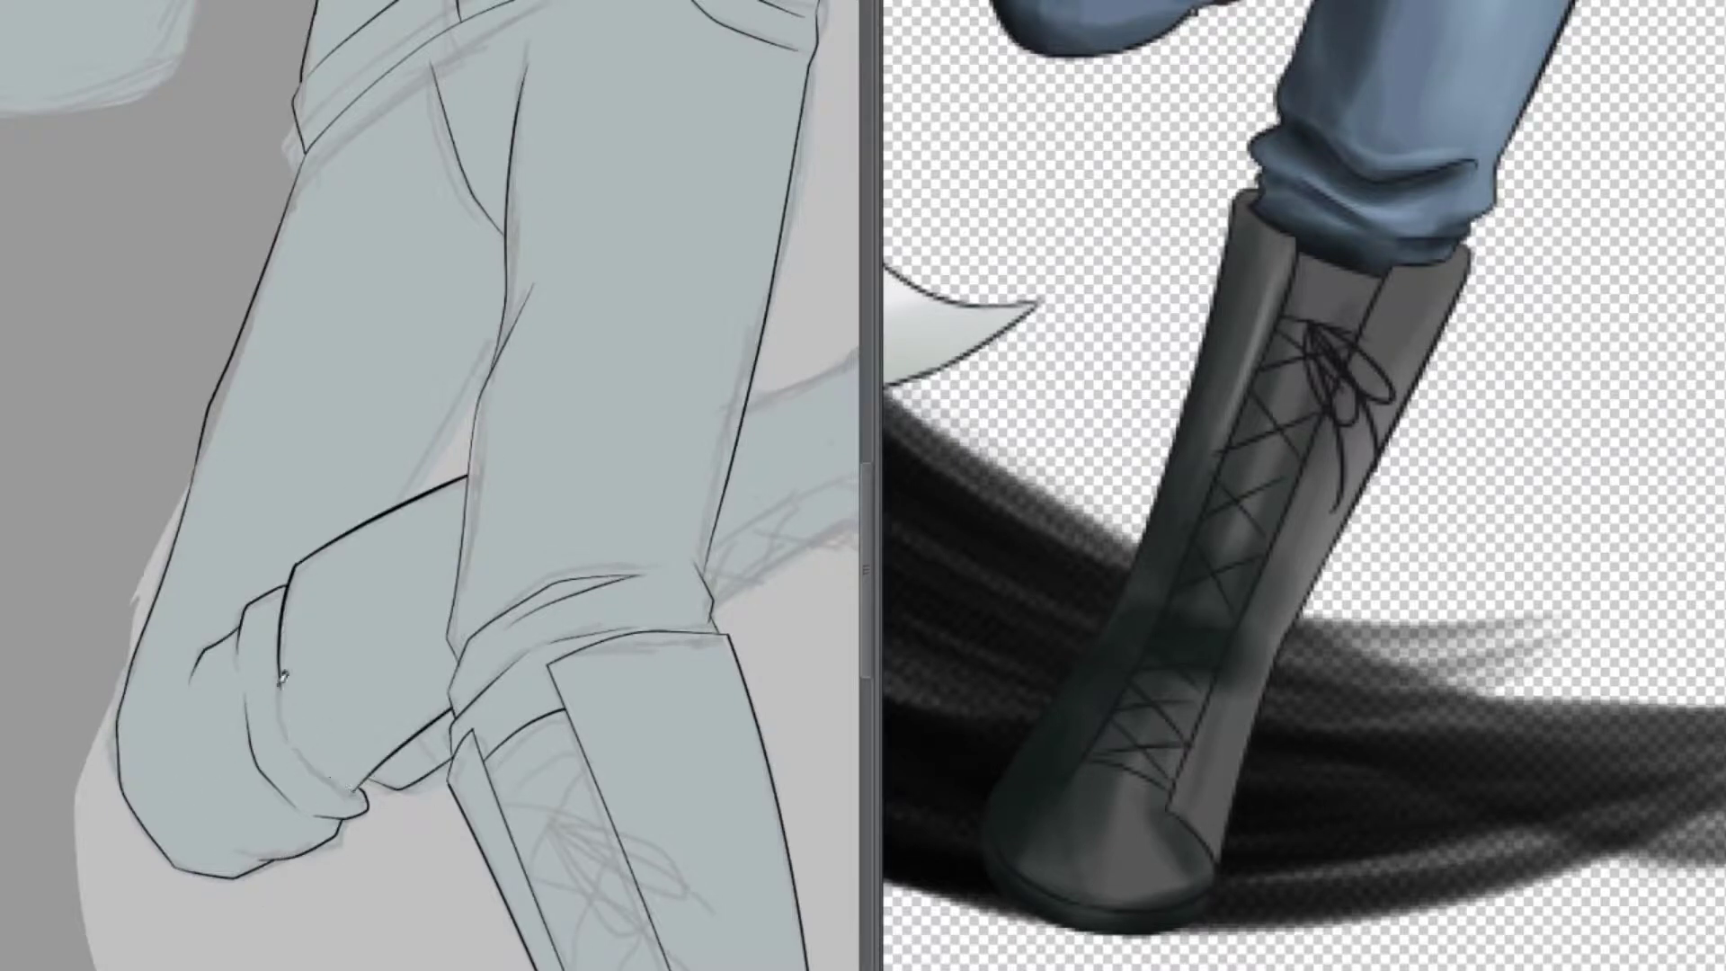
left_click_drag(282, 676, 355, 796)
key("ctrl+minus")
left_click_drag(305, 670, 360, 550)
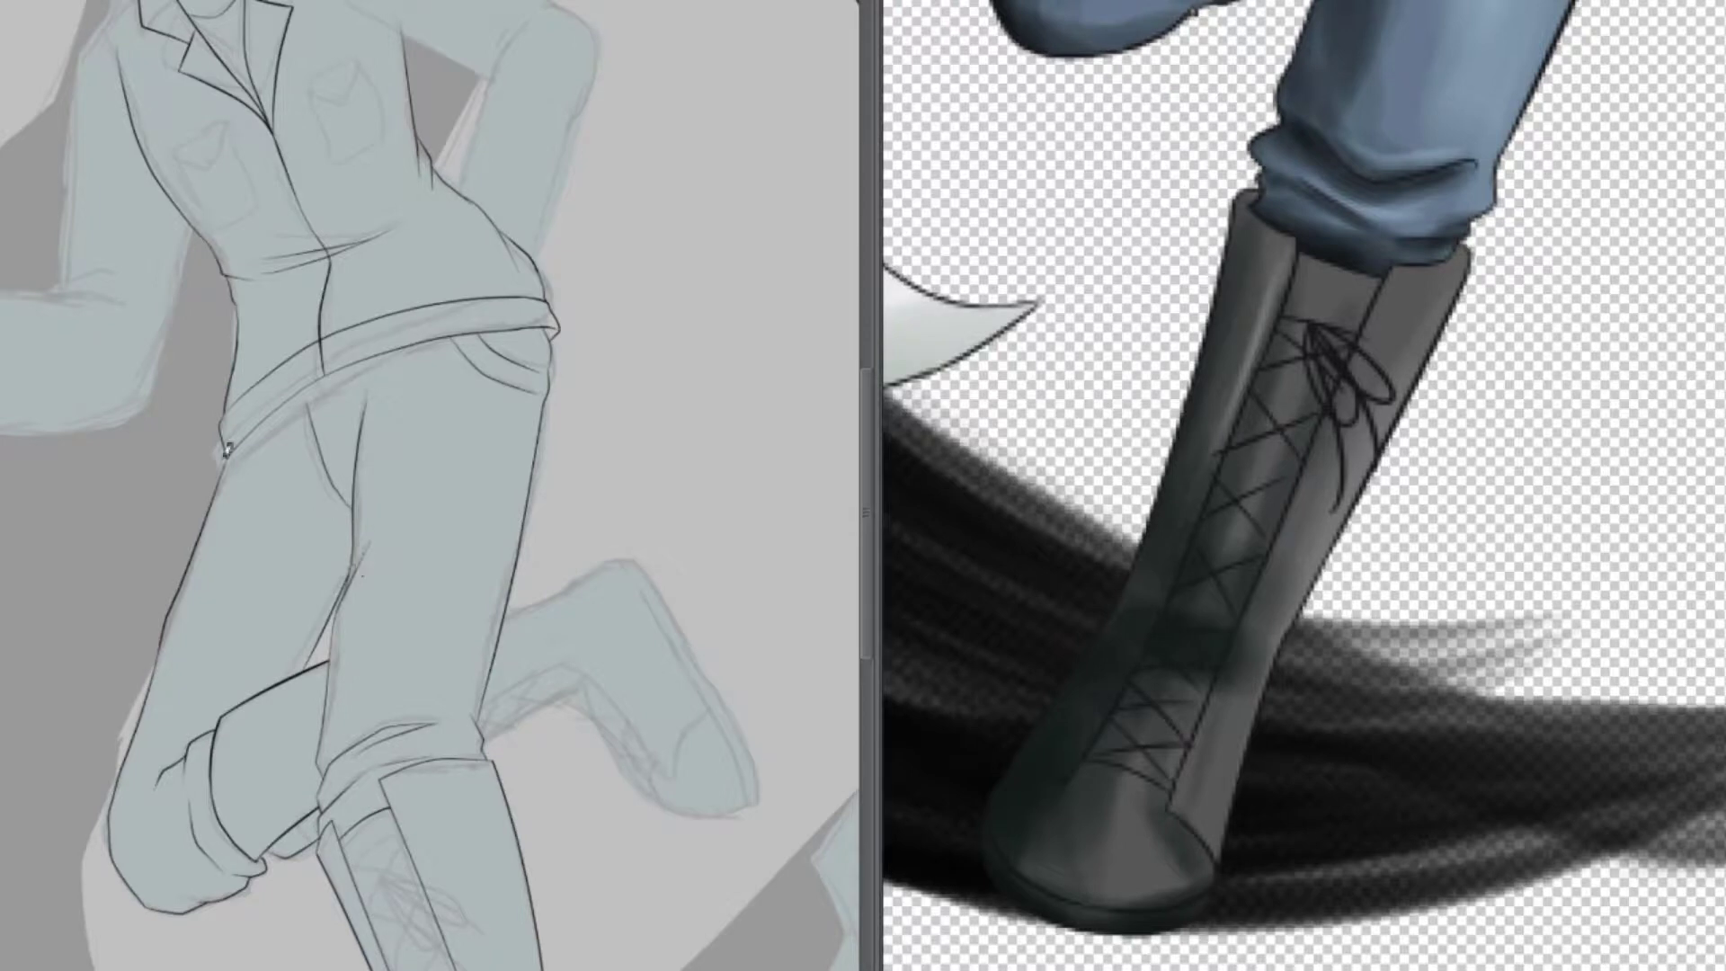
Ink the back boot's visible outline, covering the shaft's front and back, the toe, sole and heel
scroll(270, 495, "up", 6)
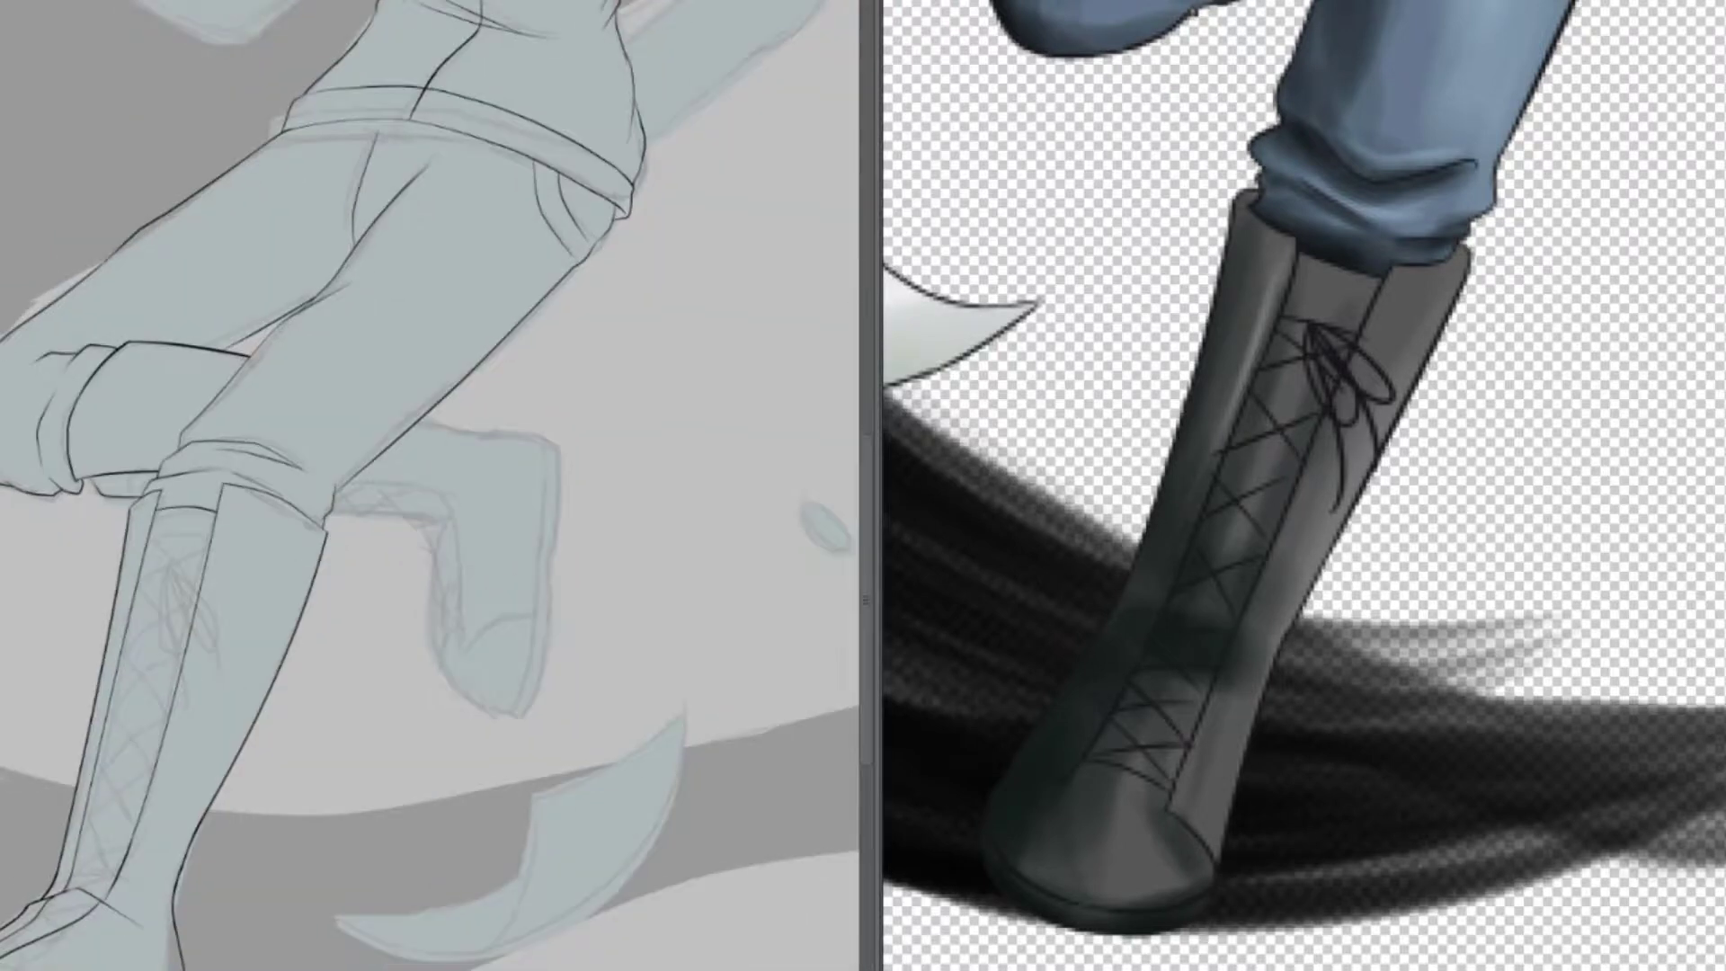
left_click_drag(547, 372, 630, 710)
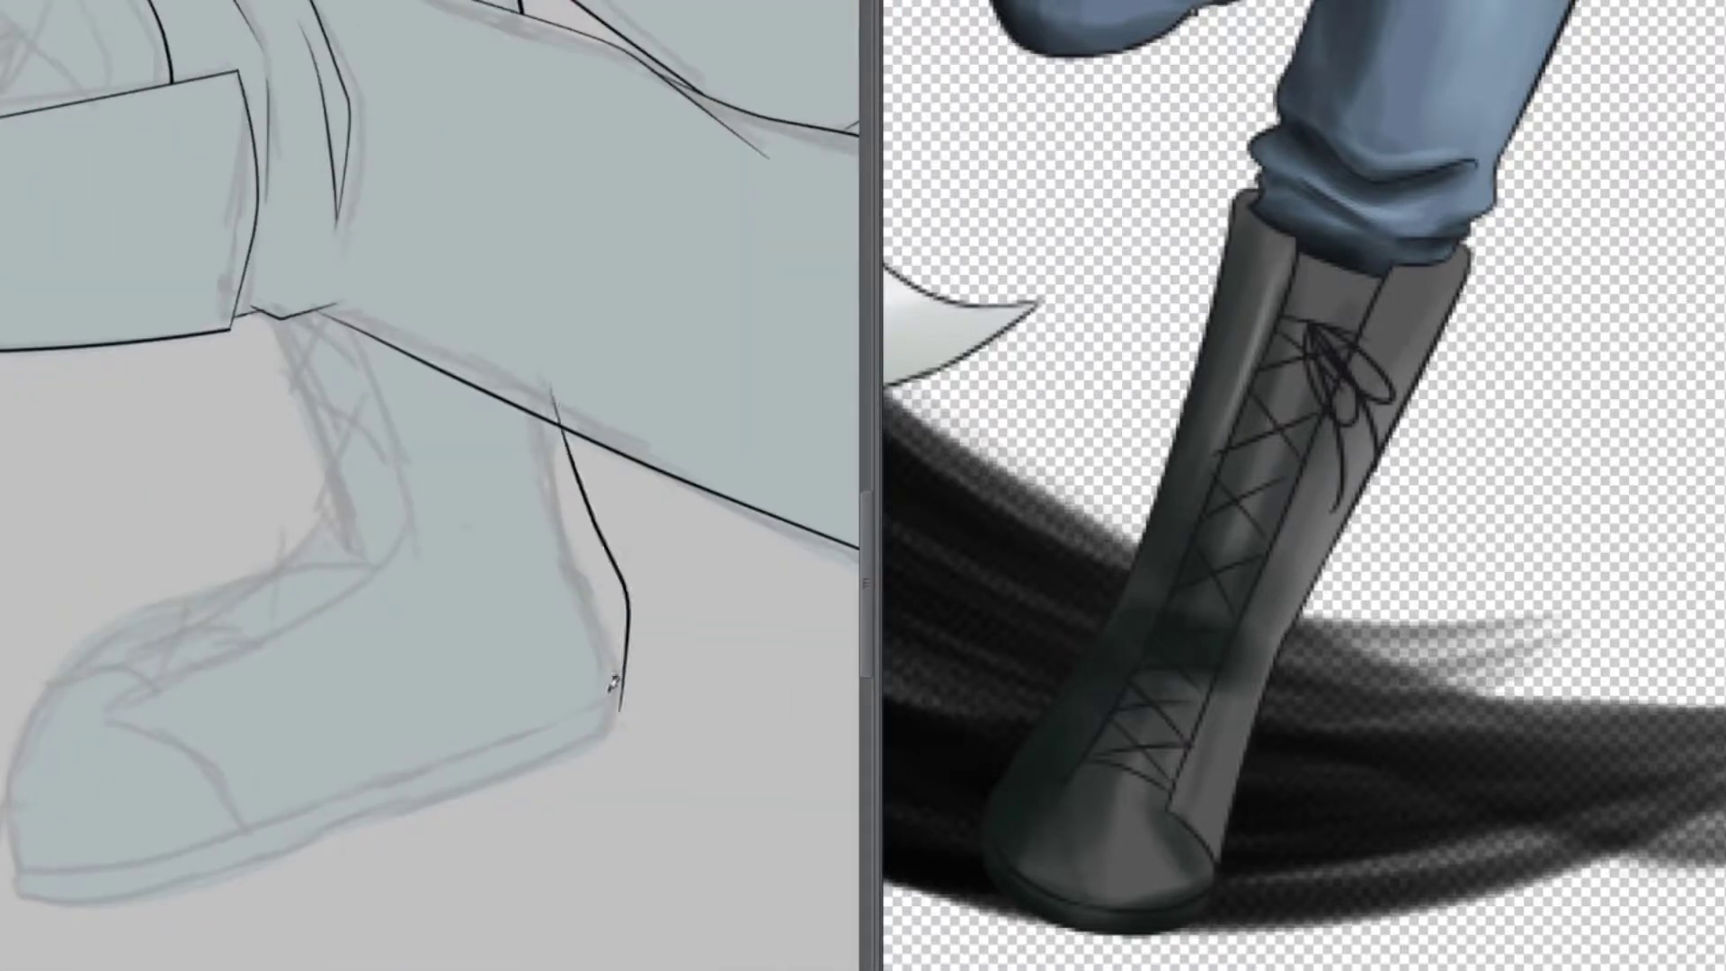
left_click_drag(286, 321, 322, 540)
mouse_move(322, 537)
left_mouse_down()
mouse_move(11, 886)
mouse_move(621, 763)
left_mouse_up()
left_click_drag(621, 589, 604, 769)
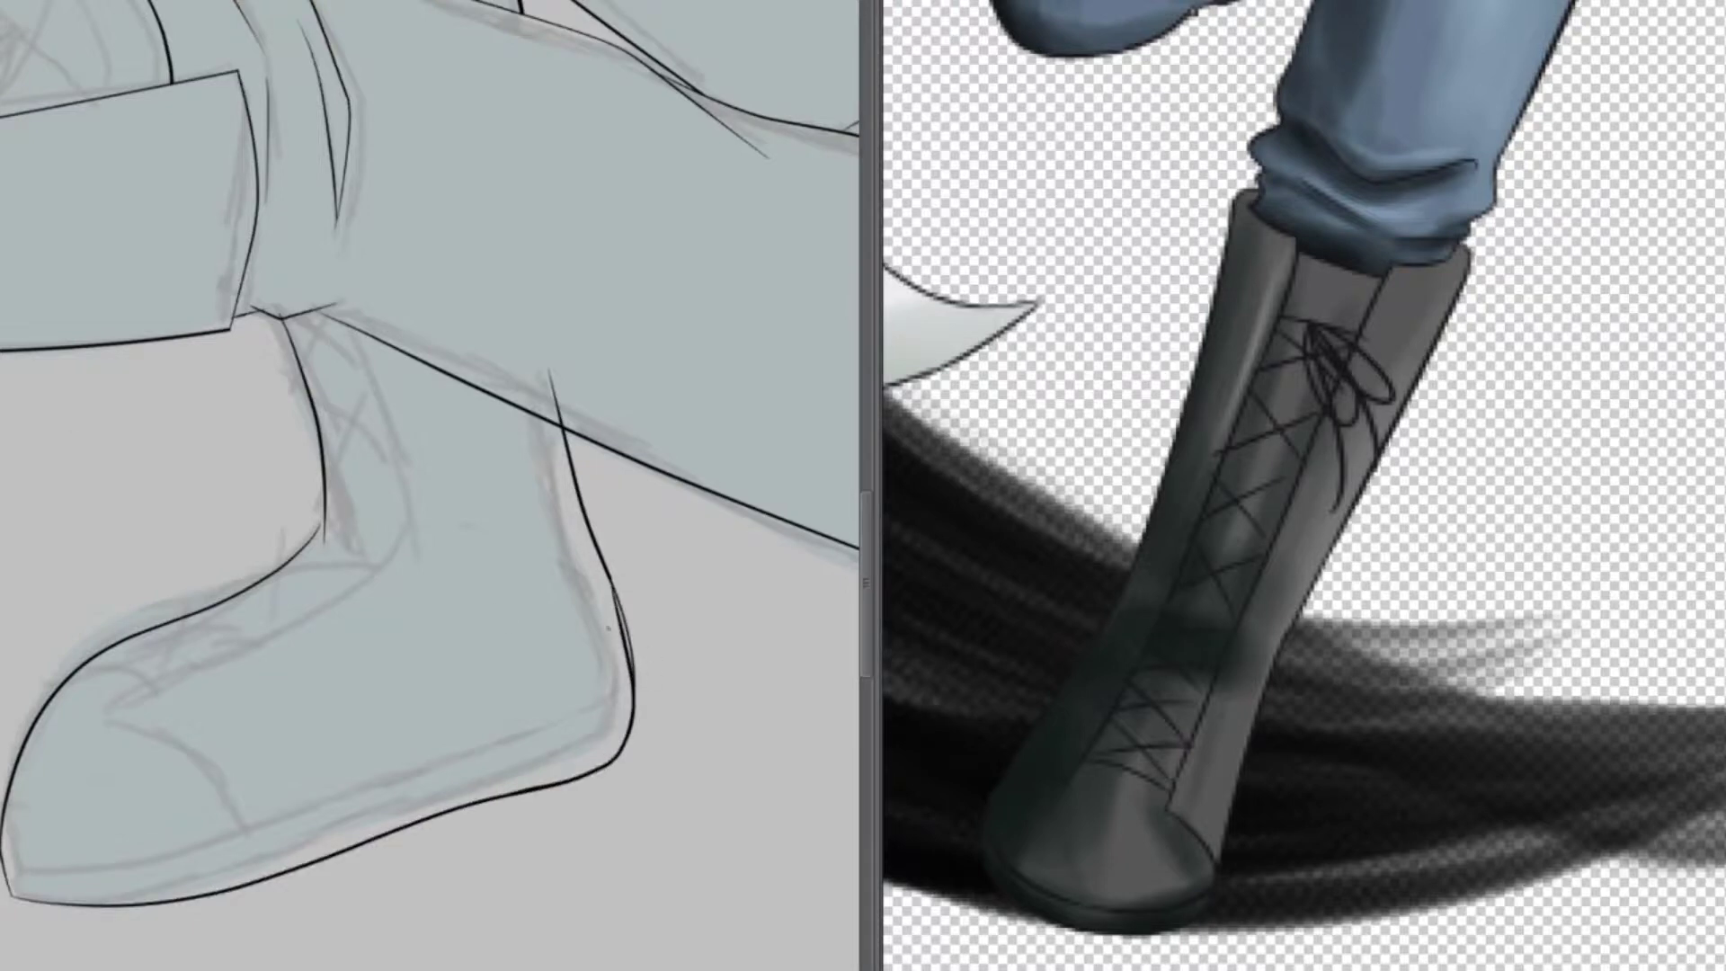
Redraw the back boot's heel curve further out and join it to the sole line
key("ctrl+z")
left_click_drag(644, 661, 667, 766)
mouse_move(605, 769)
left_mouse_down()
mouse_move(676, 728)
mouse_move(645, 649)
left_mouse_up()
key("ctrl+z")
key("ctrl+z")
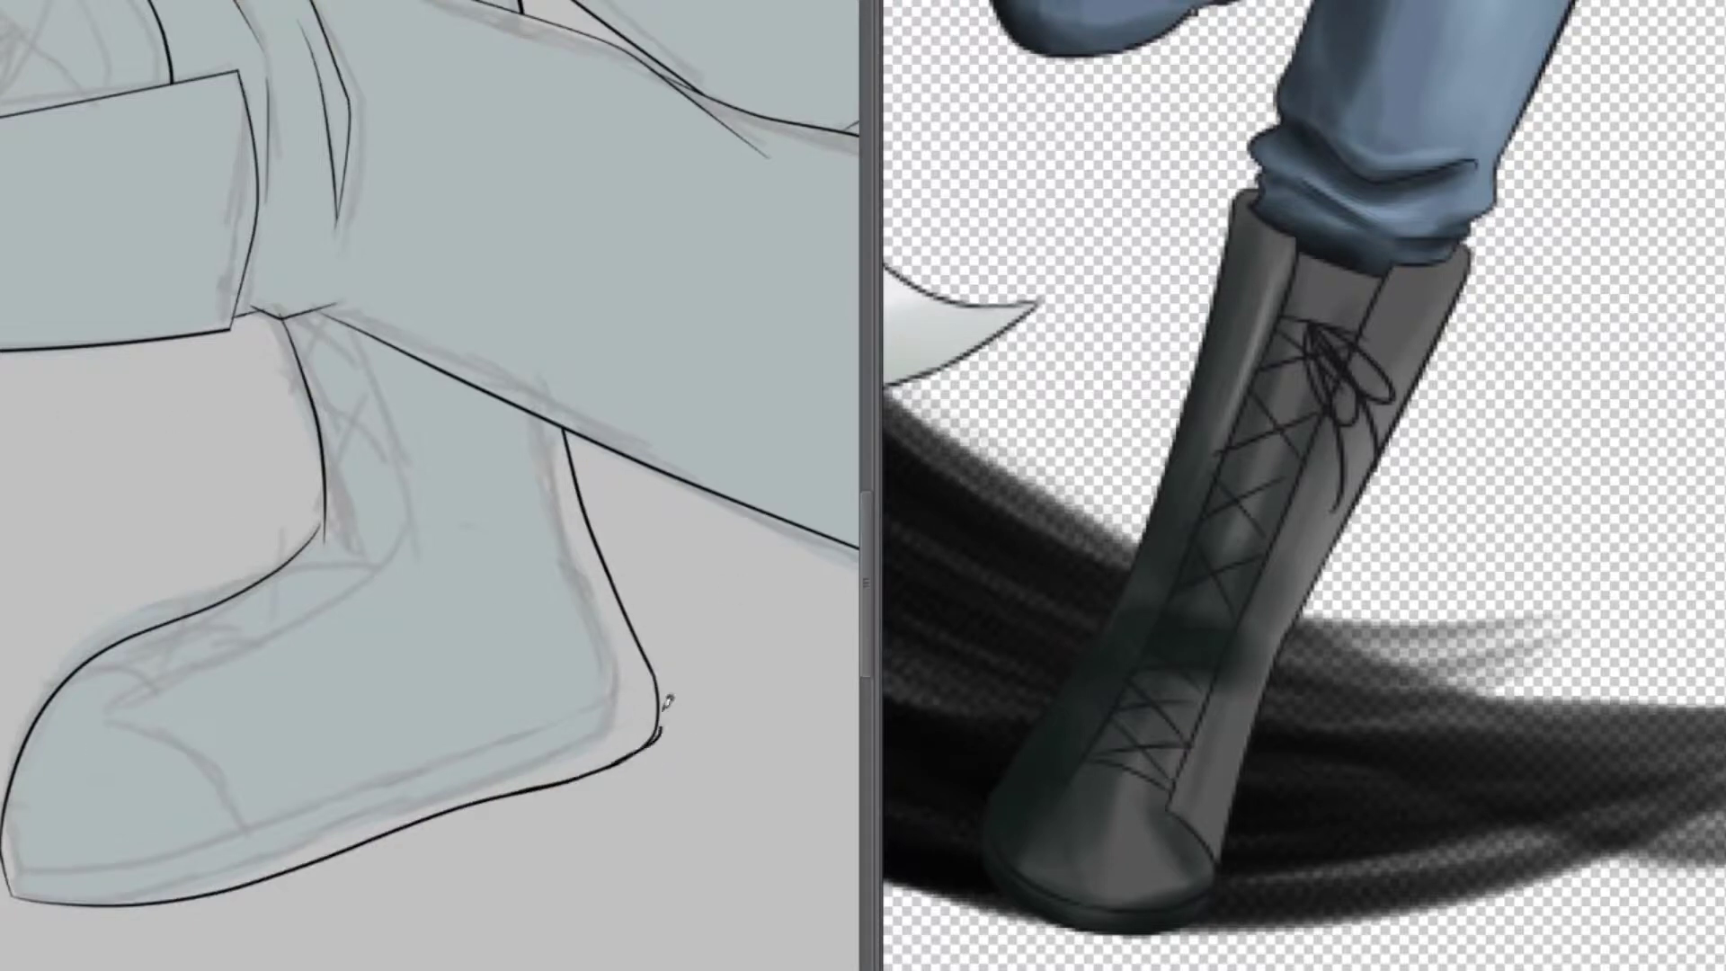
key("ctrl+z")
left_click_drag(606, 766, 637, 654)
Ink the back boot's ankle seam and the long edge of its shaft lacing panel
left_click_drag(324, 520, 454, 567)
left_click_drag(413, 539, 363, 269)
scroll(432, 486, "left", 1)
Add the upper edge line of the back boot's sole and transform its heel end to fit the contour
left_click_drag(18, 863, 36, 899)
key("ctrl+t")
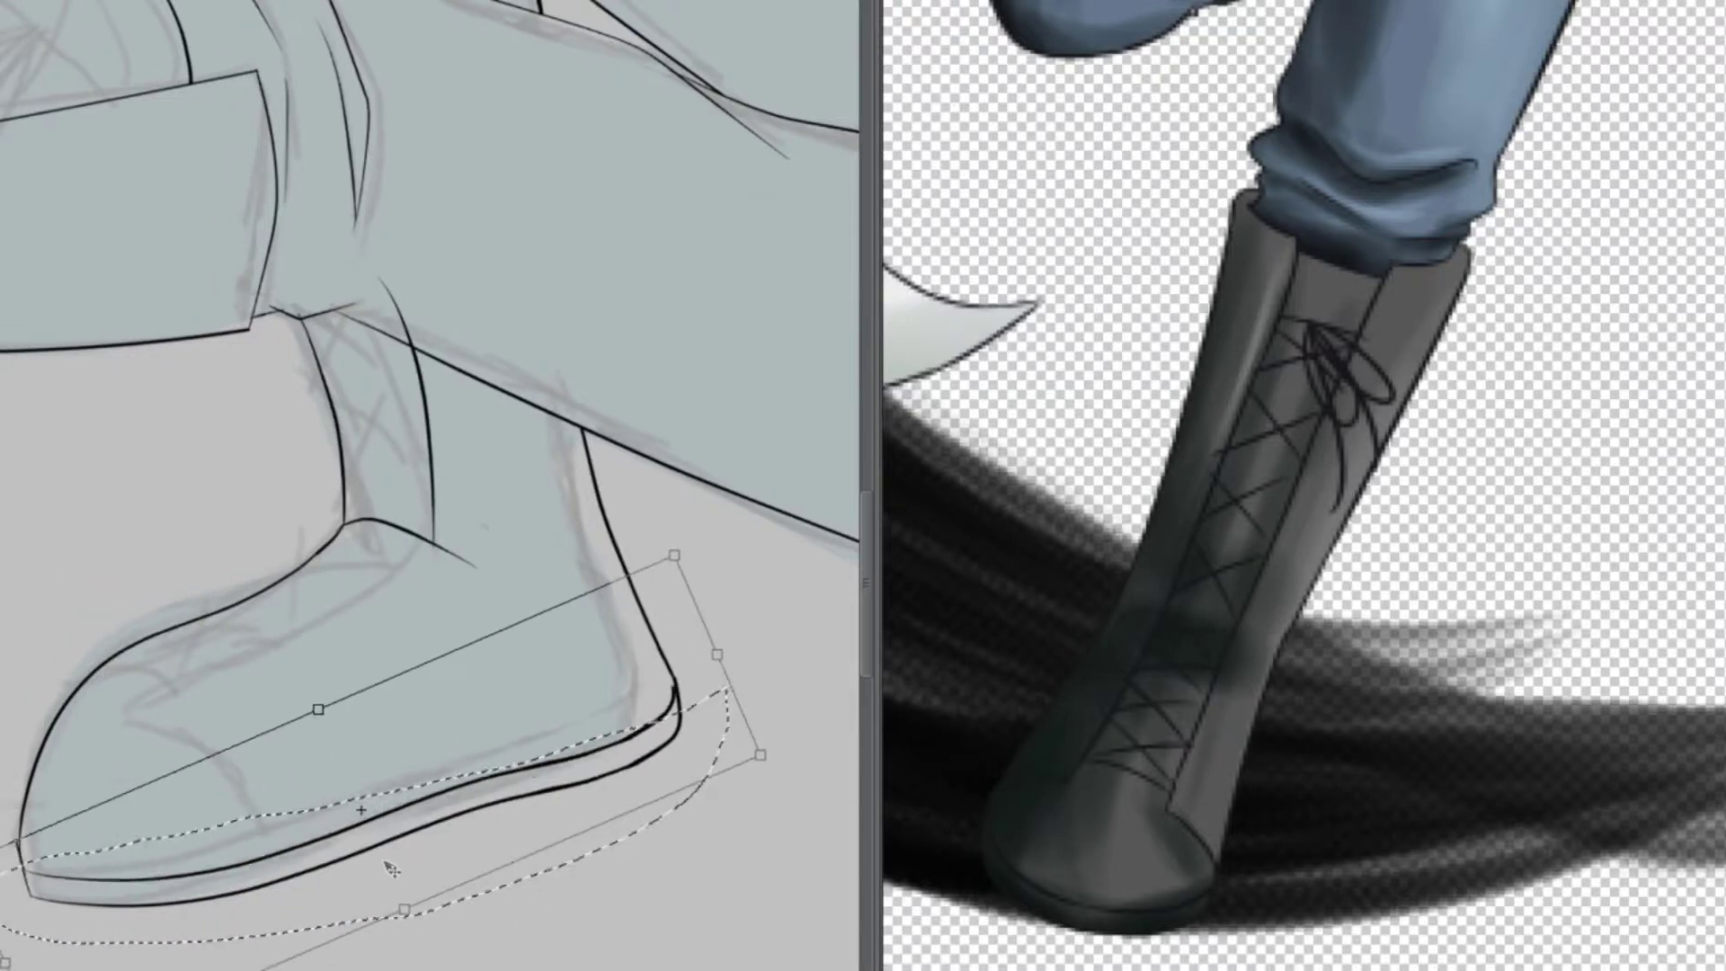
key("Return")
left_click_drag(654, 733, 681, 688)
key("ctrl+t")
left_click_drag(670, 629, 674, 684)
key("Return")
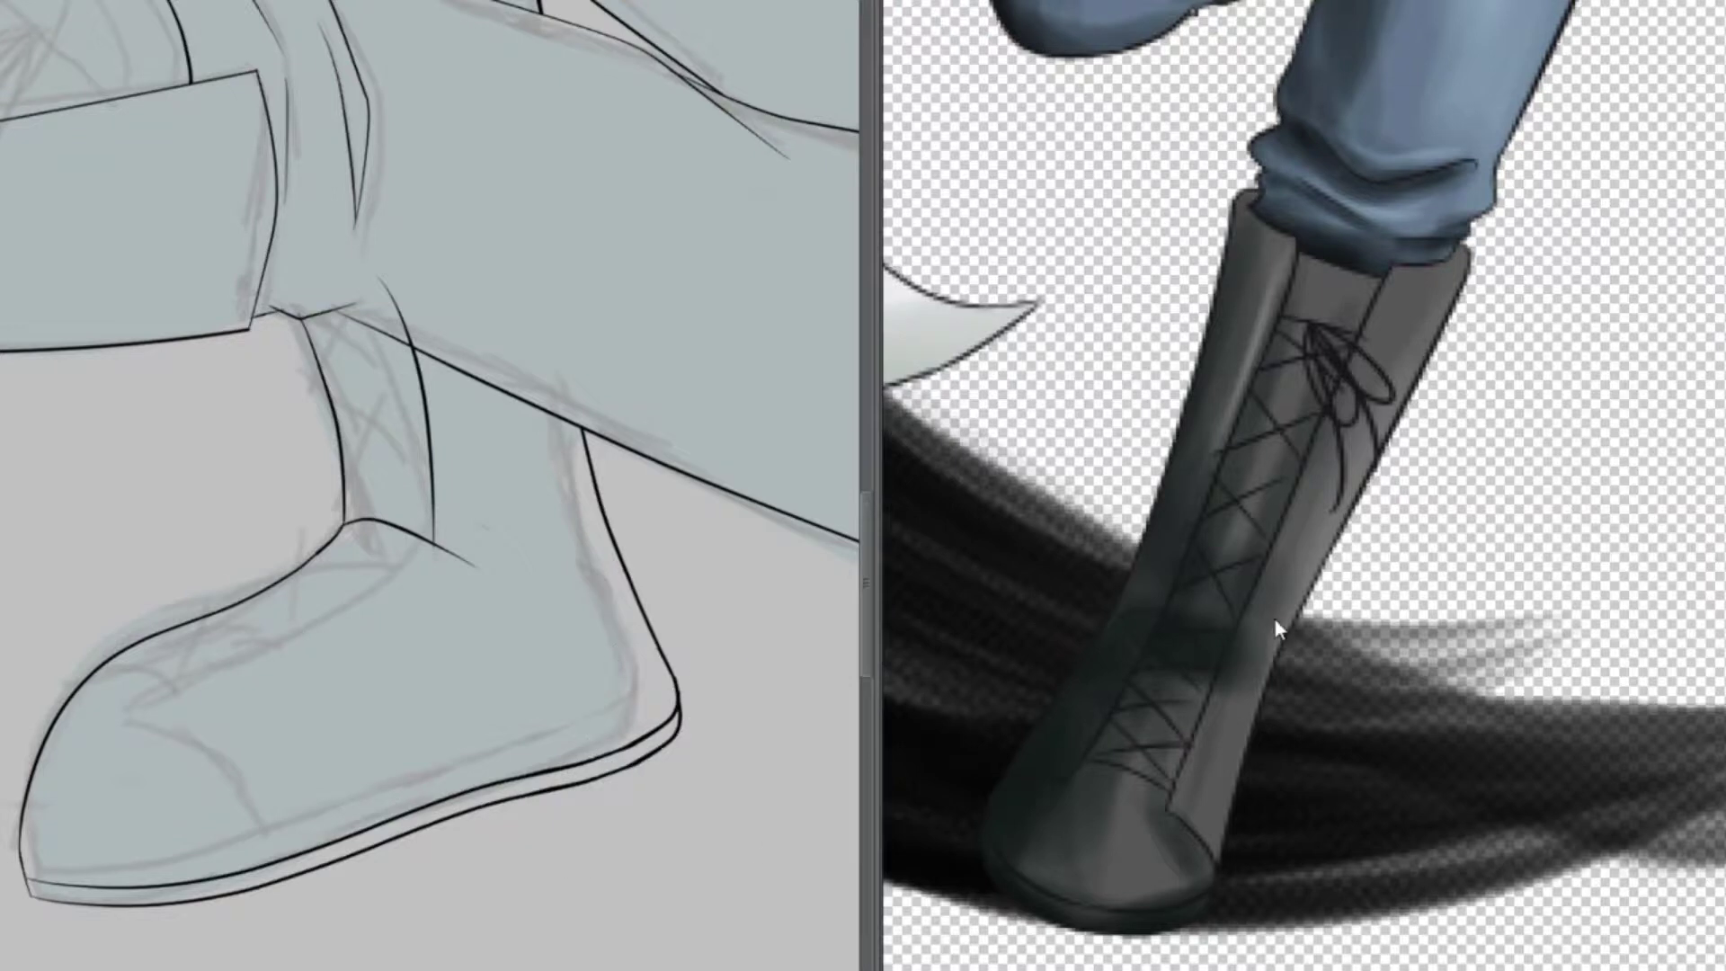
Ink the back boot's toe-cap seam, the foot panel's lower edge, and an inner line along the boot's front
left_click_drag(156, 713, 258, 866)
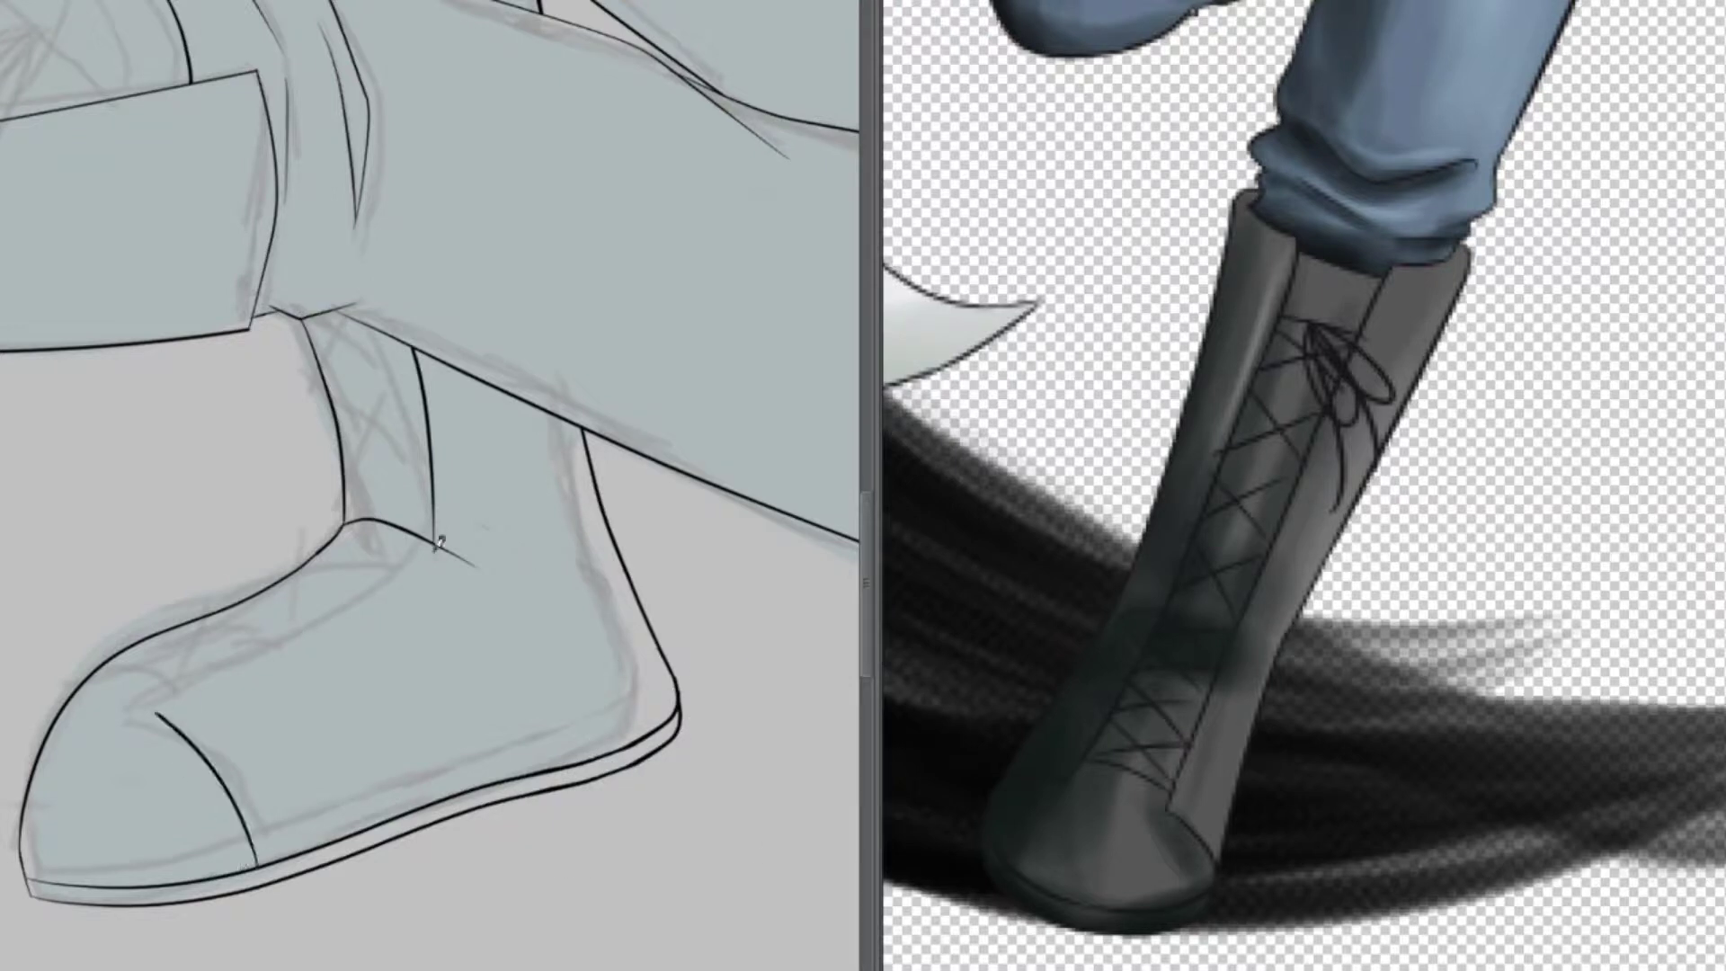
left_click_drag(429, 535, 135, 701)
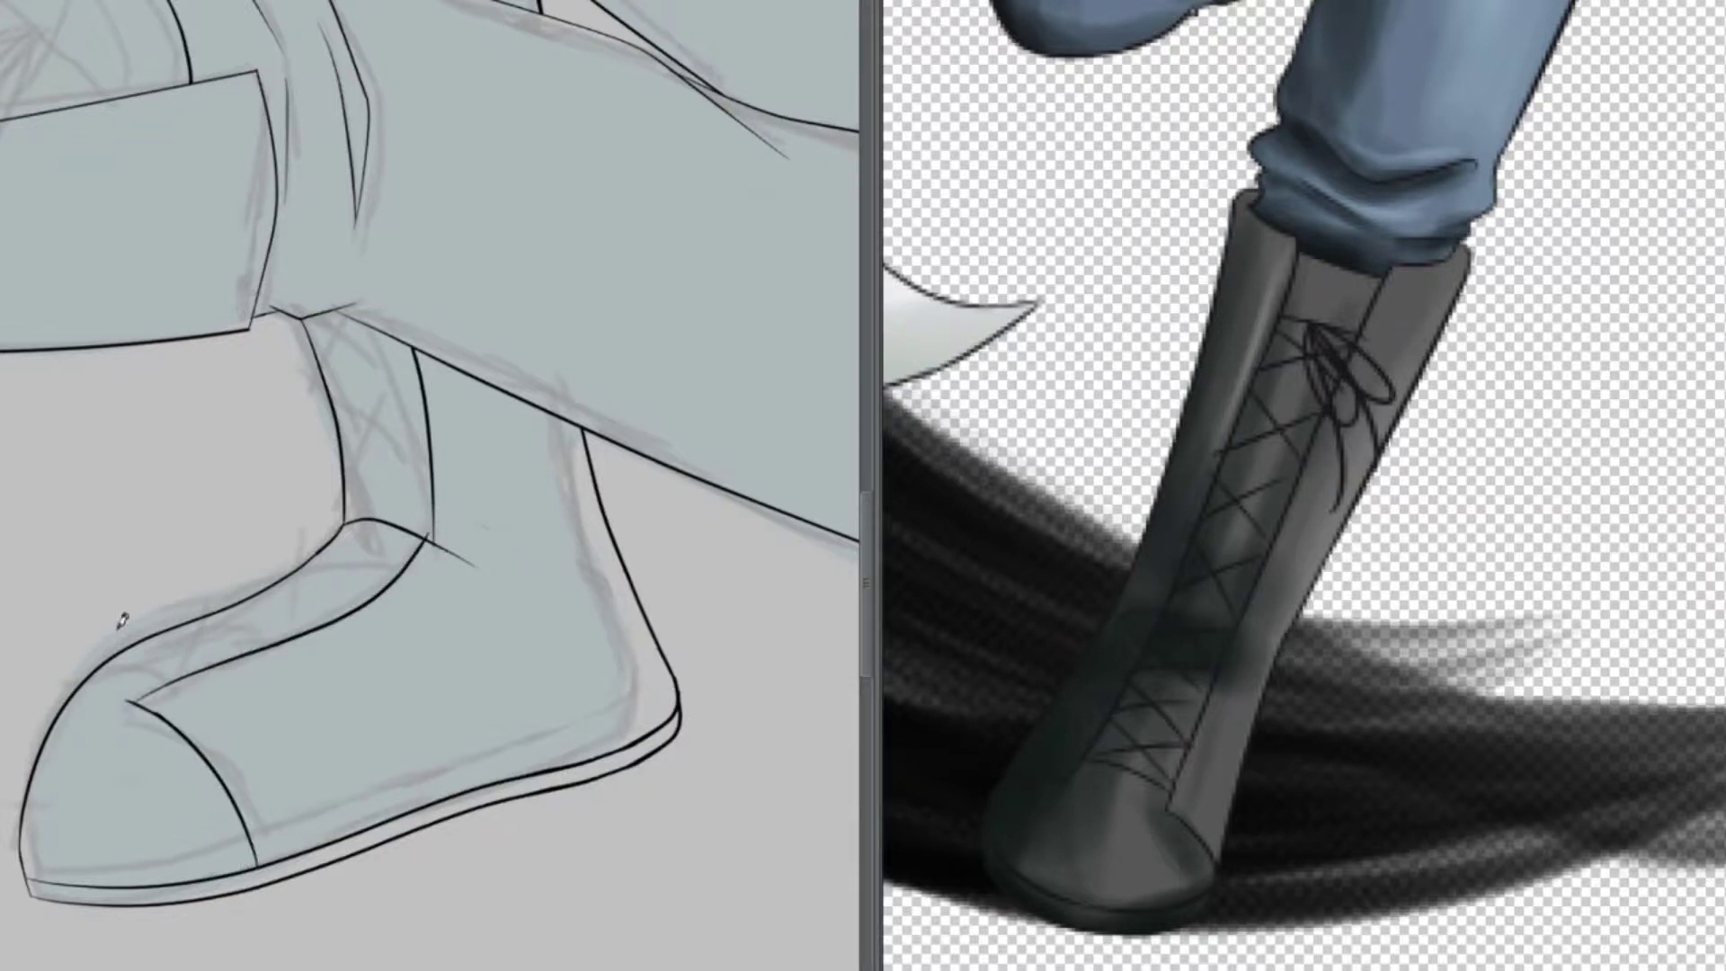
left_click_drag(305, 321, 104, 670)
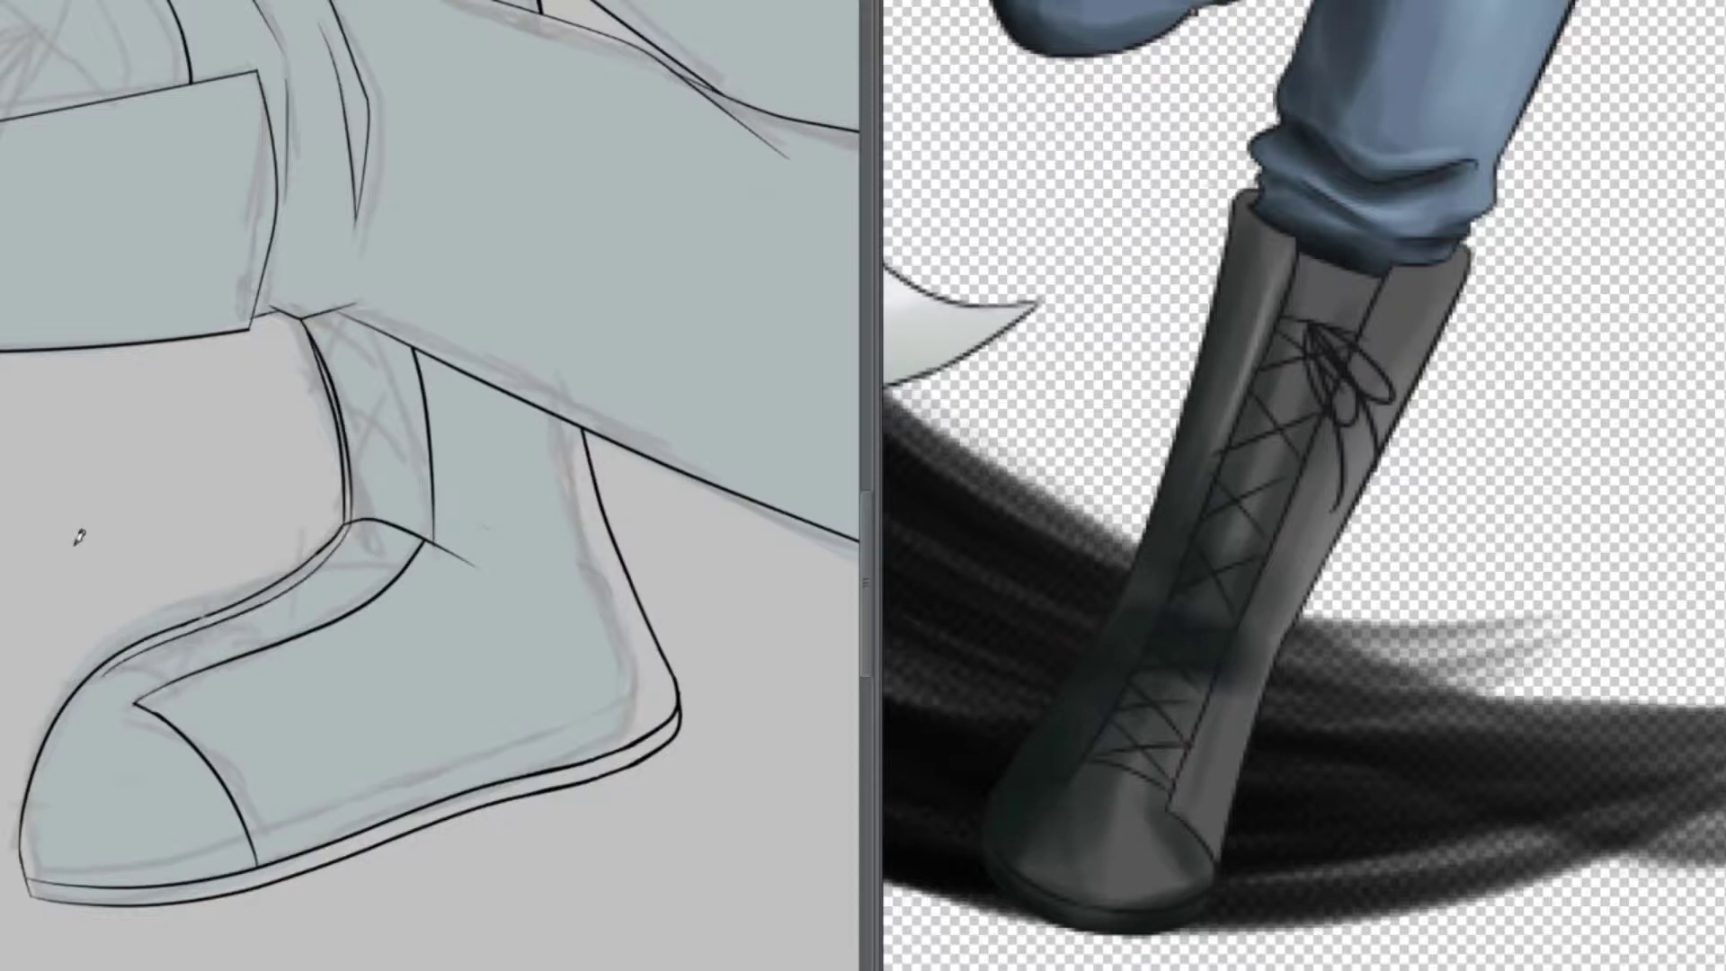
scroll(376, 501, "down", 5)
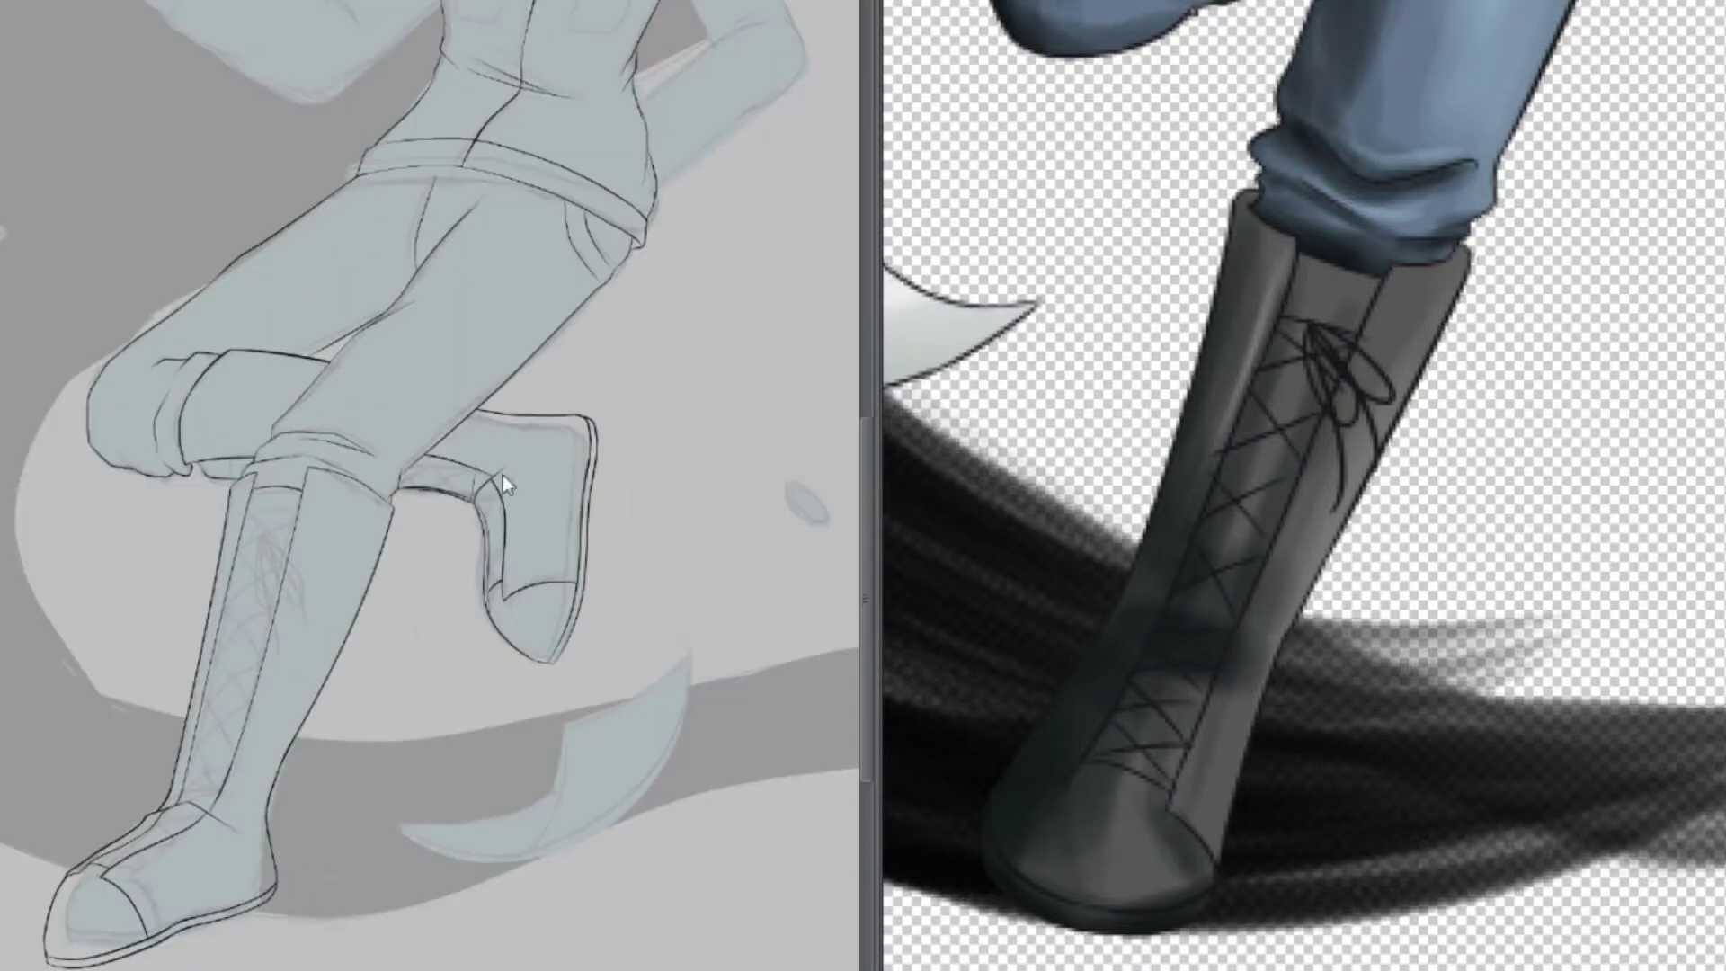
scroll(504, 475, "up", 5)
mouse_move(396, 395)
left_mouse_down()
mouse_move(629, 490)
mouse_move(391, 419)
left_mouse_up()
key("ctrl+t")
key("Return")
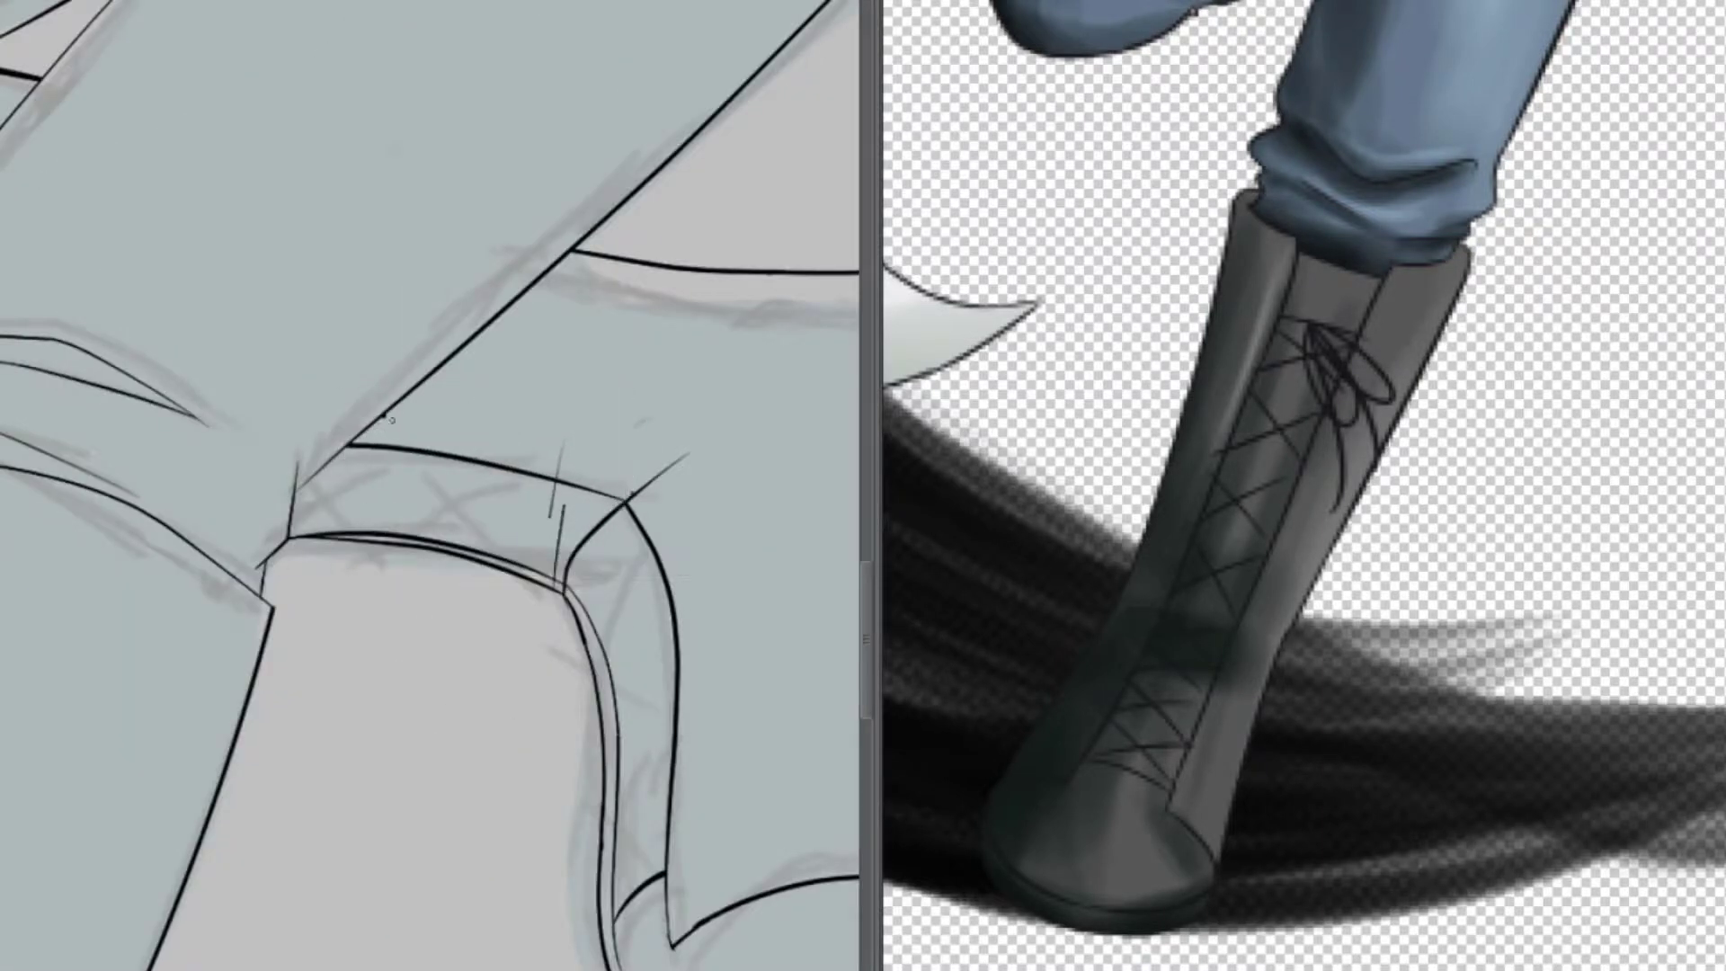
key("ctrl+z")
Ink the raised arm's upper sleeve contour from the cuff to the elbow, plus the fold lines at the elbow
scroll(767, 788, "down", 5)
scroll(423, 274, "up", 6)
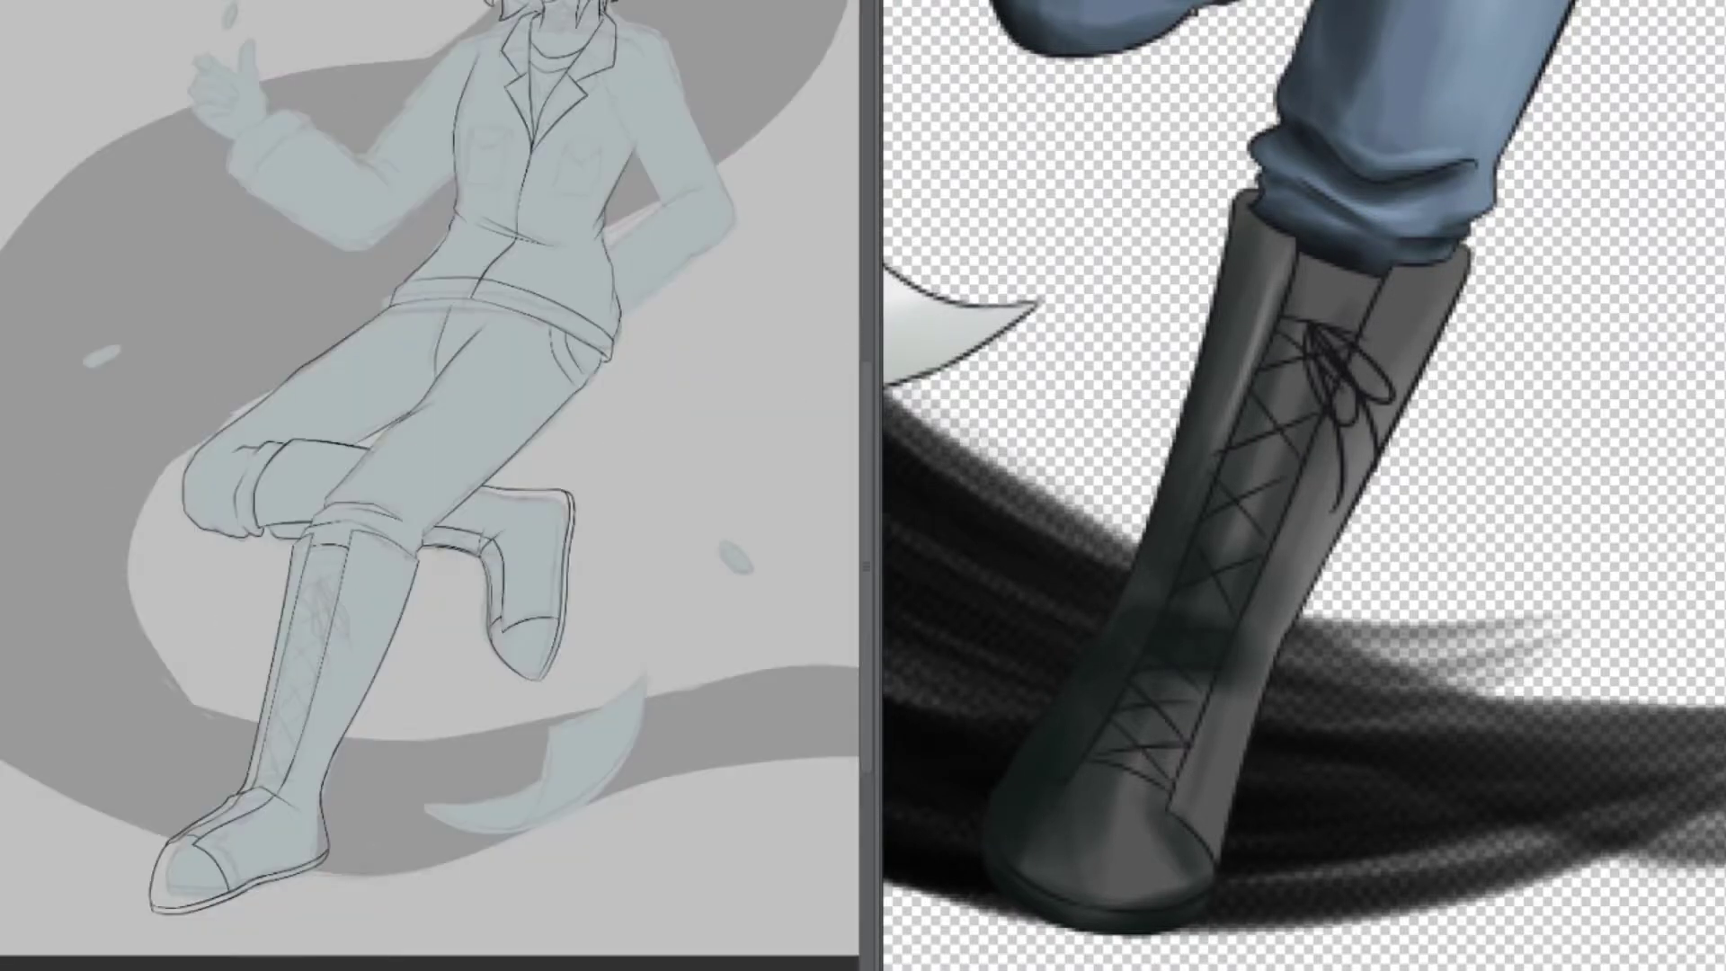
scroll(449, 495, "left", 5)
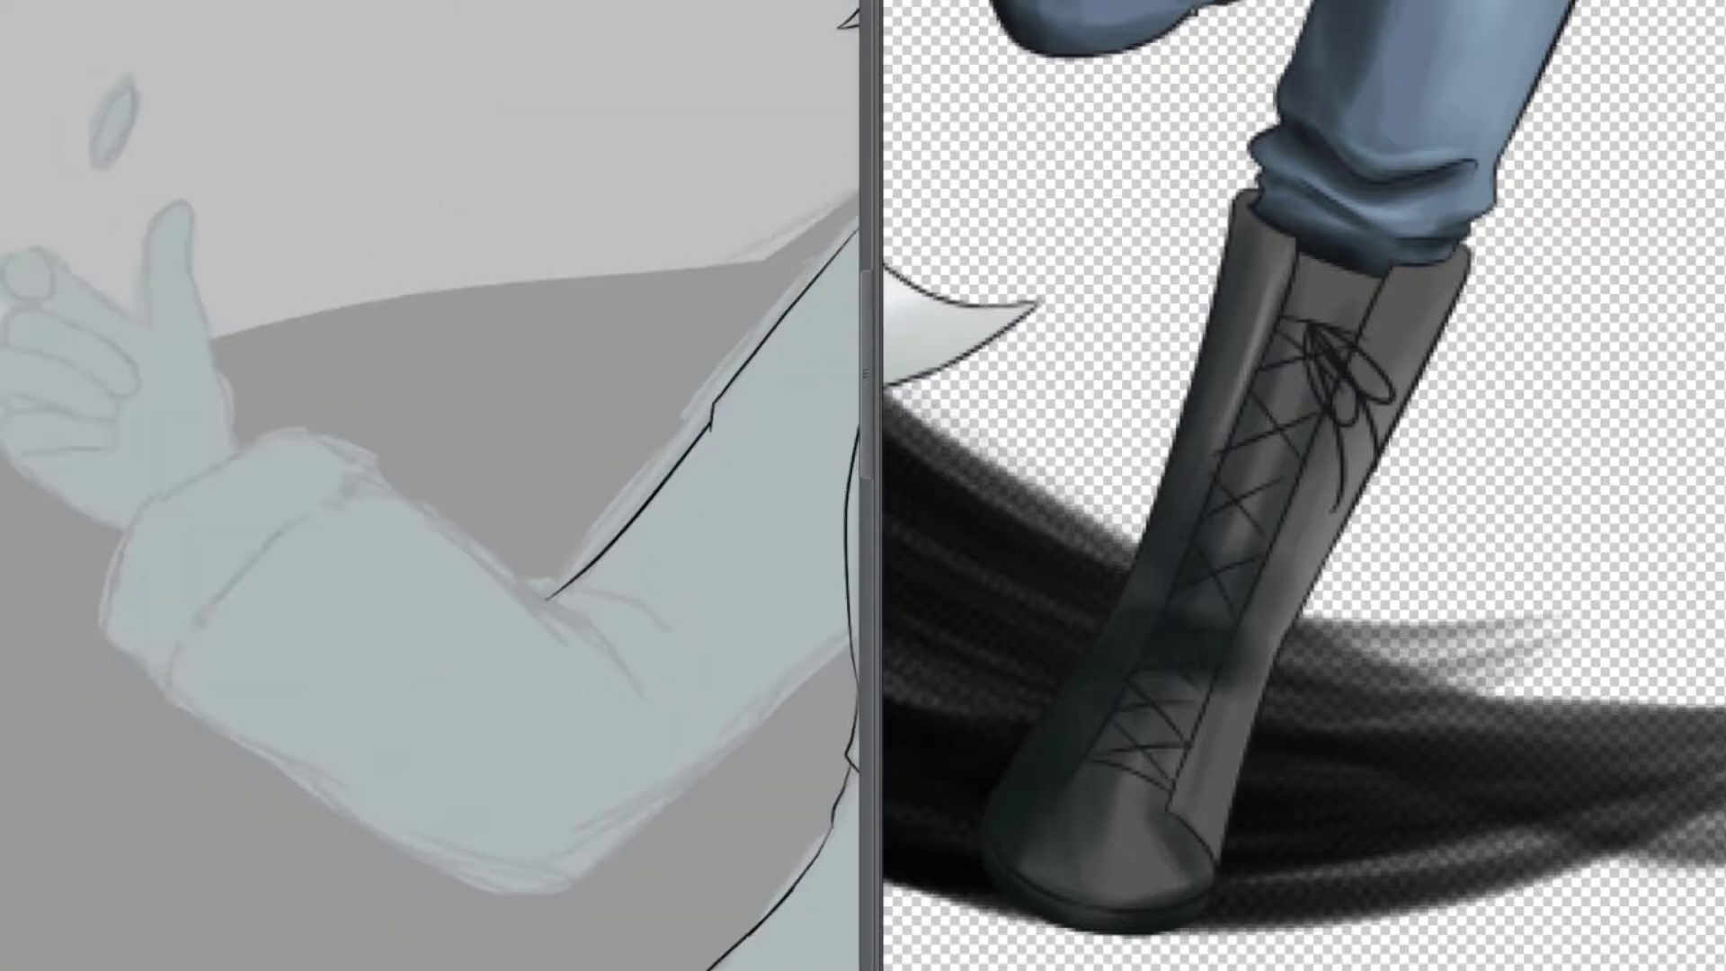
left_click_drag(371, 493, 547, 593)
left_click_drag(629, 692, 547, 593)
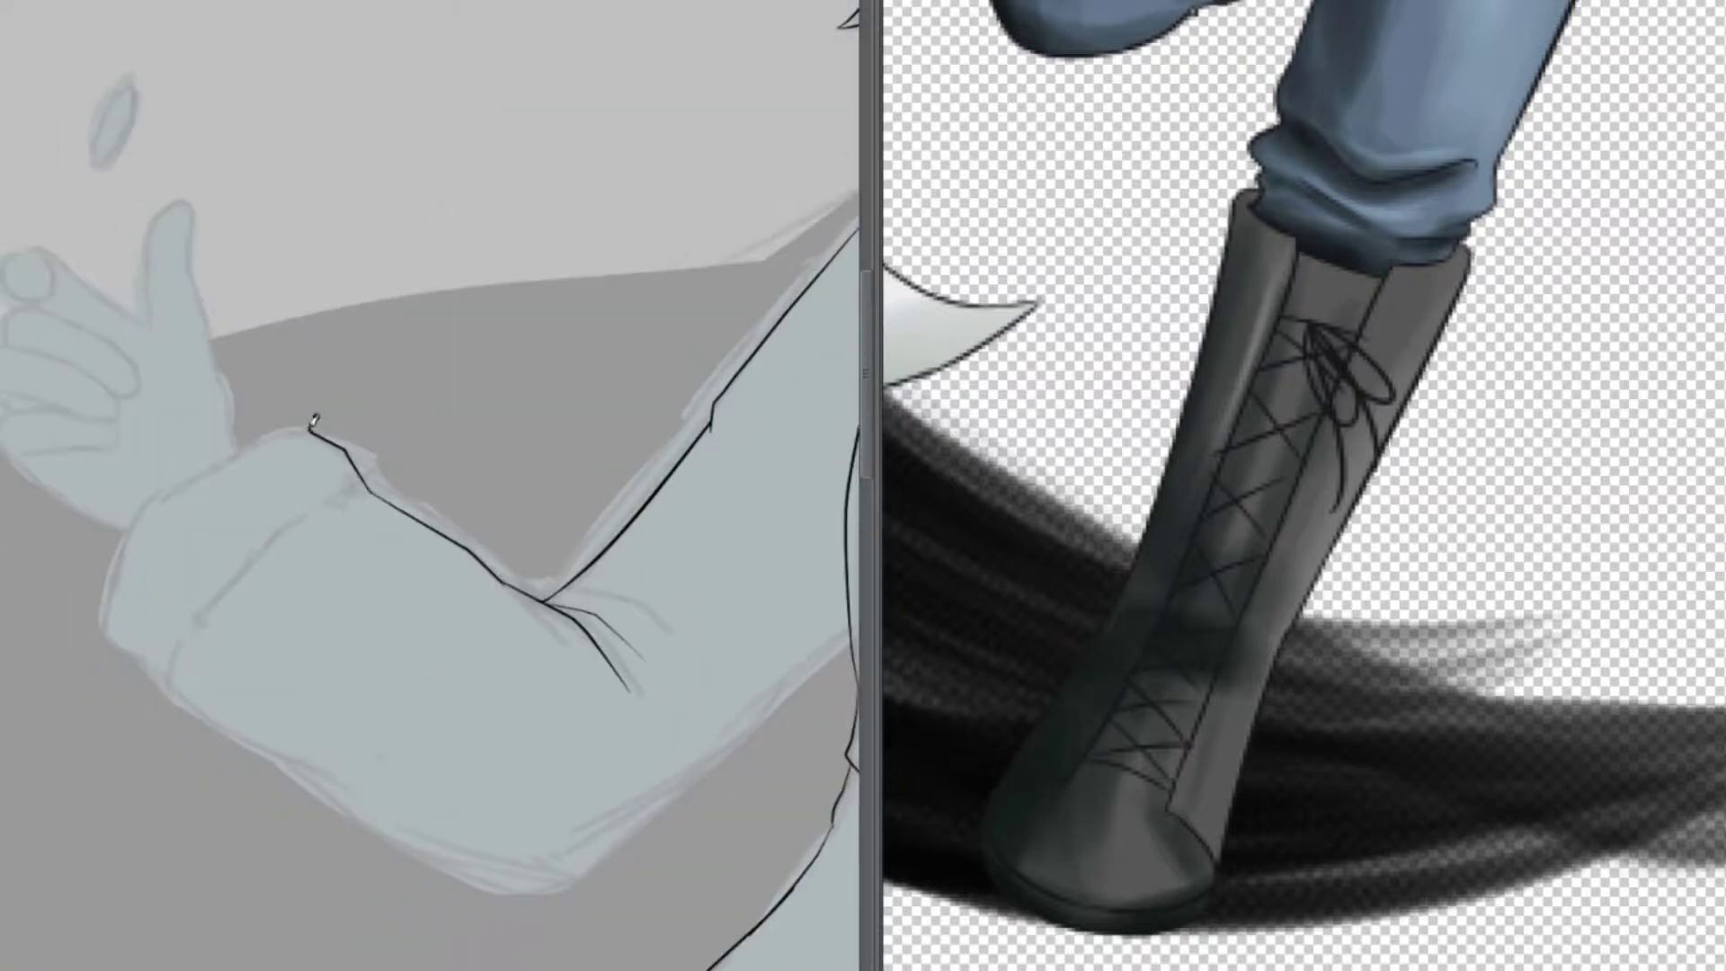
Ink the raised arm's turned-up cuff and the underside contour of the sleeve toward the elbow
left_click_drag(315, 421, 117, 643)
mouse_move(360, 515)
left_mouse_down()
mouse_move(176, 675)
mouse_move(391, 836)
left_mouse_up()
scroll(317, 862, "right", 3)
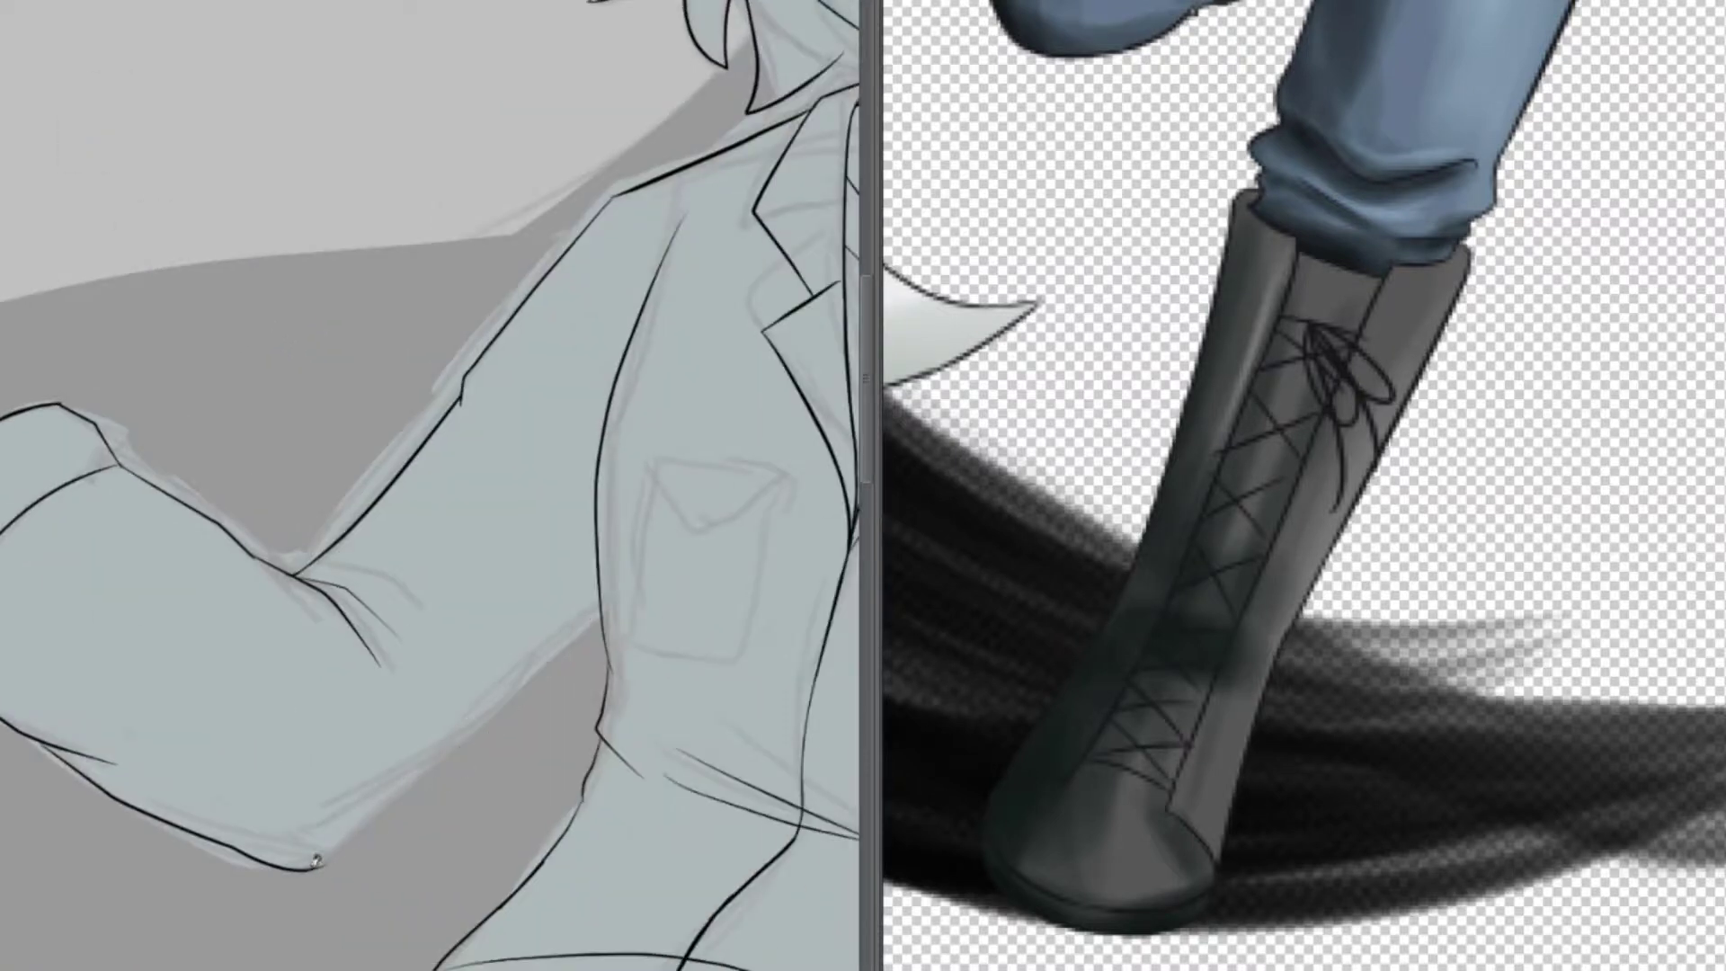
Select the underside contour of the raised sleeve and transform it inward to slim the forearm
scroll(317, 861, "left", 3)
key("ctrl+t")
mouse_move(377, 936)
left_mouse_down()
mouse_move(256, 919)
mouse_move(336, 624)
left_mouse_up()
key("Return")
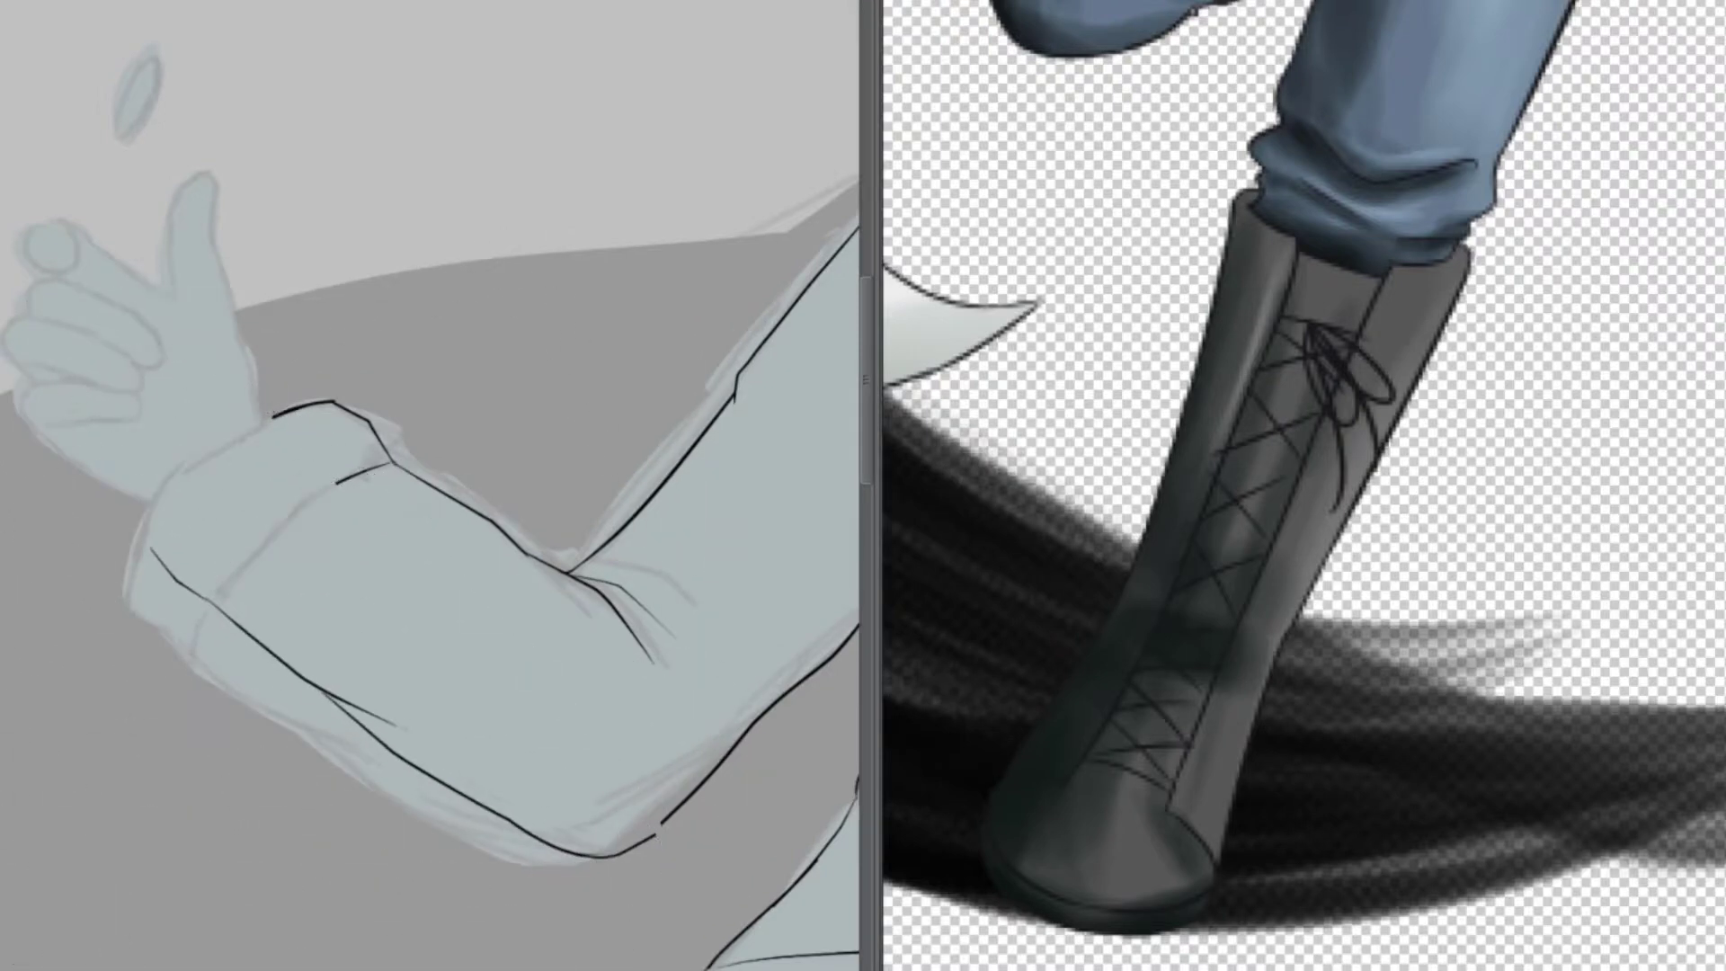
Ink the raised arm's cuff opening along the wrist and the curved seam where the cuff meets the sleeve
left_click_drag(275, 413, 151, 548)
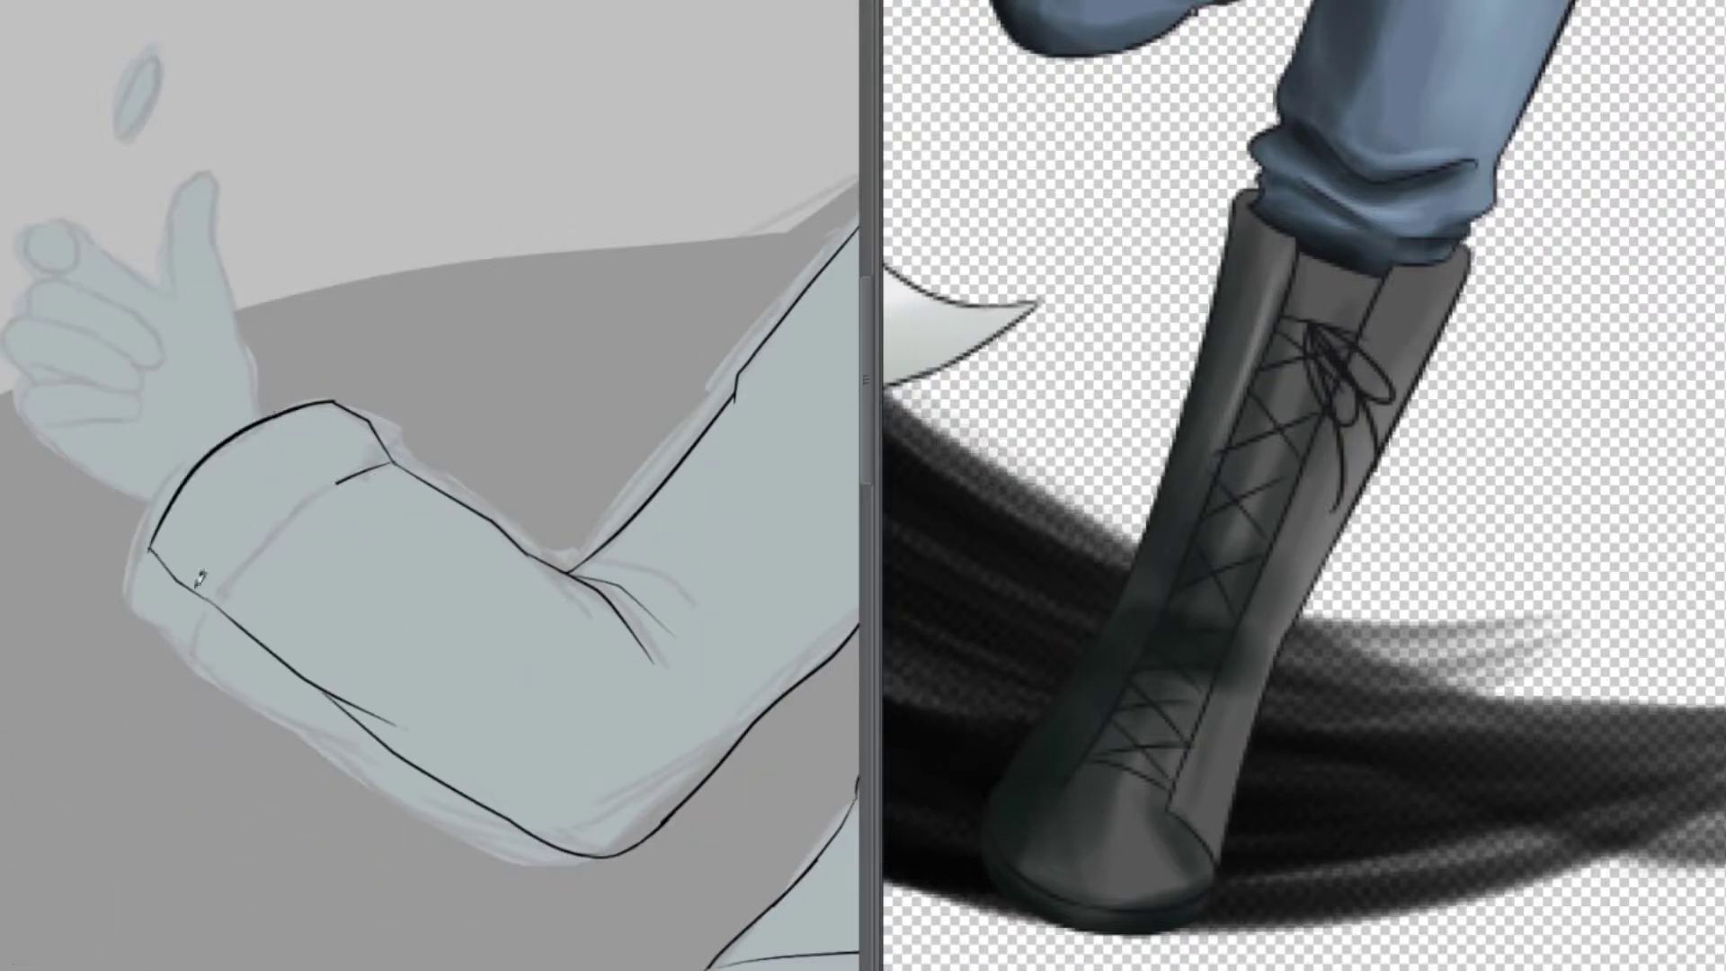
left_click_drag(391, 464, 219, 599)
Ink the raised hand's thumb, curled fingers and outer palm edge down to the cuff
scroll(50, 539, "up", 3)
scroll(50, 540, "left", 1)
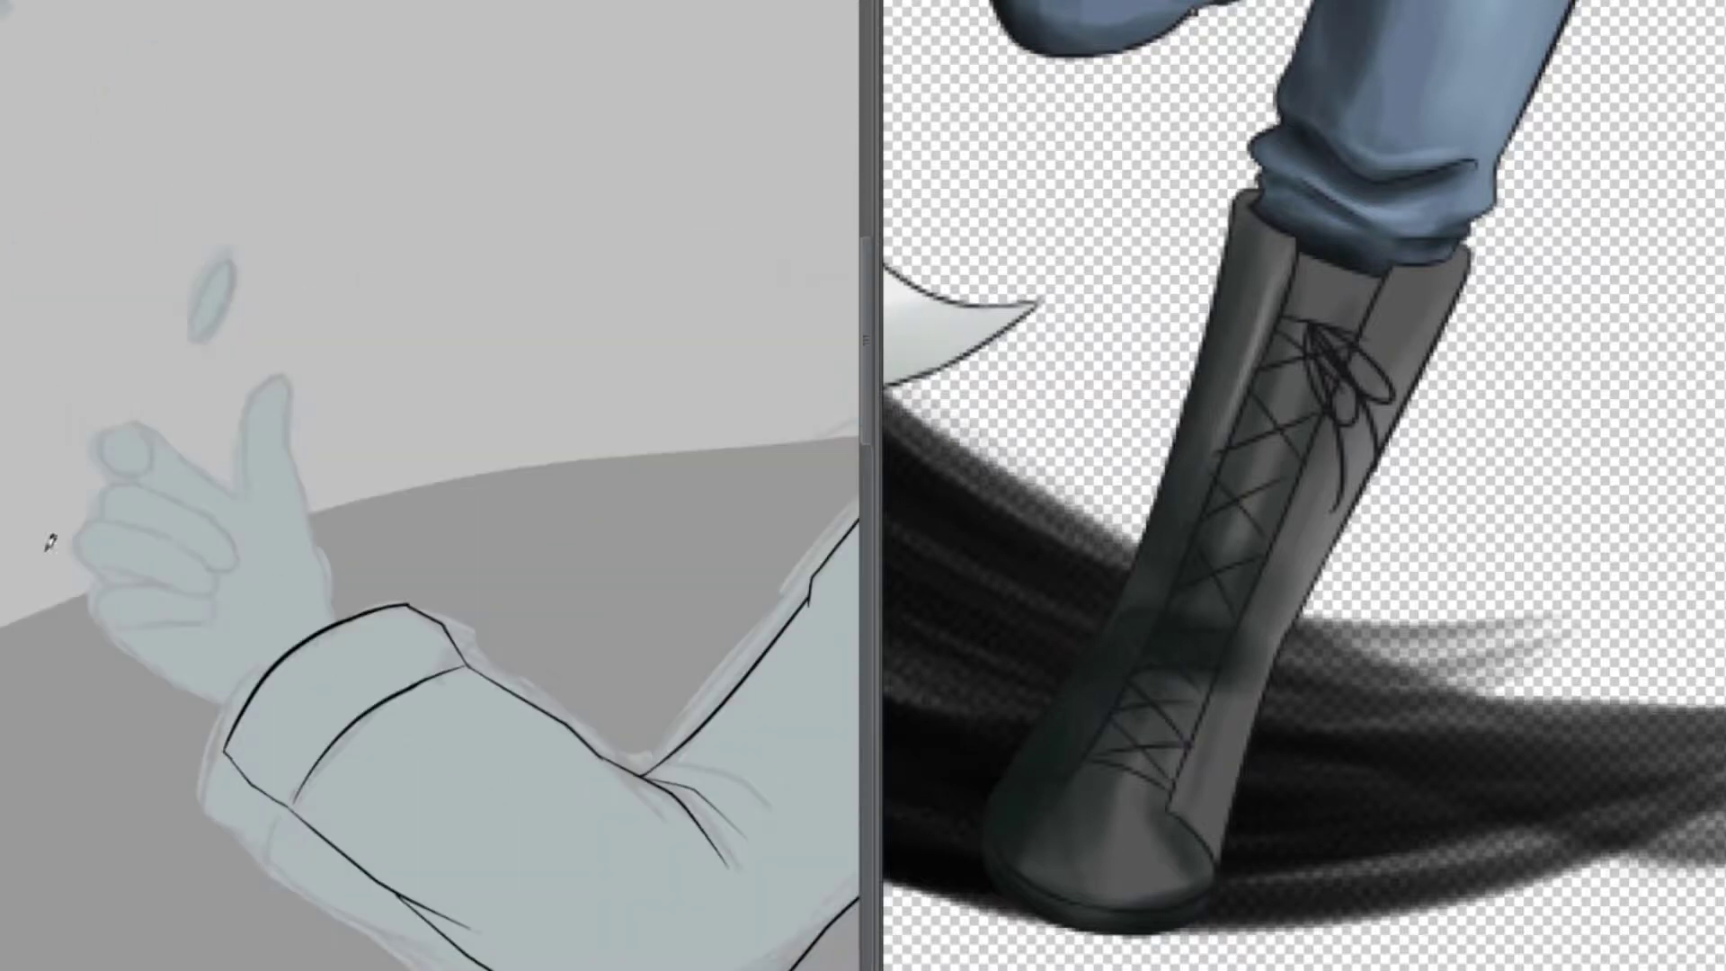
mouse_move(286, 461)
left_mouse_down()
mouse_move(335, 620)
mouse_move(241, 422)
left_mouse_up()
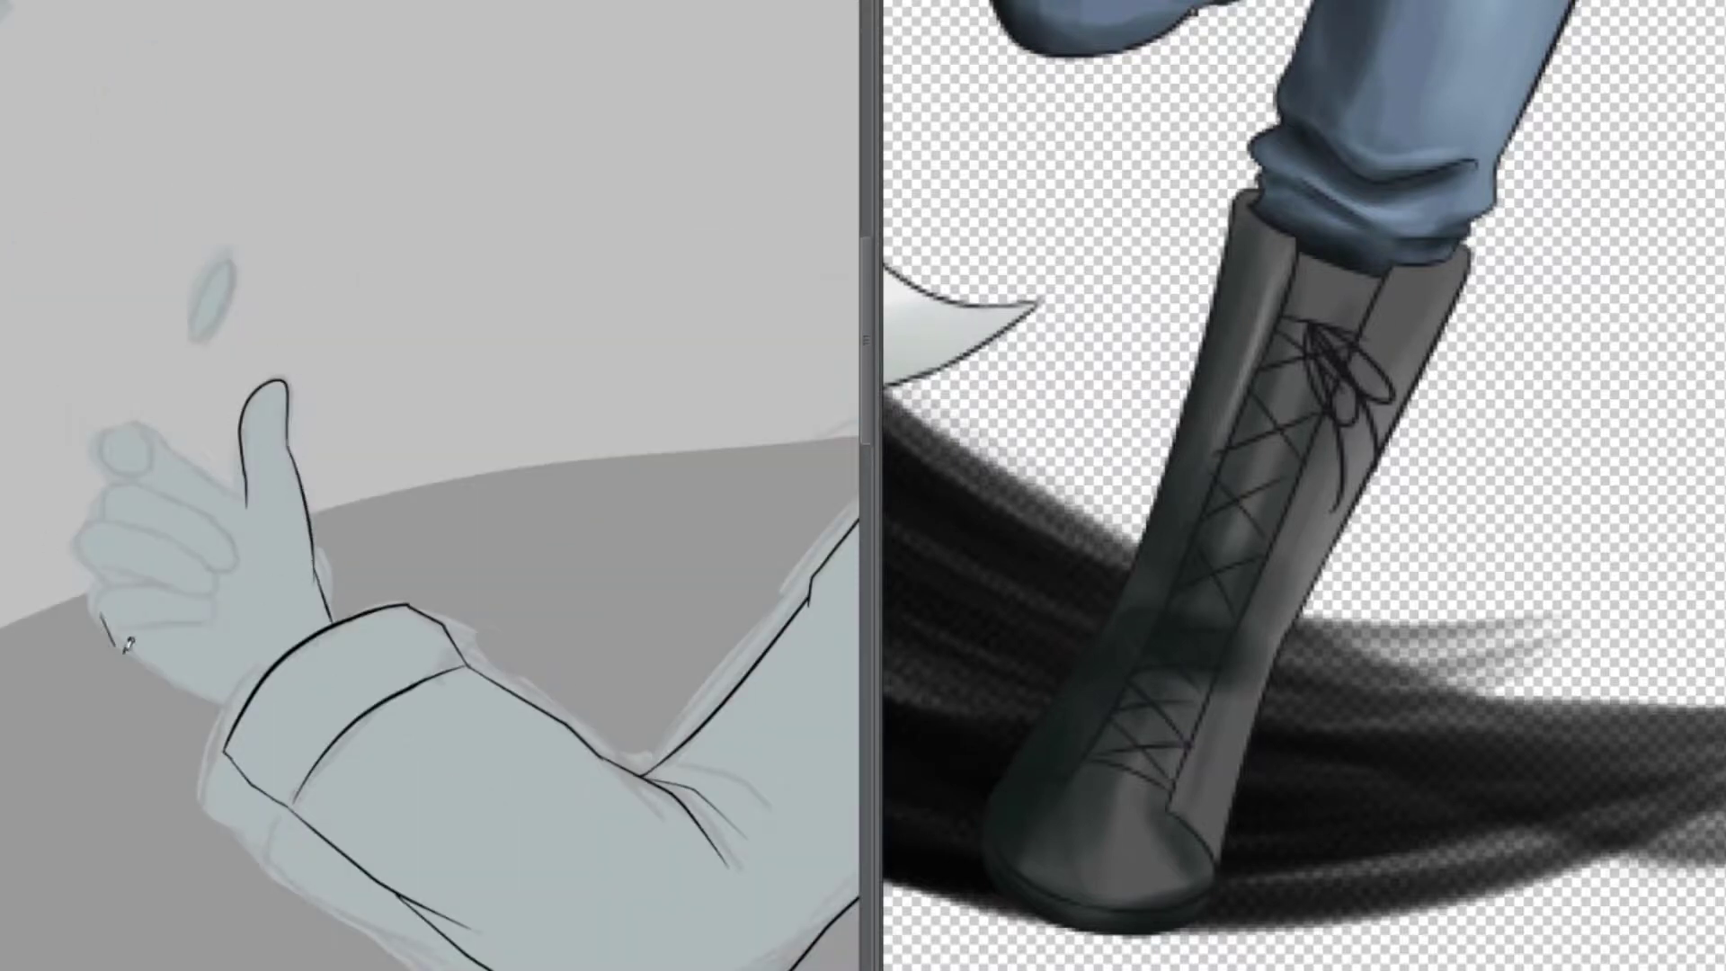
left_click_drag(125, 481, 230, 568)
left_click_drag(79, 539, 216, 591)
left_click_drag(98, 596, 241, 710)
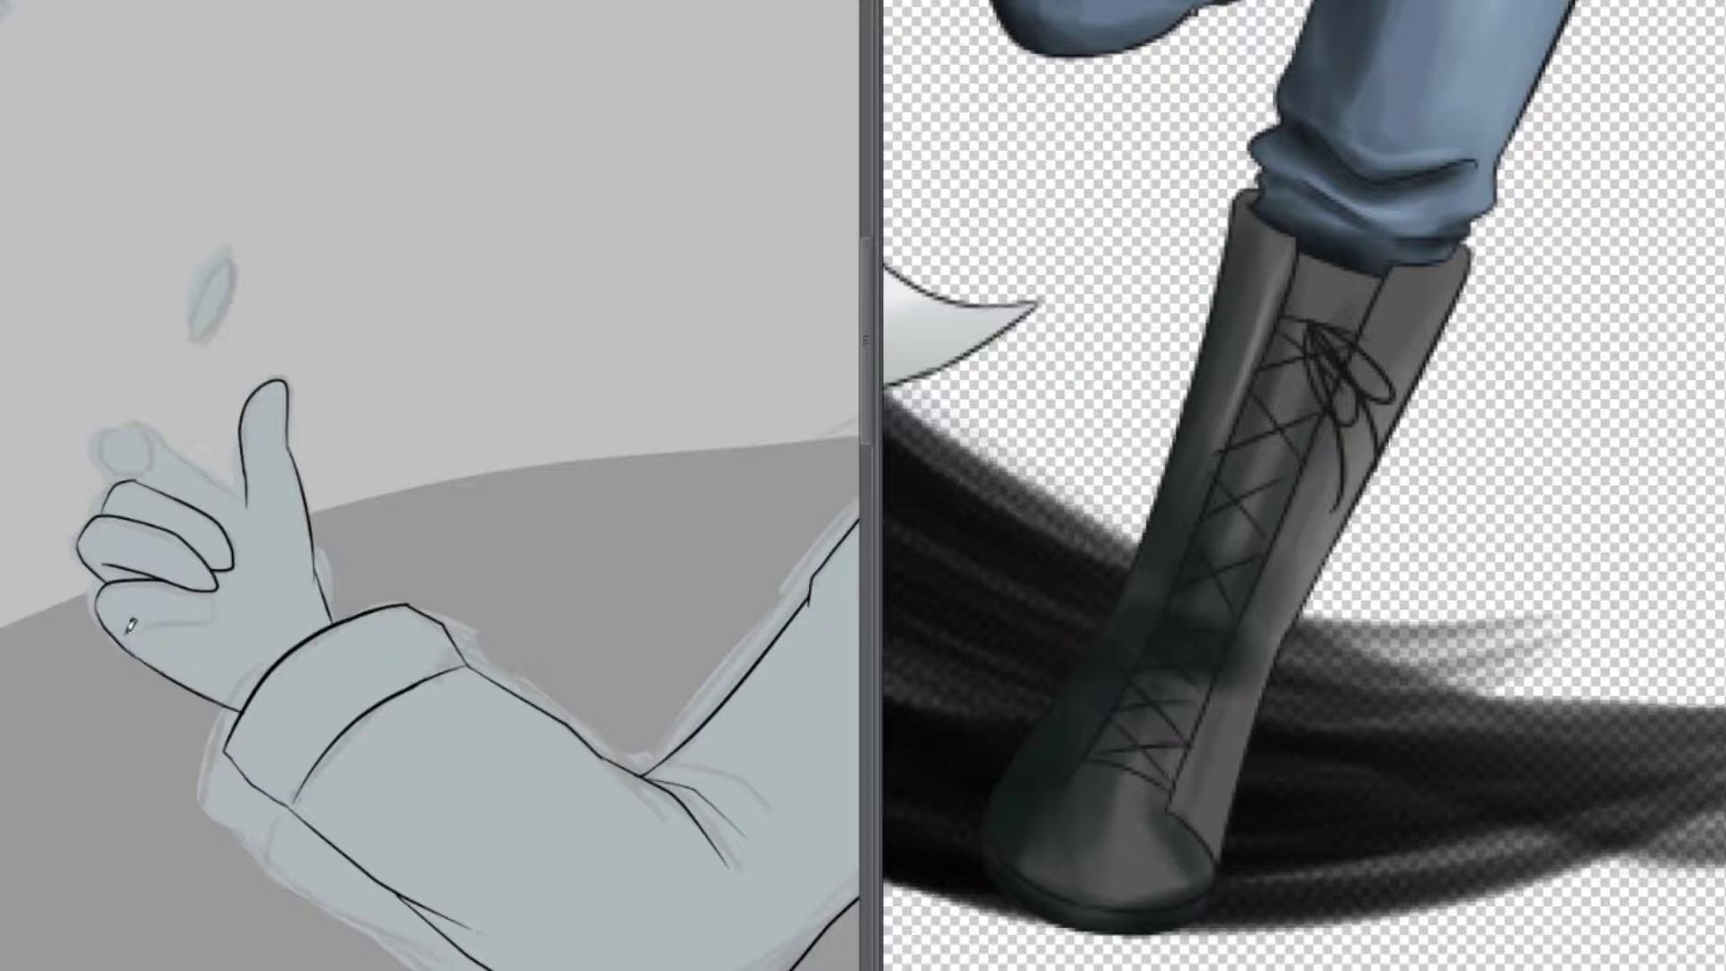
left_click_drag(130, 623, 219, 595)
Ink the raised hand's rounded index fingertip, shift it toward the thumb, and clean up the lines joining it to the hand
left_click_drag(133, 474, 132, 463)
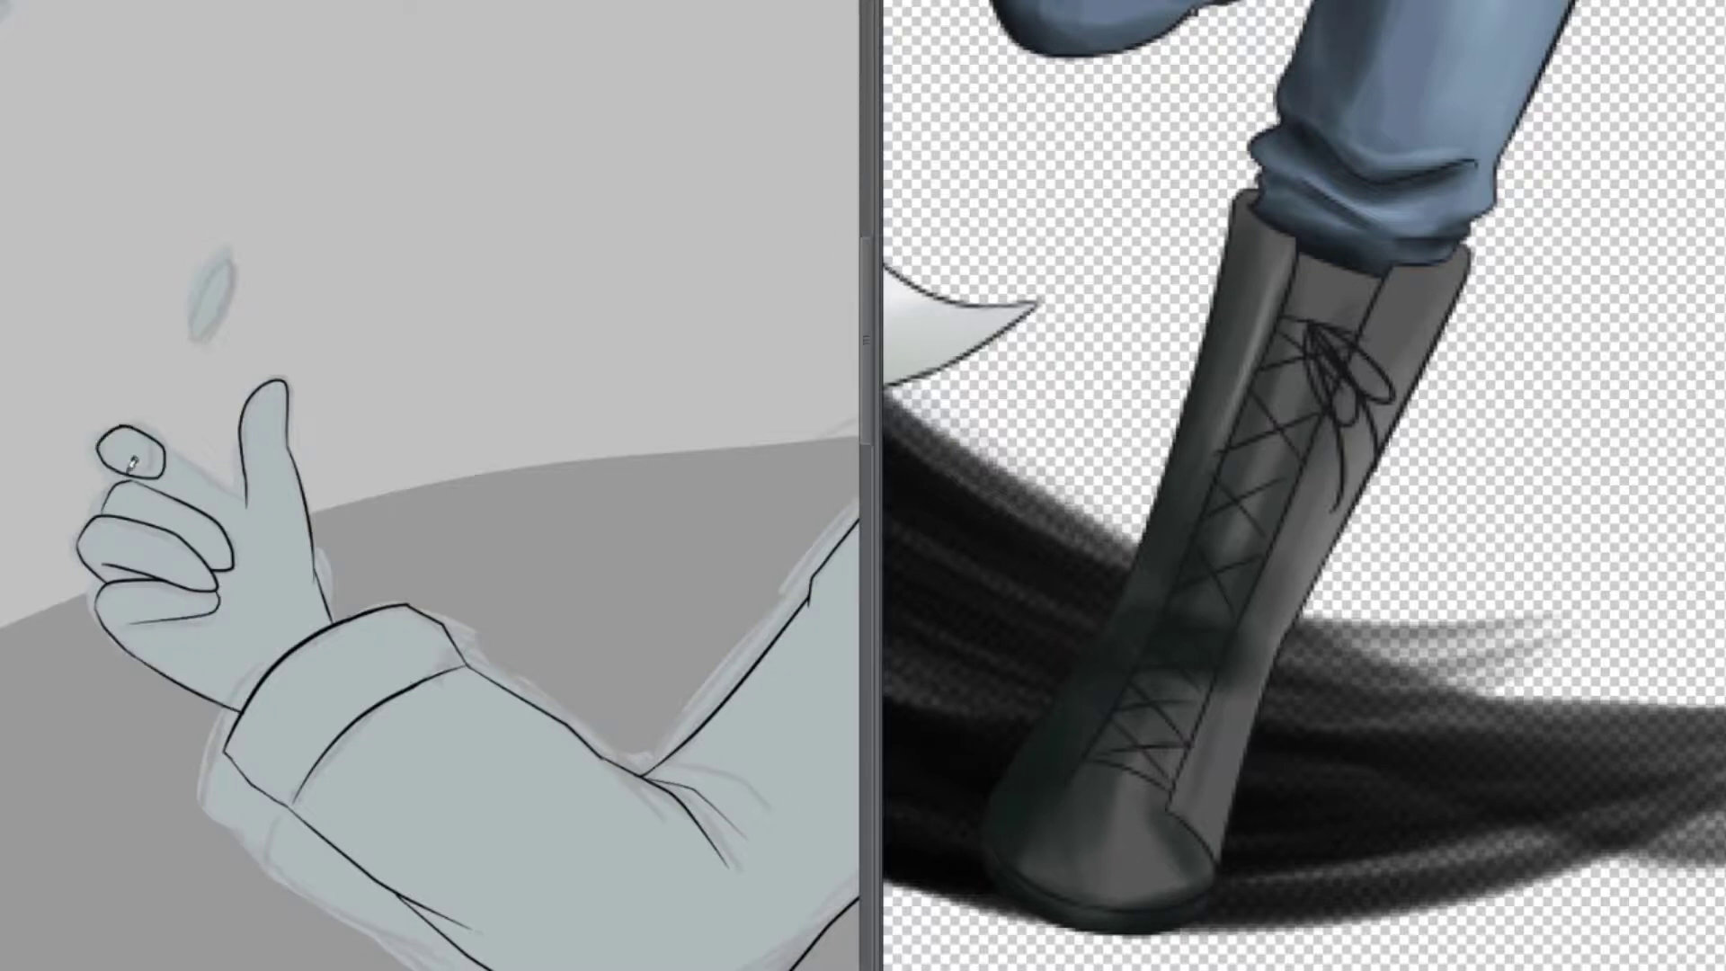
key("ctrl+t")
left_click_drag(95, 396, 105, 394)
key("Return")
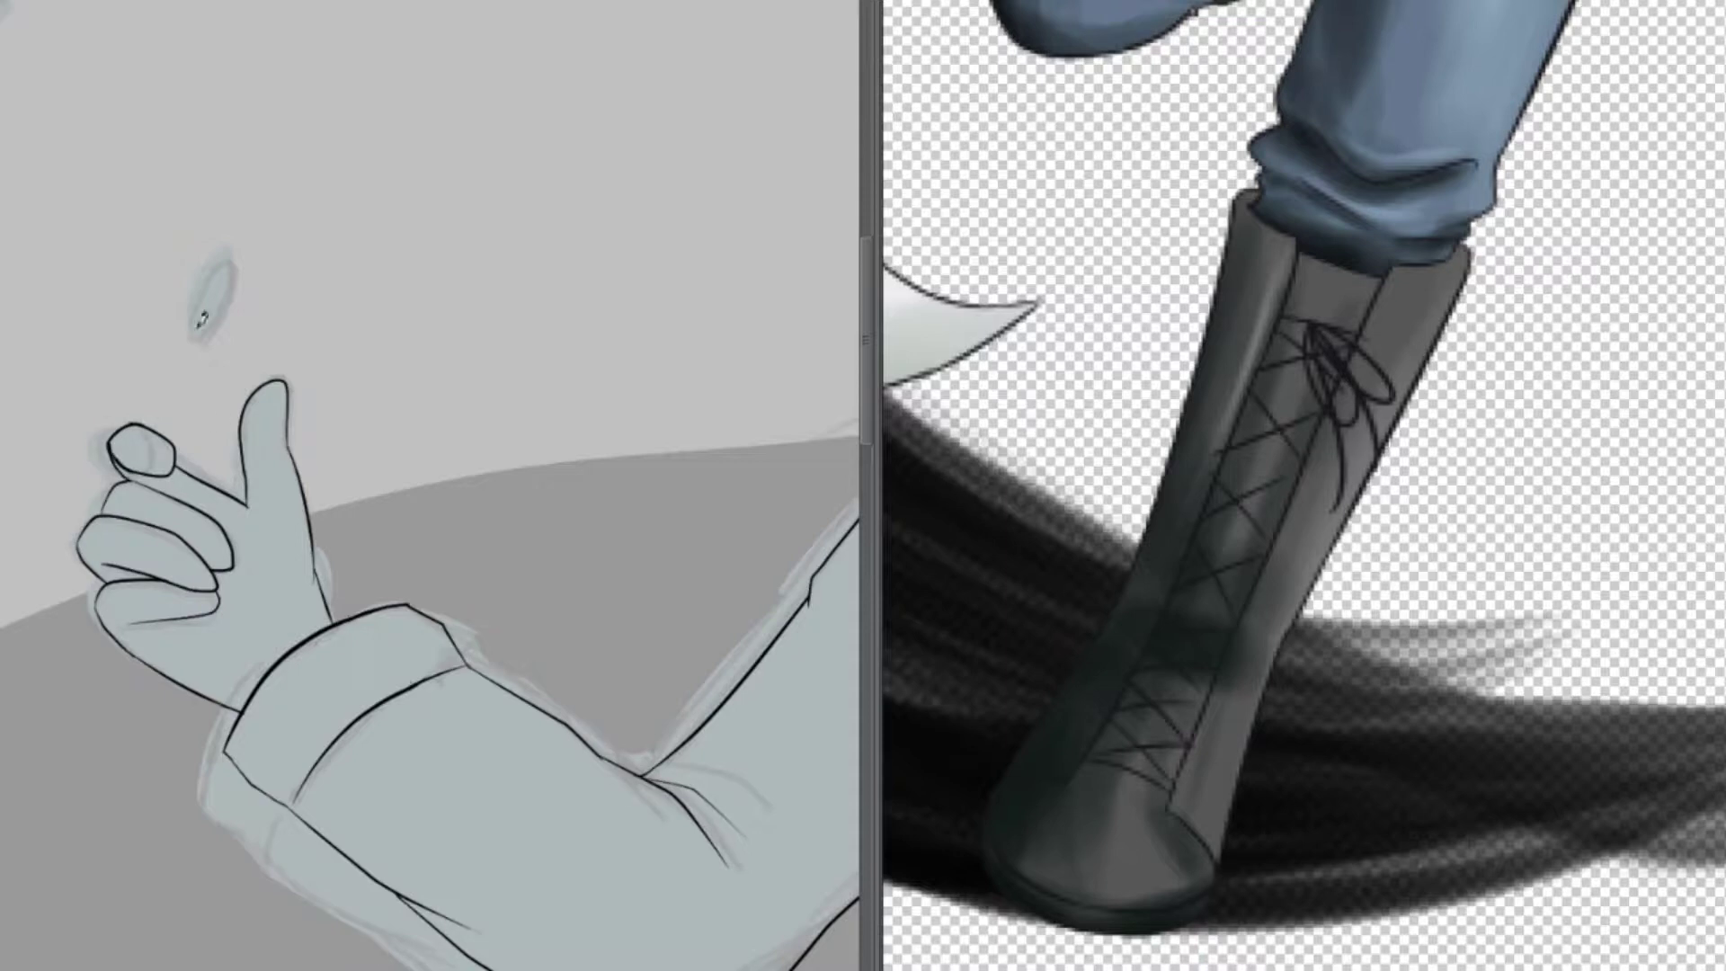
scroll(76, 427, "up", 5)
key("ctrl+z")
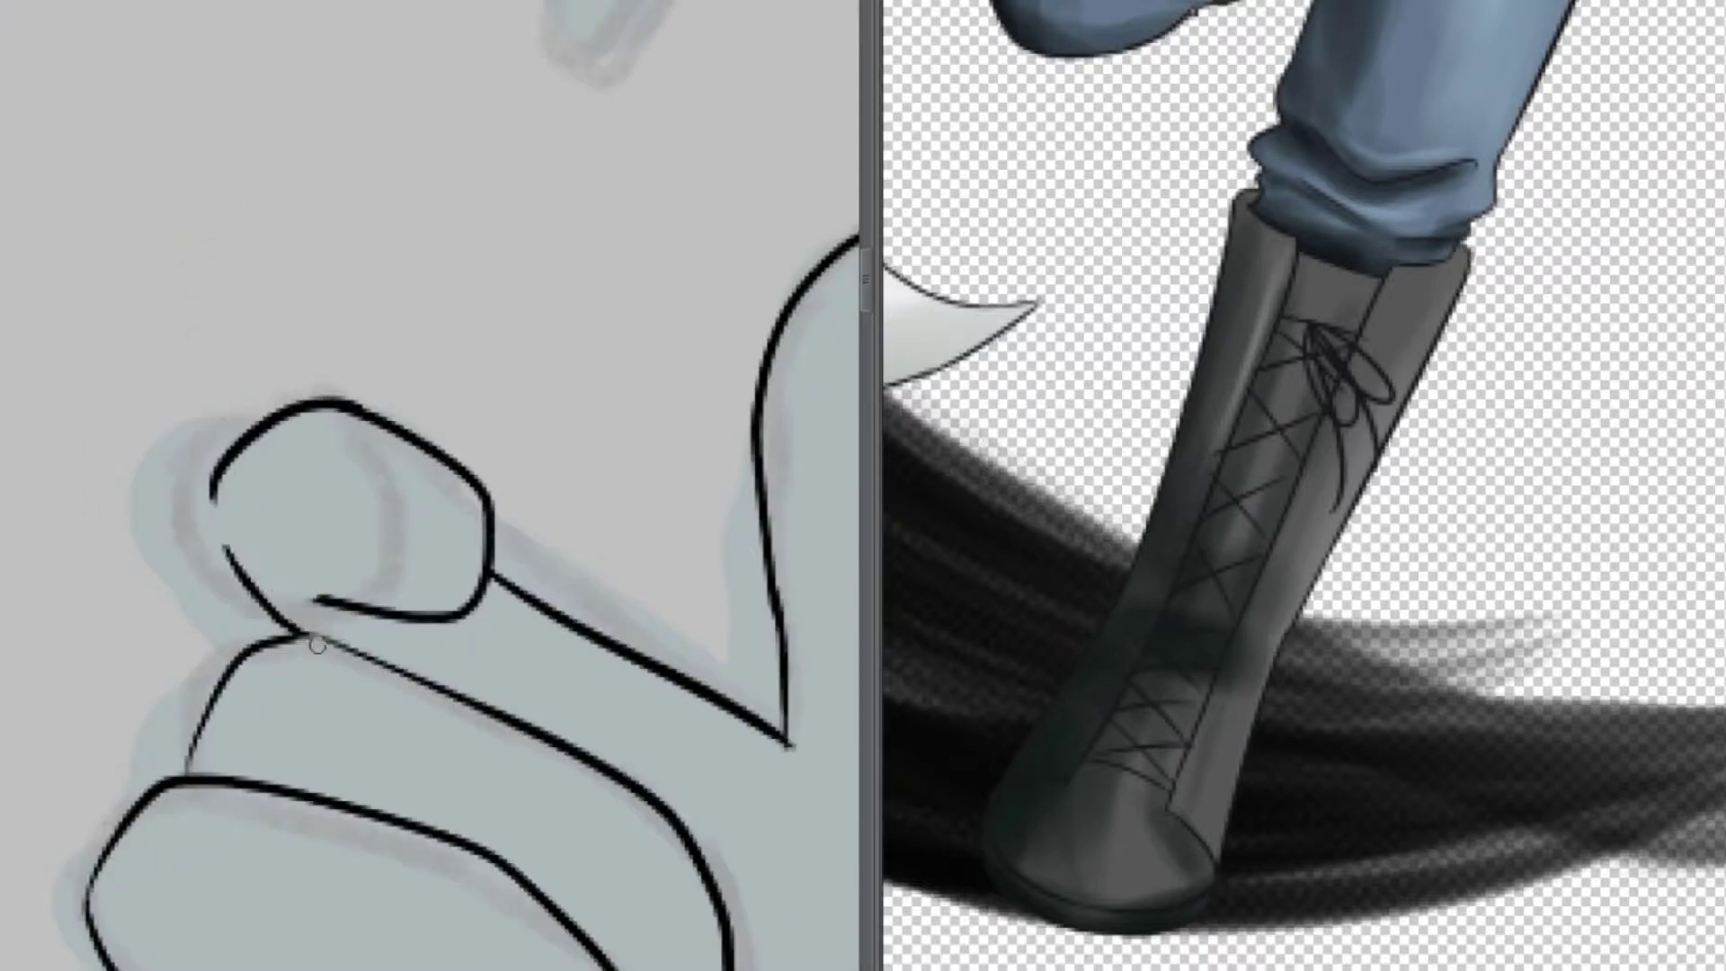
left_click_drag(297, 629, 341, 652)
left_click_drag(211, 495, 227, 562)
scroll(226, 562, "down", 5)
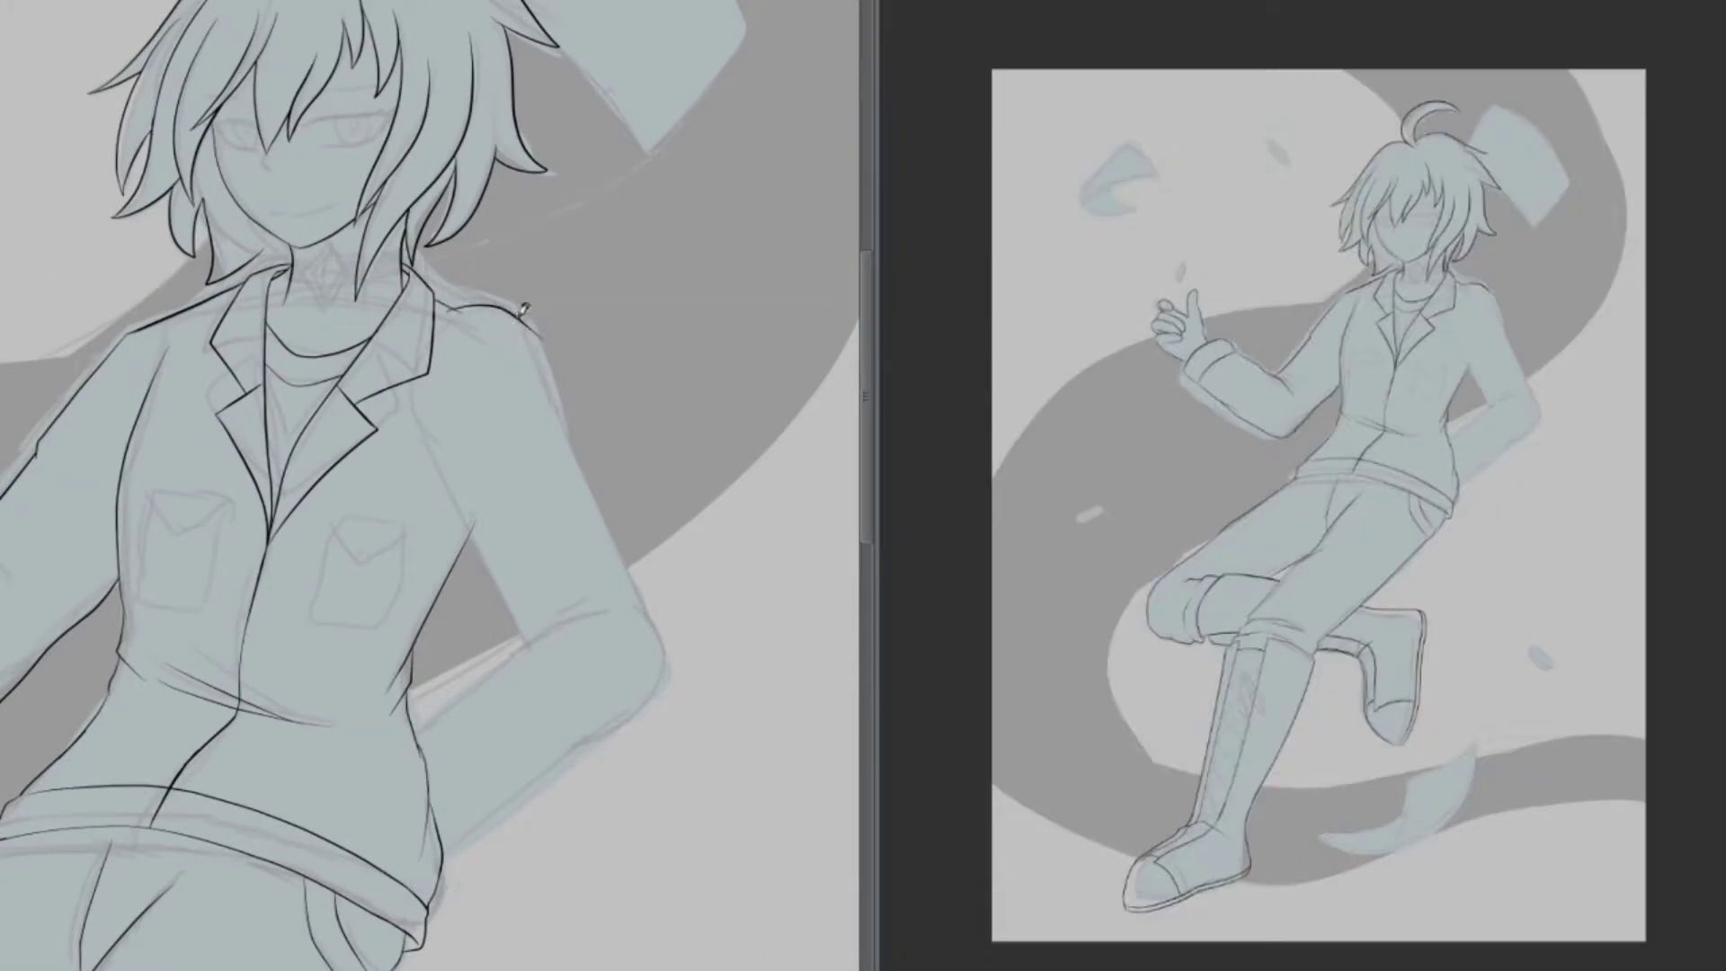
Ink the bent arm's sleeve behind the back, with outer and inner contours, forearm edges and elbow folds
left_click_drag(524, 308, 679, 670)
mouse_move(442, 475)
left_mouse_down()
mouse_move(531, 645)
mouse_move(415, 728)
left_mouse_up()
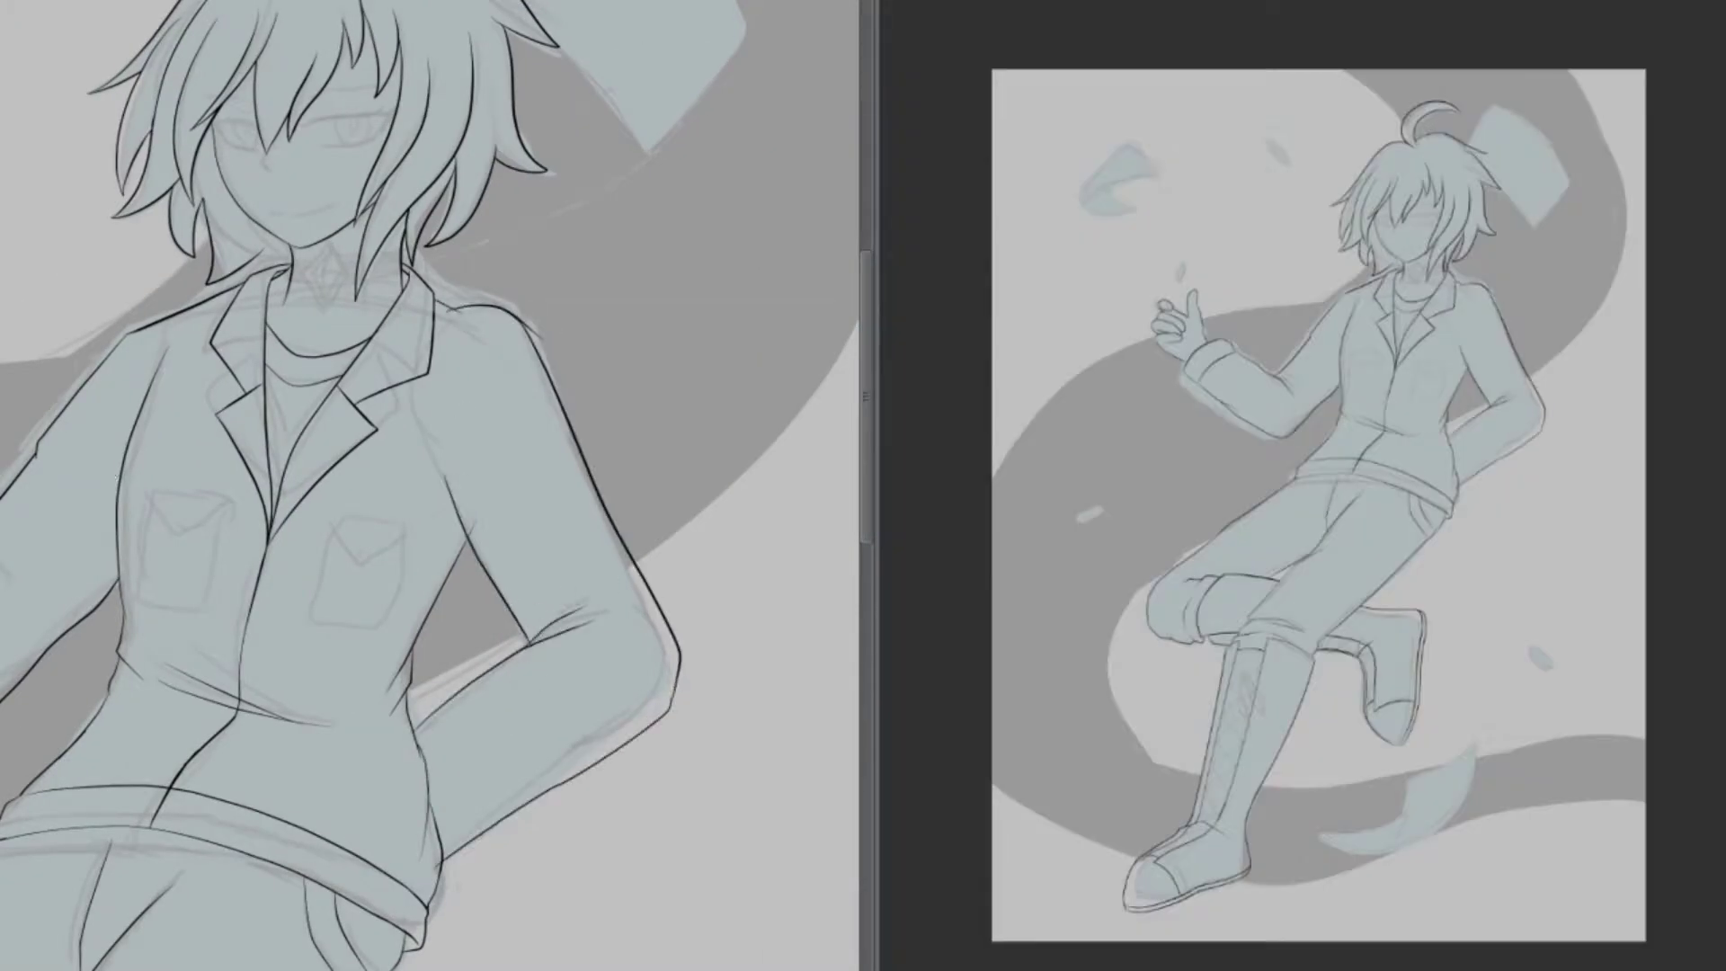
left_click_drag(672, 697, 442, 861)
mouse_move(630, 594)
left_mouse_down()
mouse_move(444, 840)
mouse_move(503, 611)
left_mouse_up()
Pull the bent arm's elbow contour inward and refine the shoulder and outer upper-arm line
left_click_drag(585, 737, 574, 732)
key("Return")
key("ctrl+z")
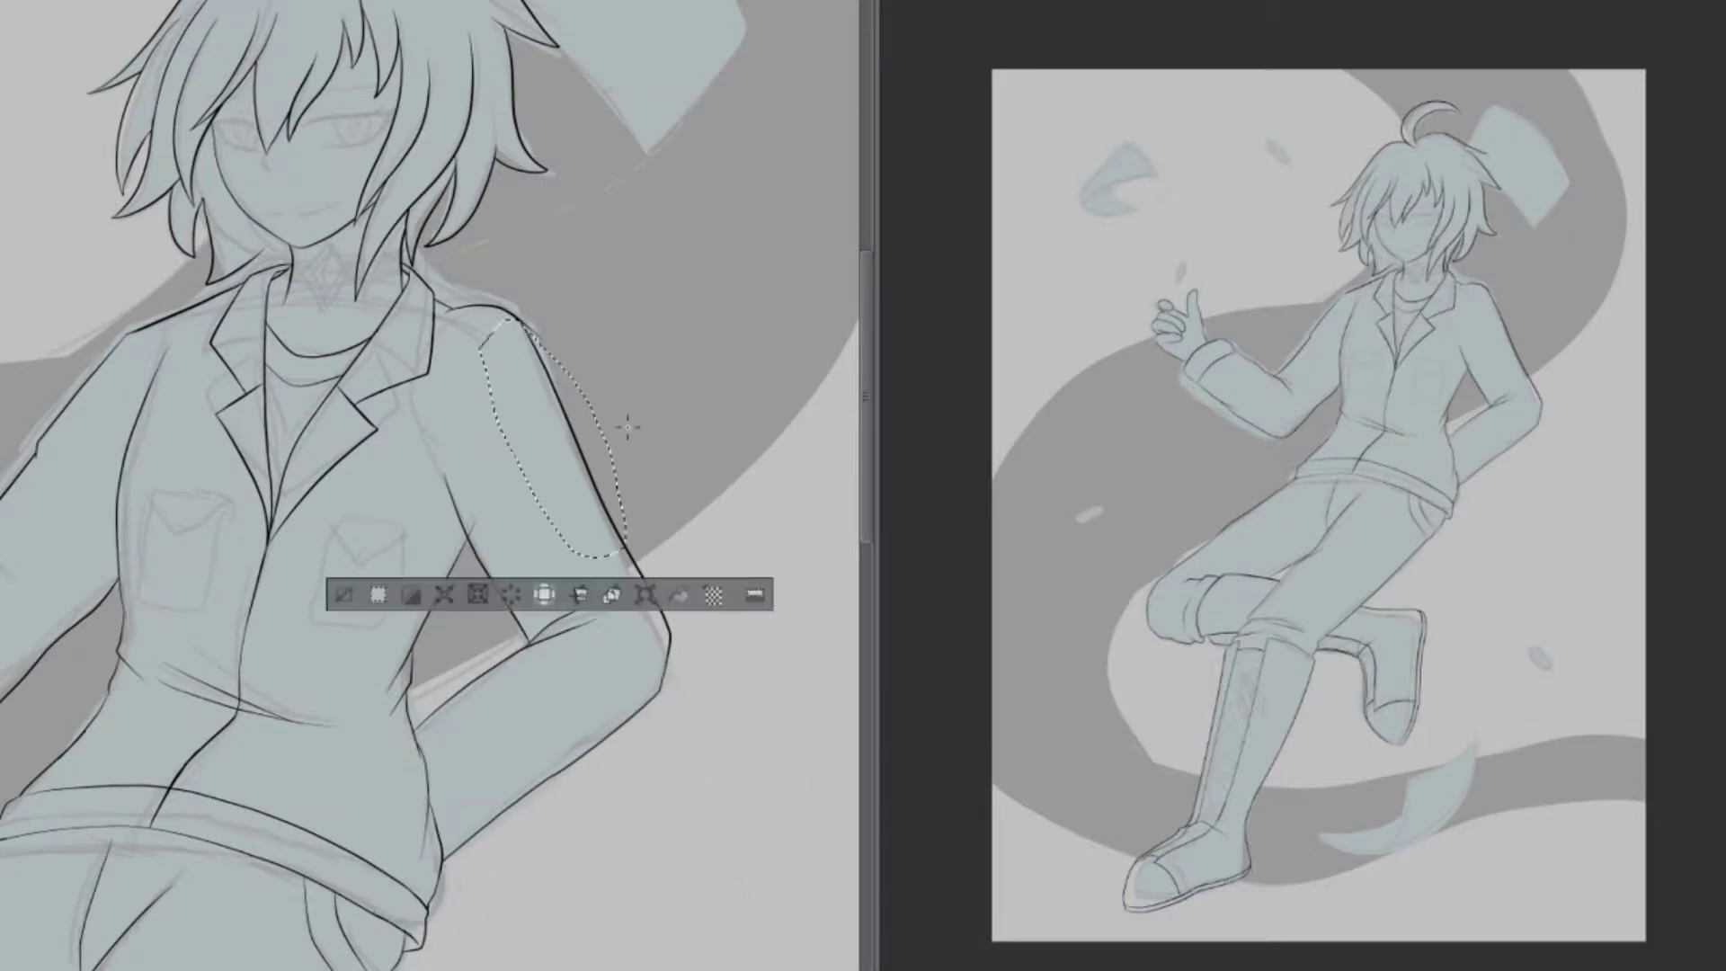
left_click(352, 591)
left_click_drag(445, 304, 552, 360)
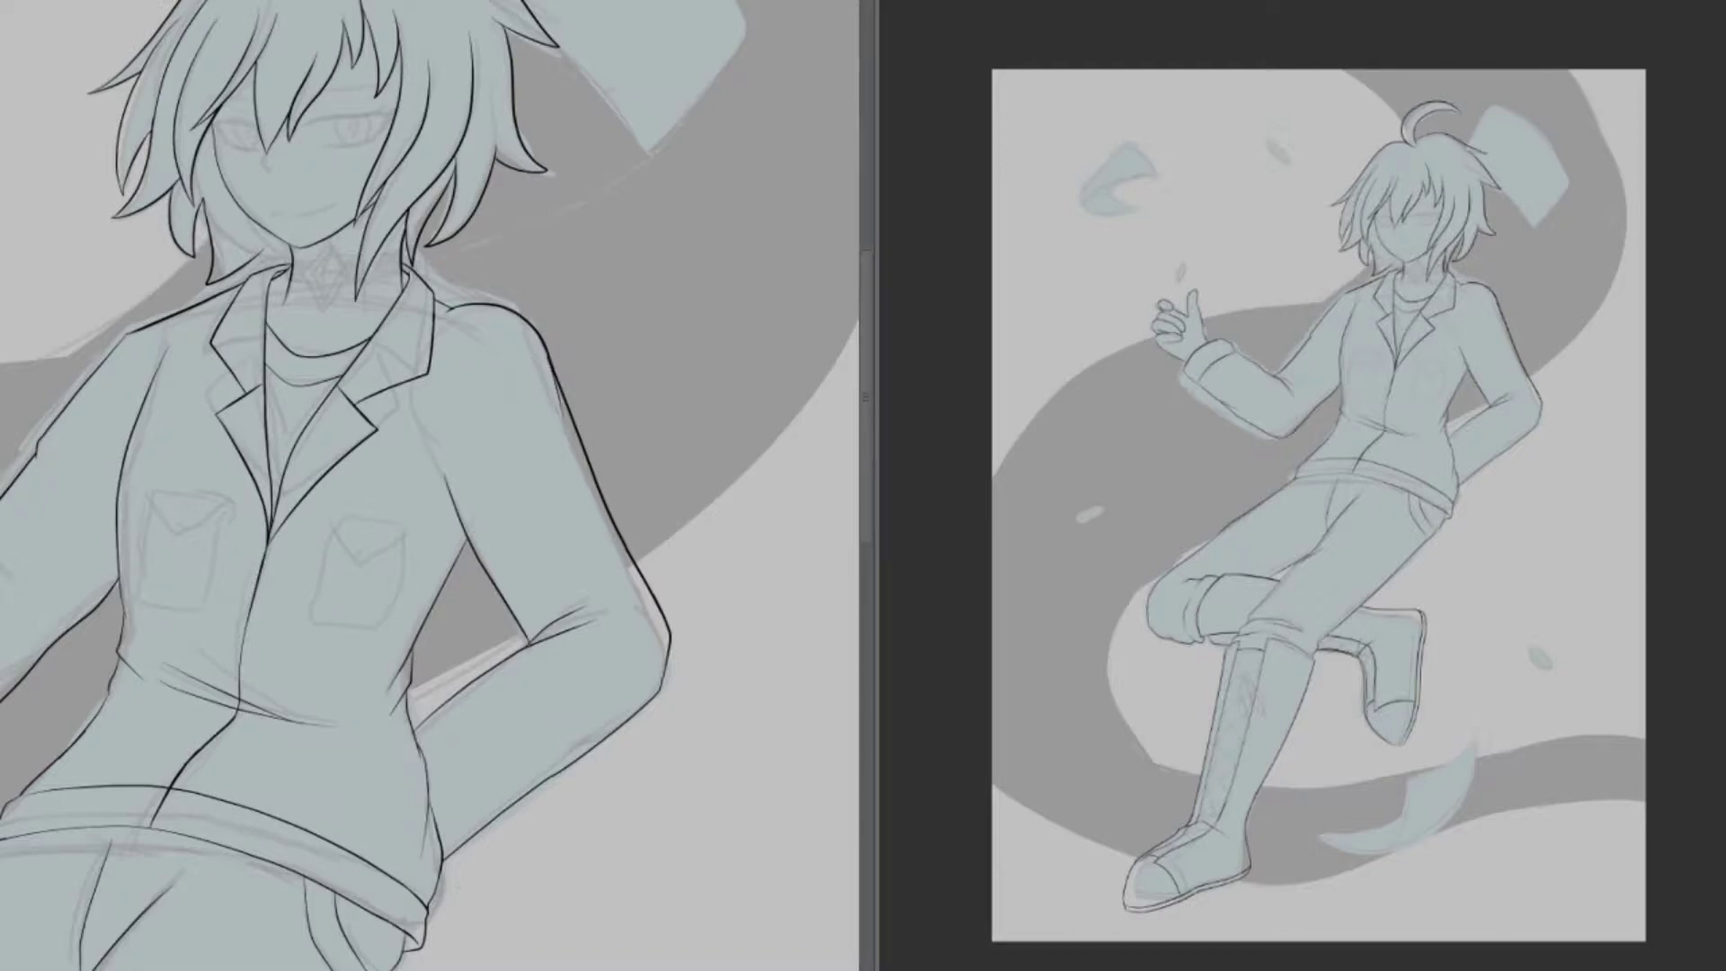
Ink a diamond-shaped gem at the throat with a double outline and inner facet lines
scroll(572, 713, "up", 3)
scroll(351, 639, "down", 5)
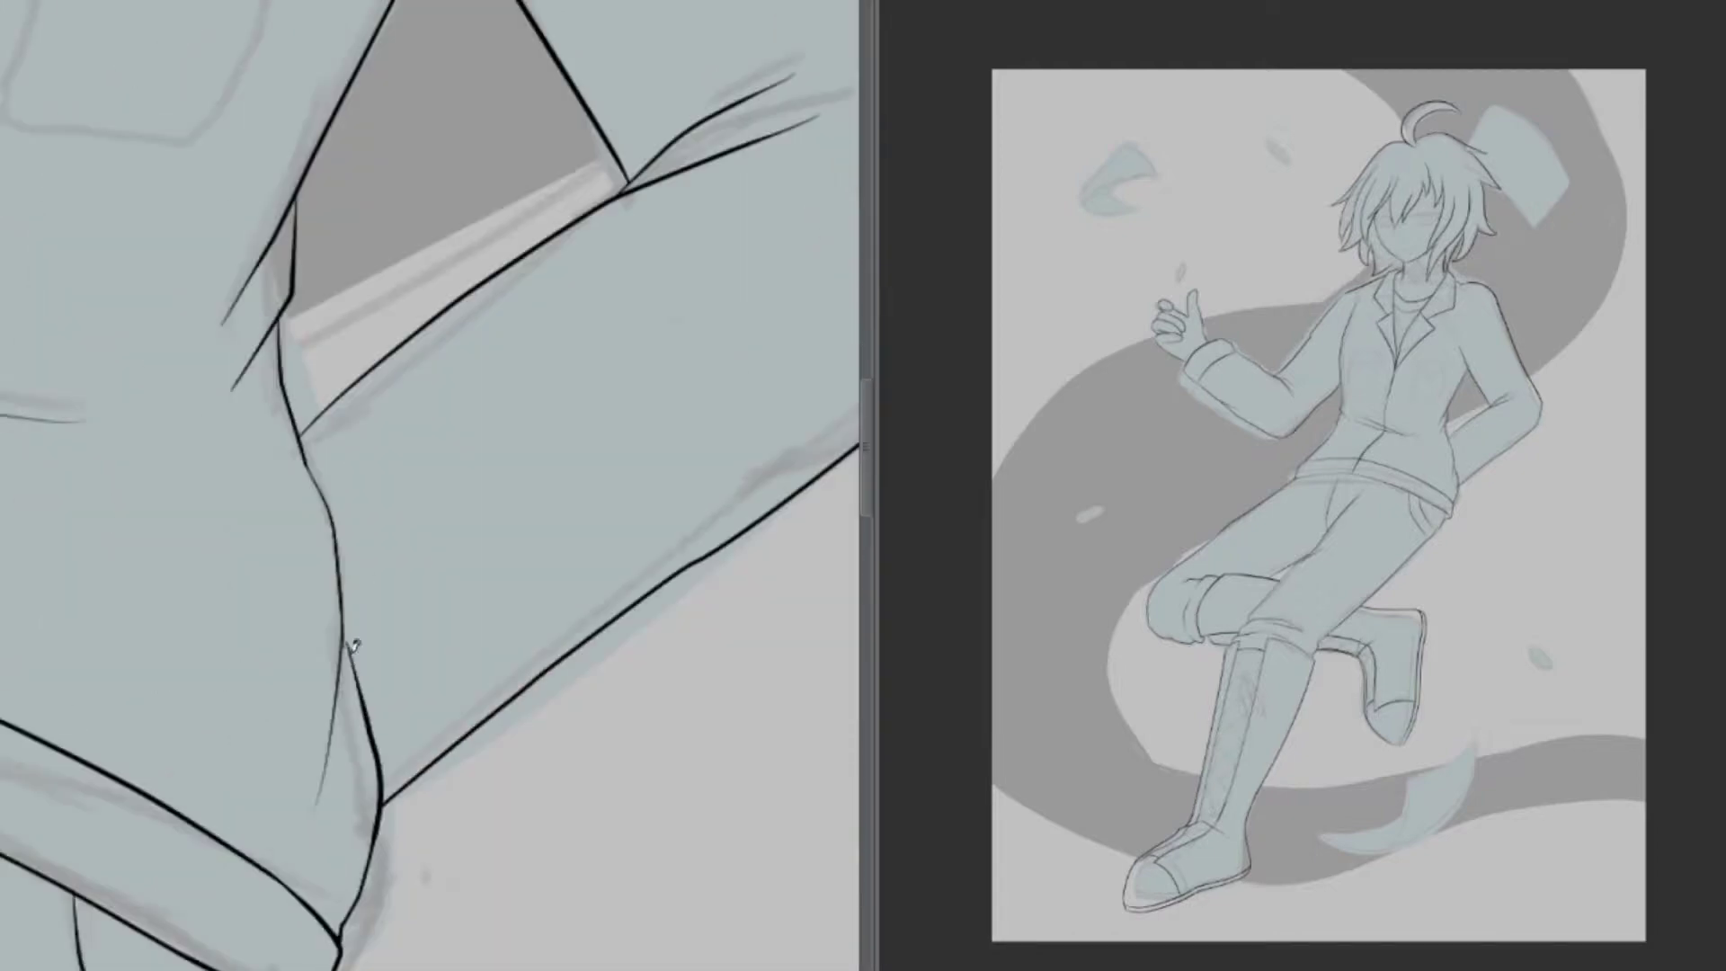
scroll(359, 674, "up", 10)
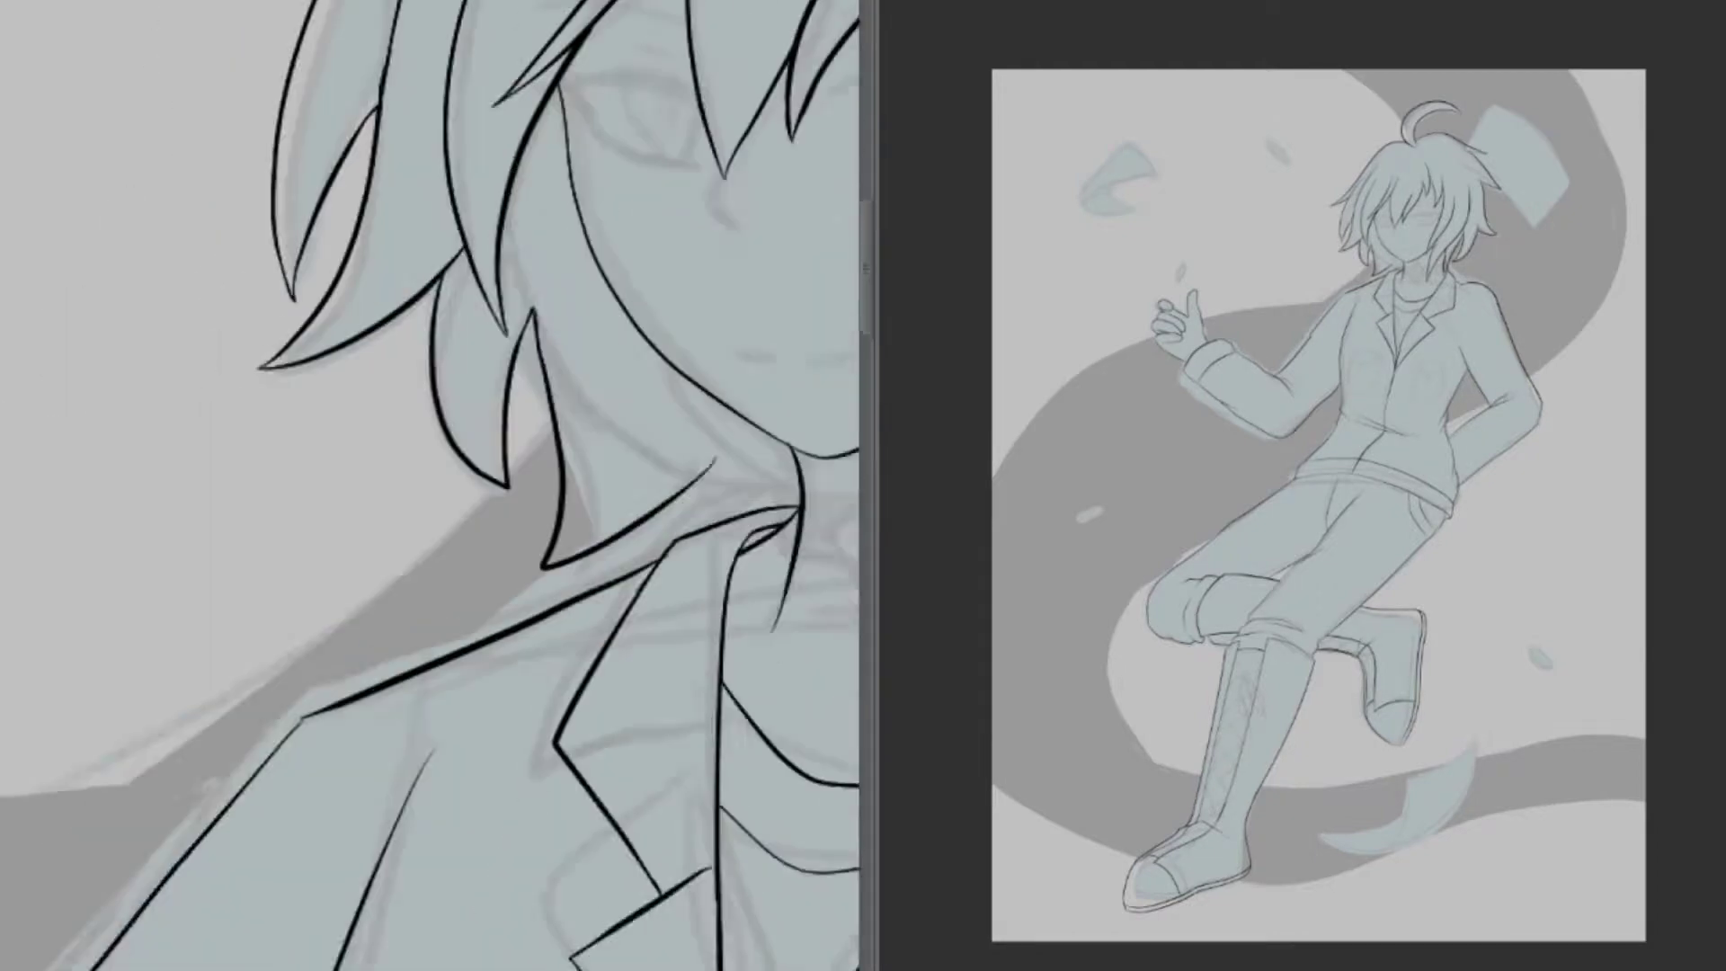
scroll(598, 583, "down", 4)
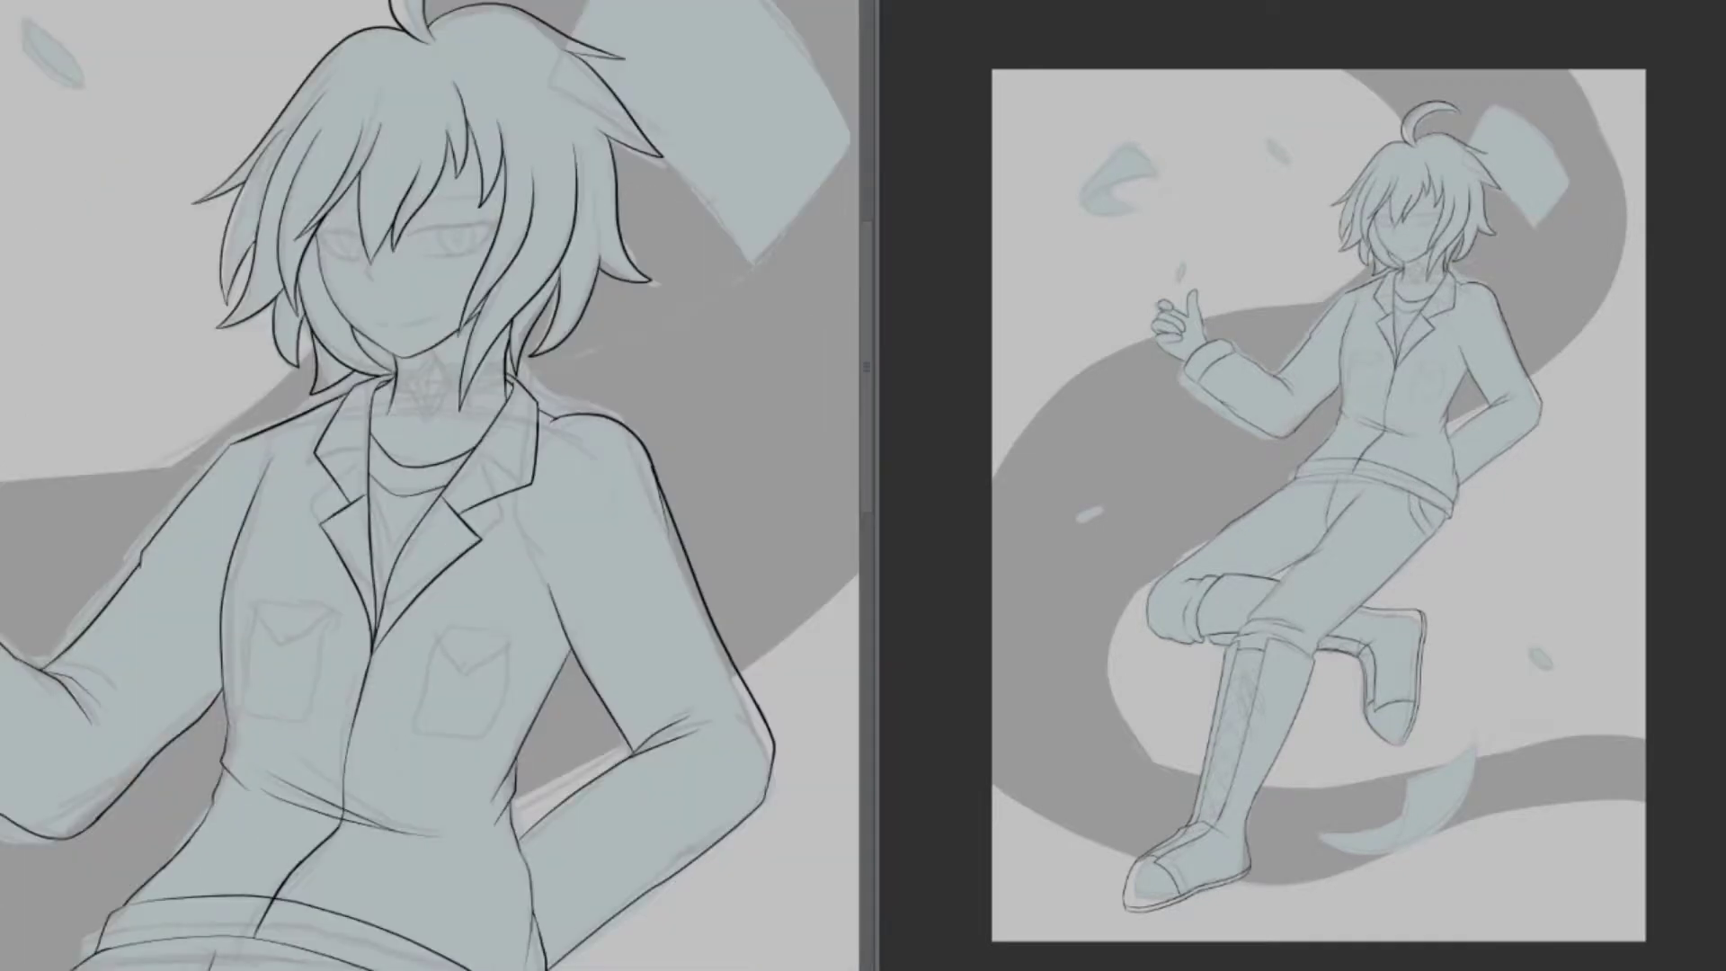
scroll(423, 405, "up", 4)
mouse_move(430, 433)
left_mouse_down()
mouse_move(416, 711)
mouse_move(428, 428)
mouse_move(413, 675)
left_mouse_up()
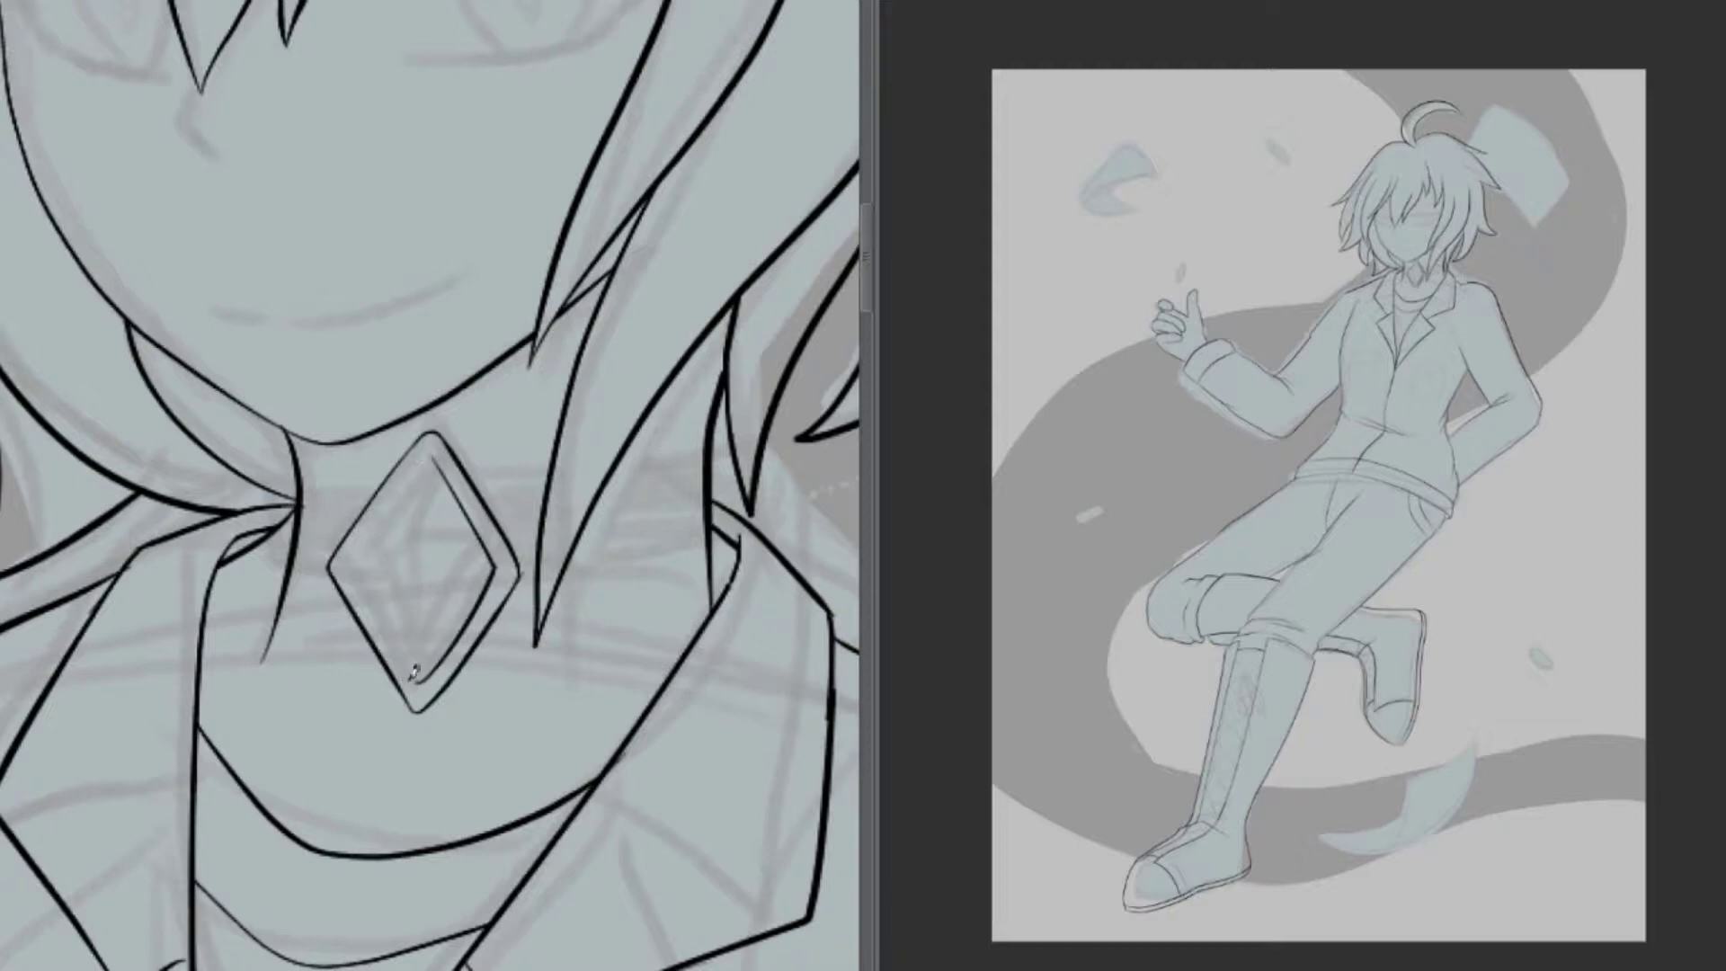
left_click_drag(429, 460, 413, 679)
left_click_drag(358, 550, 414, 677)
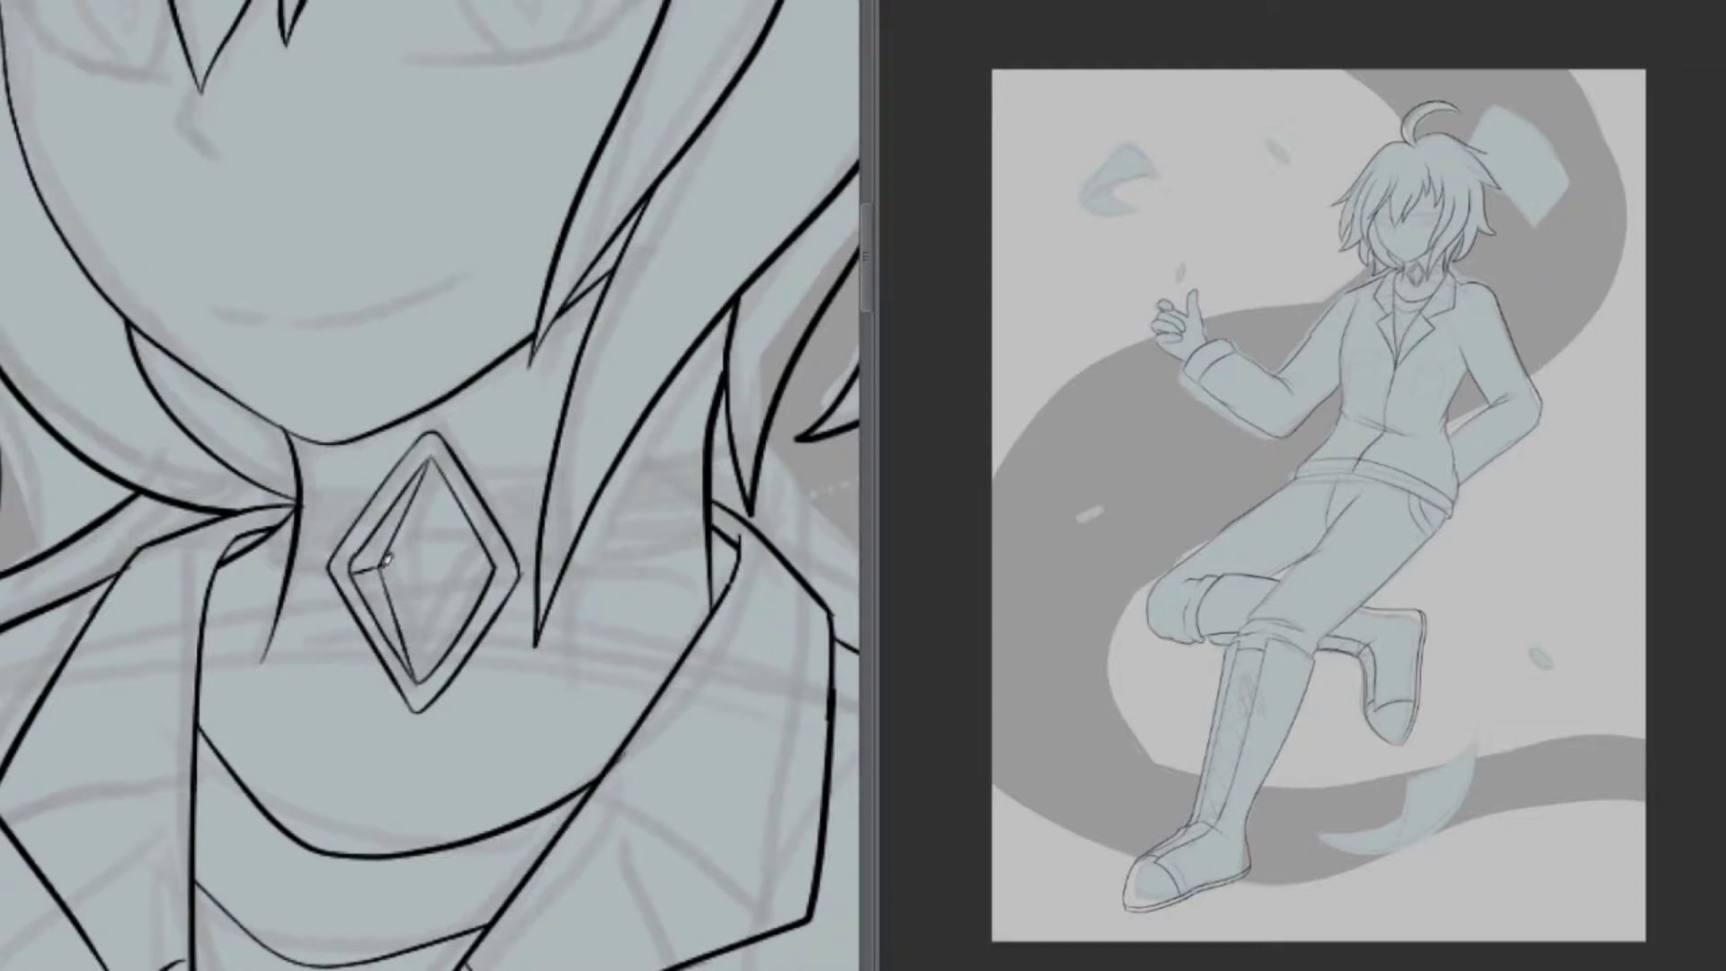
Select the throat gem's side corner and transform it inward to even out the diamond
left_click_drag(428, 431, 314, 630)
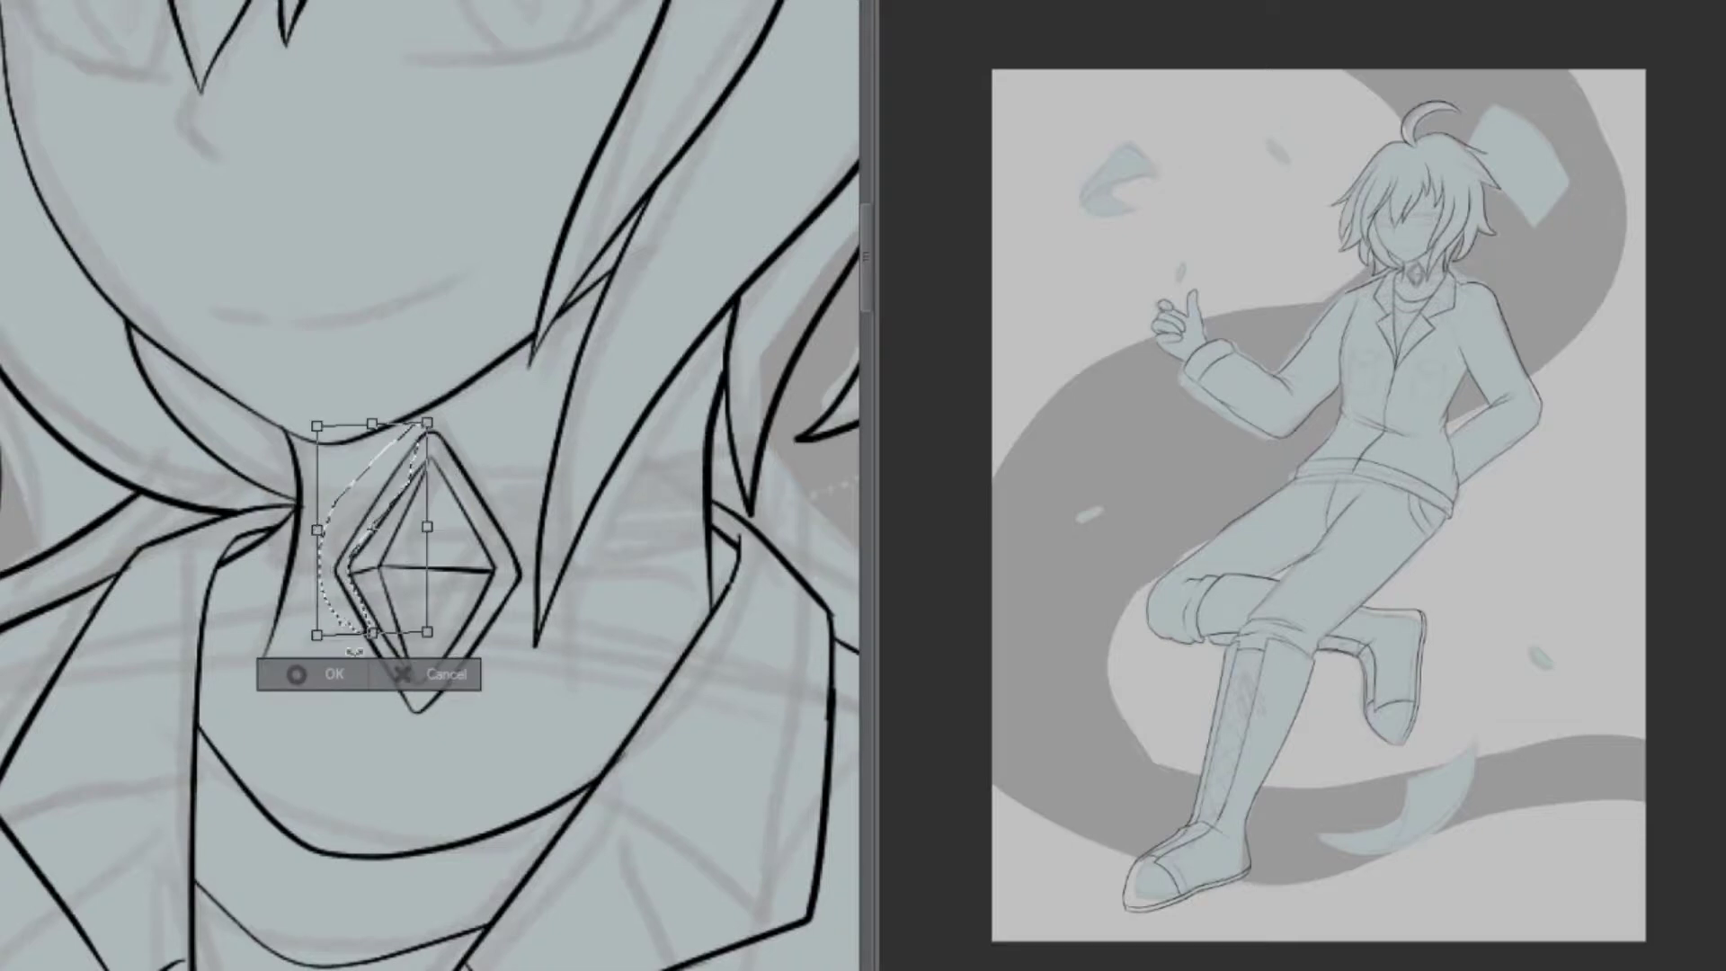
key("ctrl+d")
left_click_drag(430, 447, 431, 450)
left_click(194, 610)
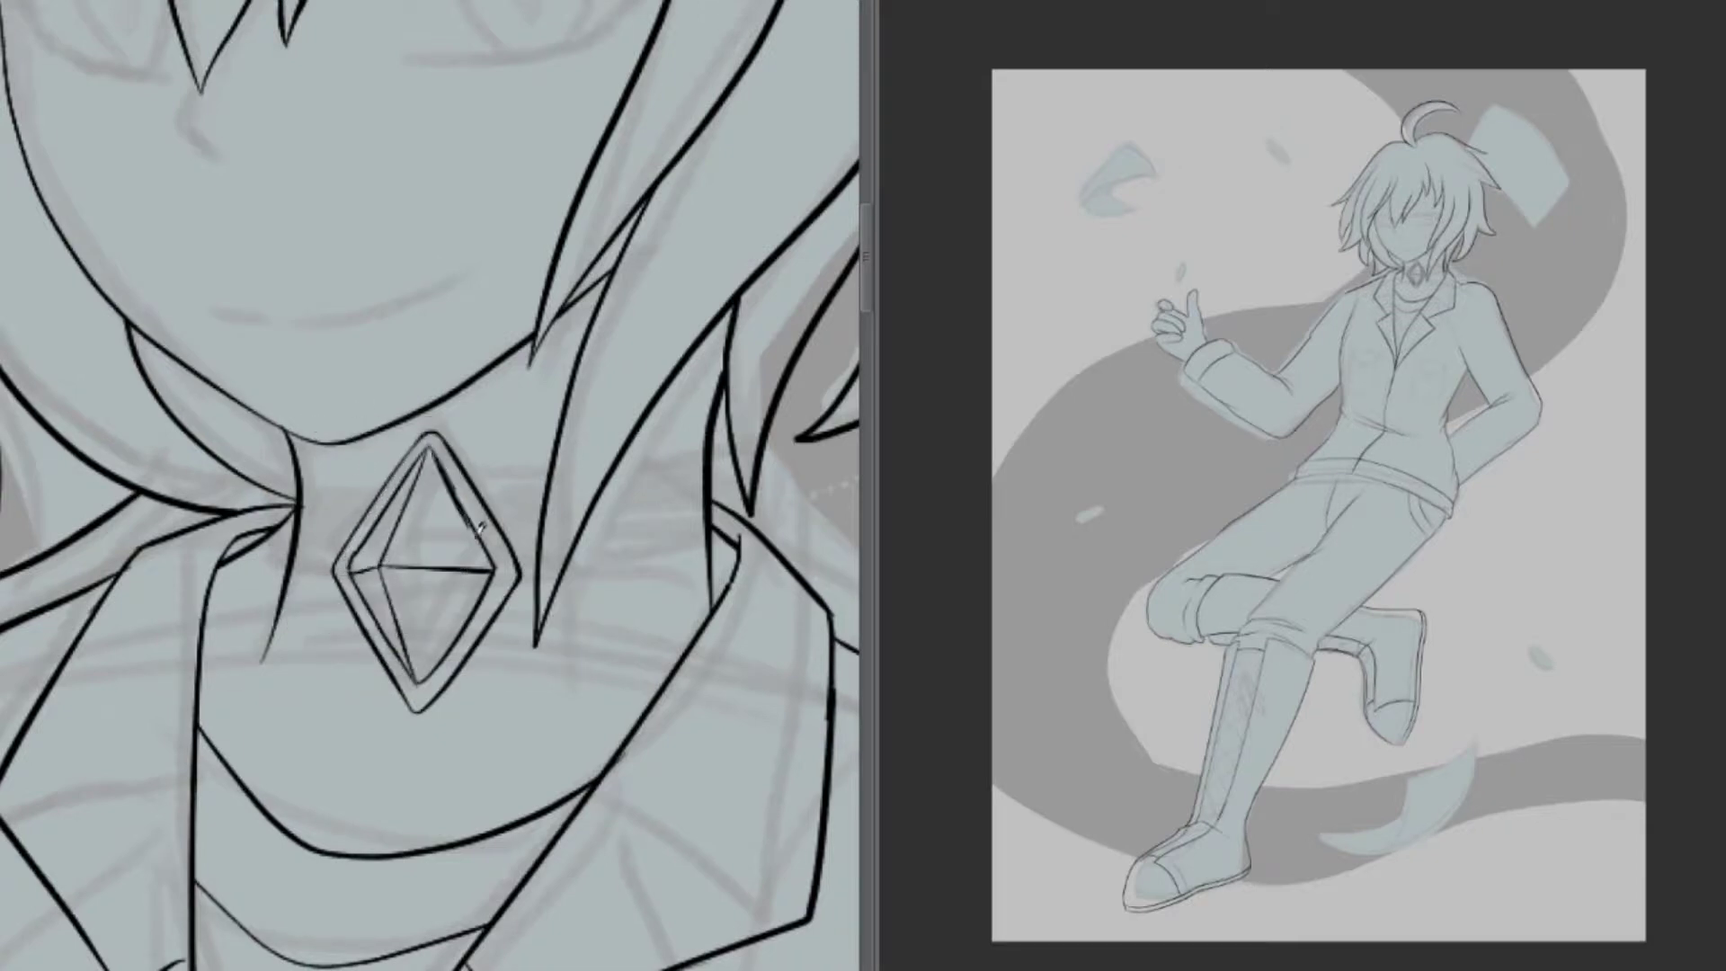
Select the whole throat gem and transform it to a smaller size, centred on the neck
scroll(504, 591, "down", 5)
left_click_drag(270, 598, 256, 773)
key("ctrl+d")
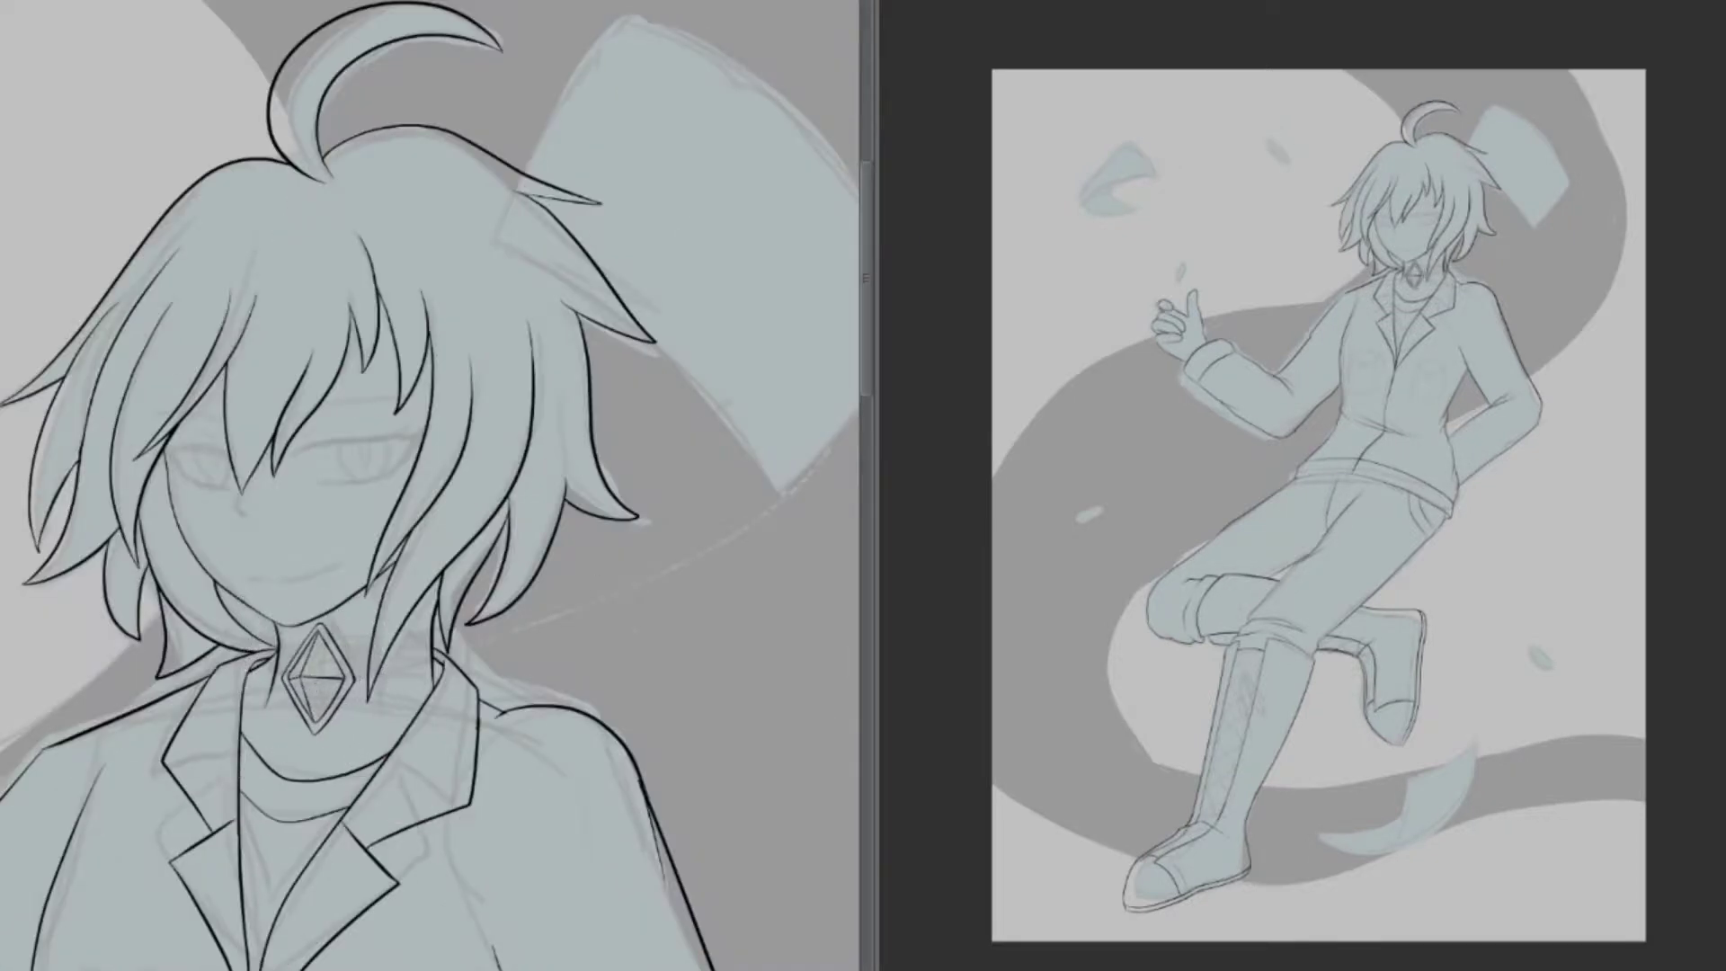
left_click_drag(256, 603, 373, 750)
key("ctrl+t")
key("Return")
Ink the choker band around the neck on both sides of the gem, with closed ends
left_click_drag(447, 634, 274, 645)
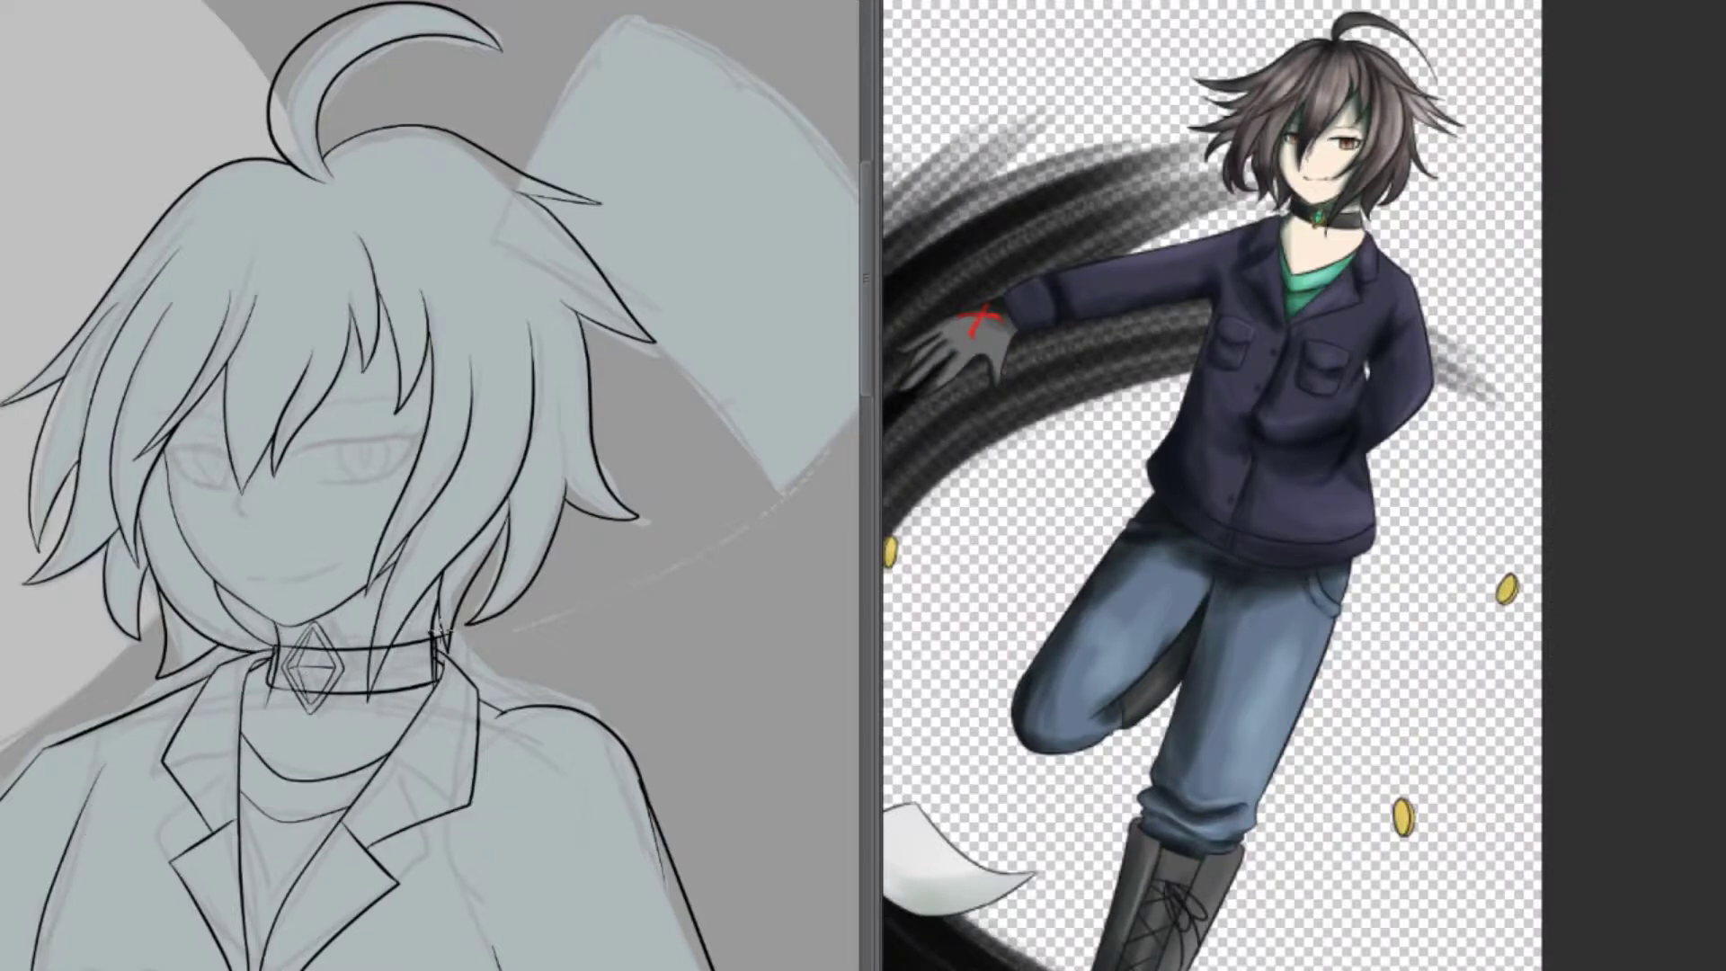
scroll(310, 670, "up", 5)
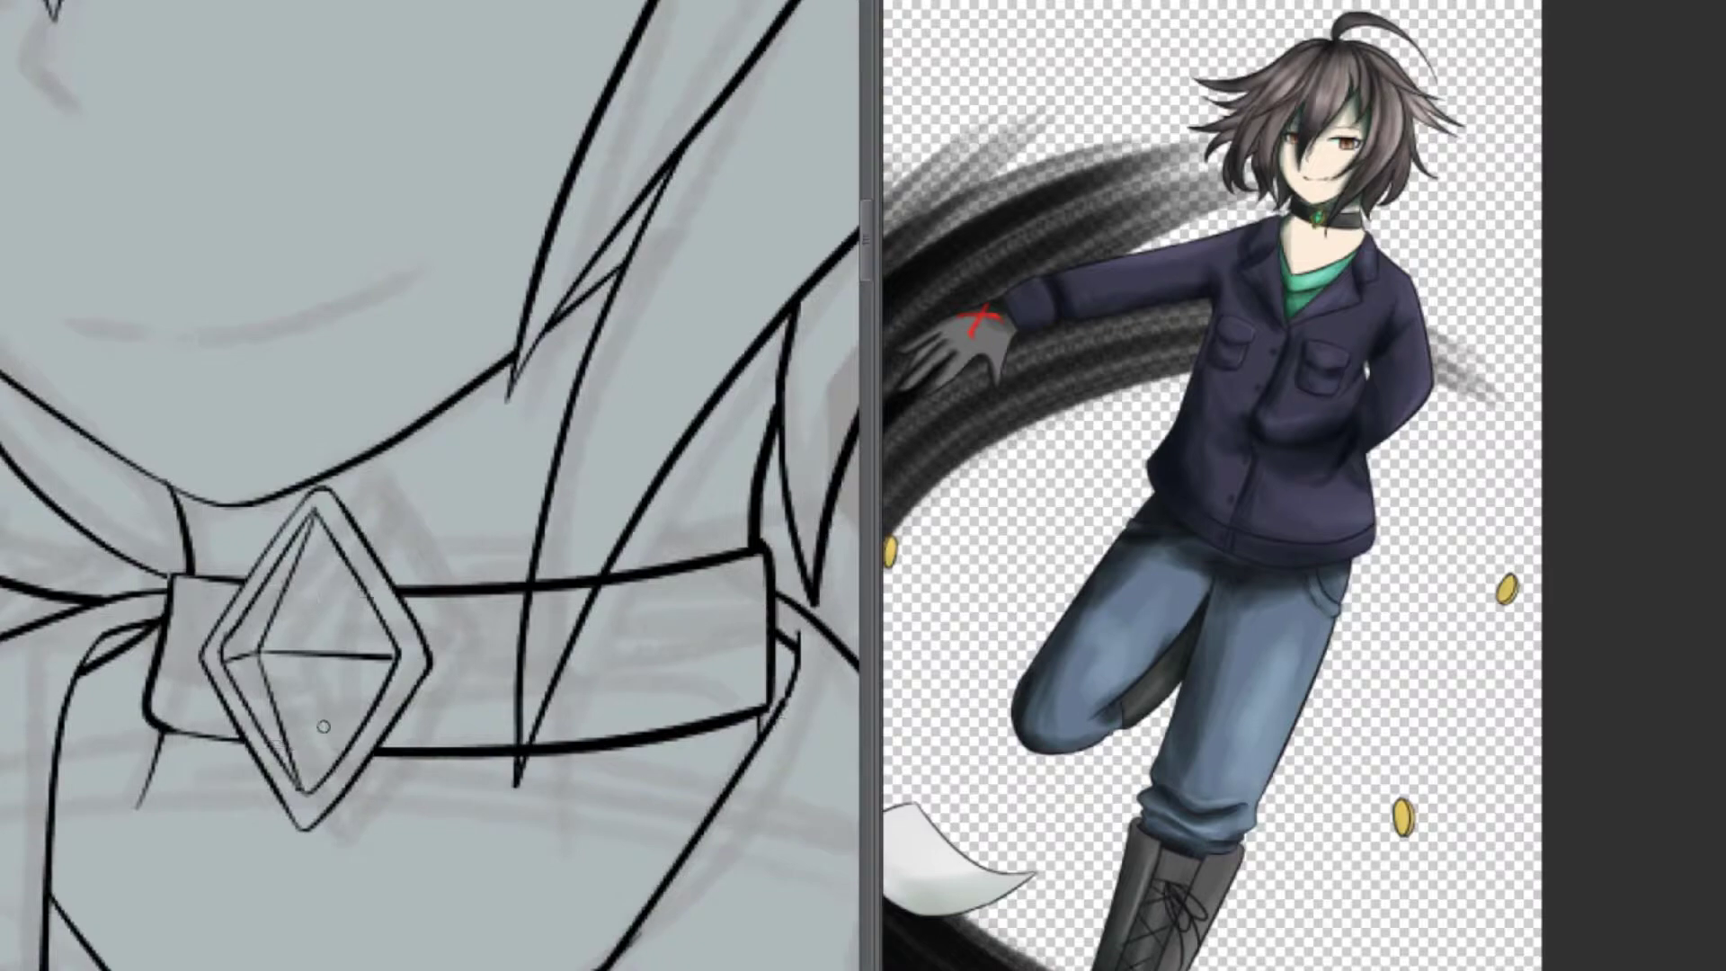
scroll(524, 562, "down", 5)
left_click_drag(431, 629, 494, 283)
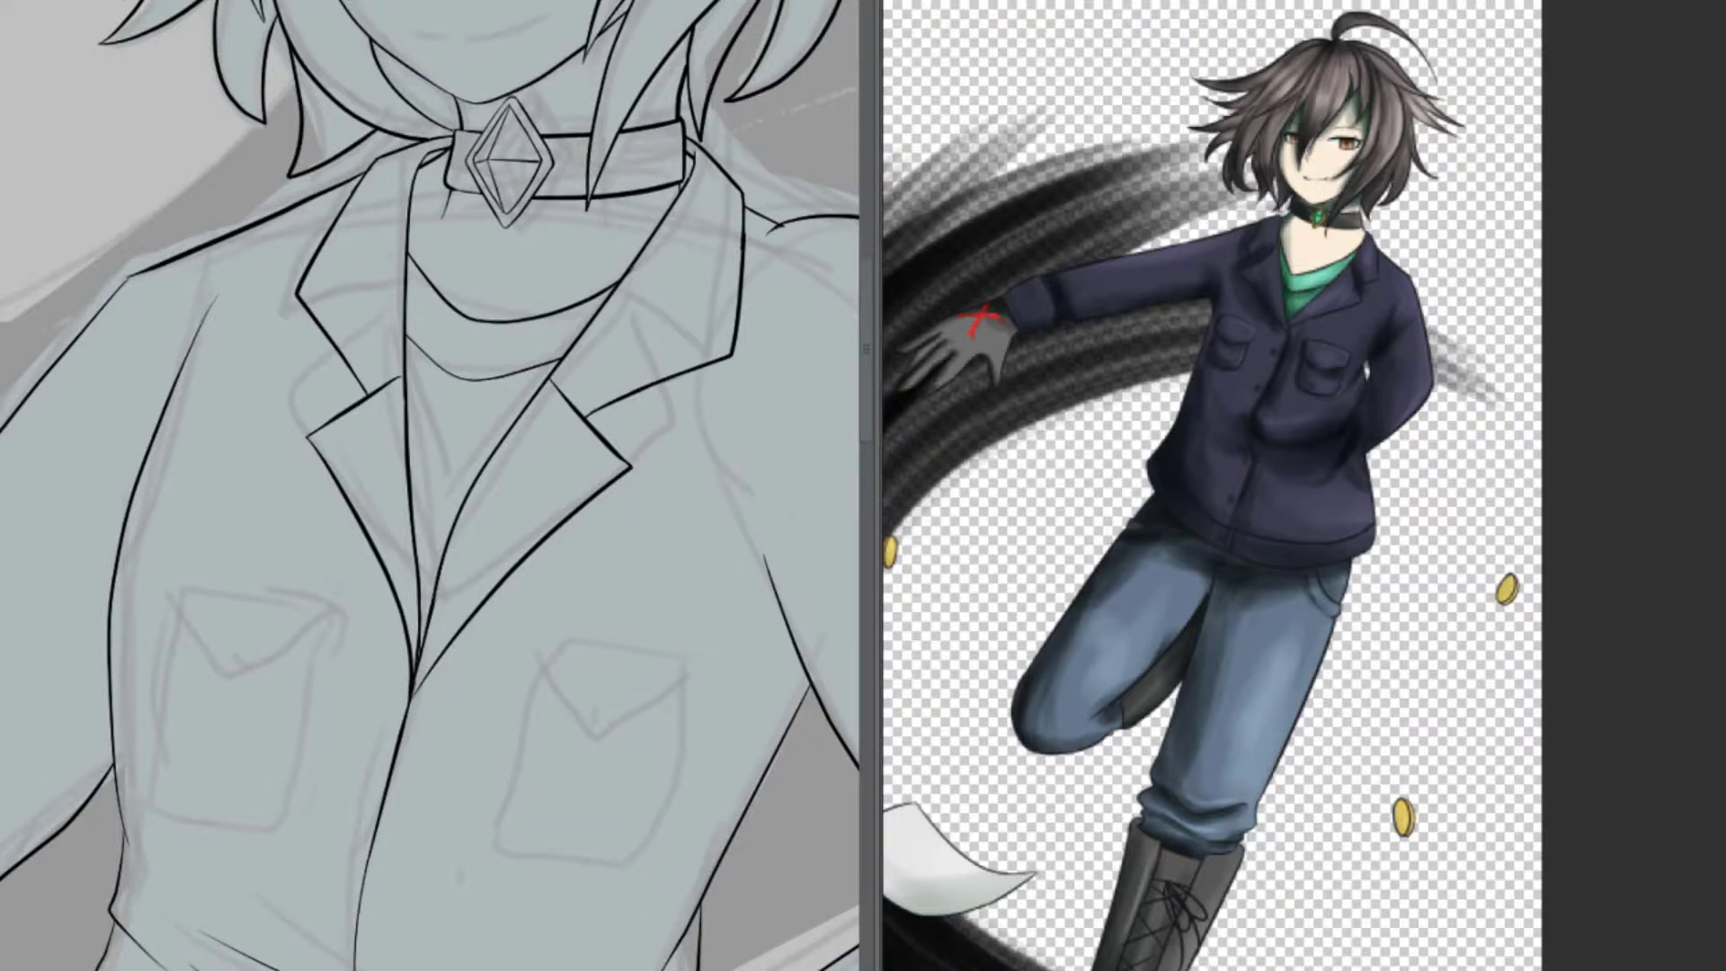
mouse_move(315, 839)
left_mouse_down()
mouse_move(335, 557)
mouse_move(293, 850)
left_mouse_up()
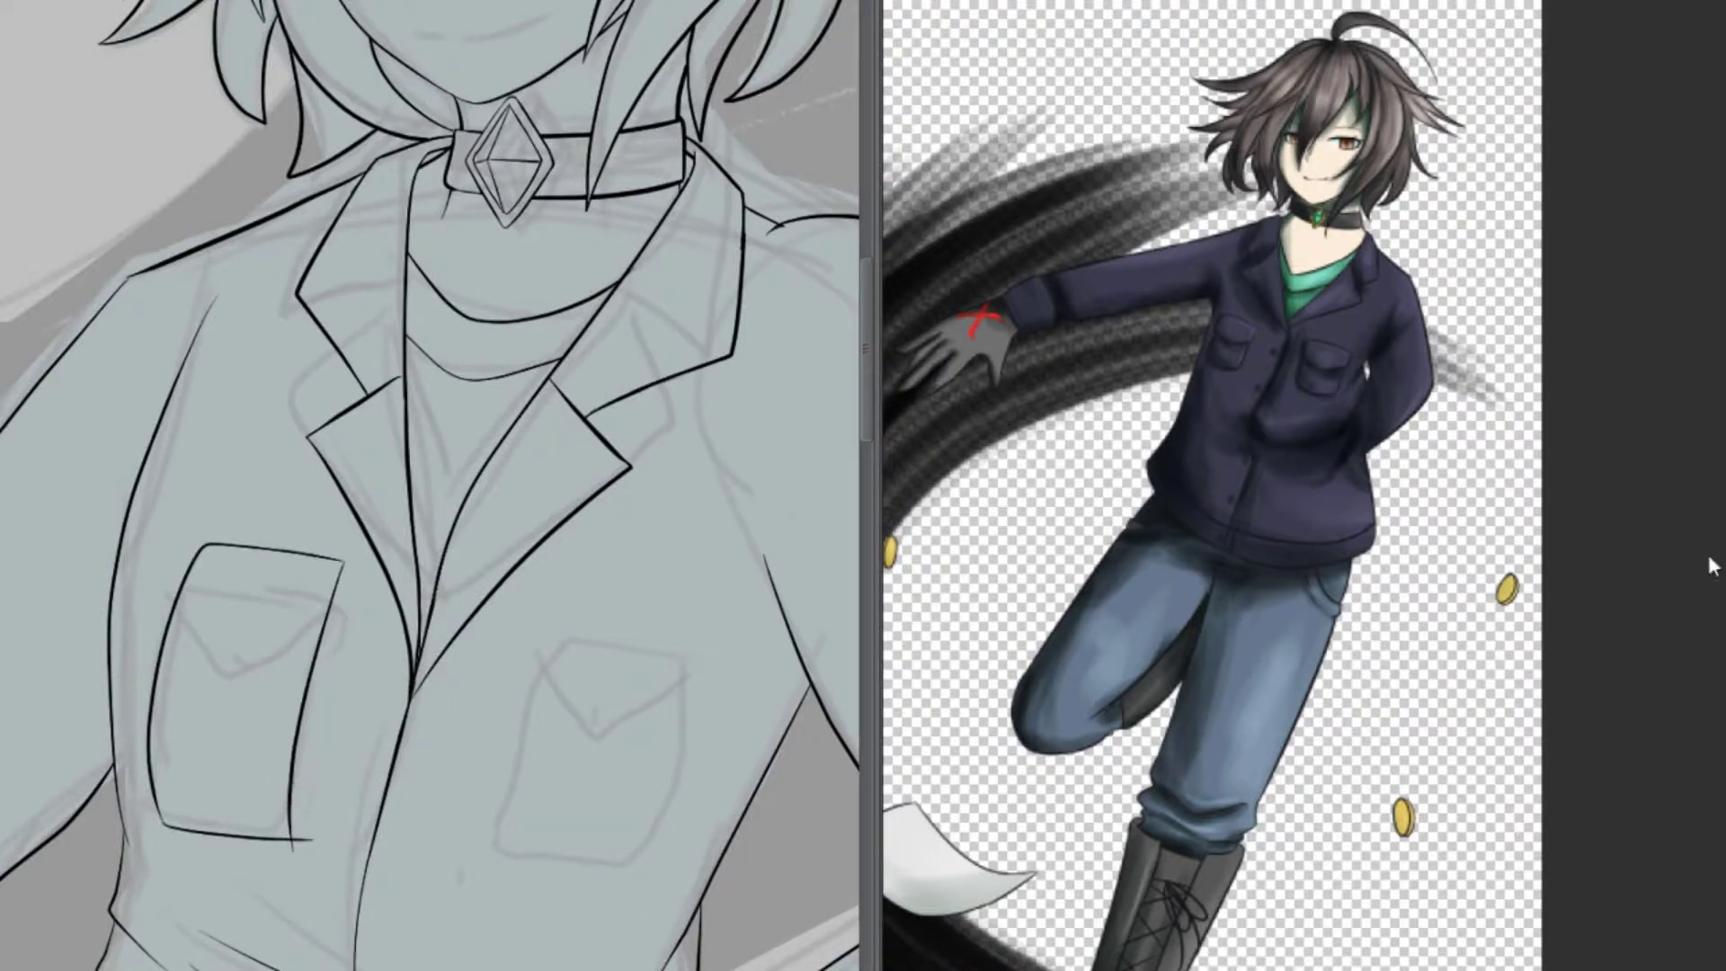
key("ctrl+t")
key("Return")
left_click_drag(270, 542, 296, 843)
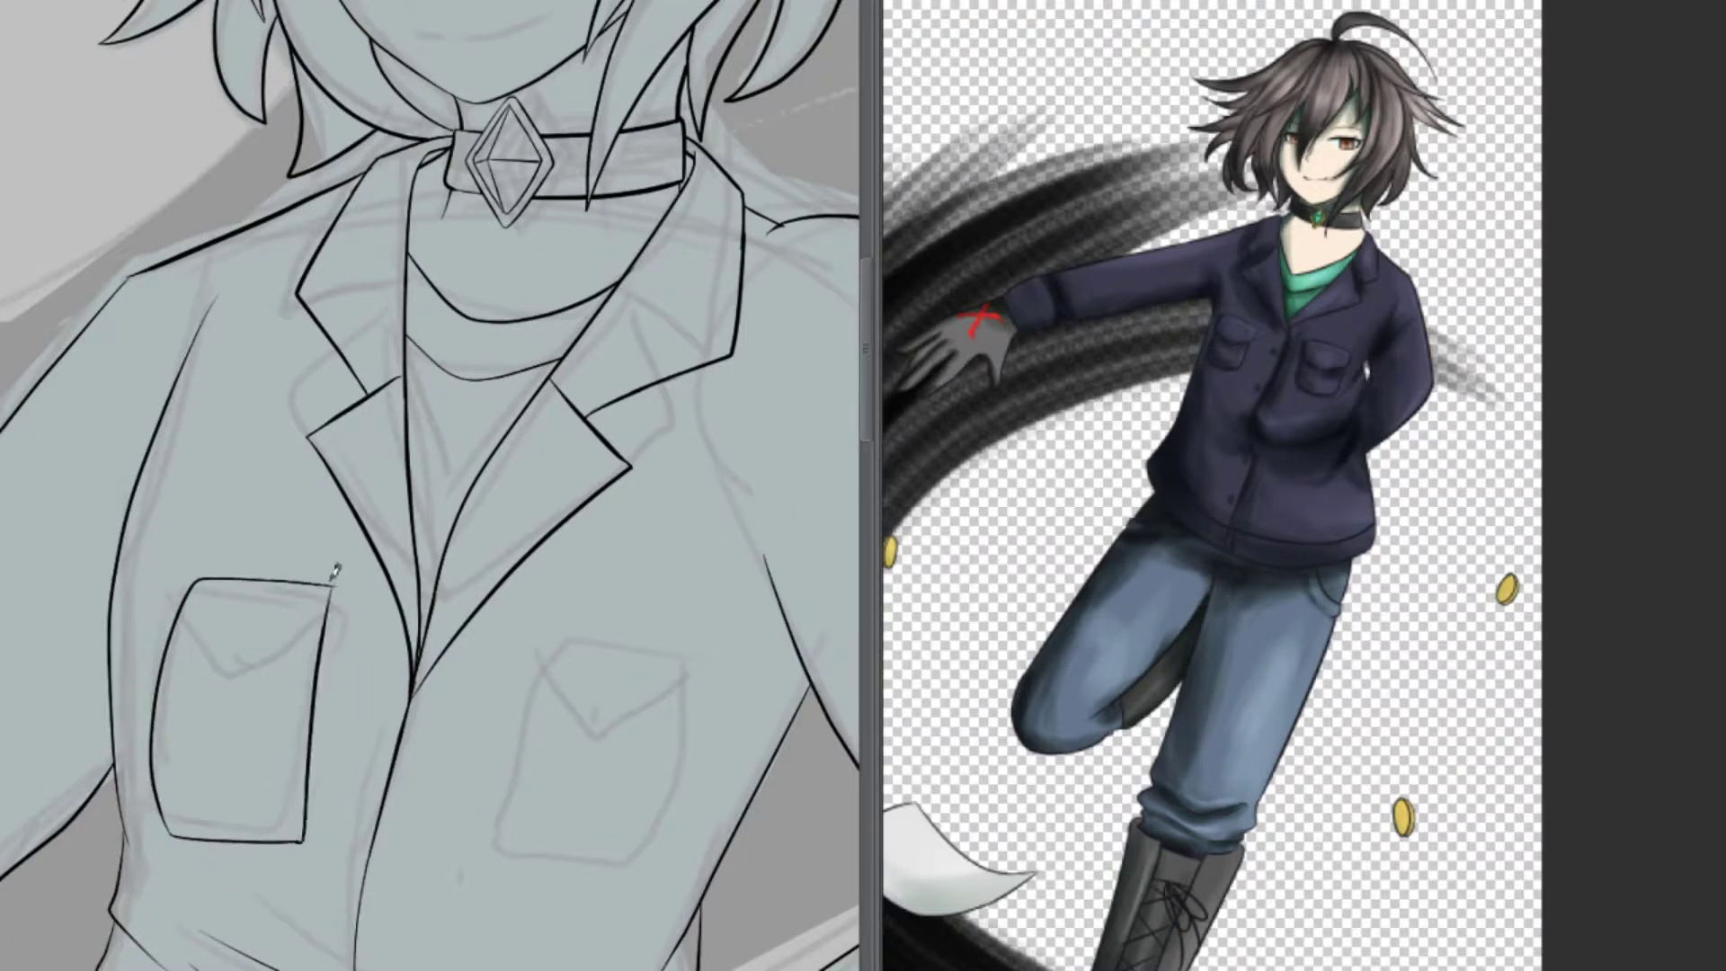
left_click_drag(196, 575, 165, 853)
key("ctrl+z")
key("ctrl+z")
key("ctrl+z")
key("ctrl+z")
Ink the chest pocket on the raised-arm side of the jacket, with a pointed flap above a rectangular pouch
left_click_drag(169, 594, 346, 621)
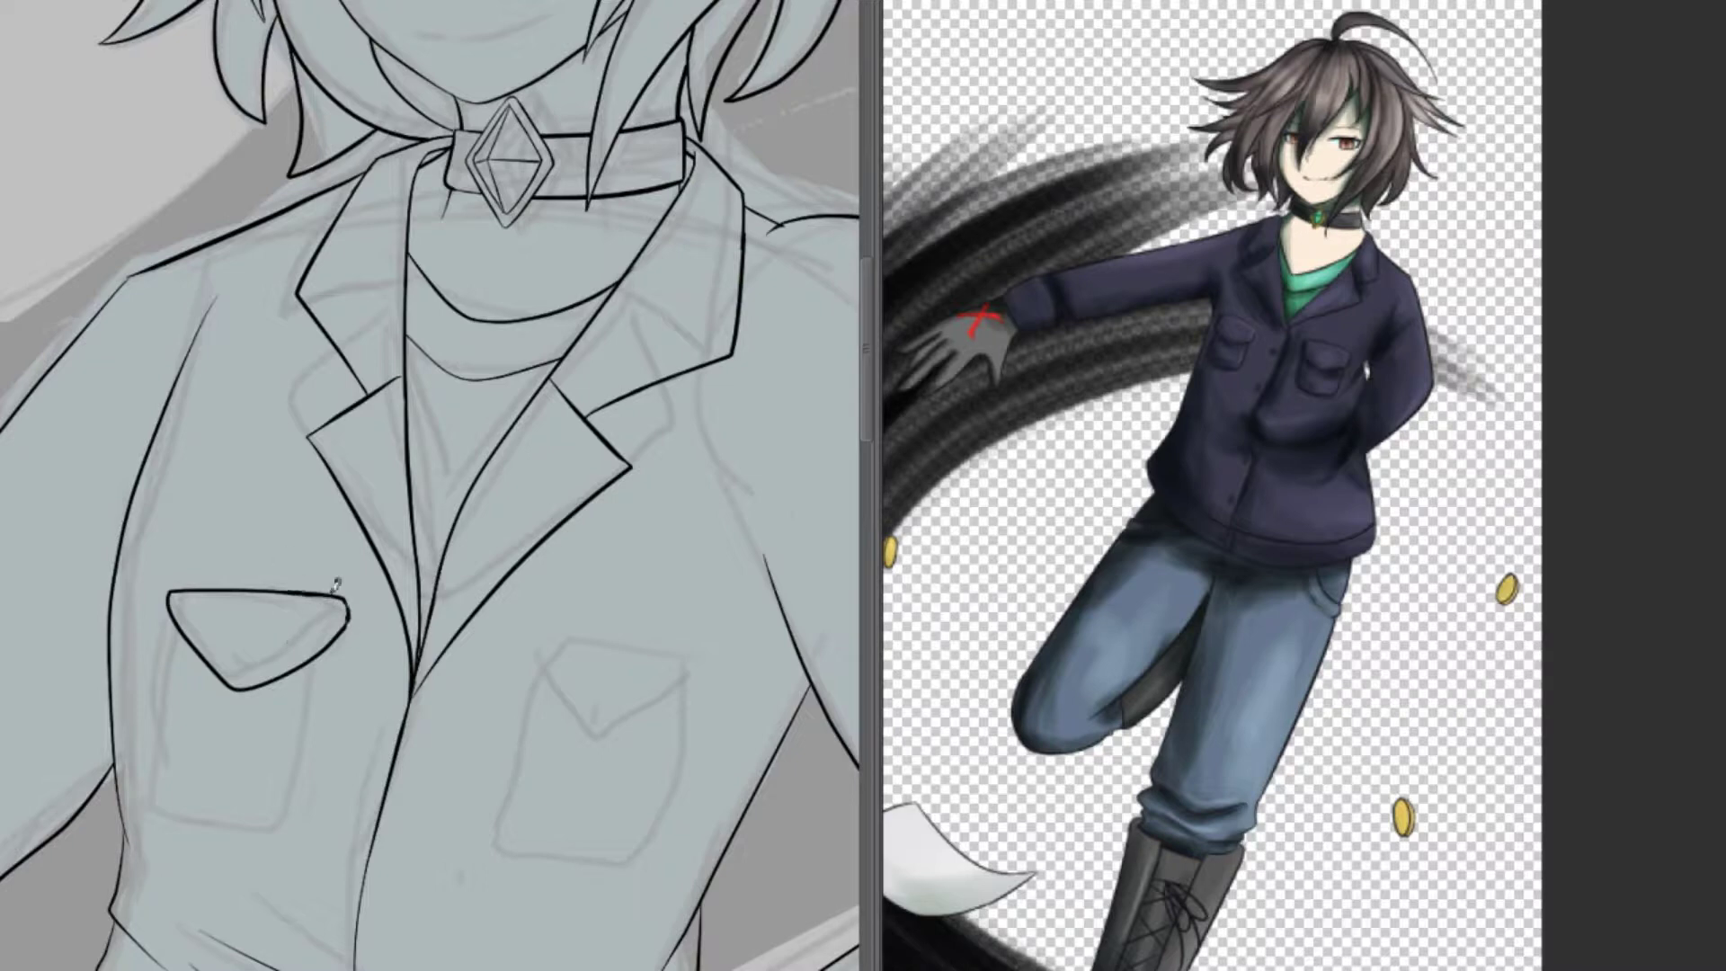
left_click_drag(164, 589, 304, 818)
left_click_drag(334, 593, 307, 816)
Duplicate the inked chest pocket onto the jacket's other side, rotating and fitting it to the sketched pocket
mouse_move(241, 533)
left_mouse_down()
mouse_move(326, 852)
mouse_move(238, 534)
left_mouse_up()
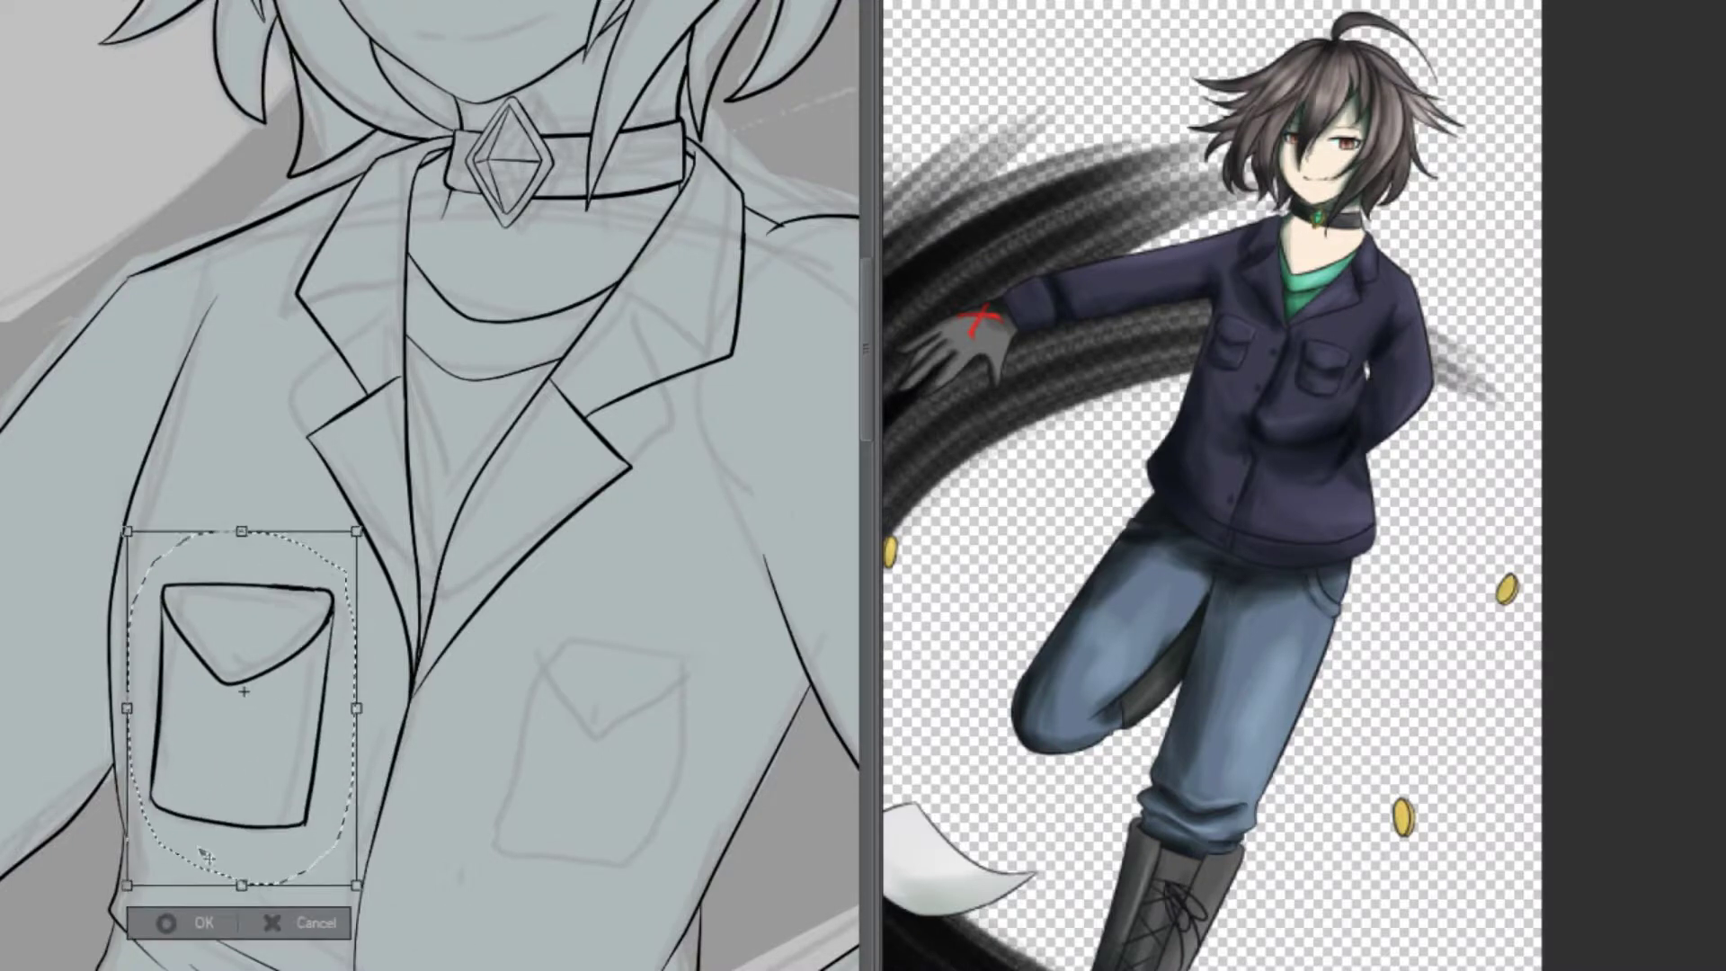
left_click_drag(242, 701, 585, 720)
key("ctrl+t")
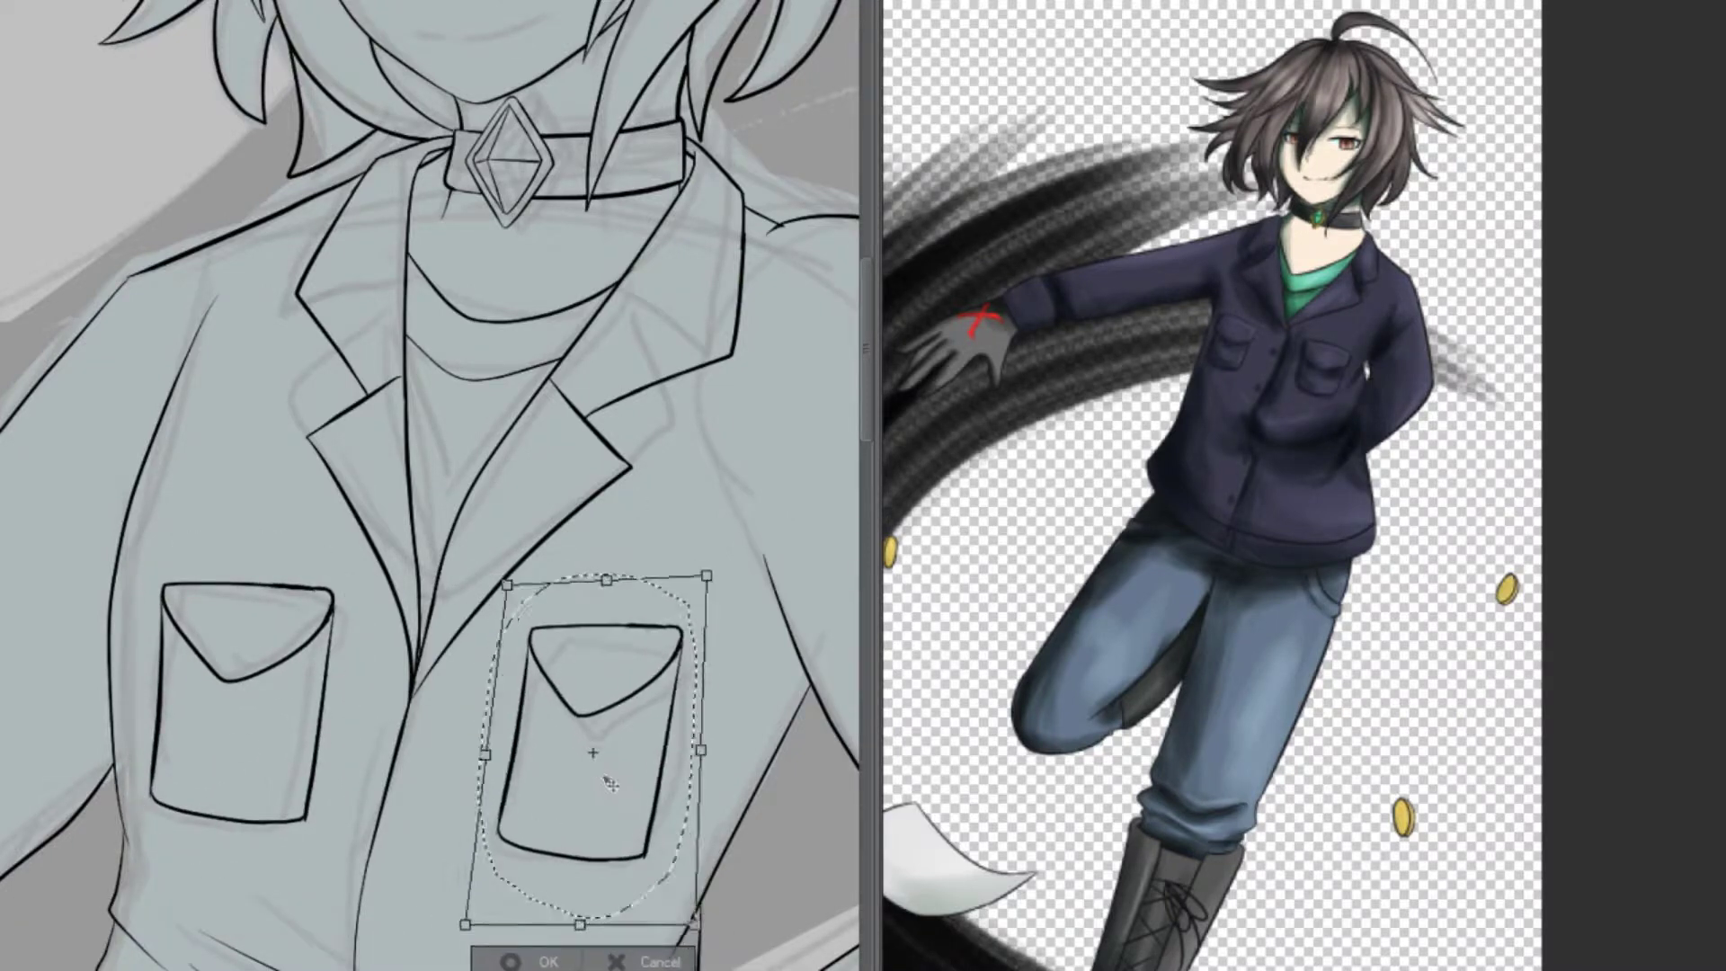
left_click_drag(454, 755, 556, 852)
key("Return")
Draw a solid black button beside the jacket's front opening and place copies down to the hem, five buttons altogether
key("ctrl+minus")
key("ctrl+plus")
left_click(580, 526)
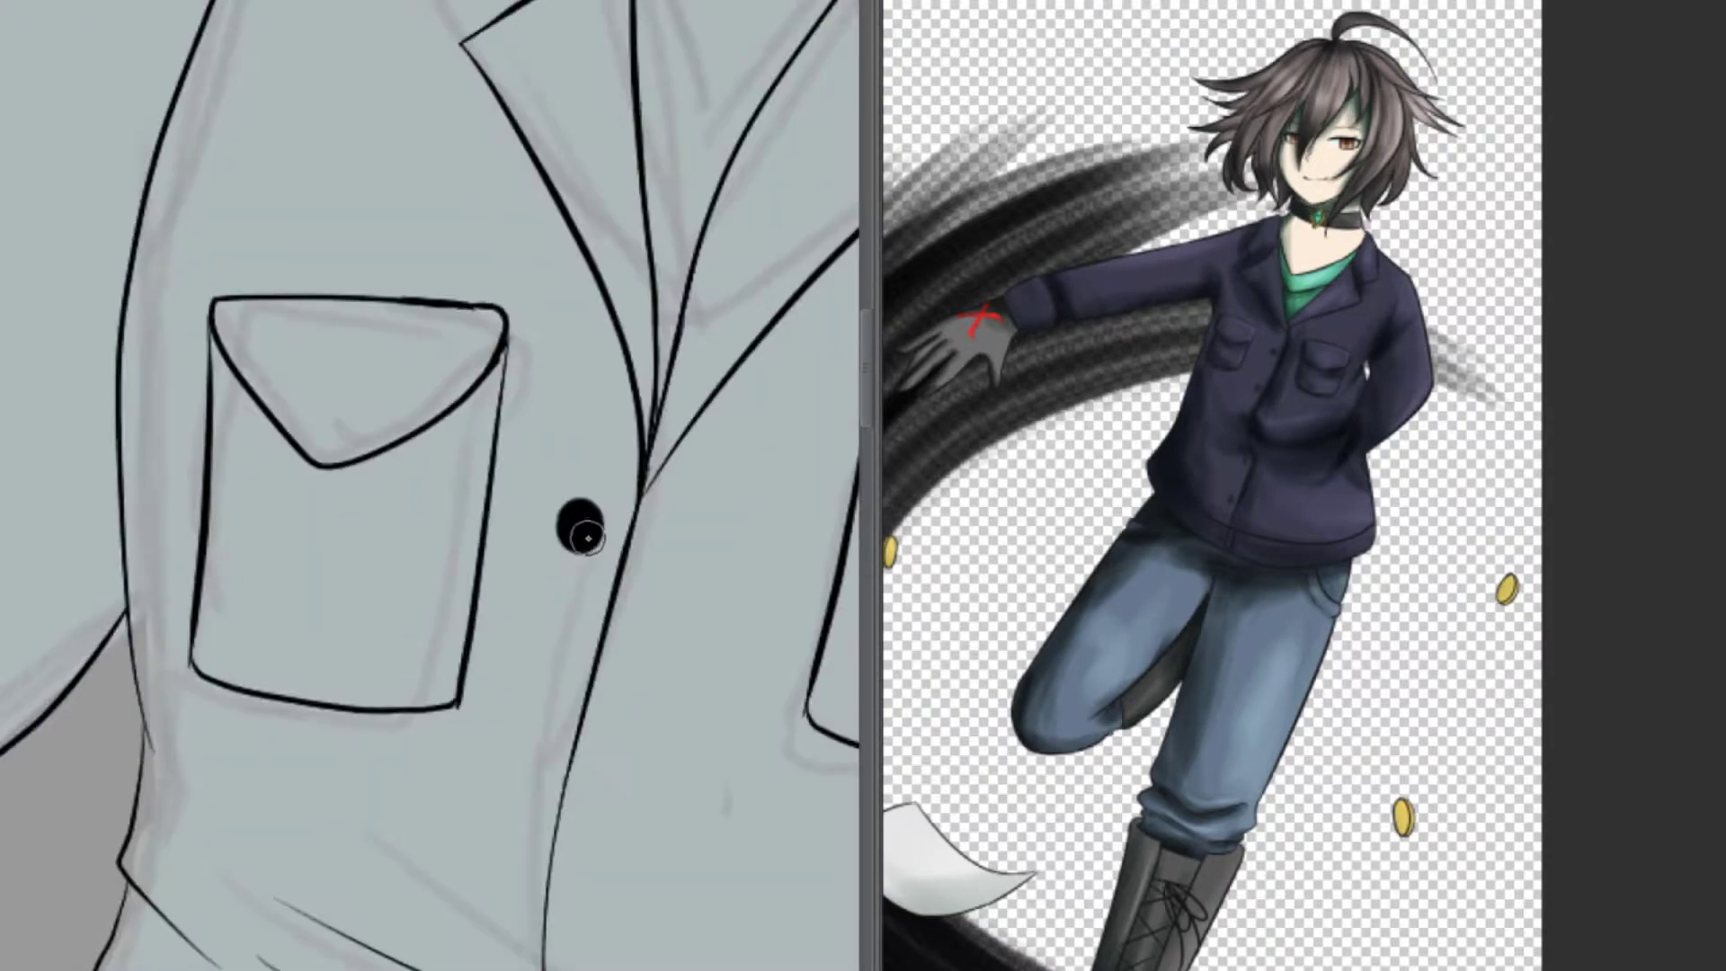
key("ctrl+t")
left_click_drag(580, 526, 513, 807)
key("ctrl+minus")
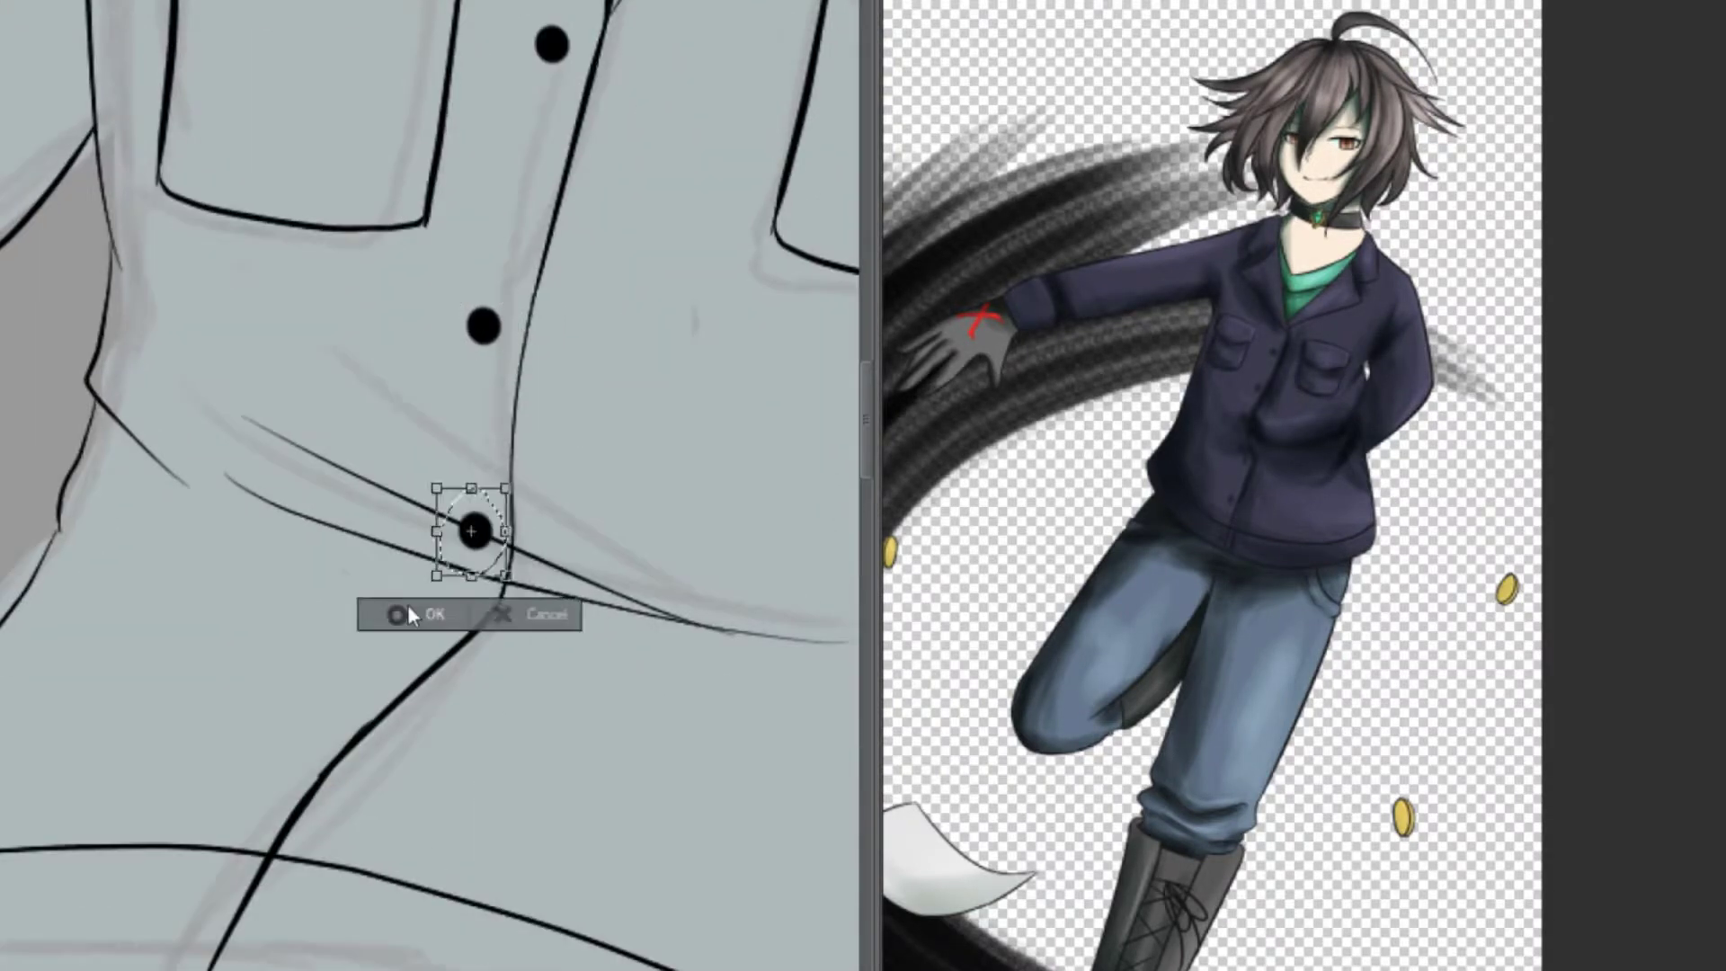
key("Return")
left_click_drag(471, 524, 174, 914)
key("Return")
key("Return")
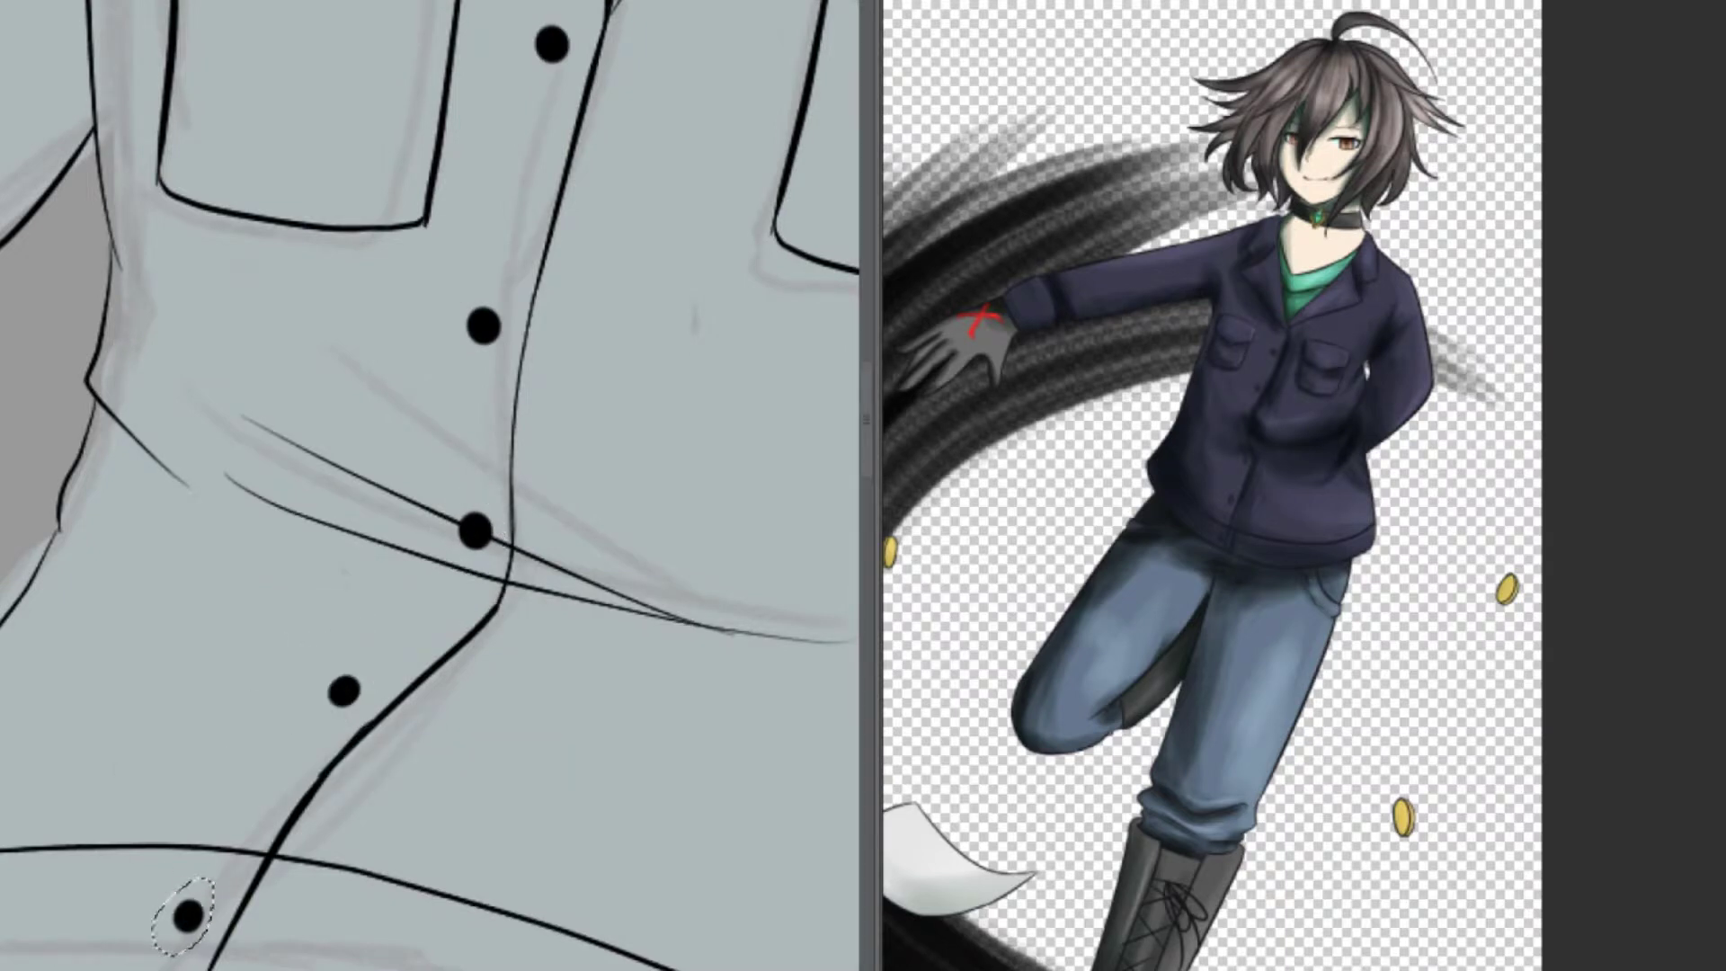
key("ctrl+d")
key("ctrl+minus")
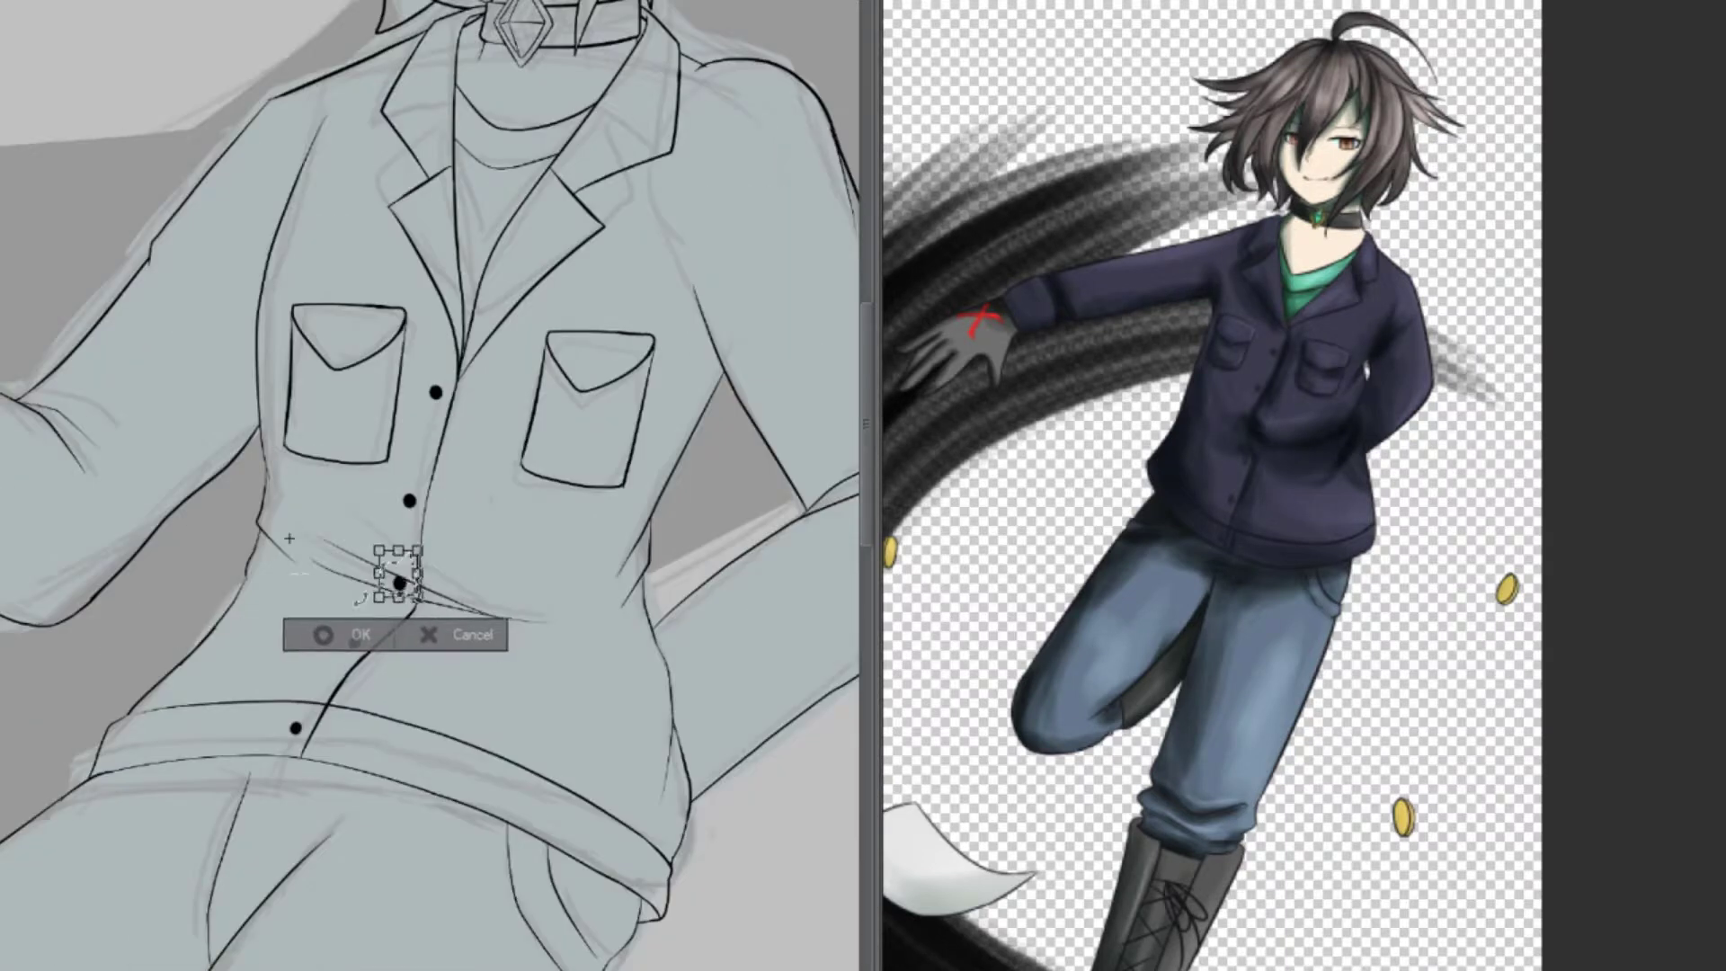
key("ctrl+minus")
Ink the face's nose, smiling mouth and the upper lid line of the uncovered eye
key("ctrl+plus")
key("ctrl+plus")
key("ctrl+plus")
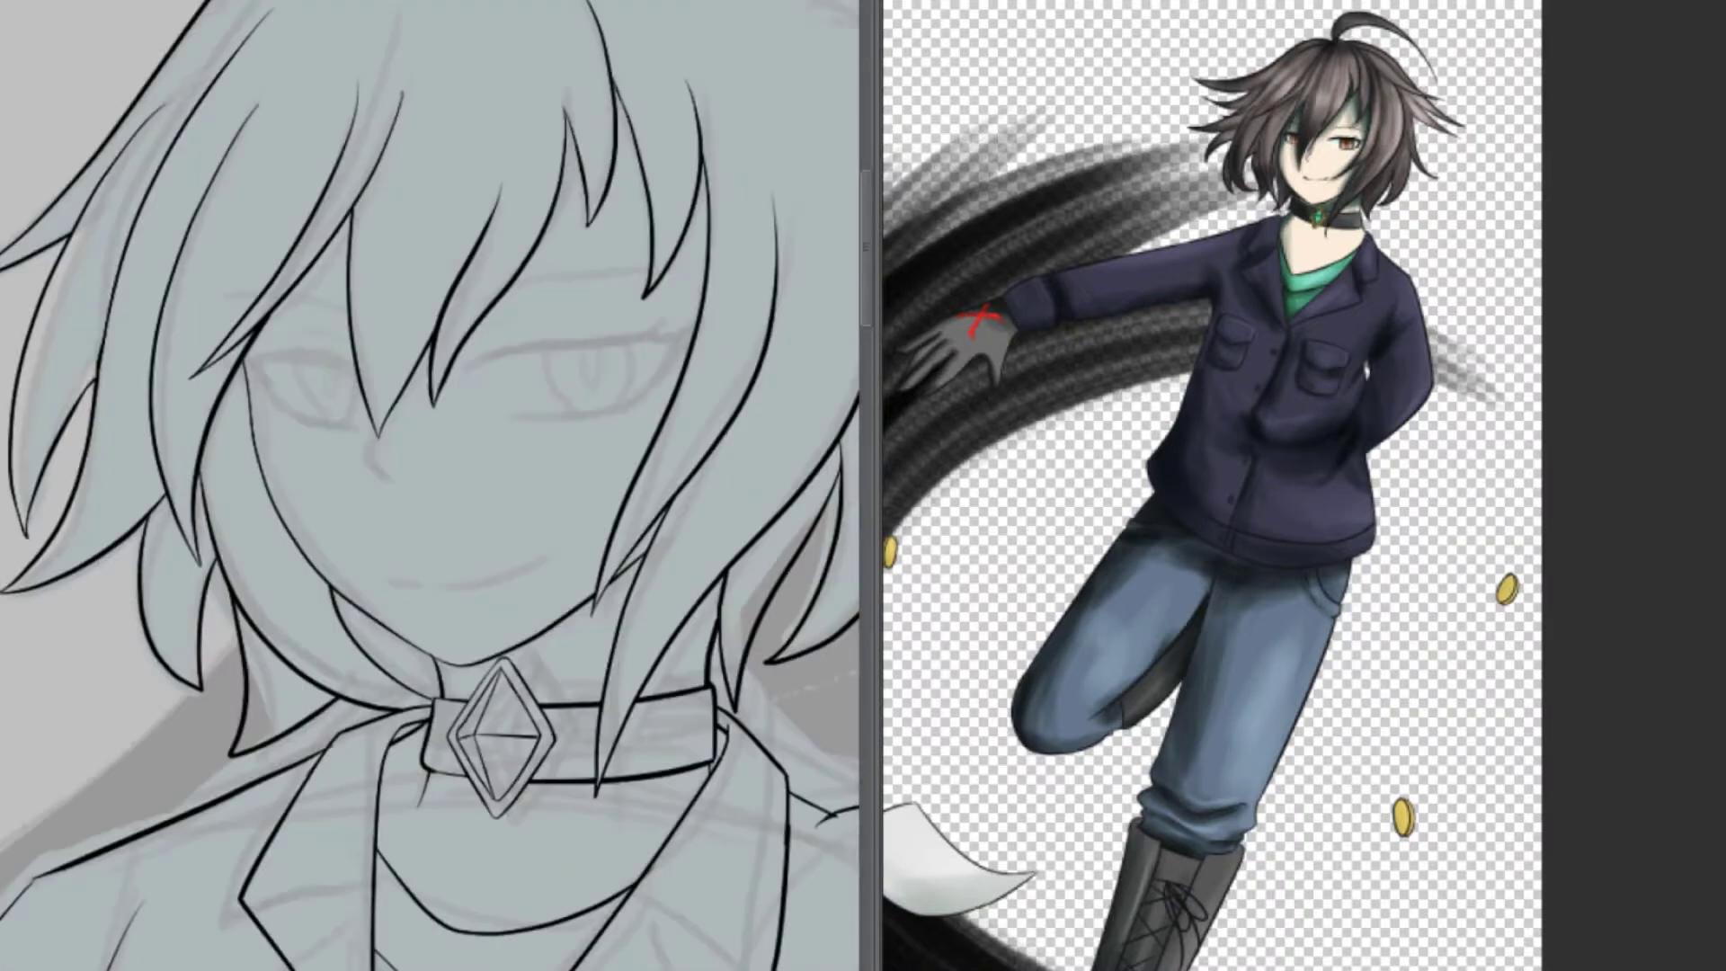
left_click_drag(494, 359, 682, 327)
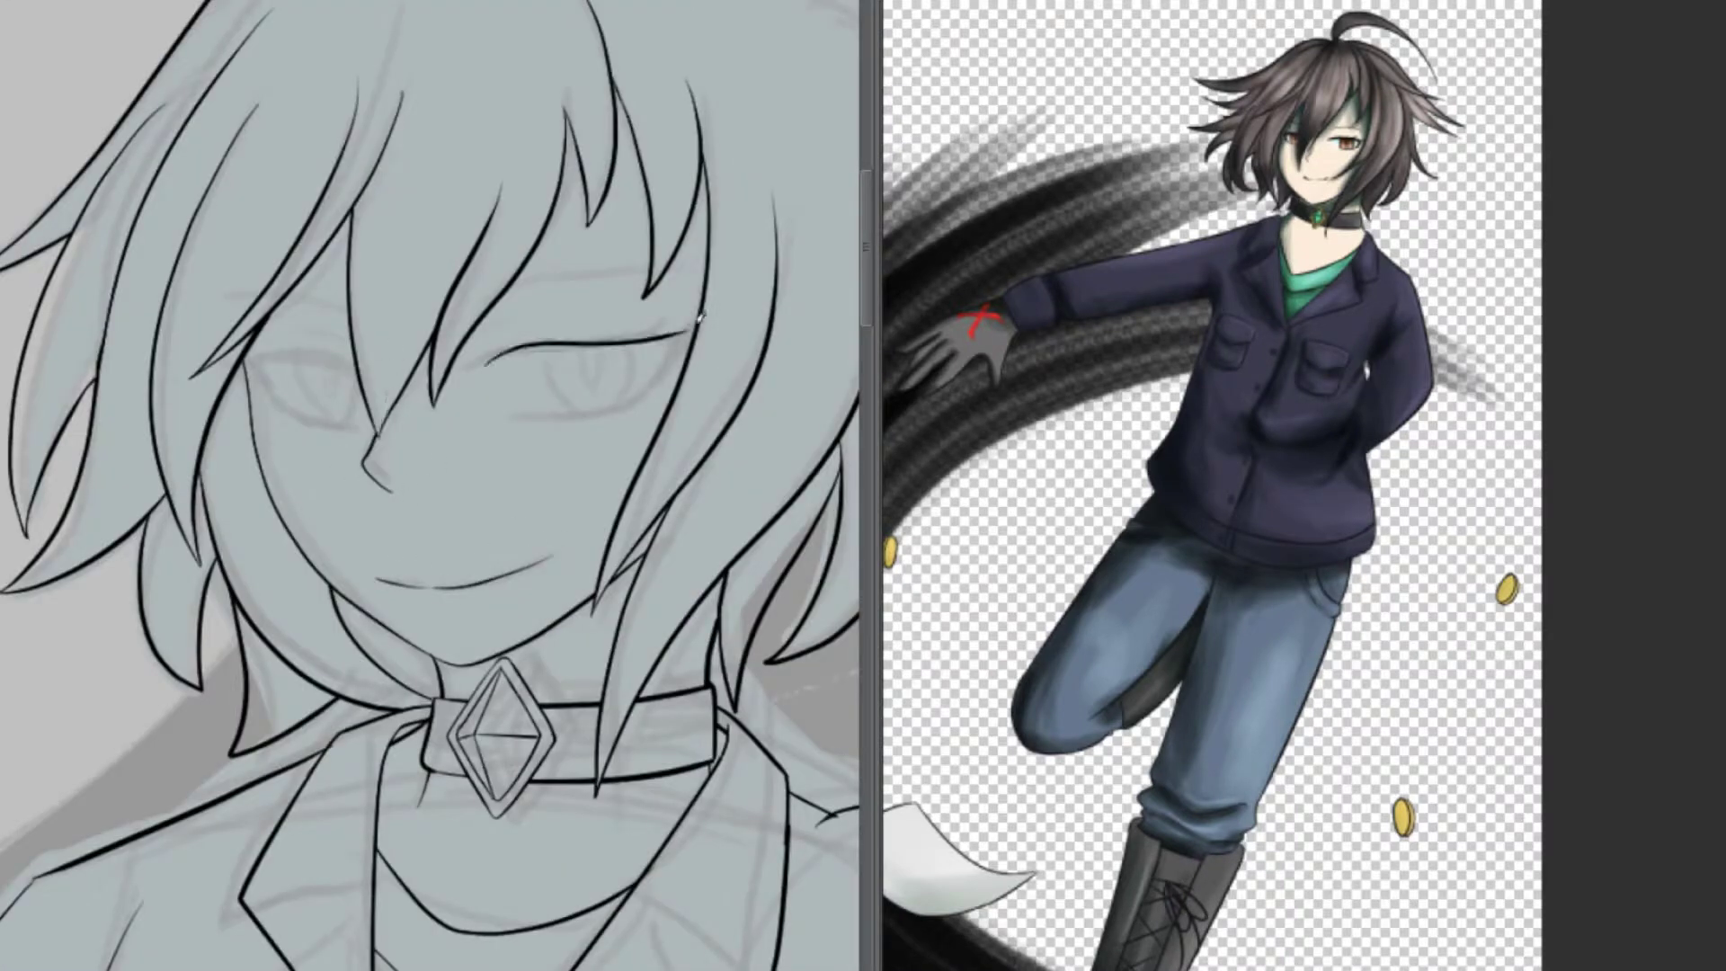
Ink the uncovered eye's iris, lower lid, thick lashes and the thin line above it, refining the outer corner
mouse_move(526, 420)
left_mouse_down()
mouse_move(679, 326)
mouse_move(623, 325)
left_mouse_up()
left_click_drag(490, 293, 679, 267)
left_click_drag(536, 266, 530, 270)
left_click_drag(589, 373, 575, 394)
key("ctrl+d")
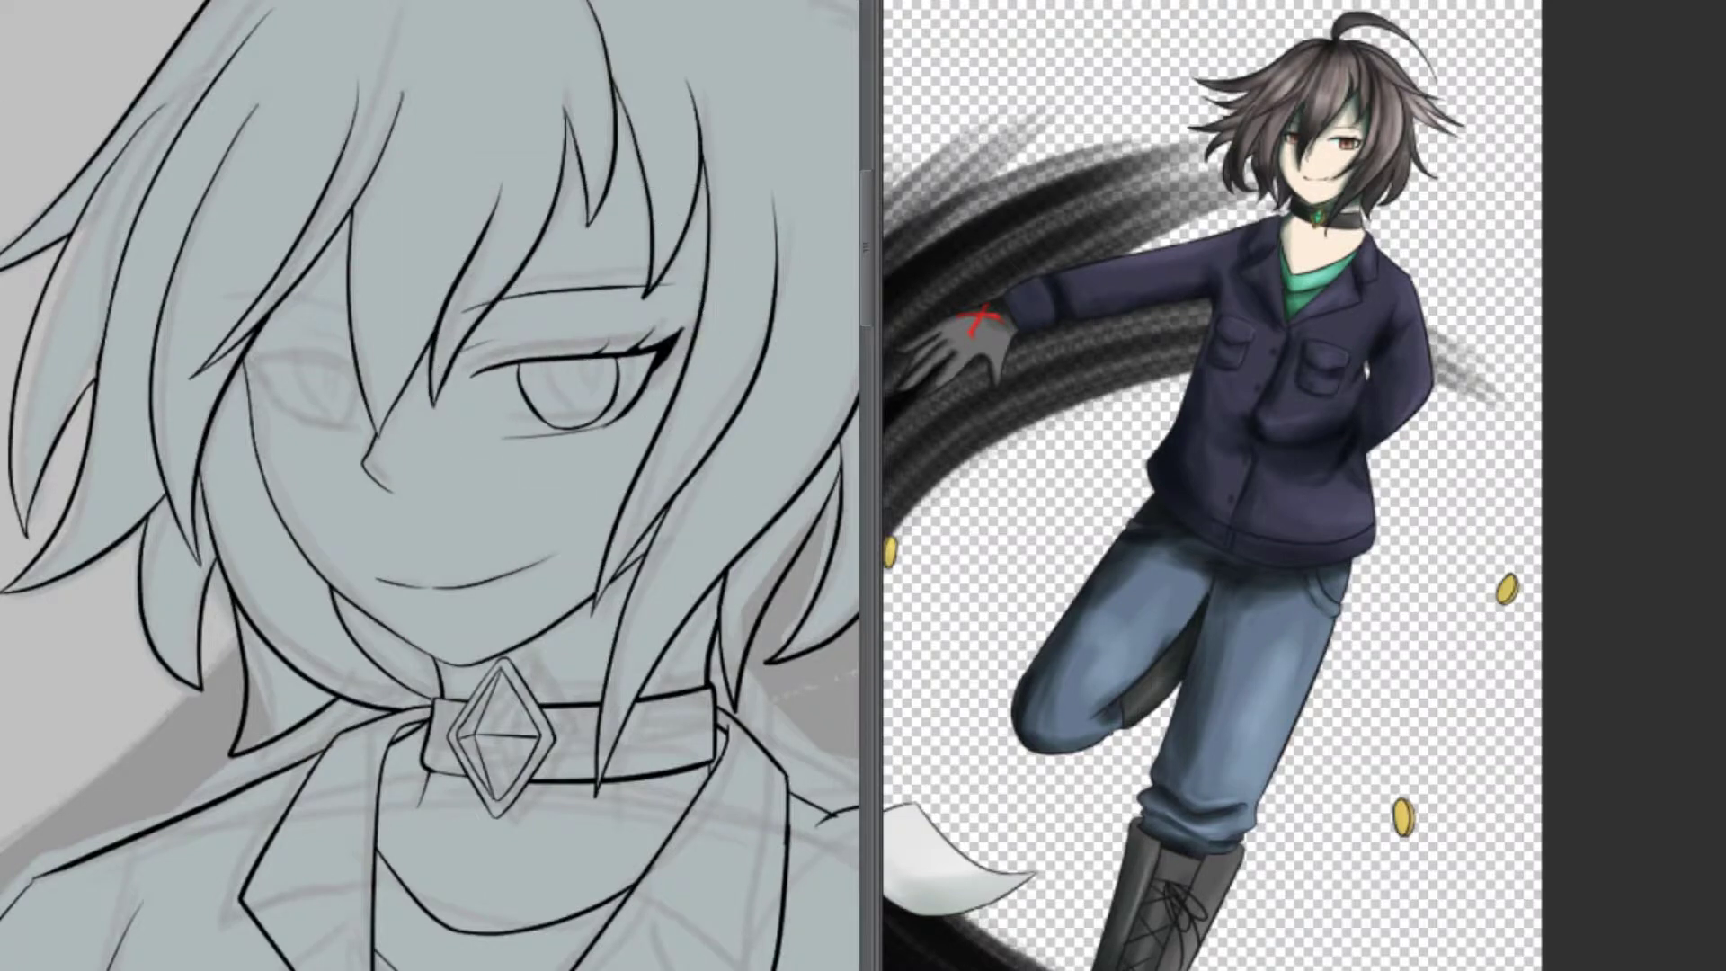
left_click_drag(682, 333, 632, 347)
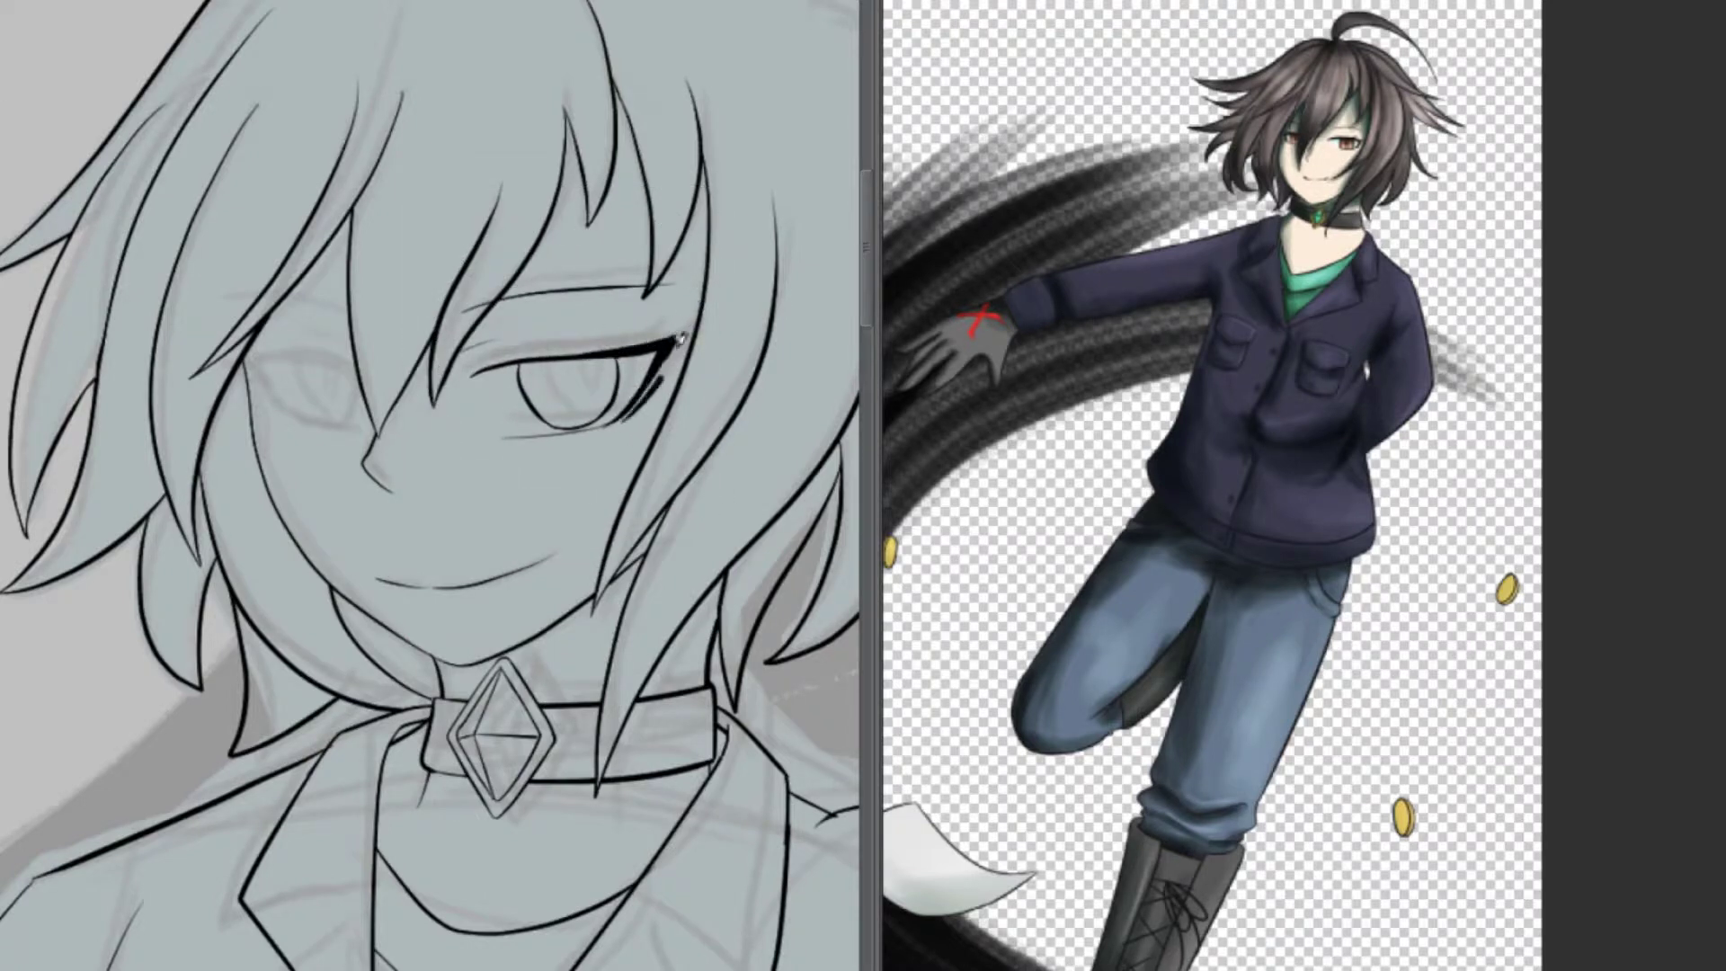
mouse_move(460, 350)
left_mouse_down()
mouse_move(551, 338)
mouse_move(562, 358)
left_mouse_up()
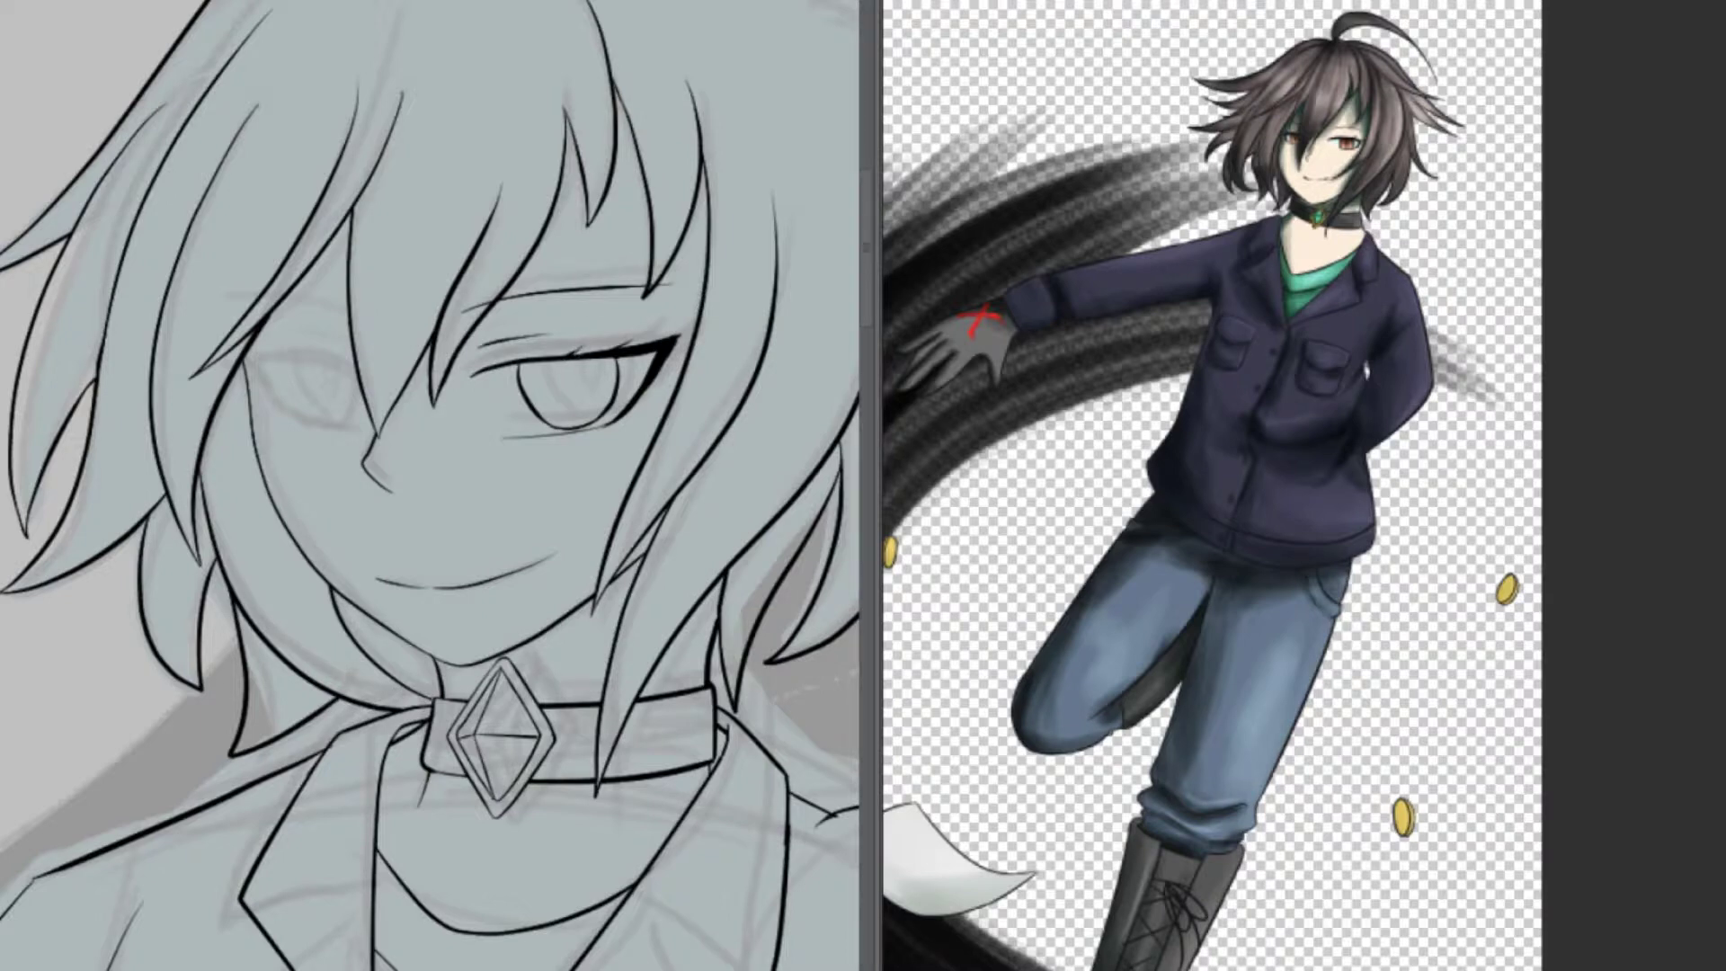
Ink the other eye's lids, lashes and iris, reshaping it with a transform to fit the sketch
mouse_move(245, 348)
left_mouse_down()
mouse_move(350, 368)
mouse_move(340, 424)
left_mouse_up()
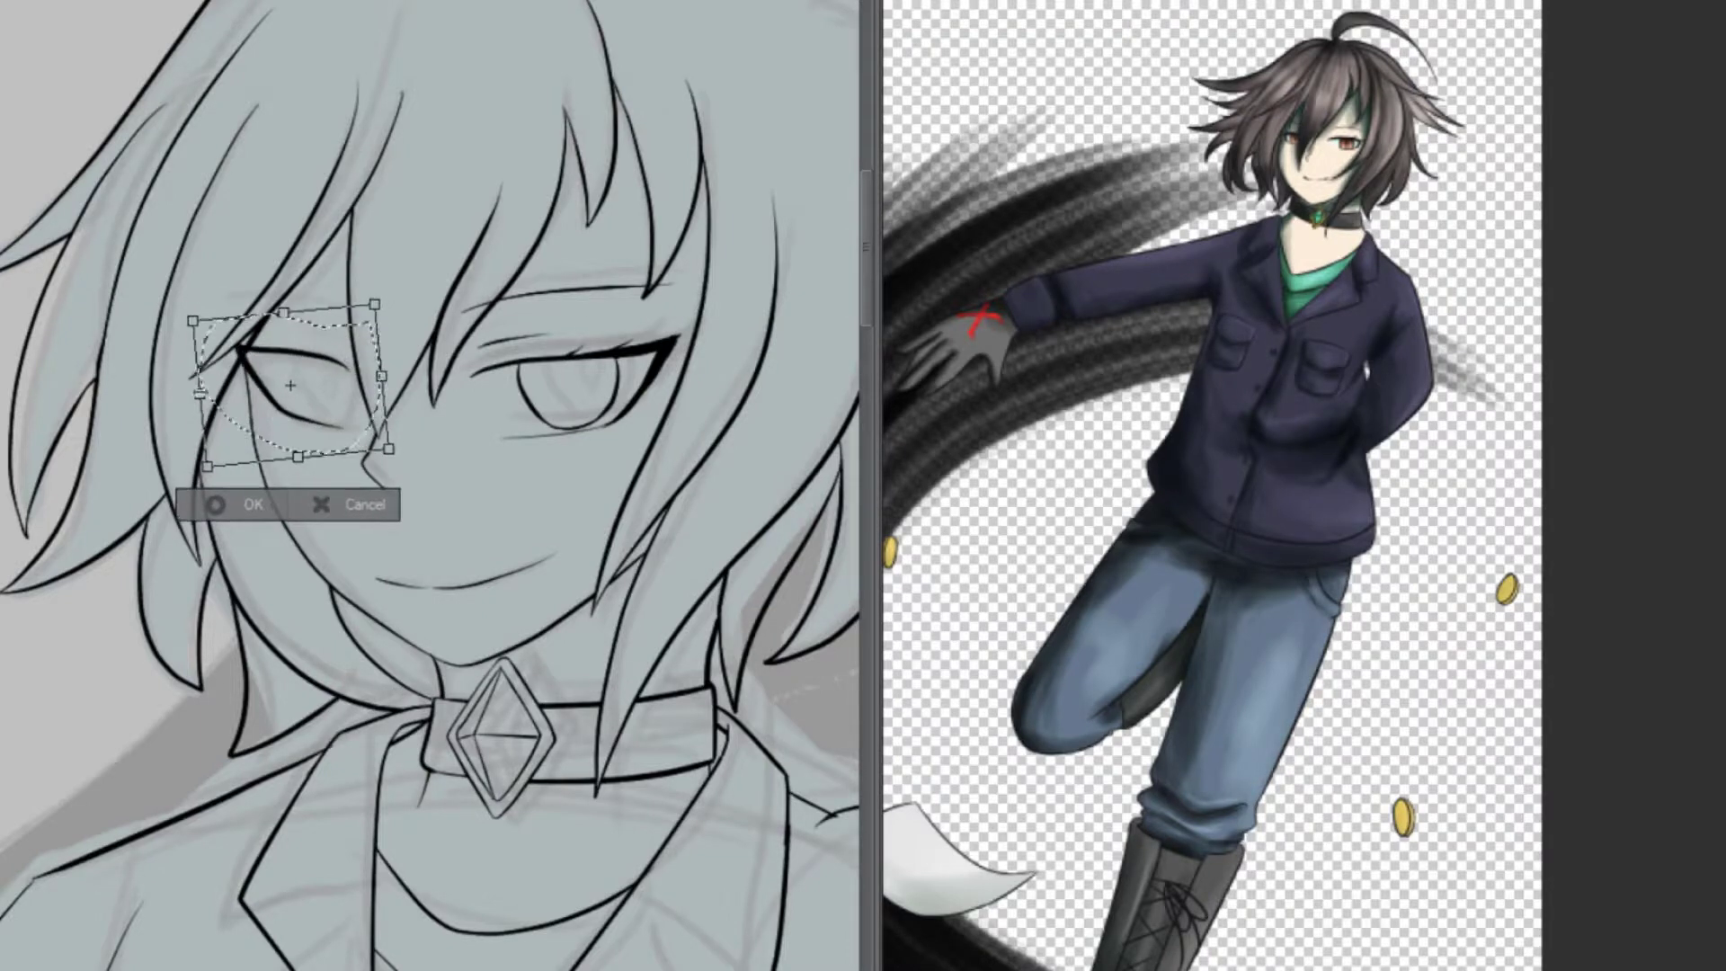
mouse_move(316, 333)
left_mouse_down()
mouse_move(344, 344)
mouse_move(184, 355)
mouse_move(357, 382)
left_mouse_up()
key("ctrl+t")
key("Return")
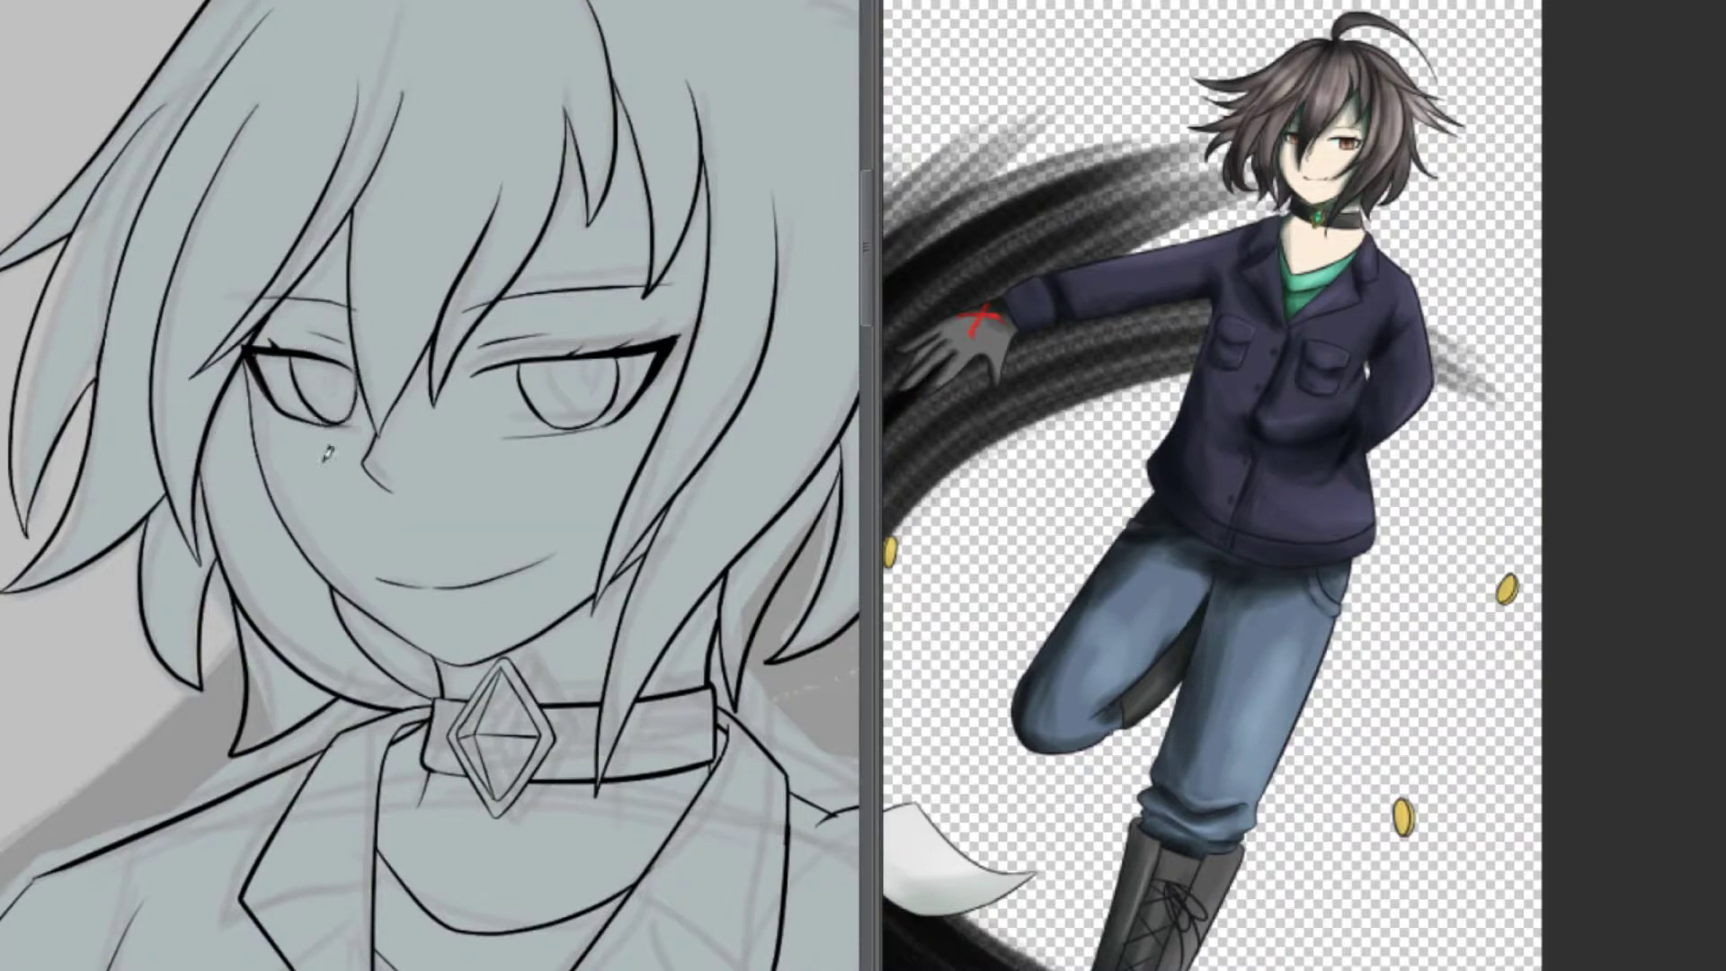
Ink the outlines of the three floating paper sheets: behind the head, above the raised hand and below the bent leg
scroll(644, 730, "down", 1)
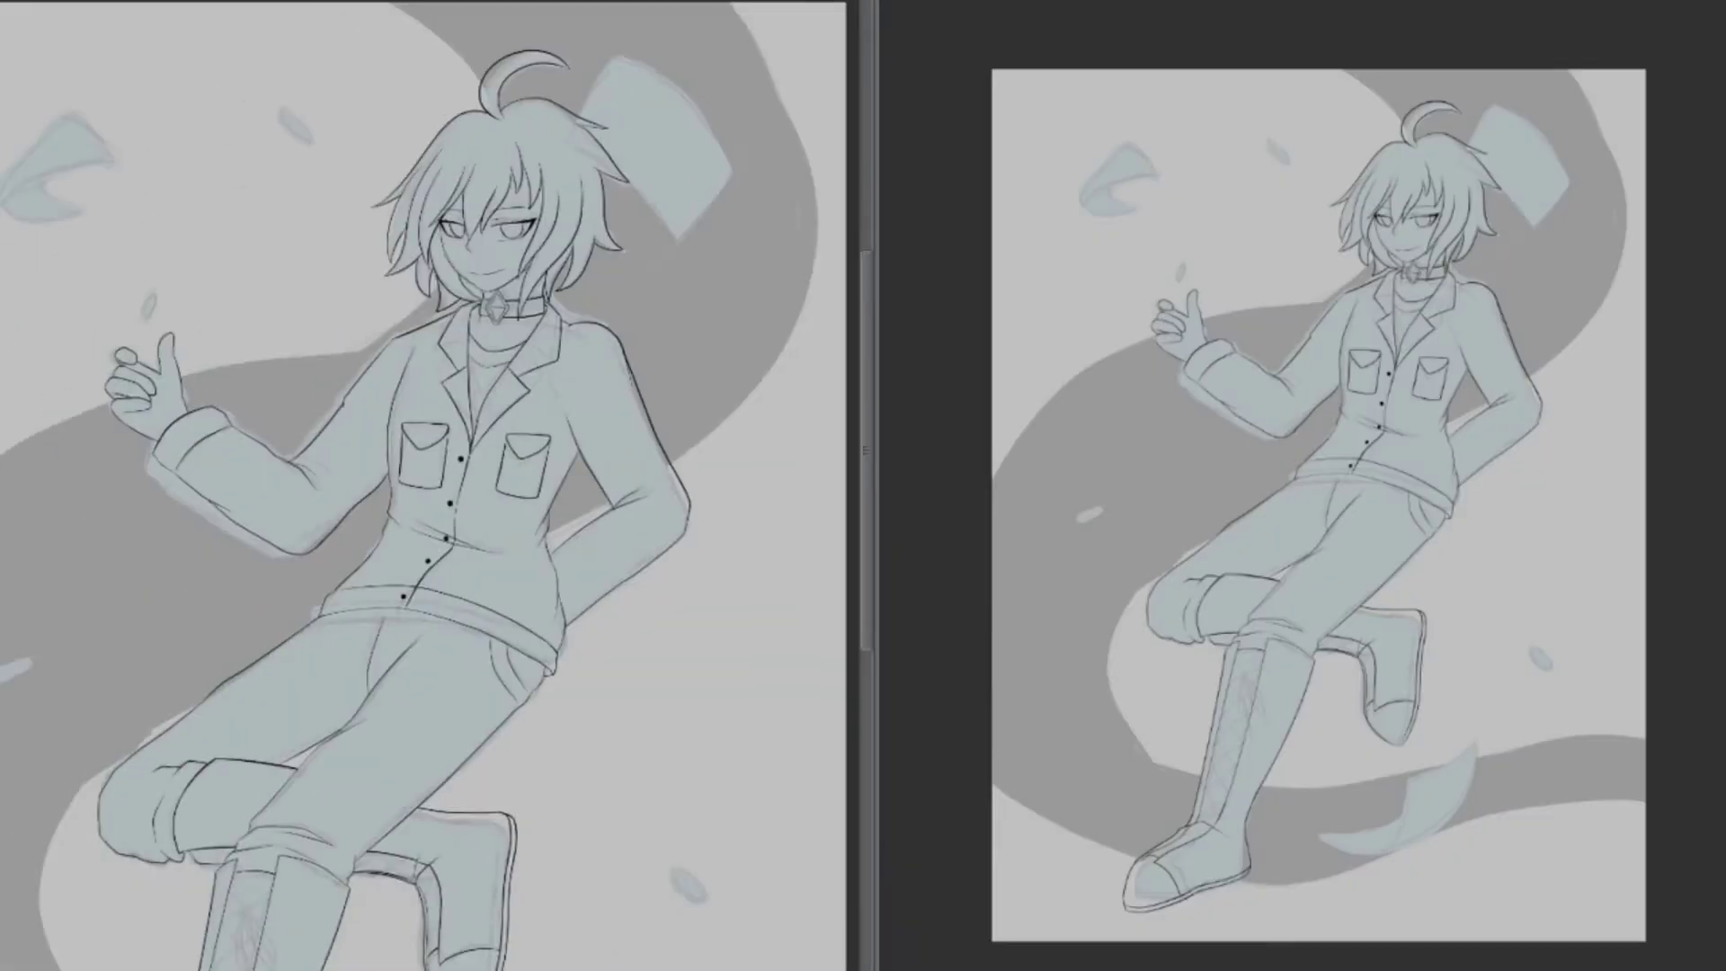
left_click_drag(717, 202, 675, 245)
left_click_drag(733, 164, 561, 148)
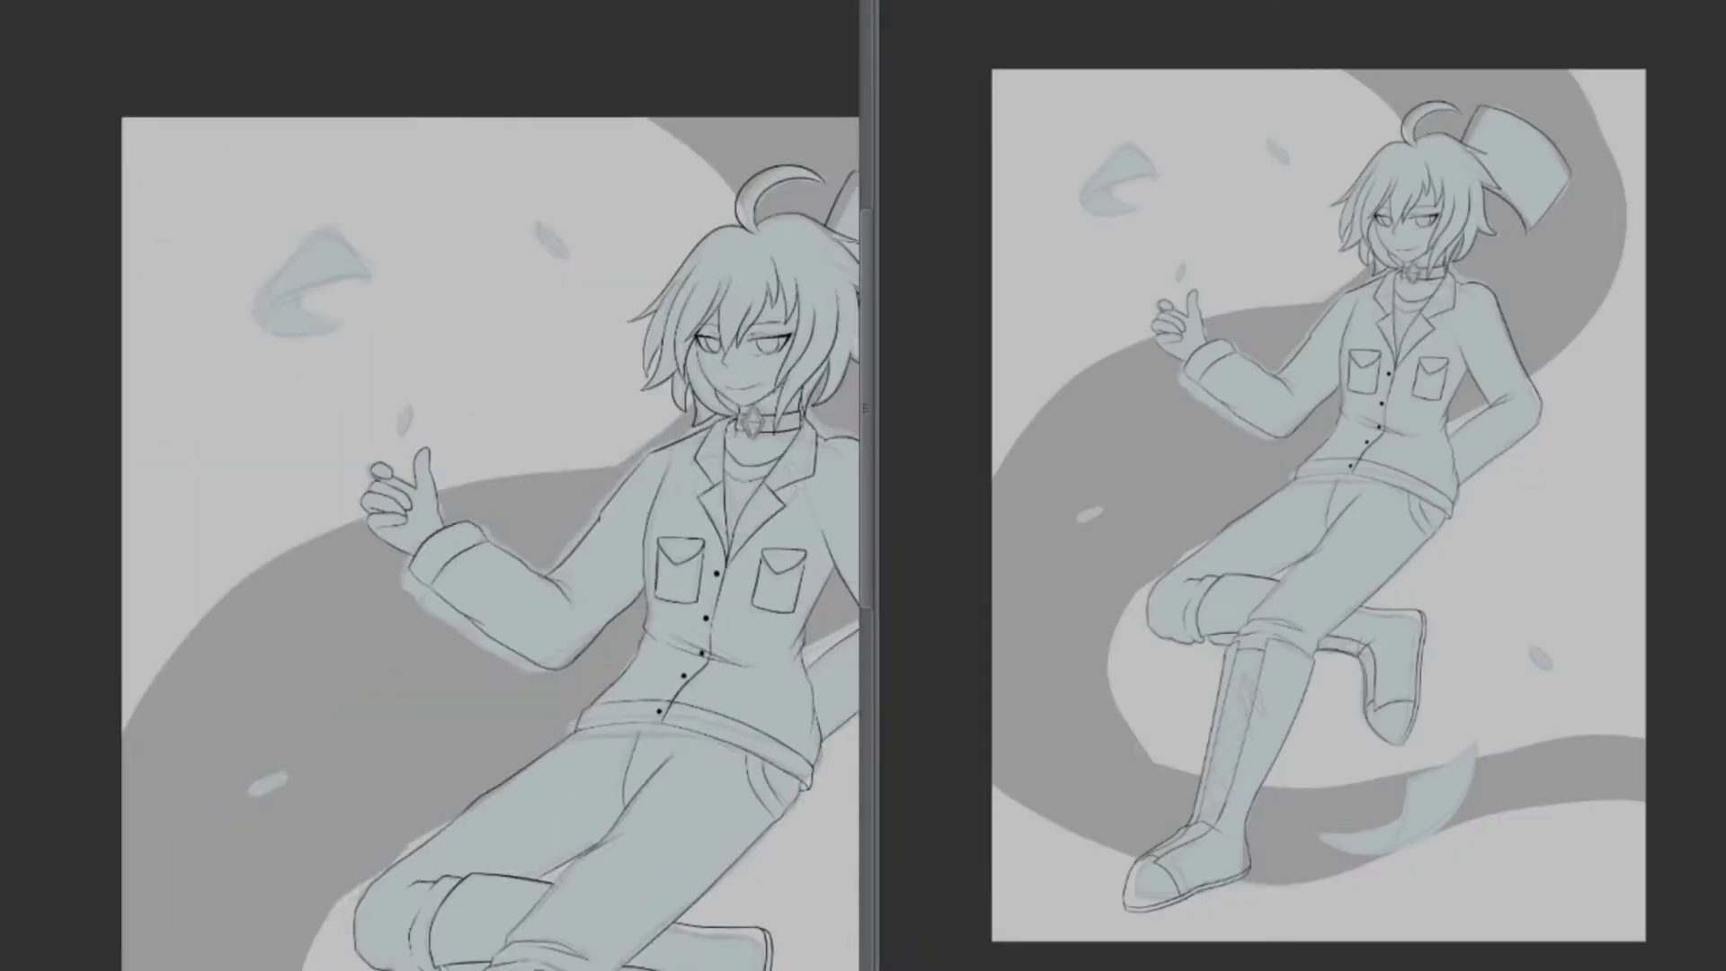
left_click_drag(371, 284, 272, 312)
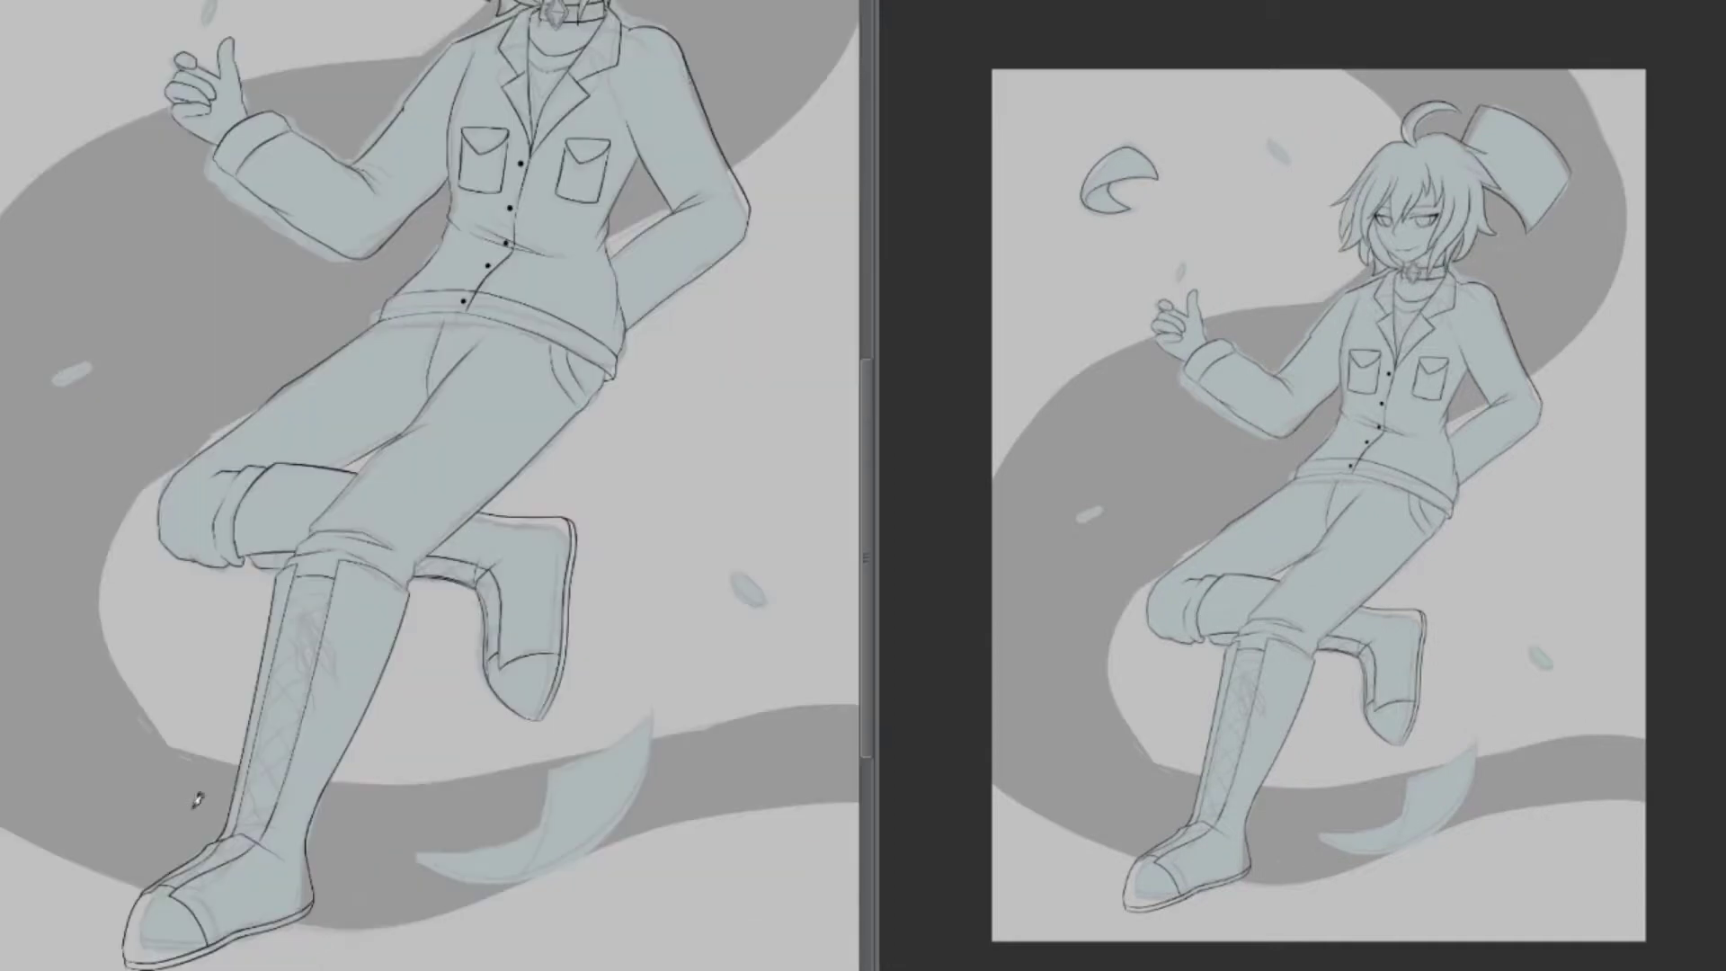
mouse_move(648, 711)
left_mouse_down()
mouse_move(423, 858)
mouse_move(540, 876)
left_mouse_up()
left_click_drag(423, 854, 570, 836)
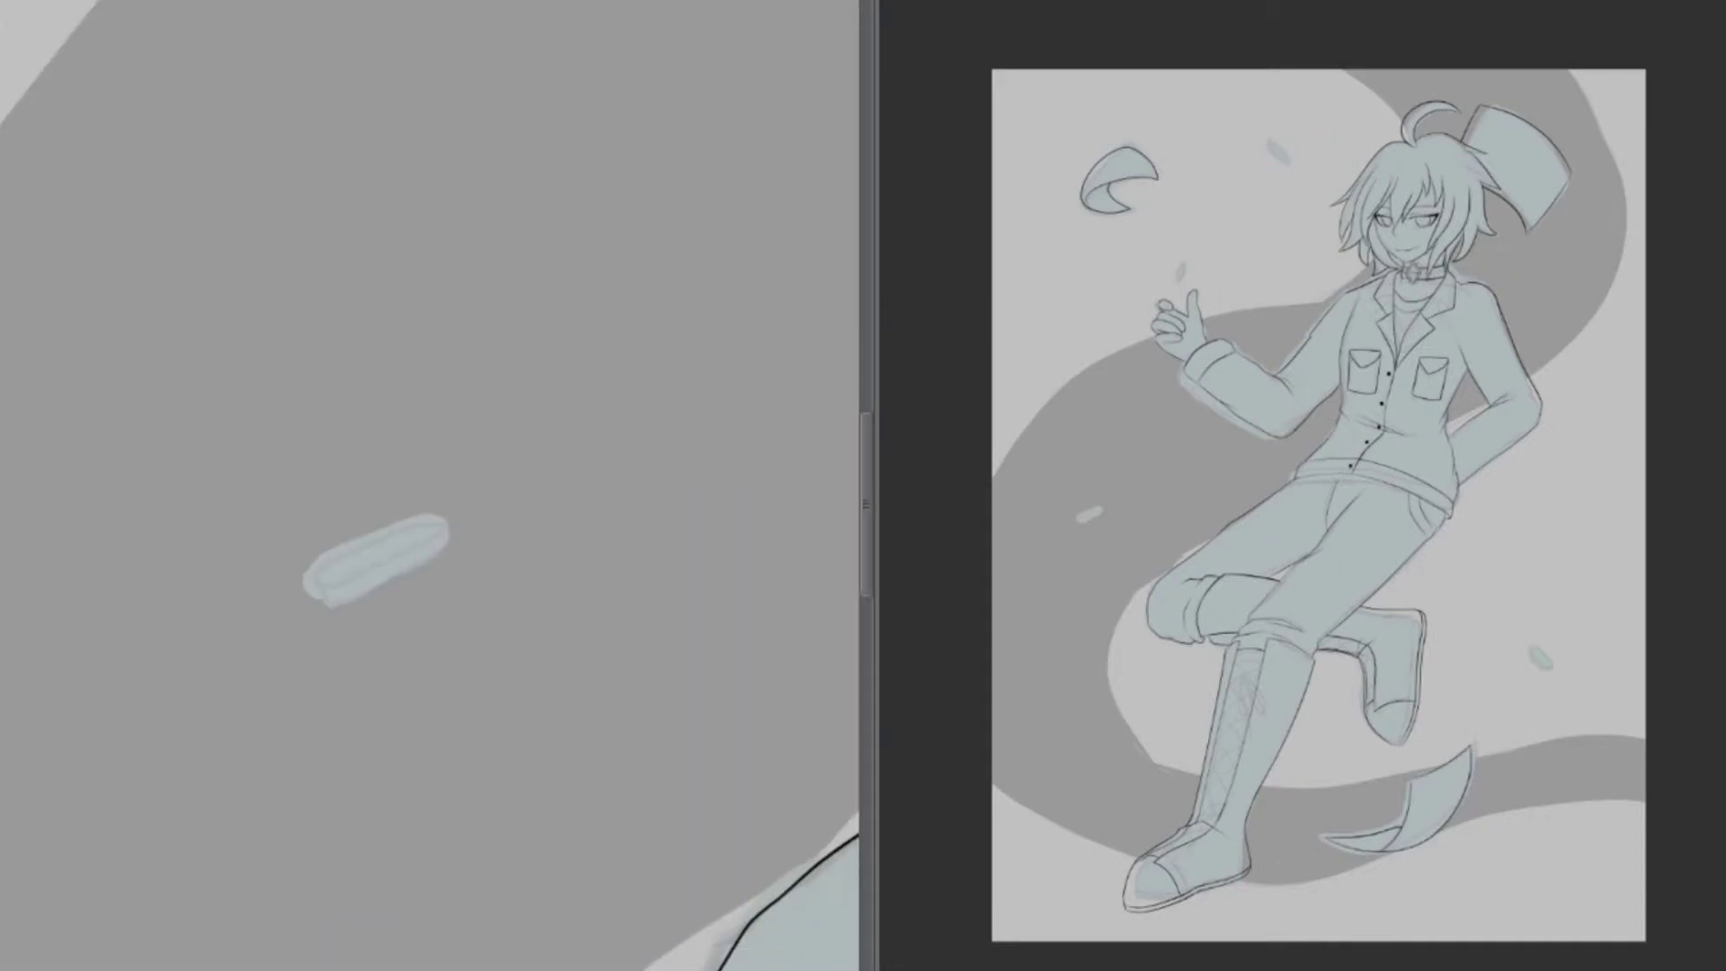
Ink the thin coin below the raised arm and place a rotated copy on the sketched coin above the raised hand
mouse_move(391, 422)
left_mouse_down()
mouse_move(234, 502)
mouse_move(241, 517)
mouse_move(189, 517)
left_mouse_up()
key("ctrl+t")
scroll(289, 558, "down", 5)
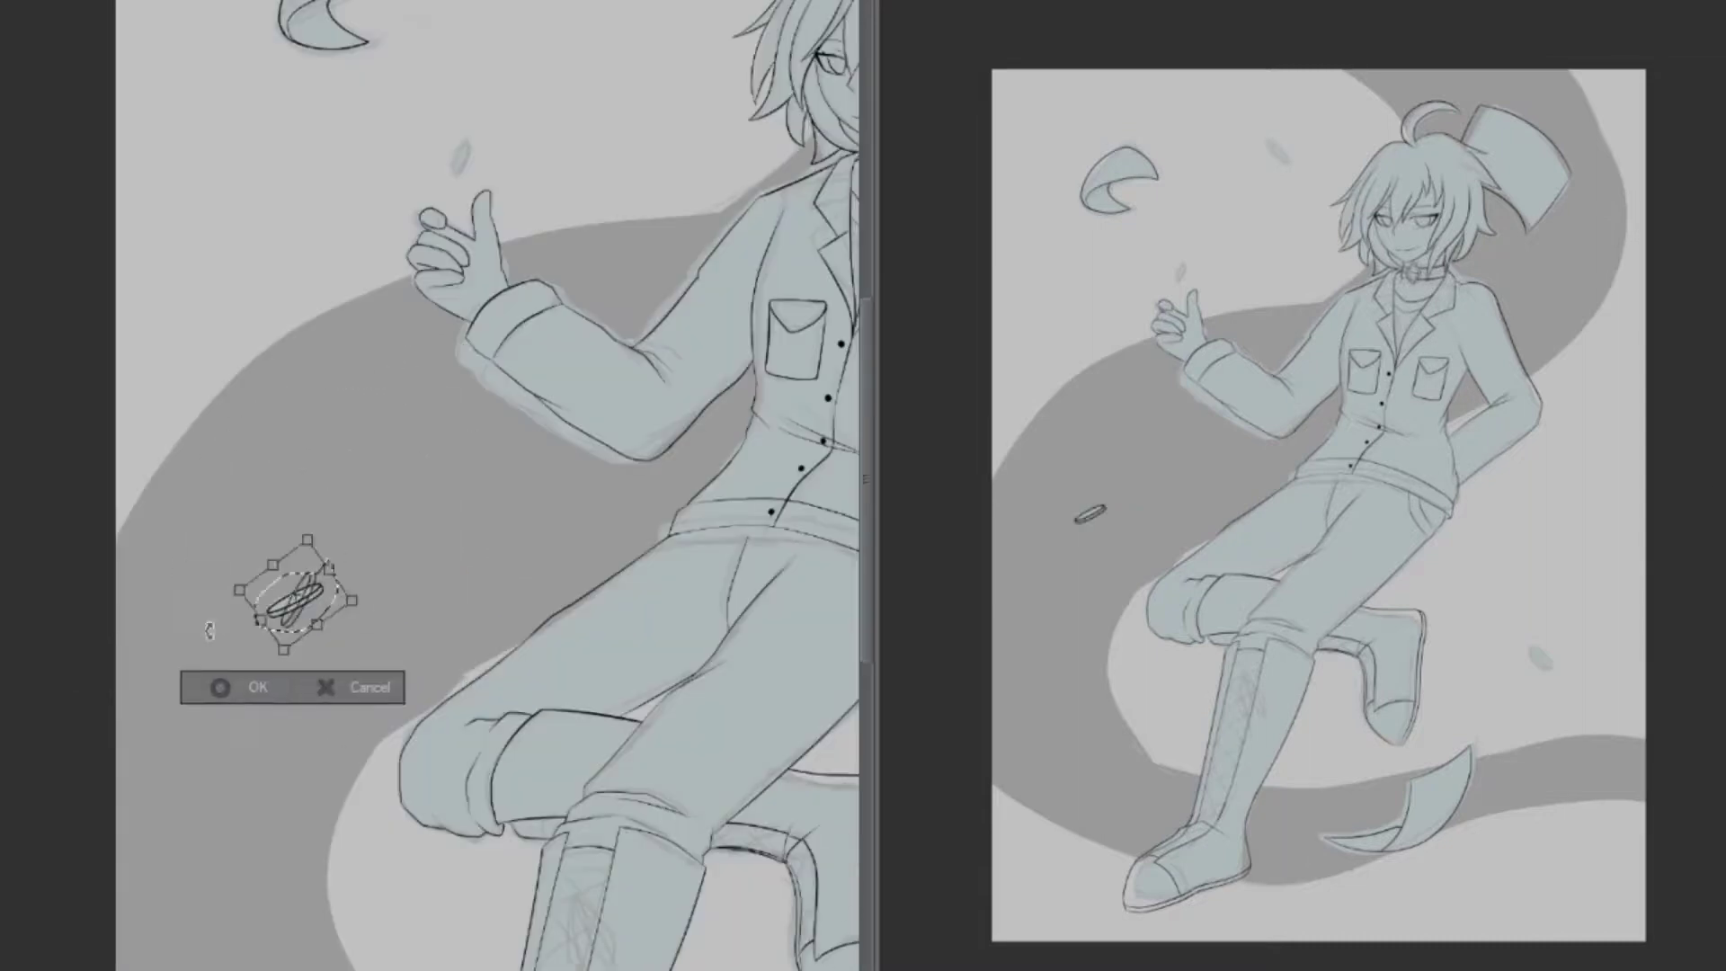
left_click_drag(288, 597, 465, 167)
Place further rotated copies of the coin on the sketched coins between the curled paper and hair and beside the back boot
scroll(405, 468, "down", 5)
scroll(405, 467, "up", 6)
left_click_drag(810, 540, 369, 494)
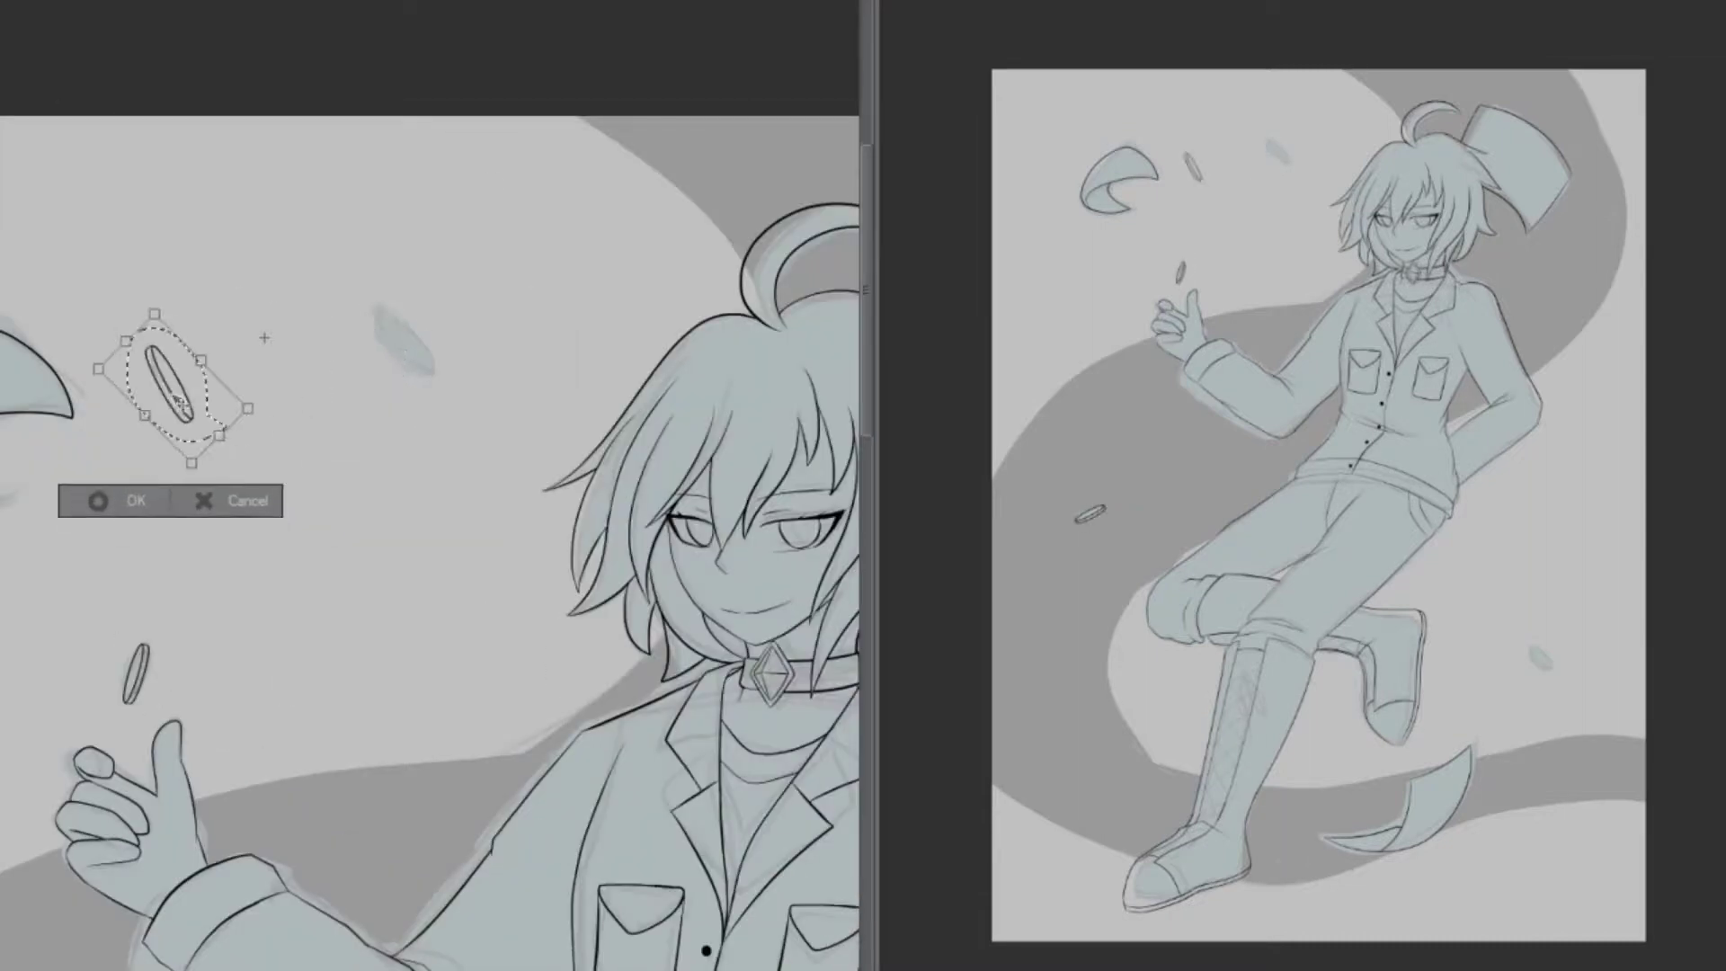
left_click_drag(174, 395, 408, 343)
scroll(407, 343, "down", 4)
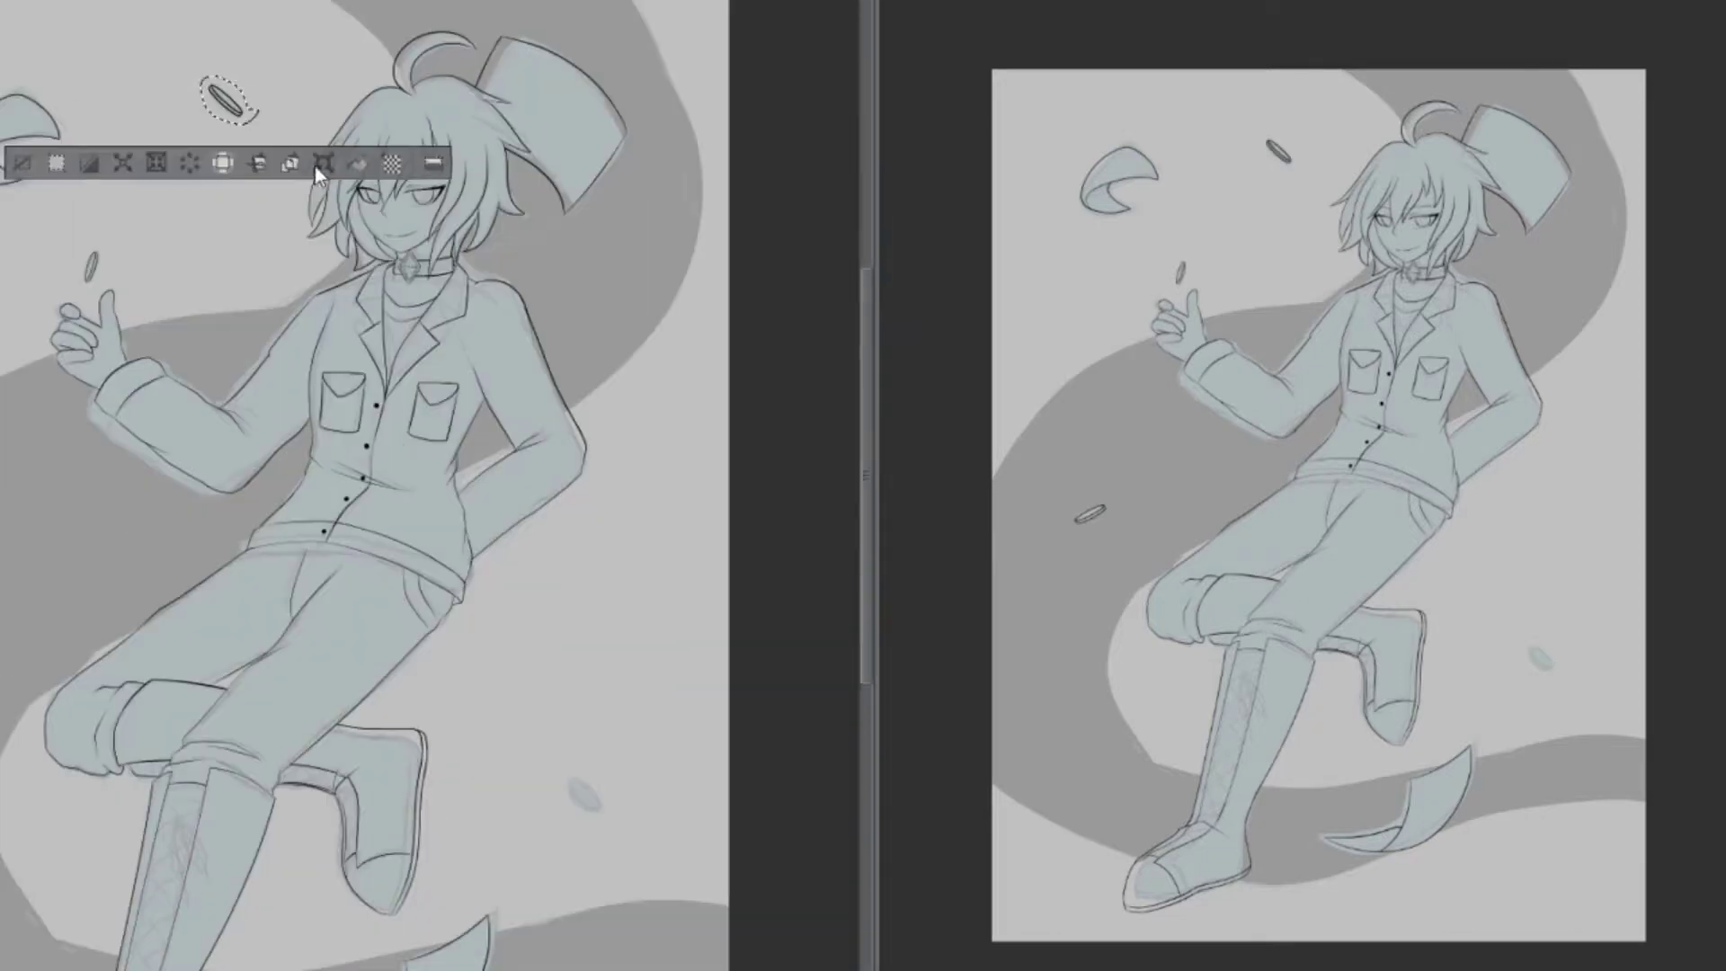
left_click_drag(225, 99, 584, 803)
key("Return")
scroll(585, 802, "down", 4)
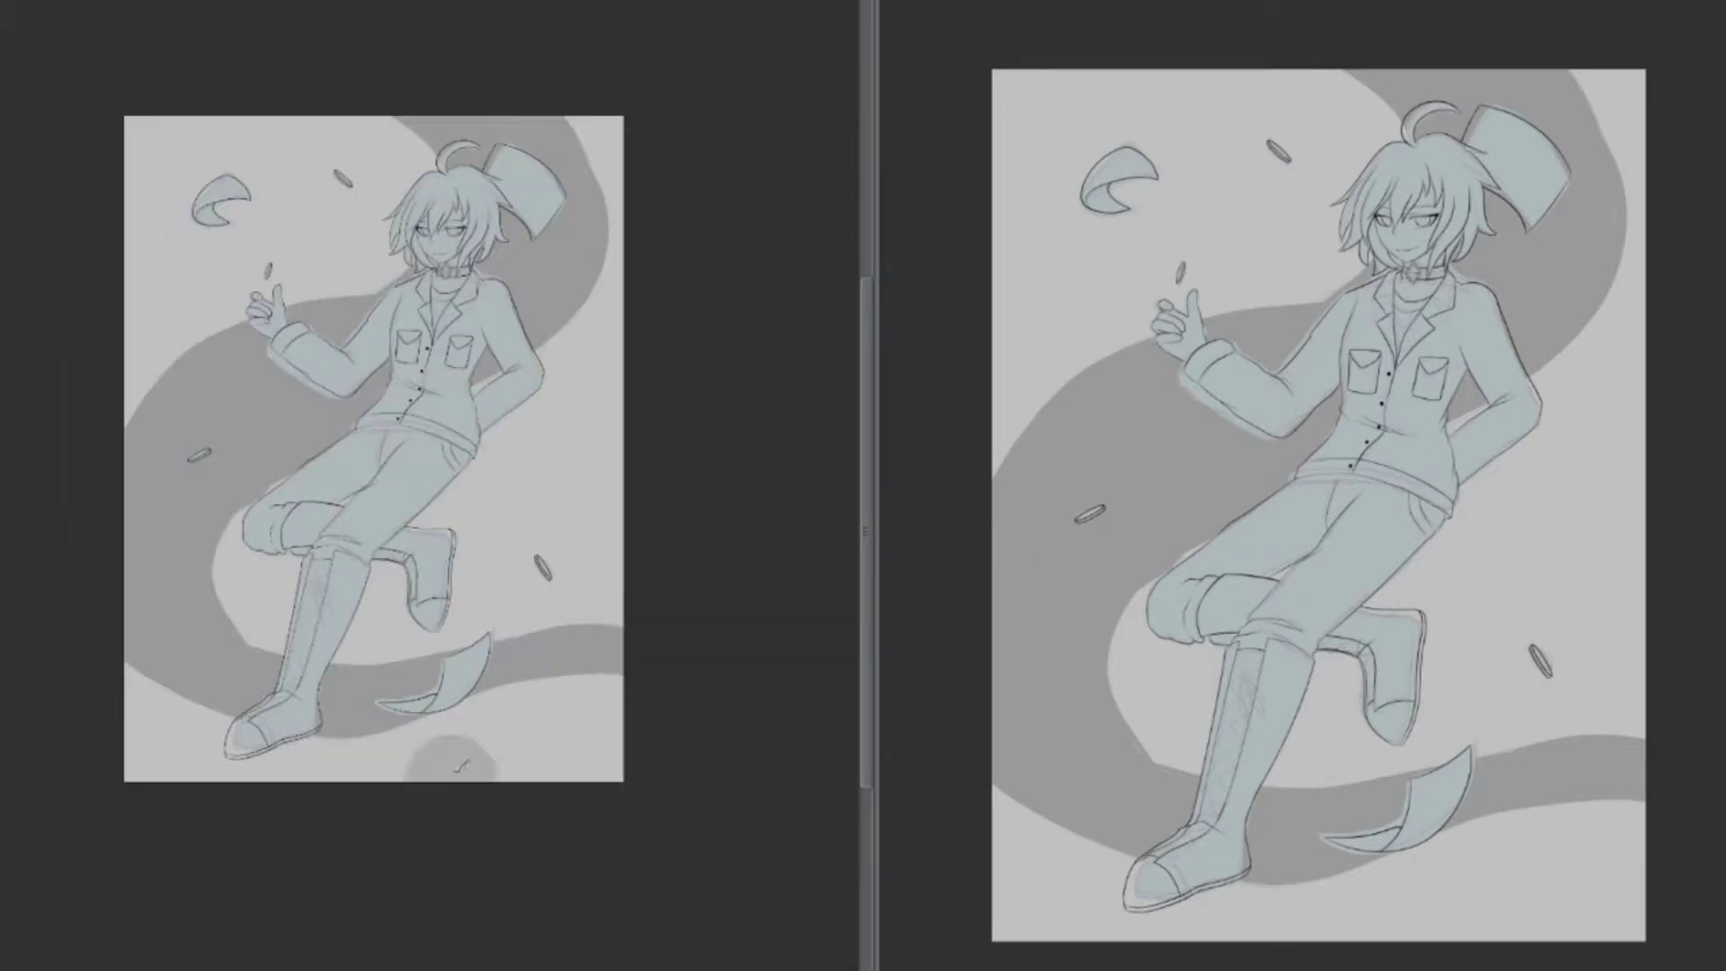
Try to paint a darker translucent band along the sketched swirl behind the figure, removing unwanted strokes with selections
left_click_drag(235, 540, 620, 628)
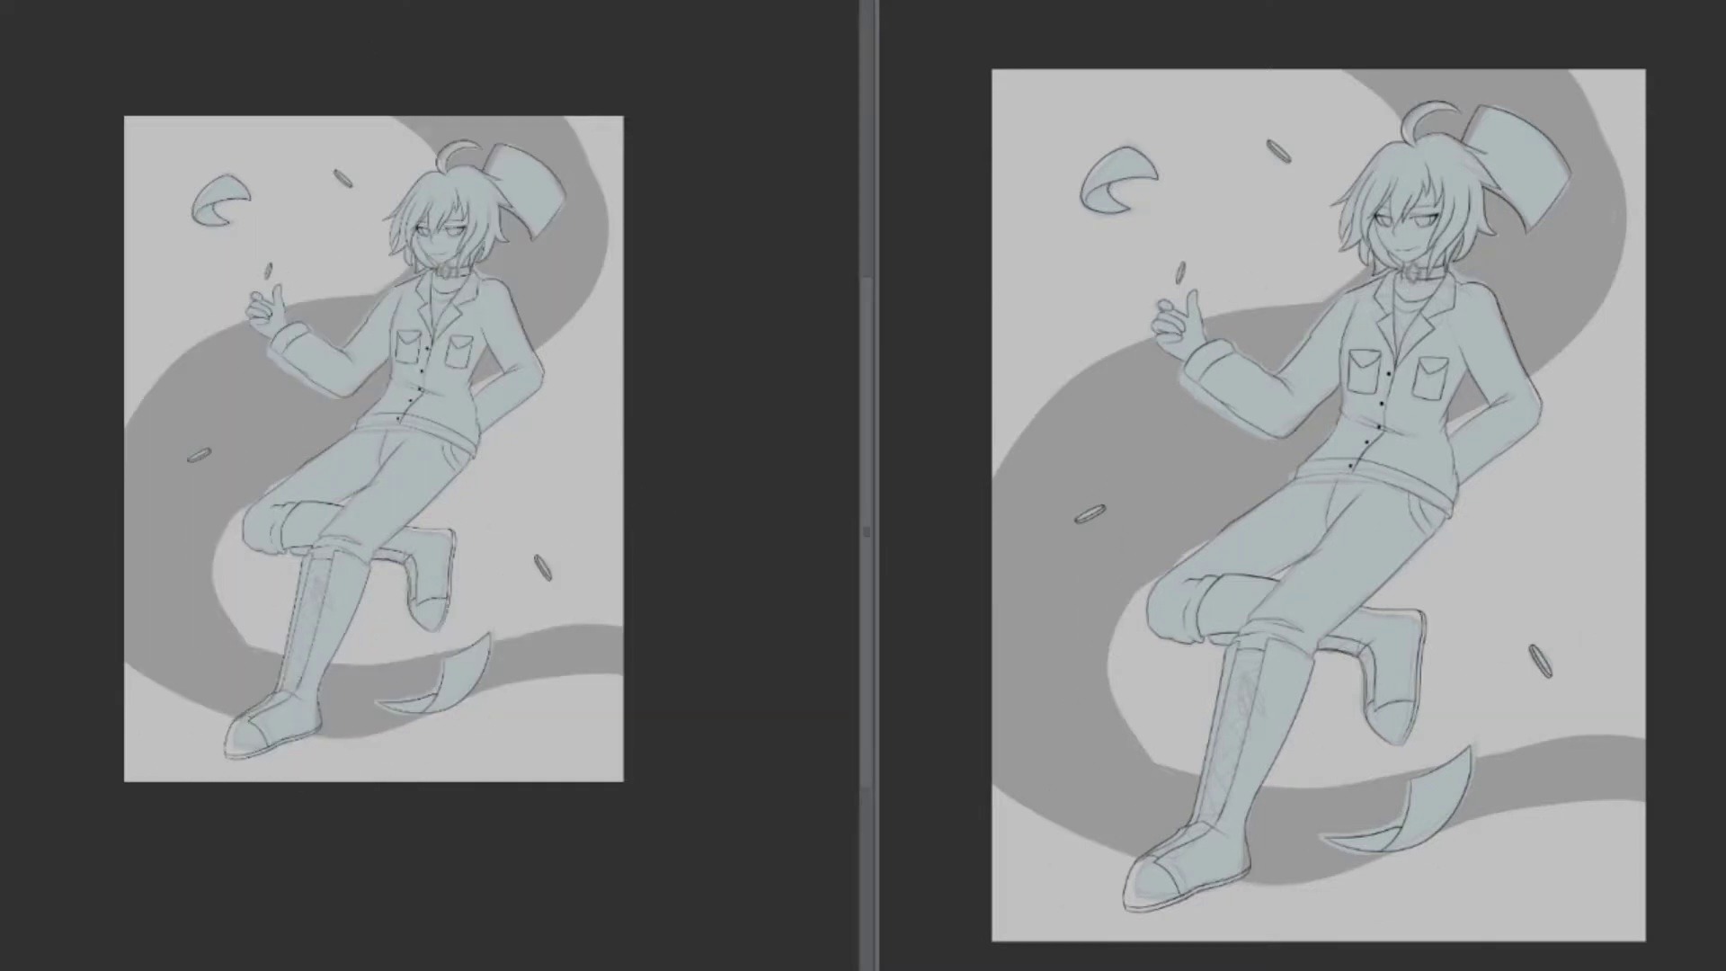
left_click_drag(360, 737, 285, 425)
key("ctrl+z")
left_click_drag(576, 126, 620, 648)
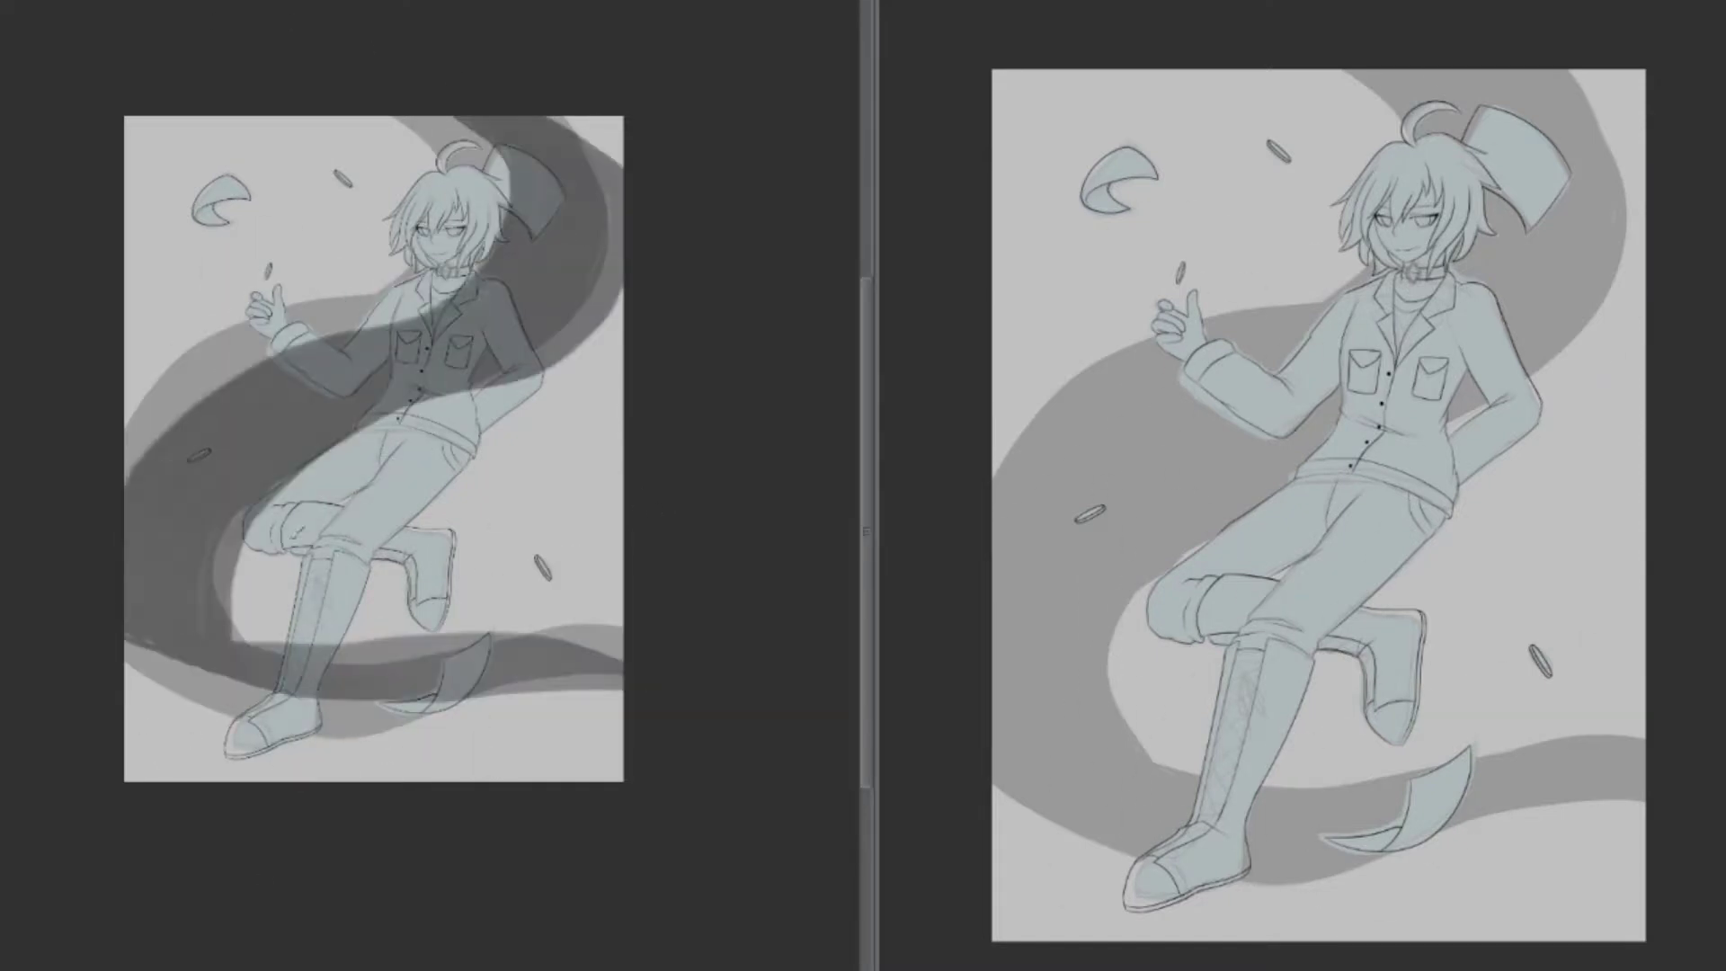
key("ctrl+z")
left_click_drag(503, 342, 621, 647)
key("ctrl+a")
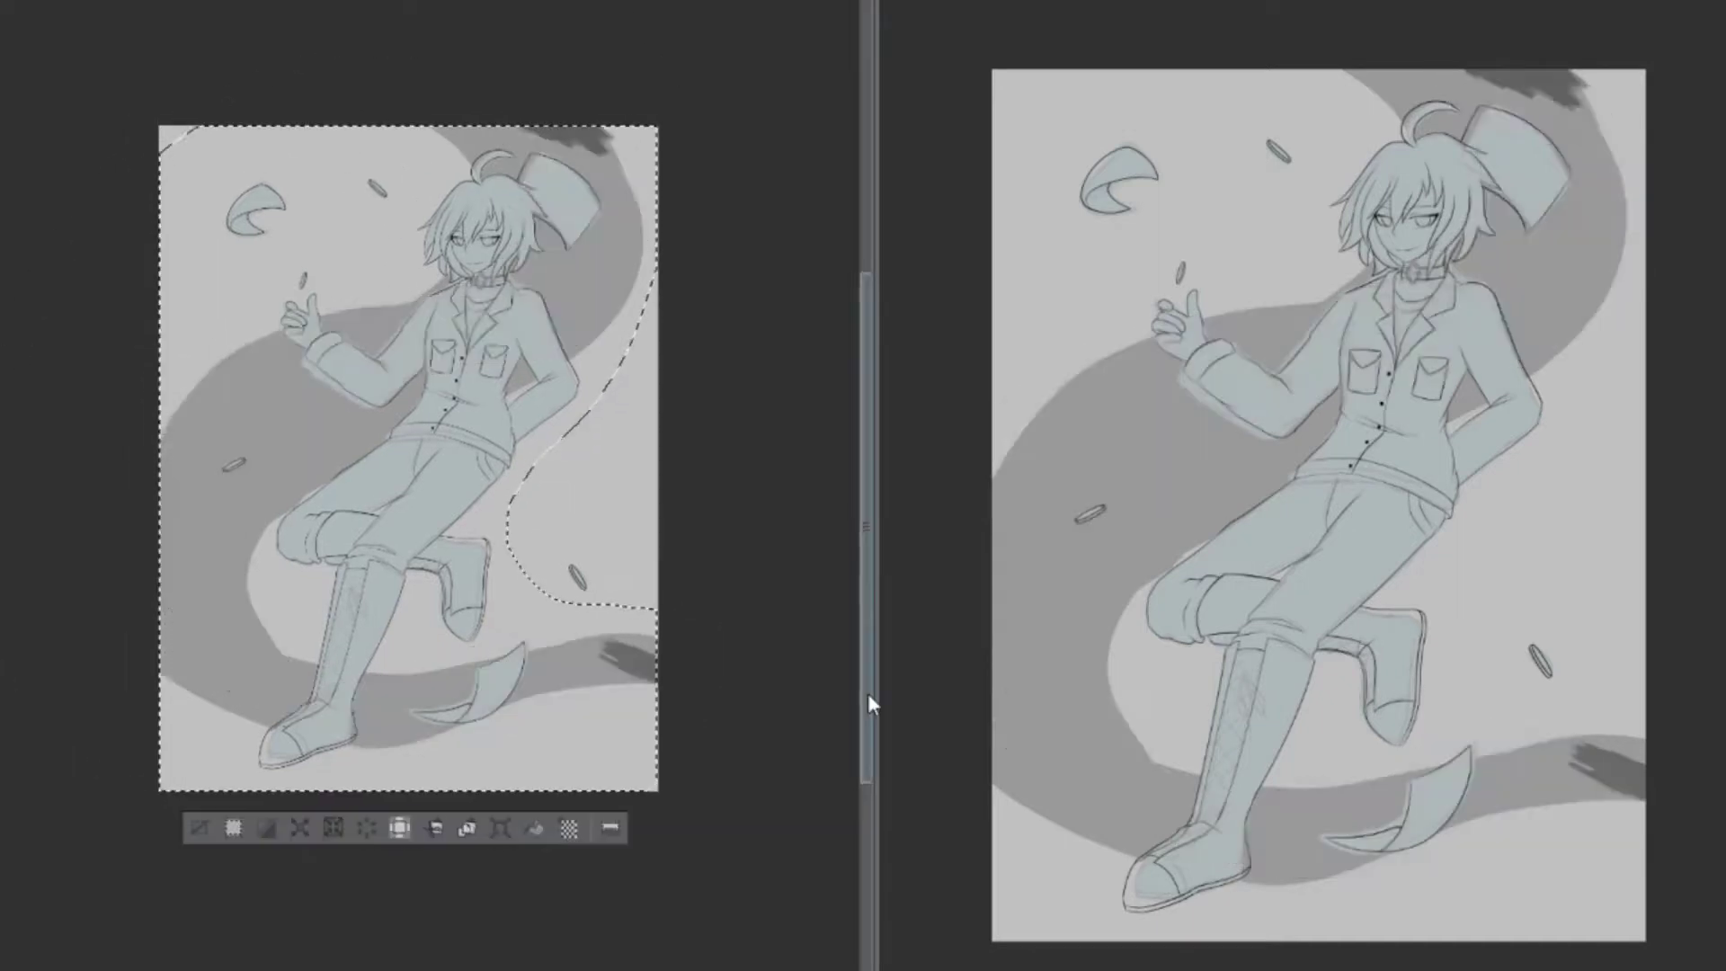
key("ctrl+d")
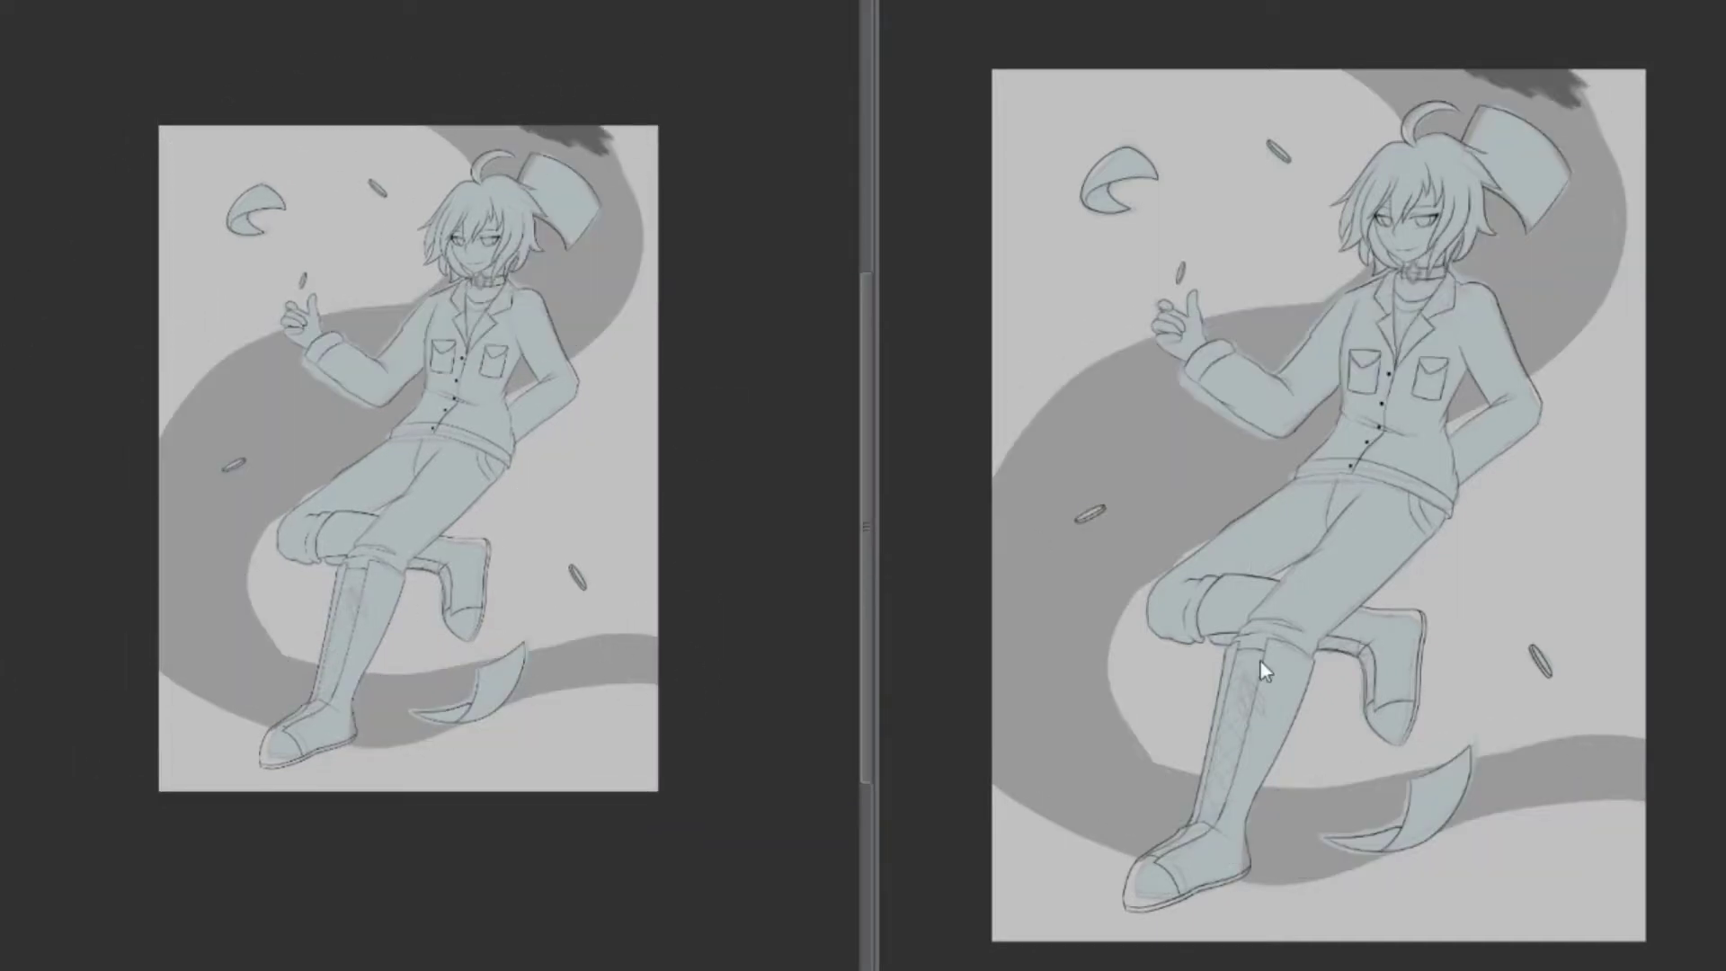
key("ctrl+y")
left_click_drag(540, 786, 656, 576)
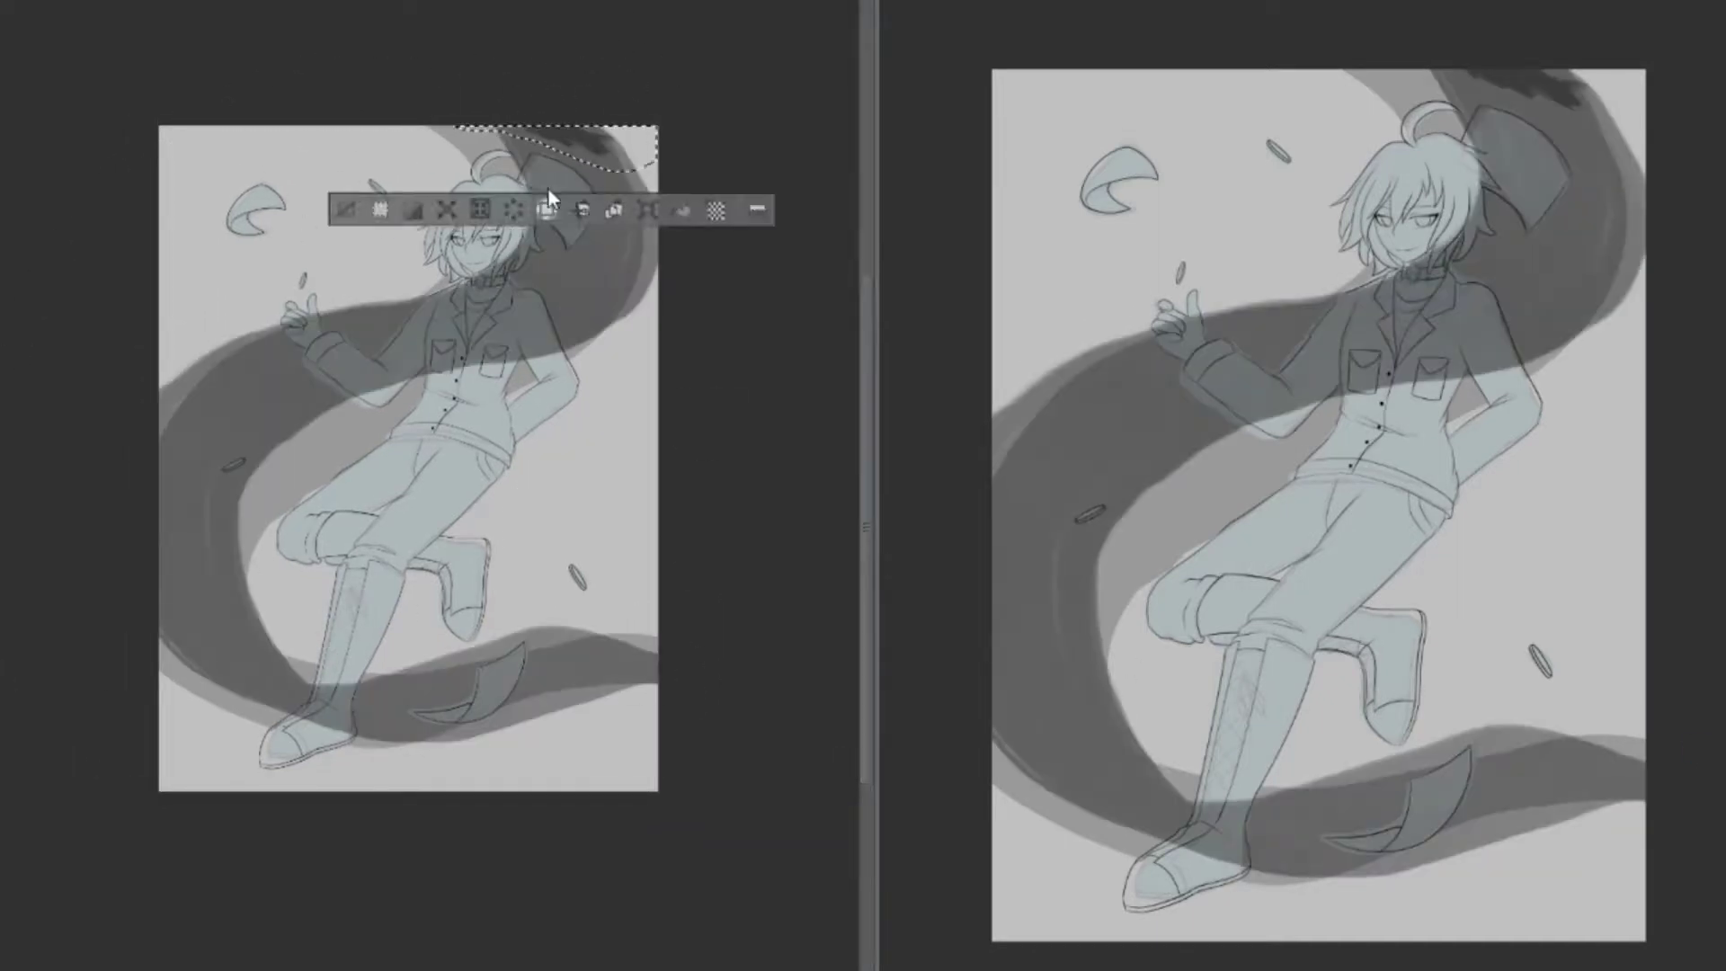
key("Delete")
left_click(199, 828)
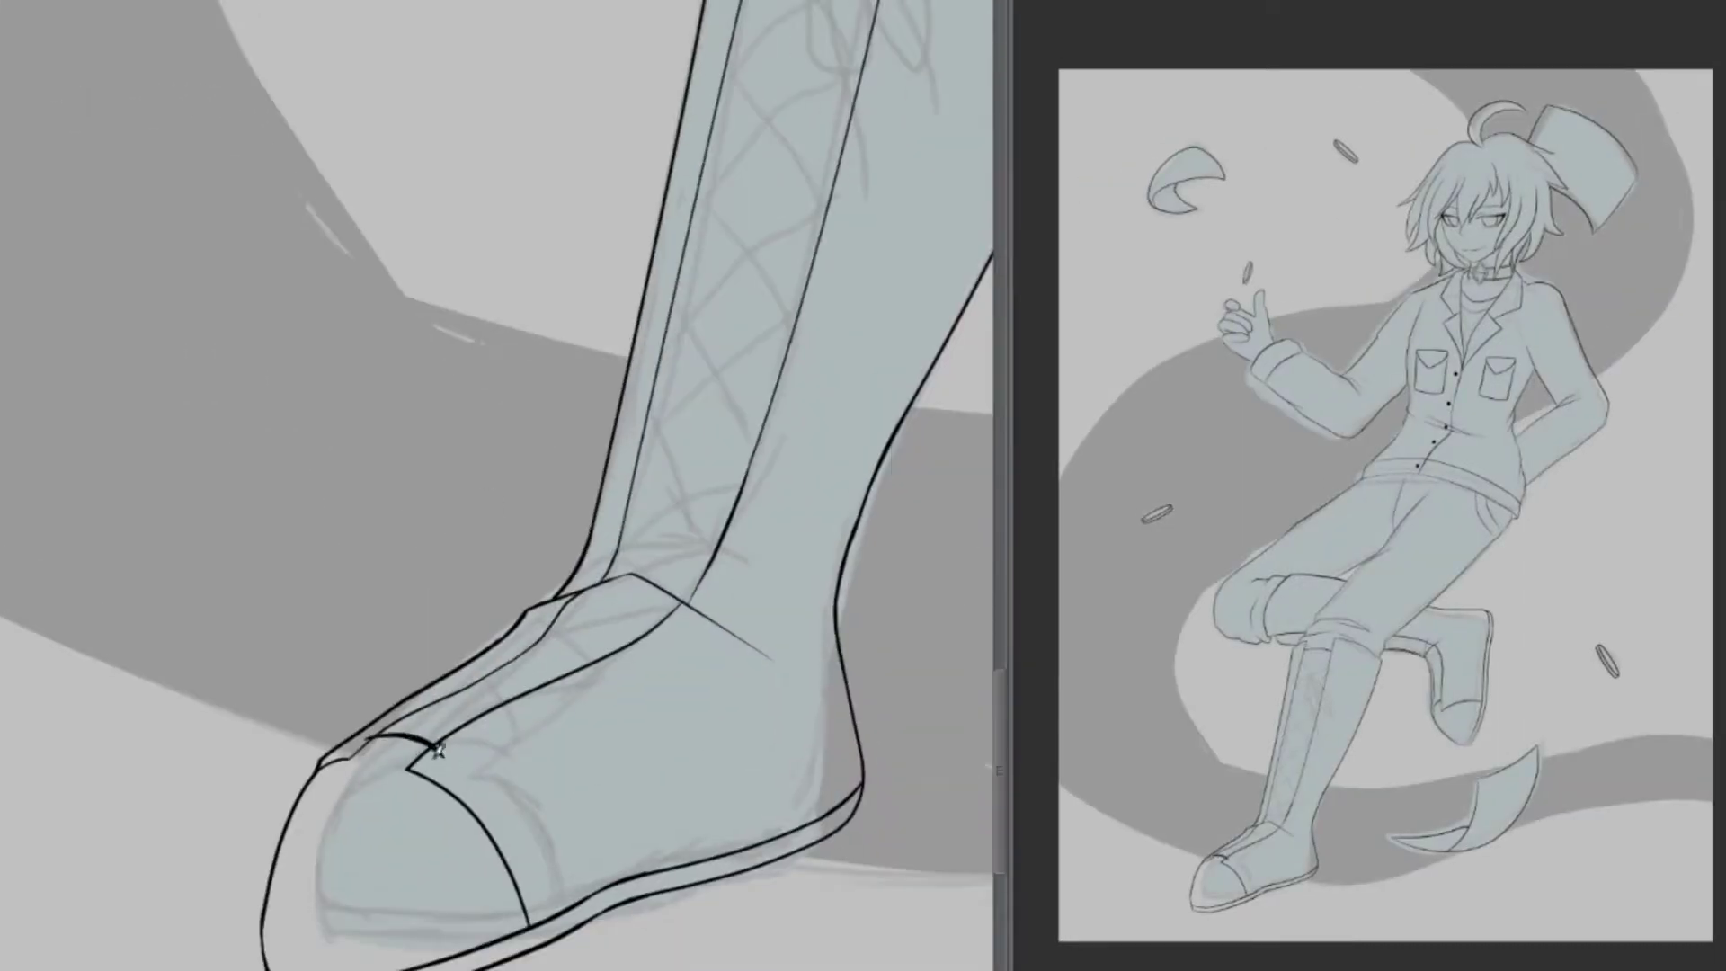
Ink criss-cross laces over the foot of the front boot, from the toe cap to the ankle
mouse_move(387, 725)
left_mouse_down()
mouse_move(493, 720)
mouse_move(507, 699)
left_mouse_up()
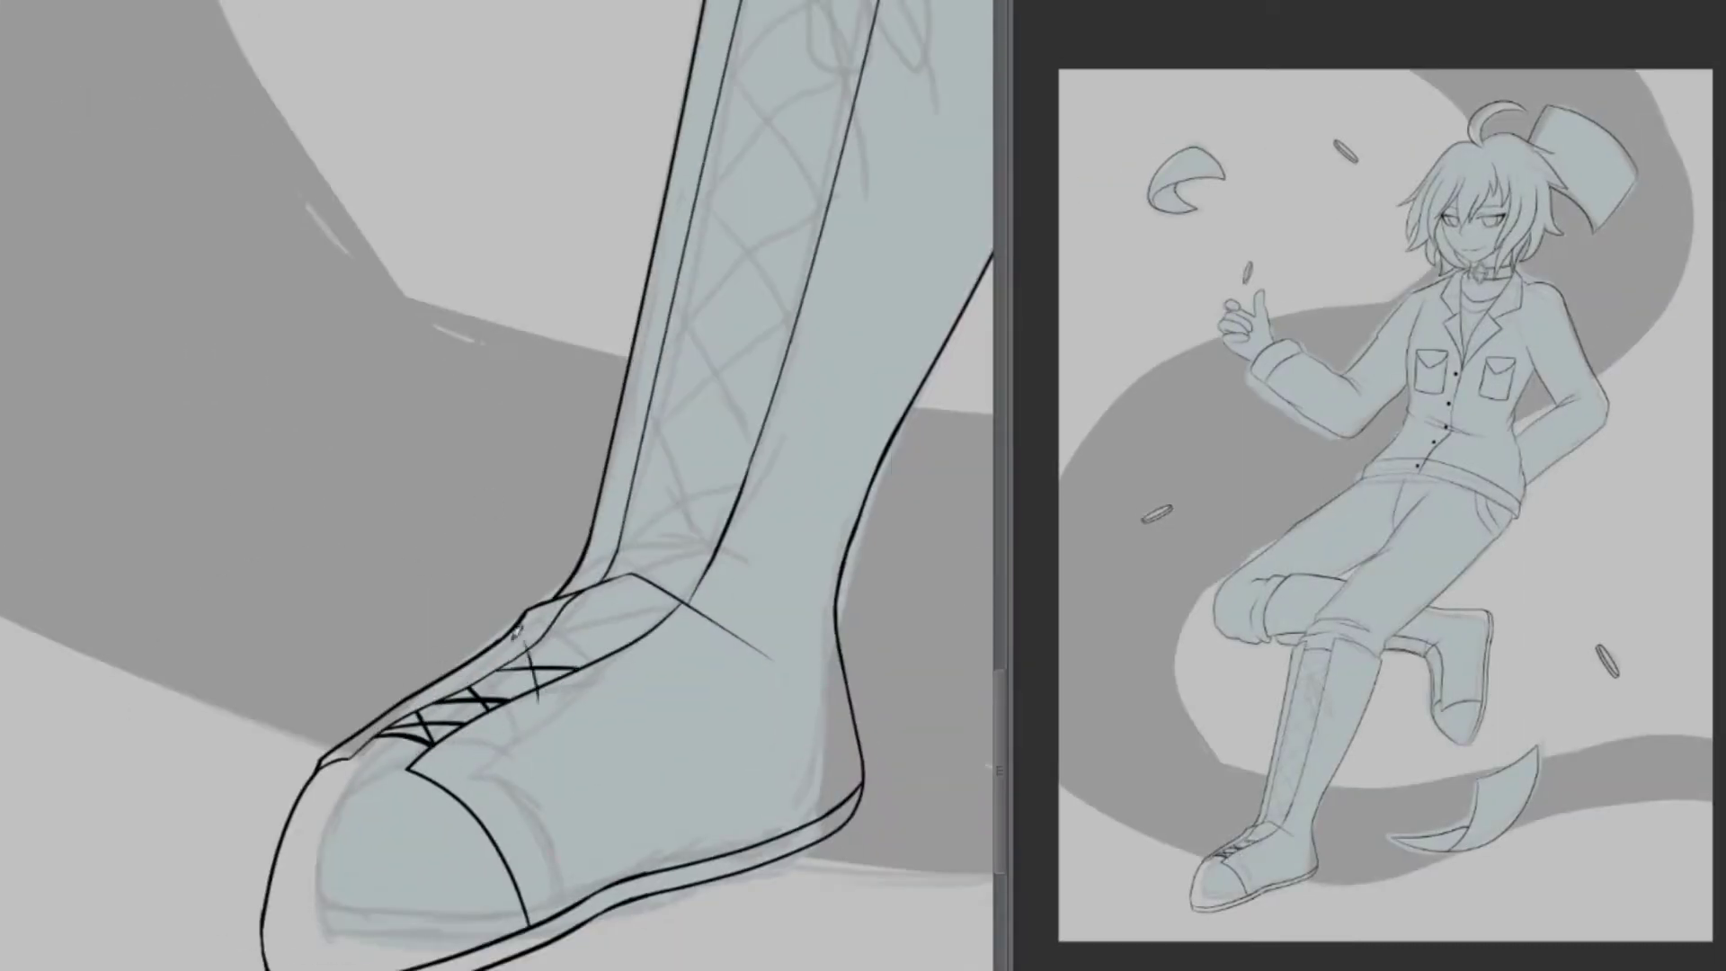
left_click_drag(557, 620, 593, 670)
left_click_drag(539, 641, 662, 620)
mouse_move(568, 602)
left_mouse_down()
mouse_move(698, 591)
mouse_move(676, 600)
left_mouse_up()
left_click_drag(605, 578, 748, 538)
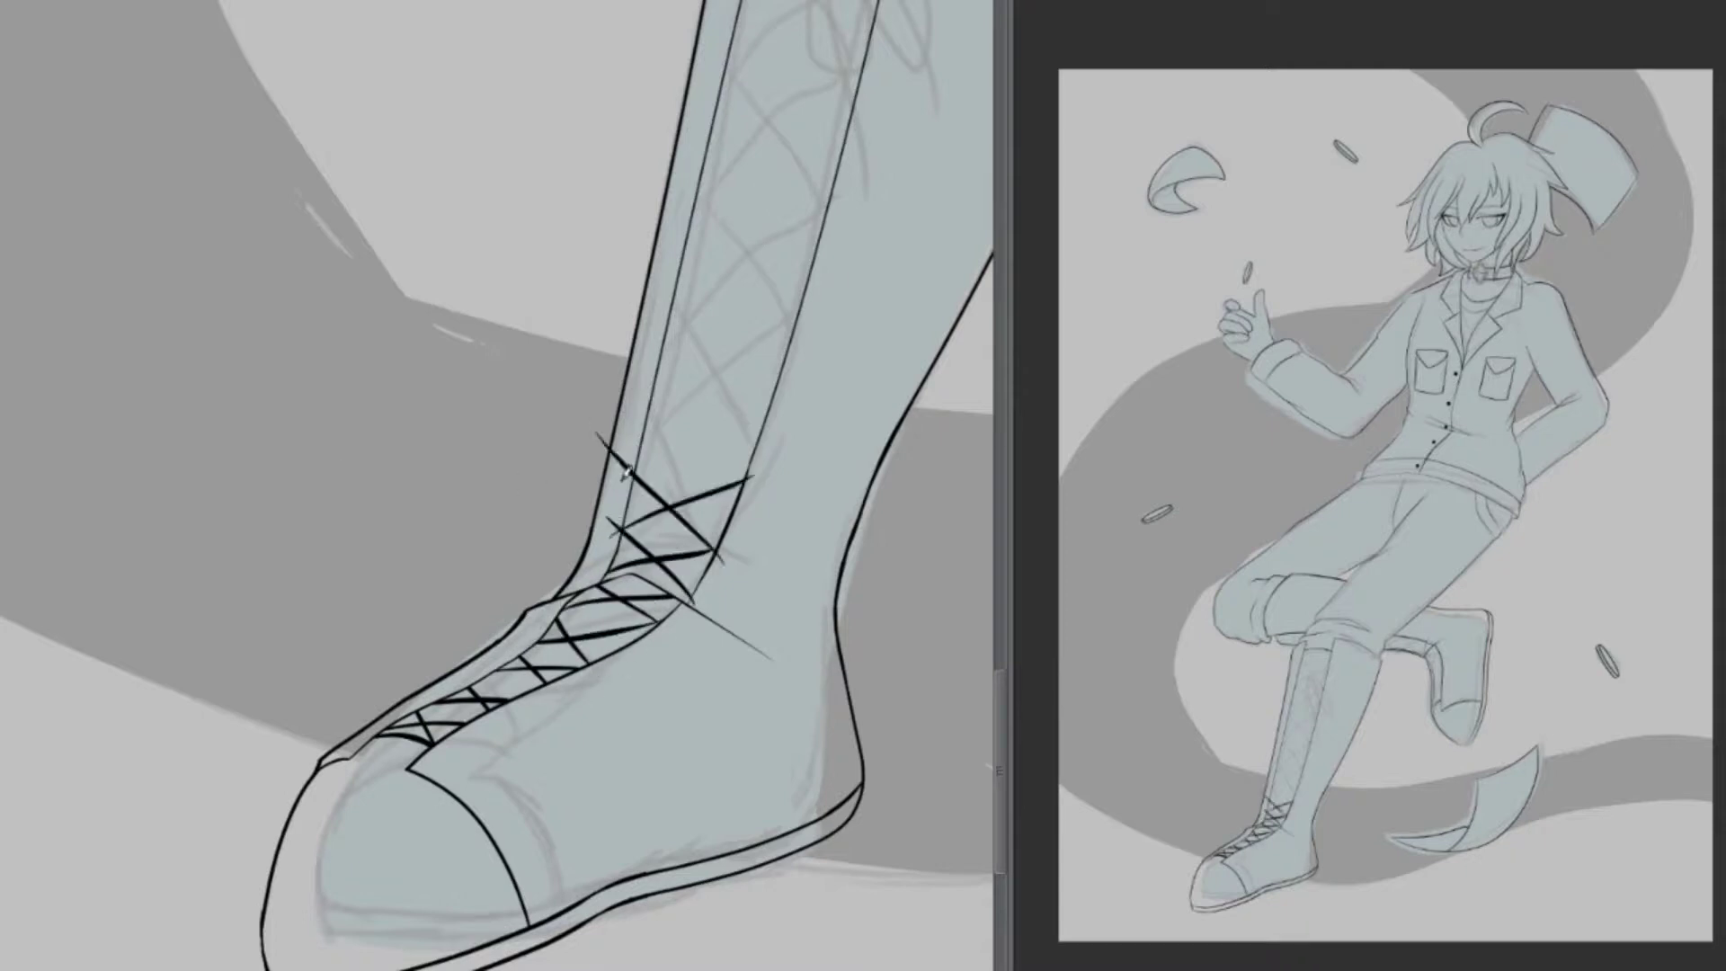
Continue the criss-cross laces from the ankle up the shaft of the front boot
left_click_drag(661, 403, 724, 490)
mouse_move(629, 476)
left_mouse_down()
mouse_move(787, 430)
mouse_move(503, 845)
left_mouse_up()
left_click_drag(402, 826, 544, 763)
left_click_drag(406, 759, 567, 701)
mouse_move(546, 775)
left_mouse_down()
mouse_move(429, 666)
mouse_move(581, 594)
left_mouse_up()
mouse_move(453, 590)
left_mouse_down()
mouse_move(560, 684)
mouse_move(619, 509)
left_mouse_up()
left_click_drag(470, 509, 584, 592)
Transform the selected shaft laces so they fit between the front boot's two lacing edges
key("ctrl+t")
left_click_drag(231, 240, 126, 174)
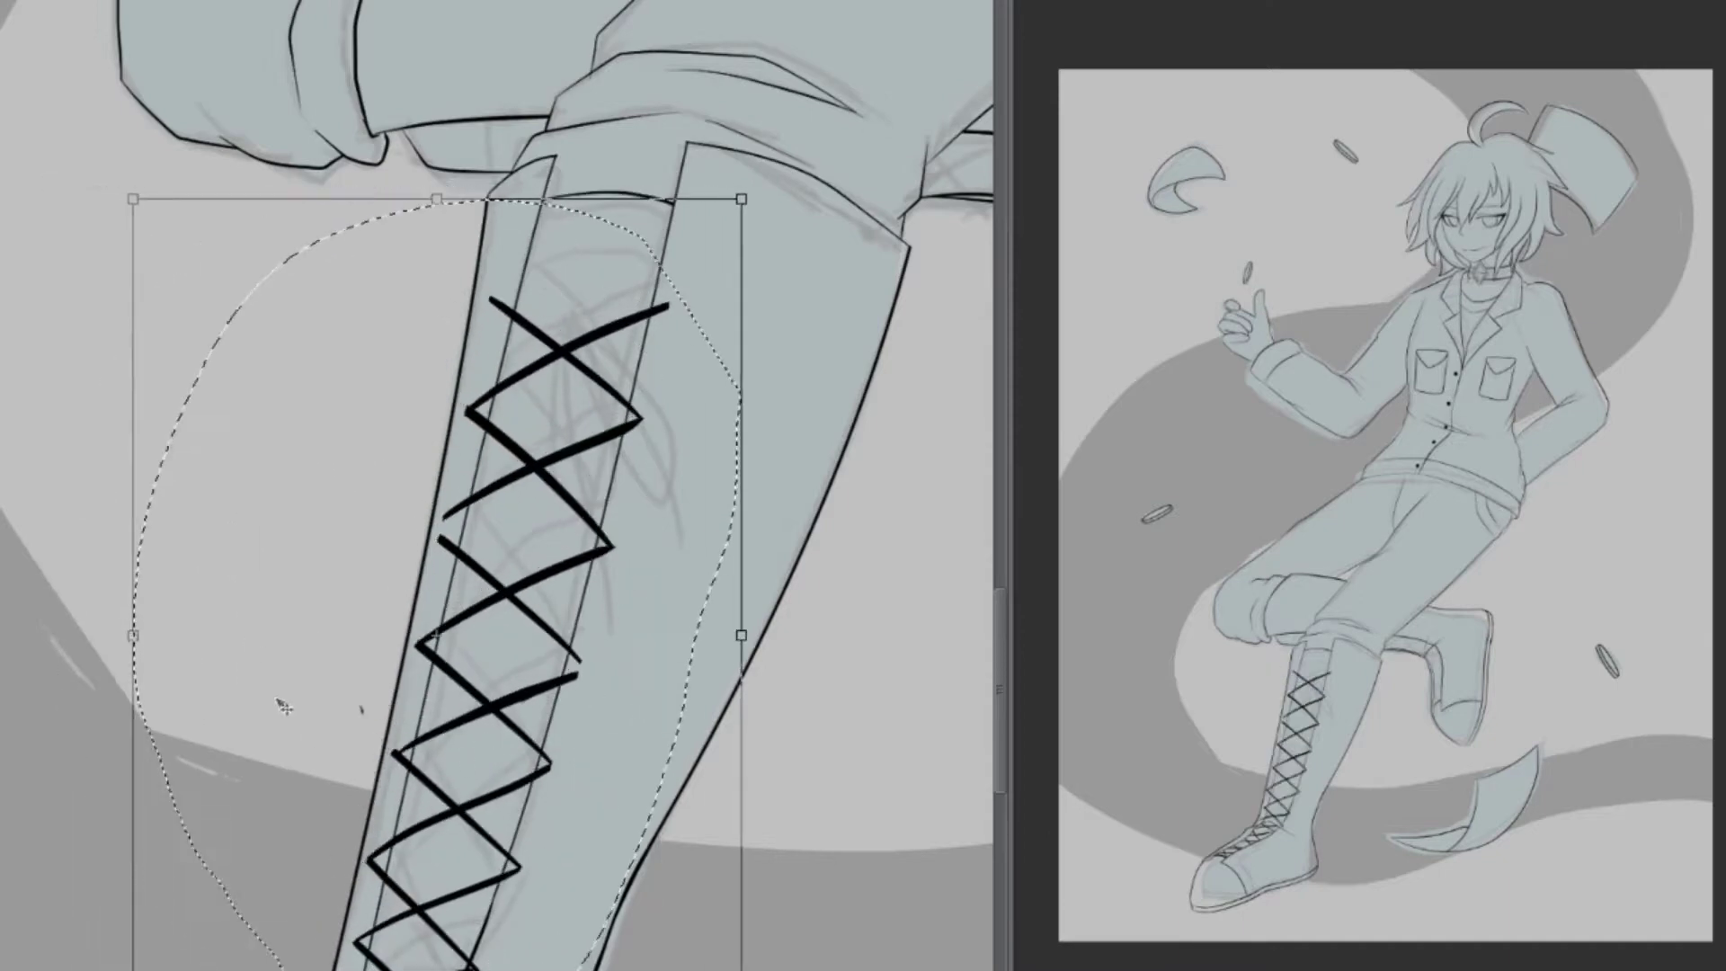
scroll(494, 540, "down", 3)
left_click_drag(563, 828, 536, 822)
key("Return")
key("ctrl+d")
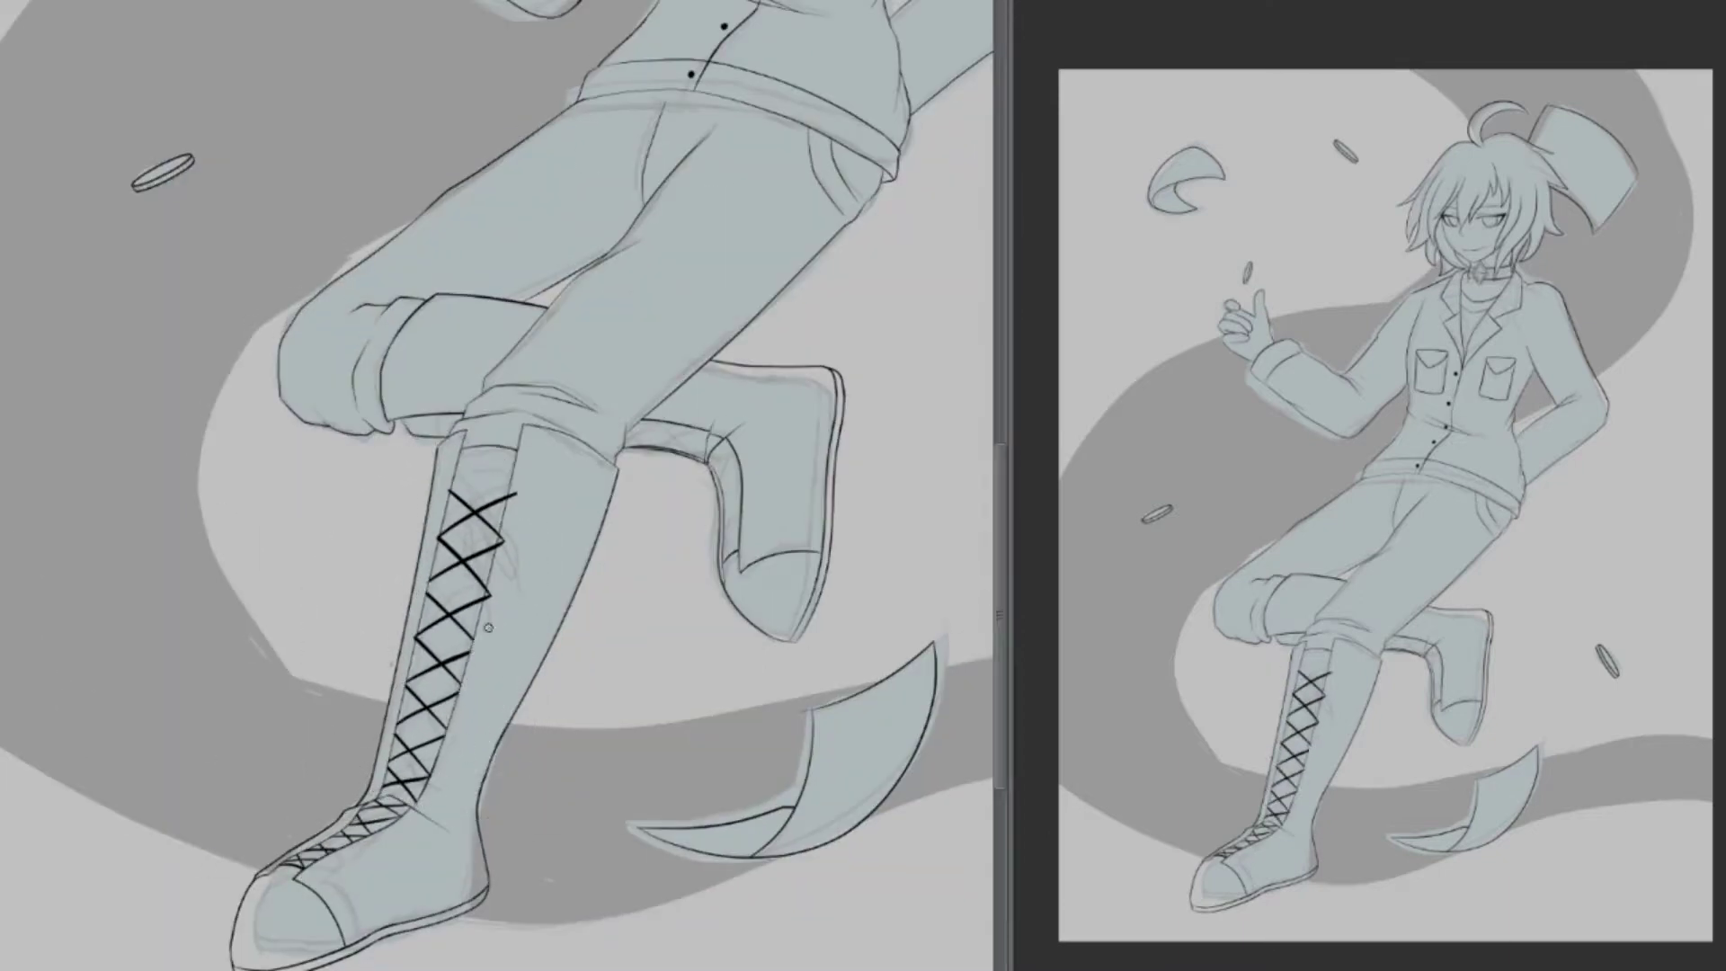
Ink the curved lace across the top of the front boot's lacing and a tied bow below it
scroll(445, 477, "up", 3)
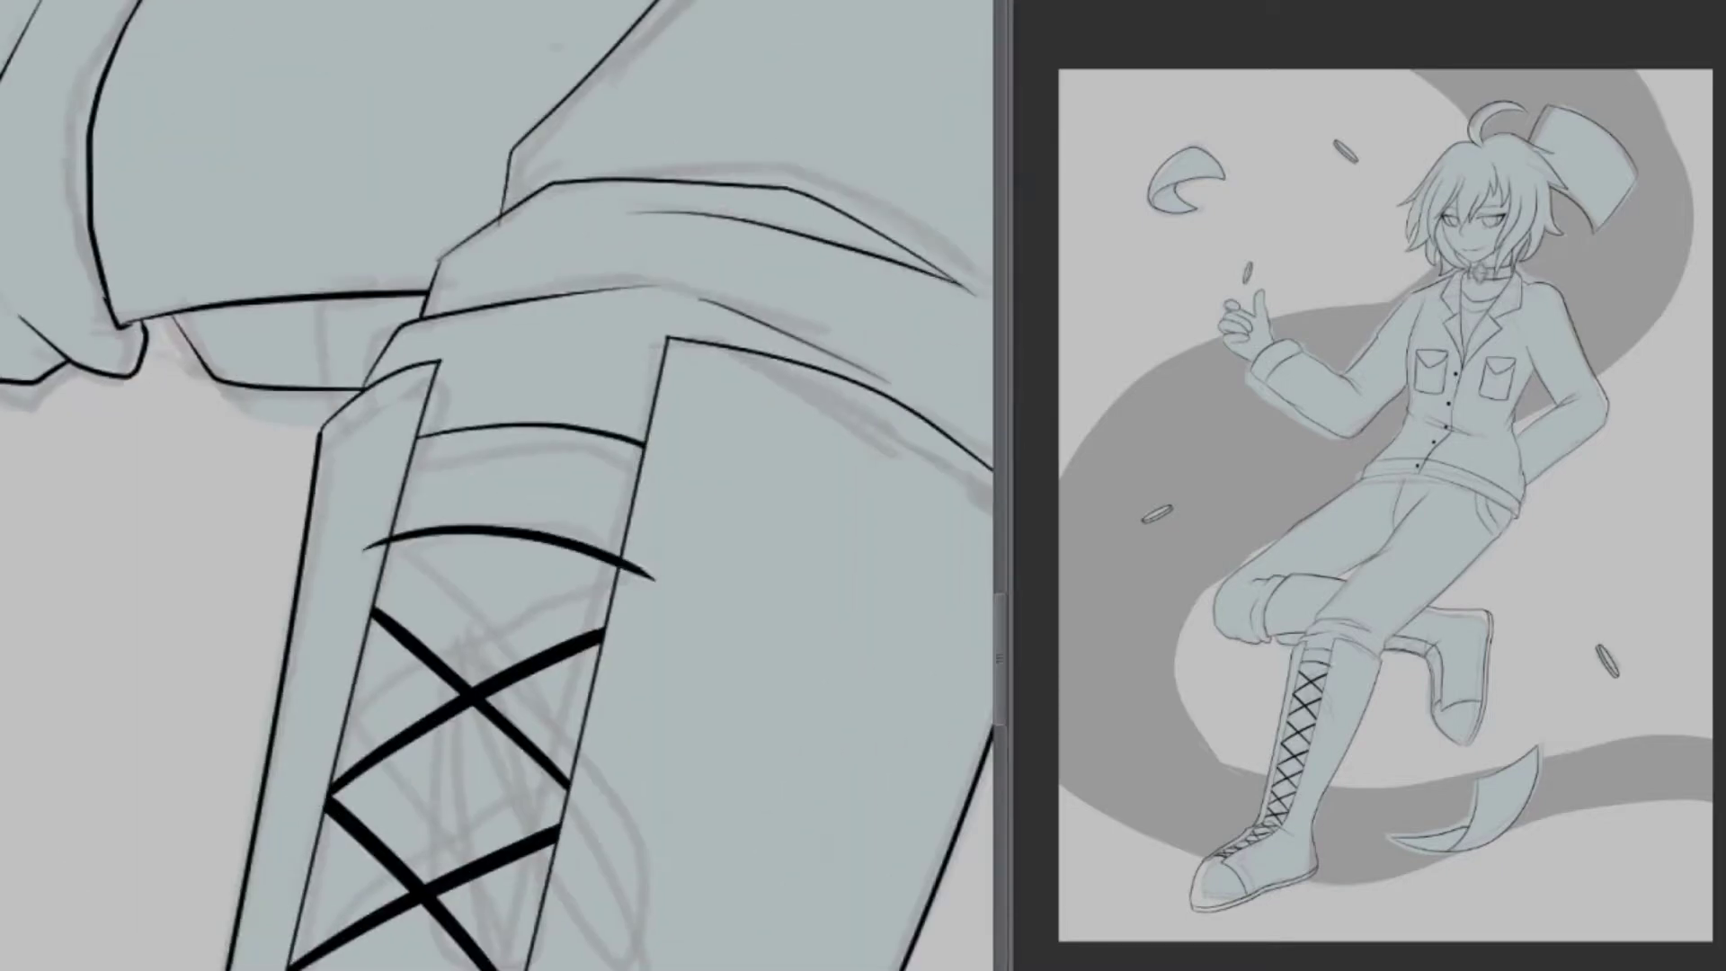
scroll(445, 477, "down", 2)
scroll(445, 478, "down", 3)
left_click_drag(419, 606, 430, 667)
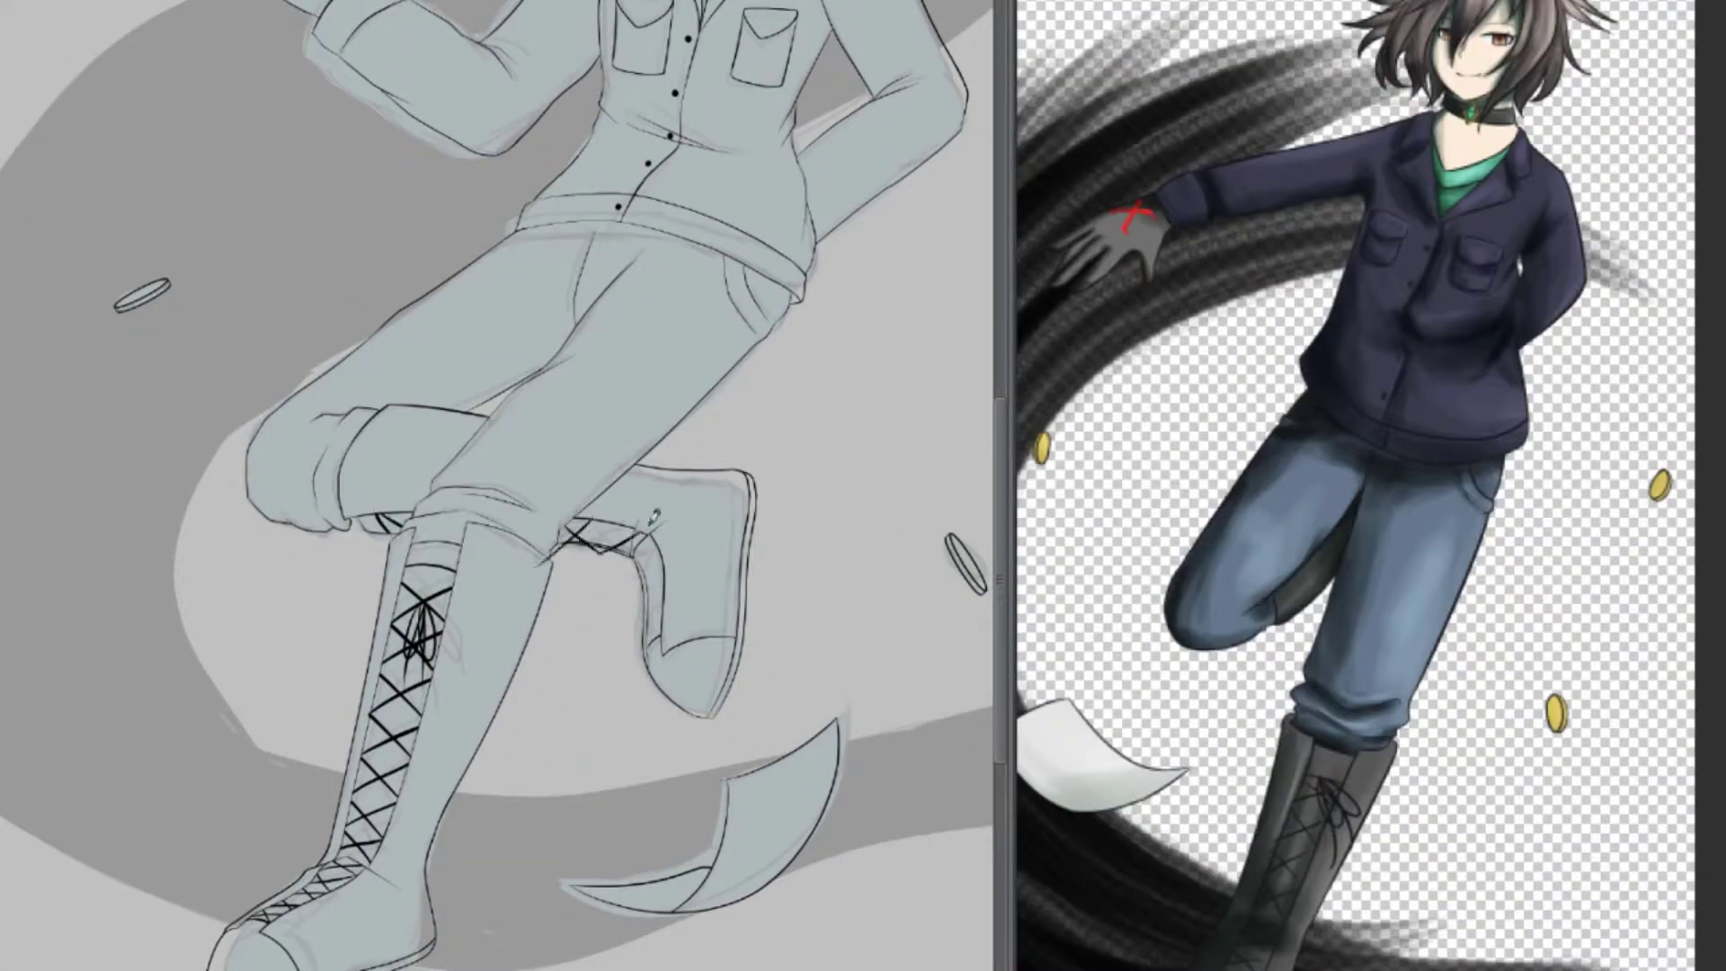
Ink criss-cross laces along the back boot's lacing strip, around the ankle and down to the toe cap
scroll(574, 549, "up", 4)
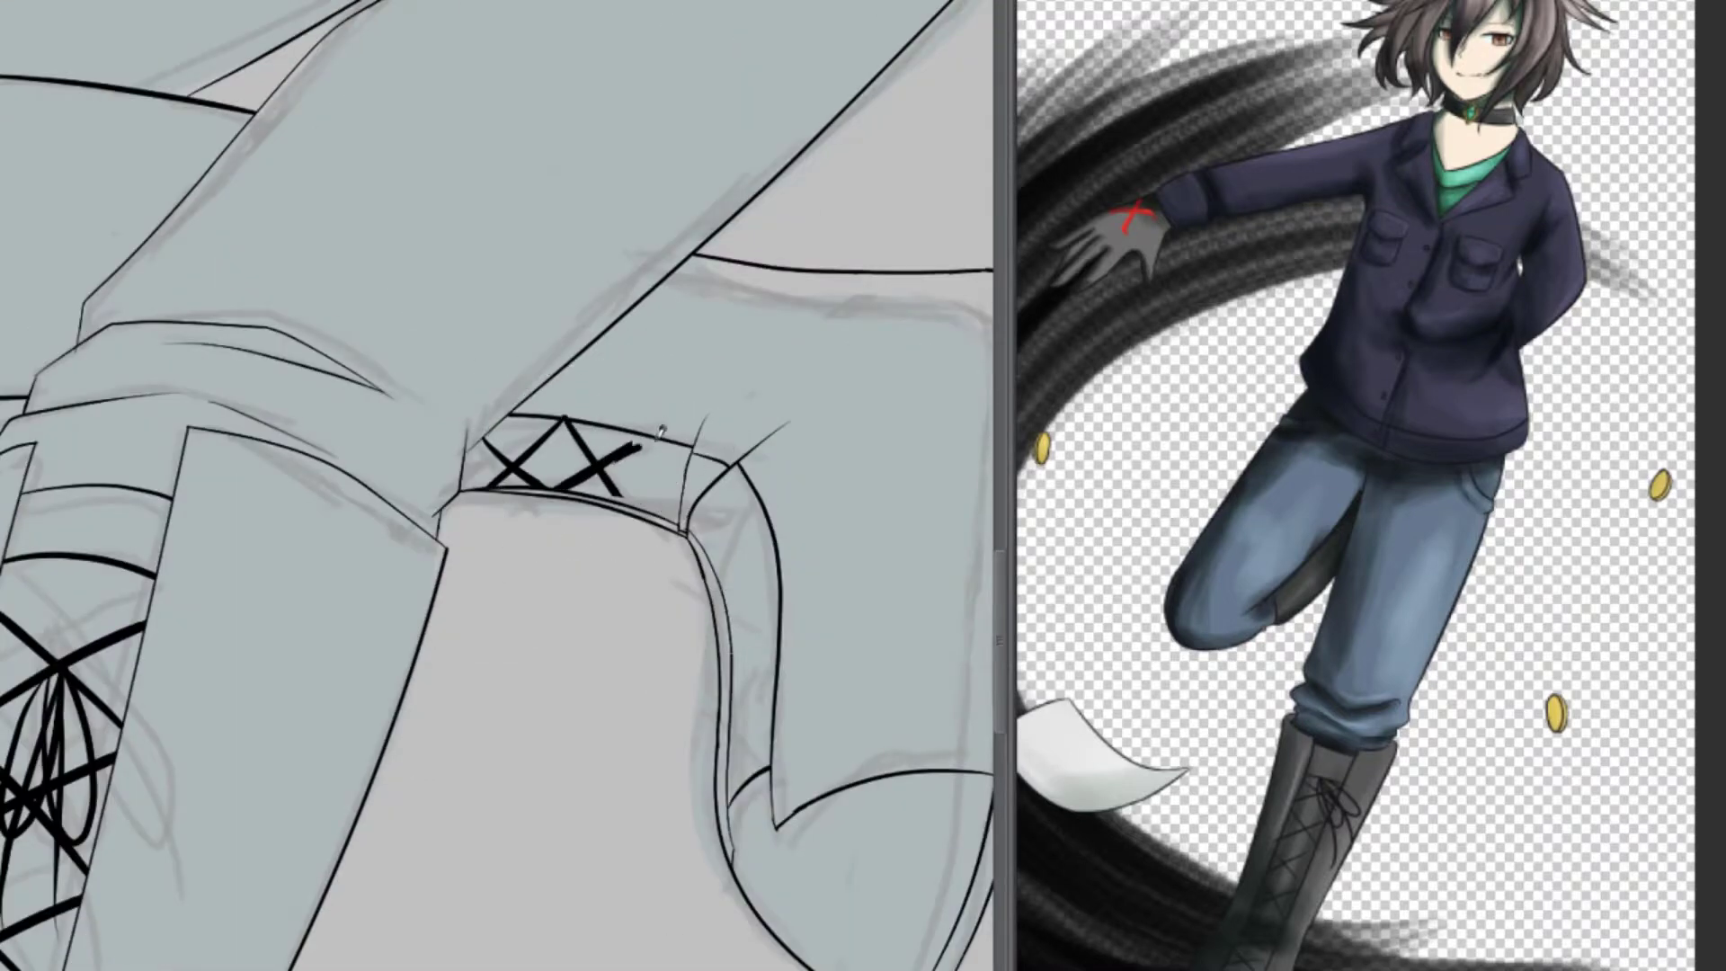
left_click_drag(558, 490, 661, 436)
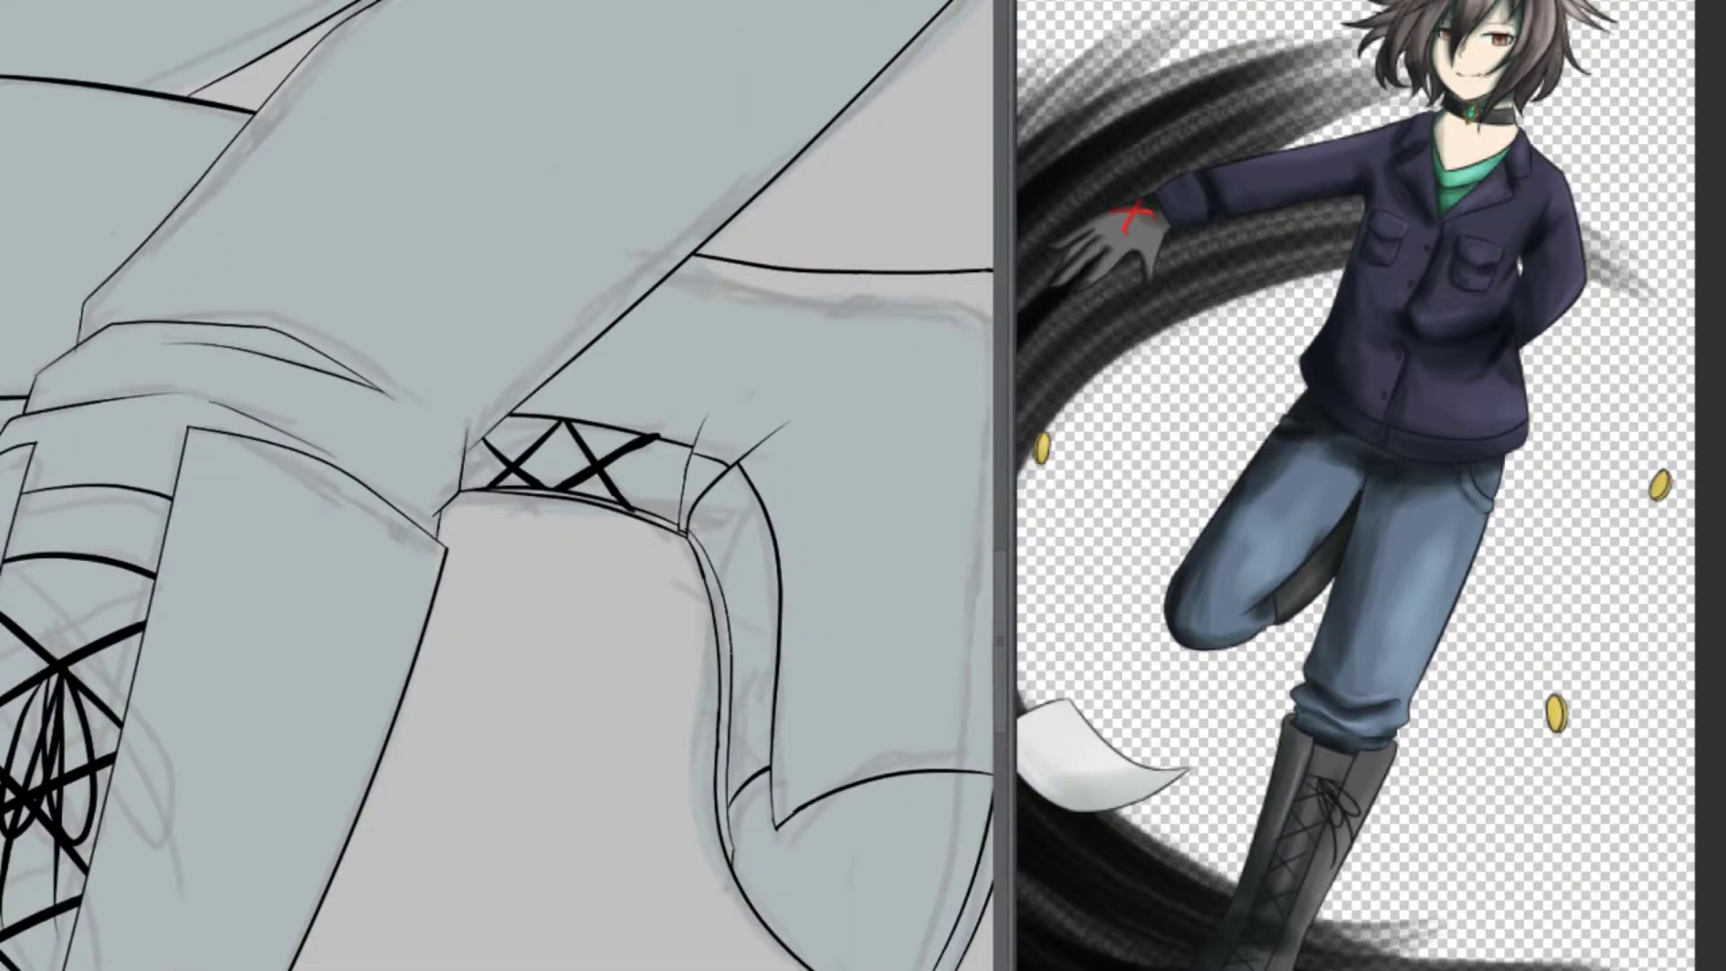
mouse_move(628, 441)
left_mouse_down()
mouse_move(693, 527)
mouse_move(732, 462)
left_mouse_up()
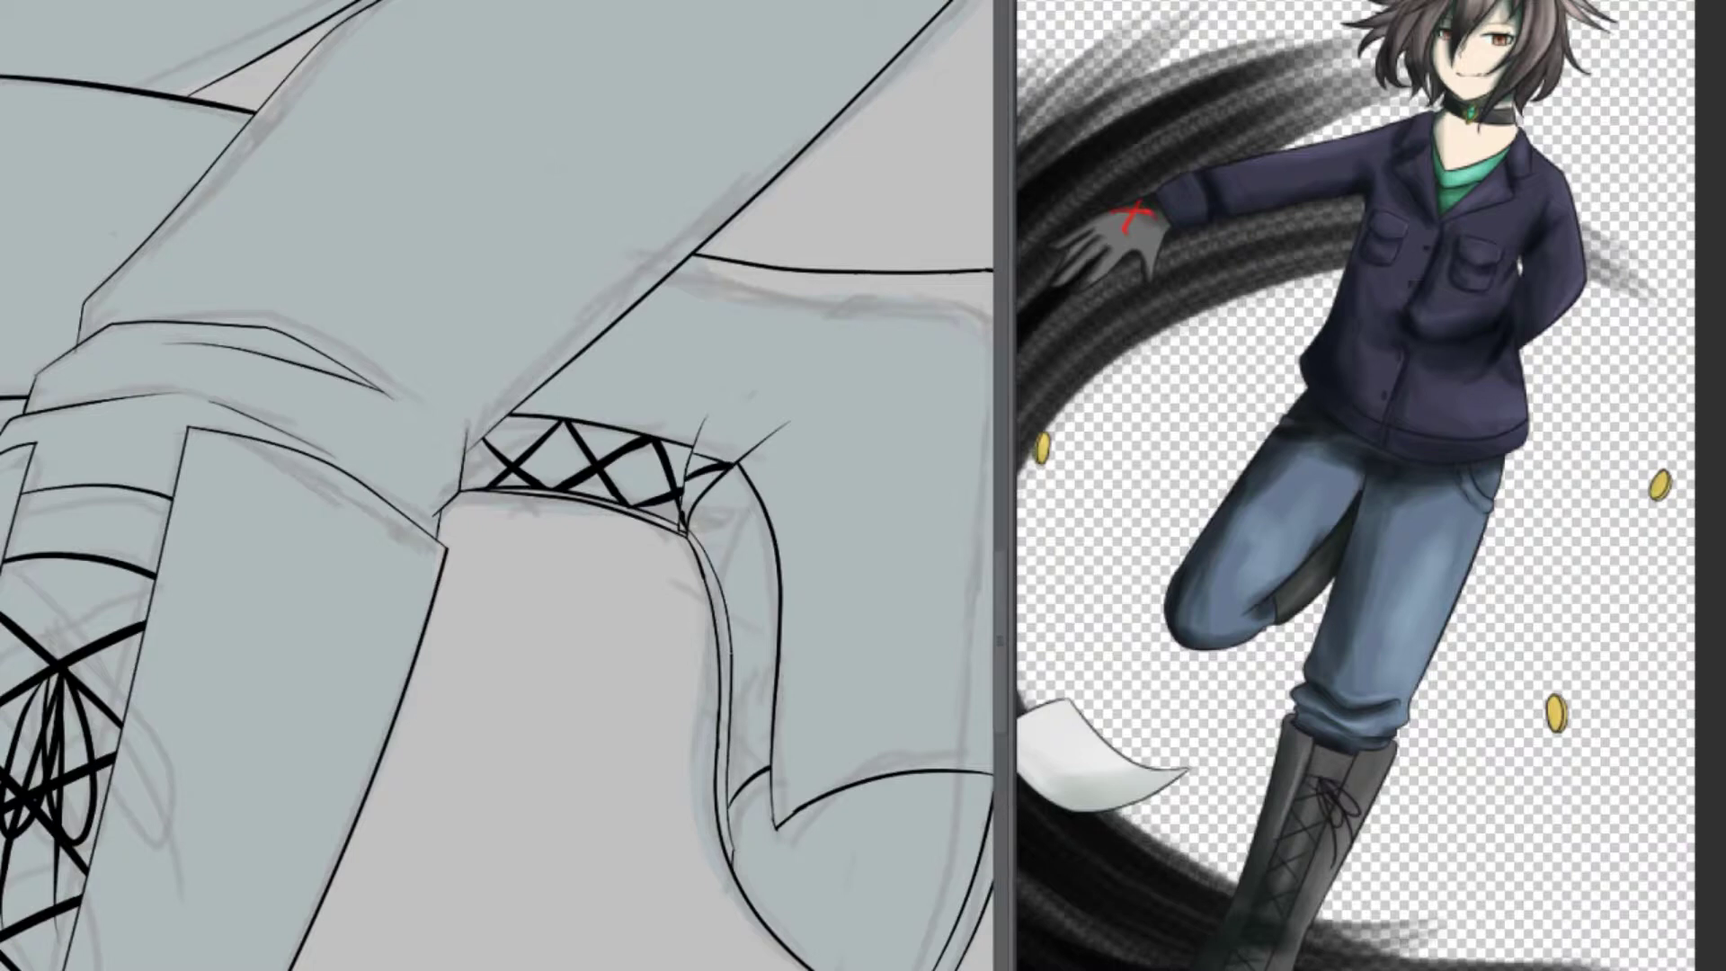
mouse_move(629, 539)
left_mouse_down()
mouse_move(454, 288)
mouse_move(544, 422)
left_mouse_up()
left_click_drag(540, 467, 629, 351)
left_click_drag(499, 278, 625, 359)
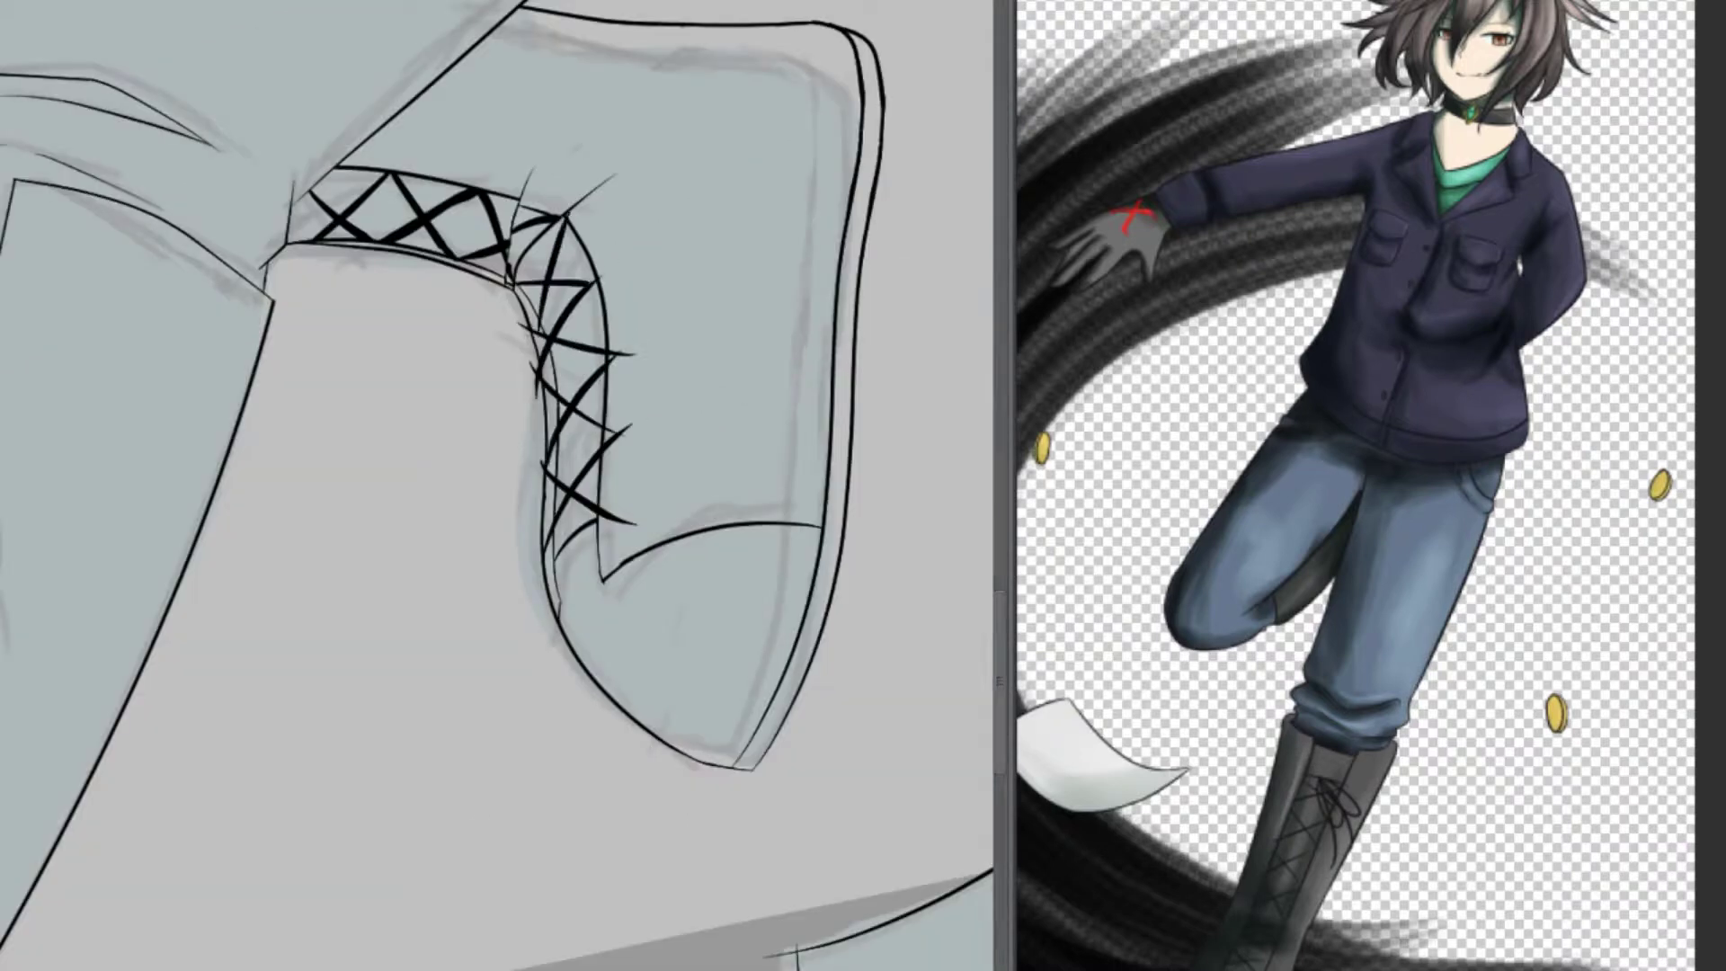
left_click_drag(575, 216, 517, 333)
left_click_drag(553, 333, 634, 360)
scroll(499, 485, "down", 3)
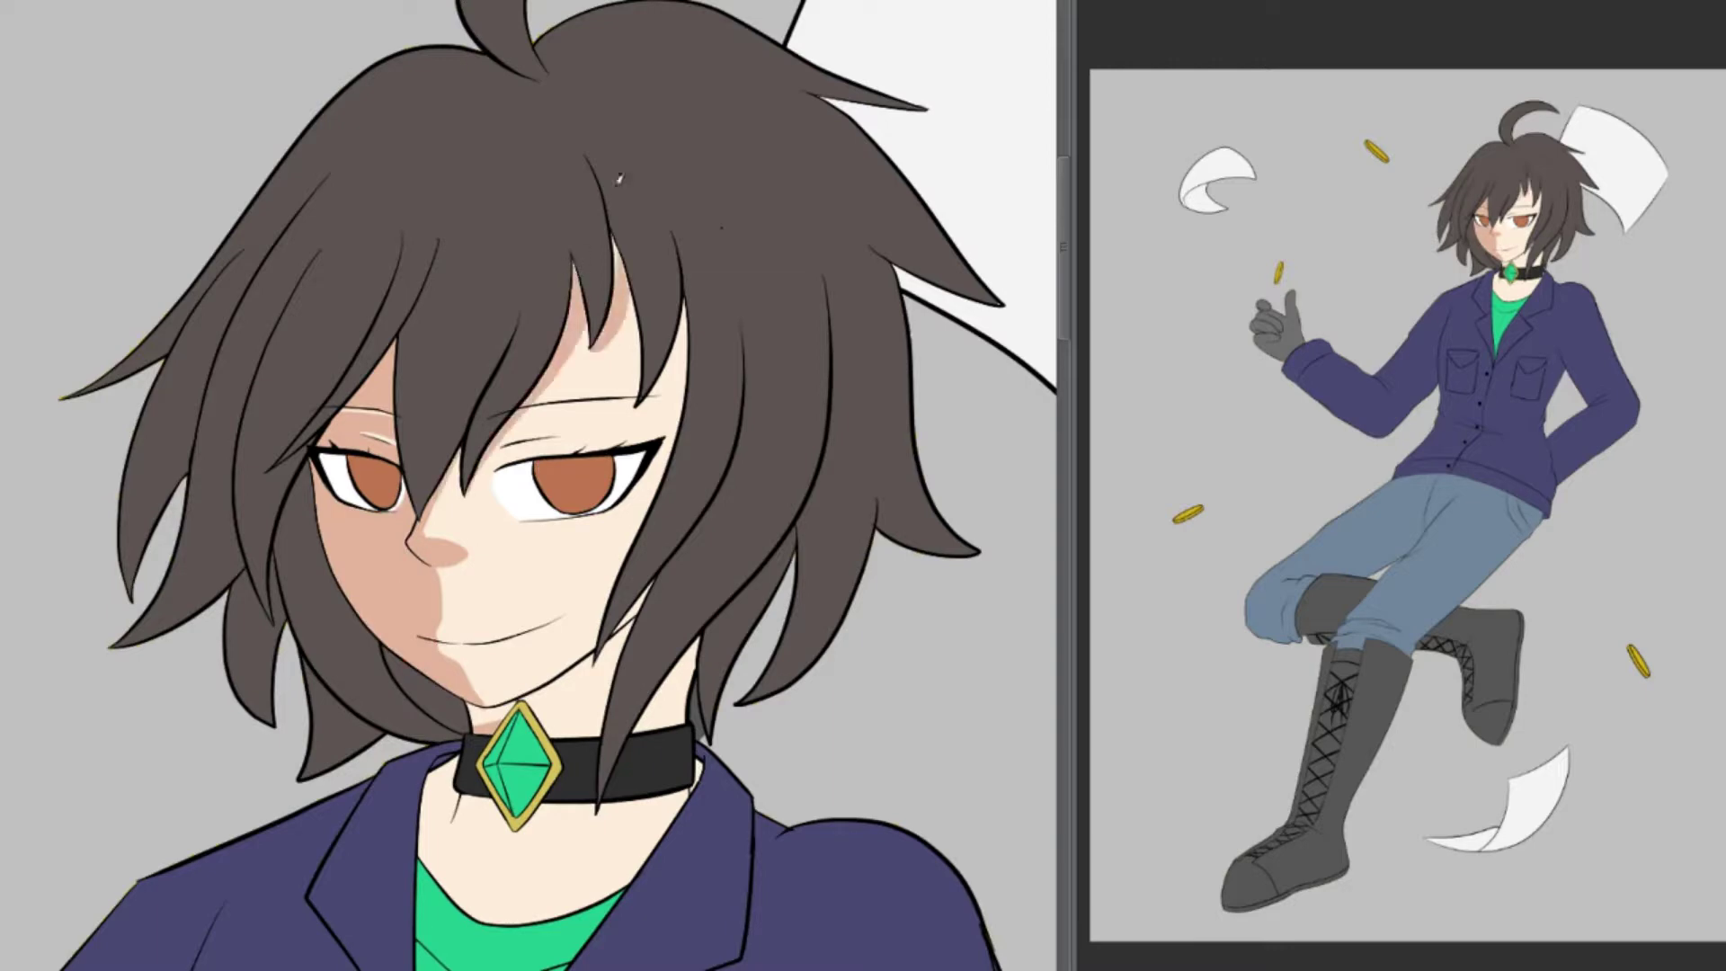
Paint soft skin shading on the face and on the neck around the choker
mouse_move(515, 619)
left_mouse_down()
mouse_move(425, 504)
mouse_move(634, 424)
mouse_move(503, 420)
mouse_move(486, 537)
mouse_move(611, 454)
mouse_move(437, 520)
left_mouse_up()
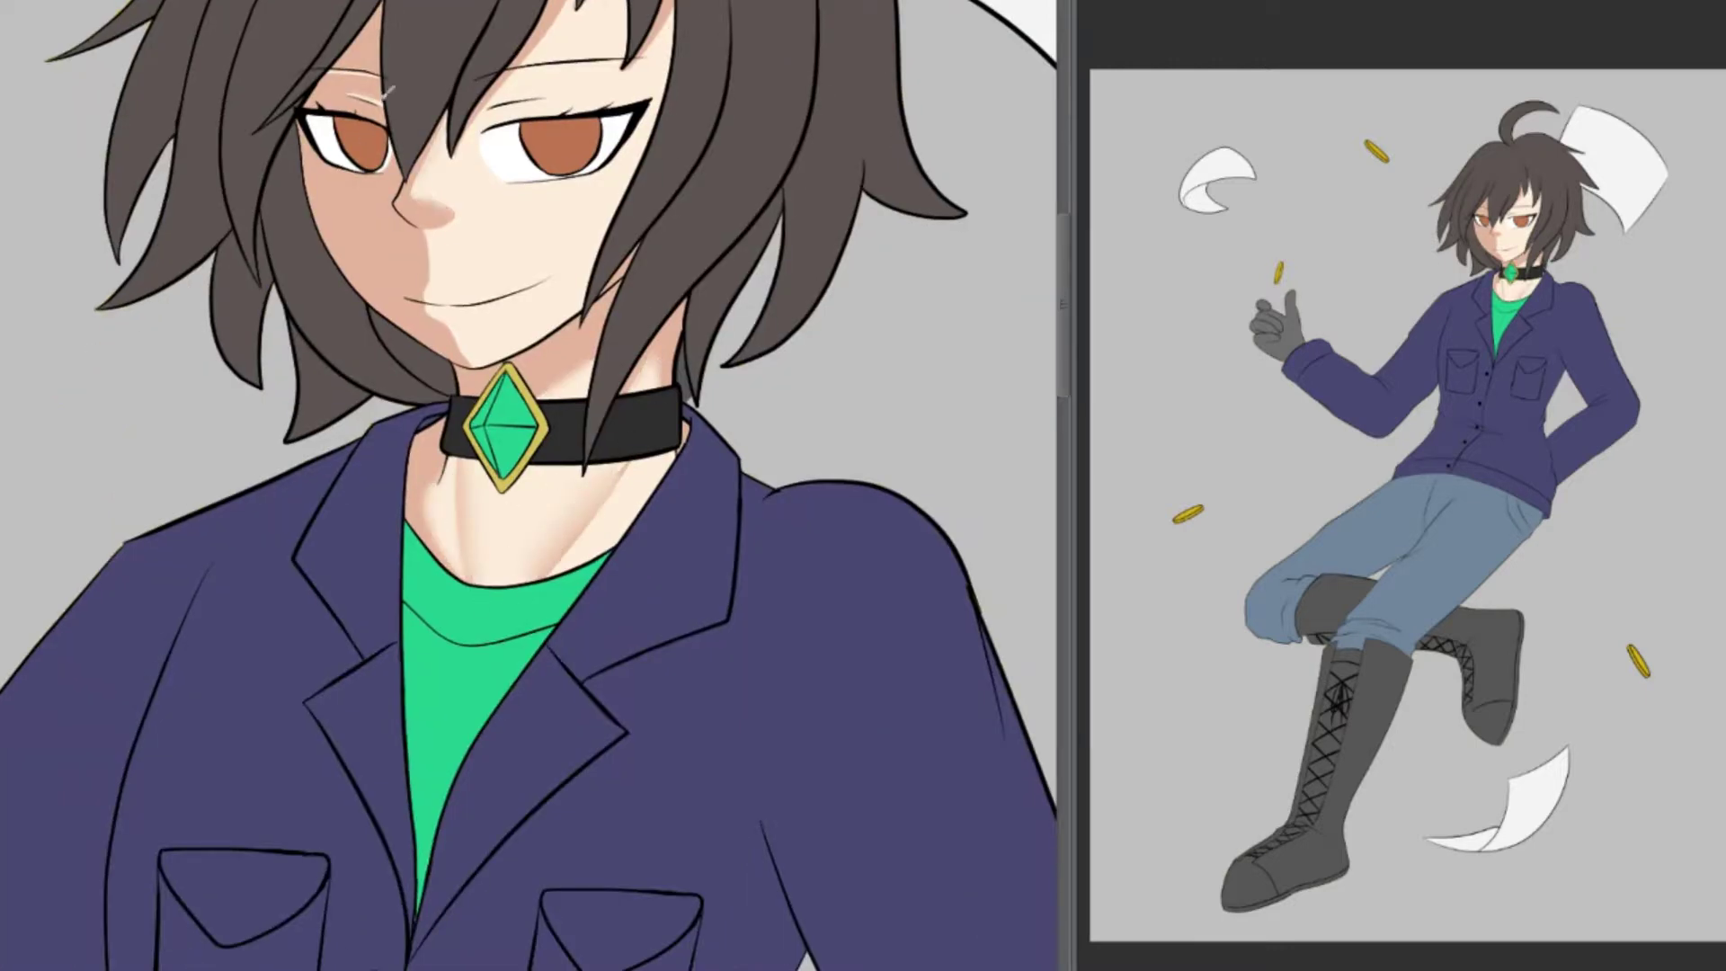
scroll(720, 151, "down", 2)
scroll(719, 151, "down", 2)
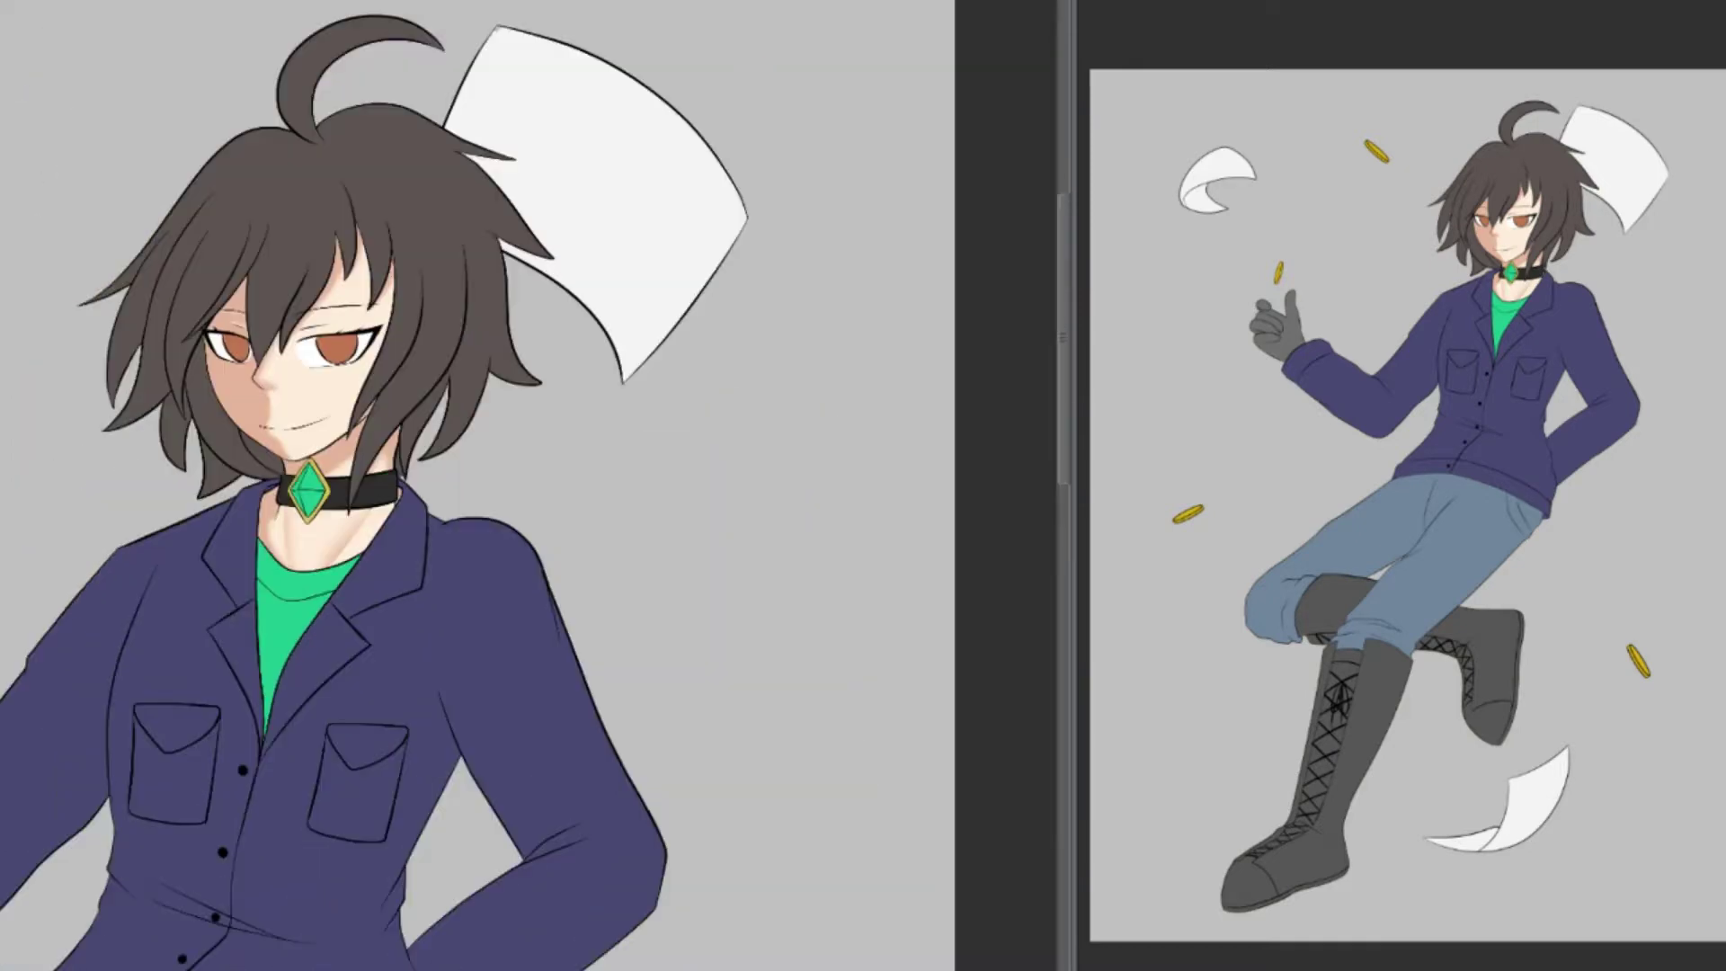
Adjust the lassoed area around the shadow-side eye with a transform and soften the shading on the cheek below it
scroll(701, 168, "up", 4)
left_click_drag(397, 281, 400, 288)
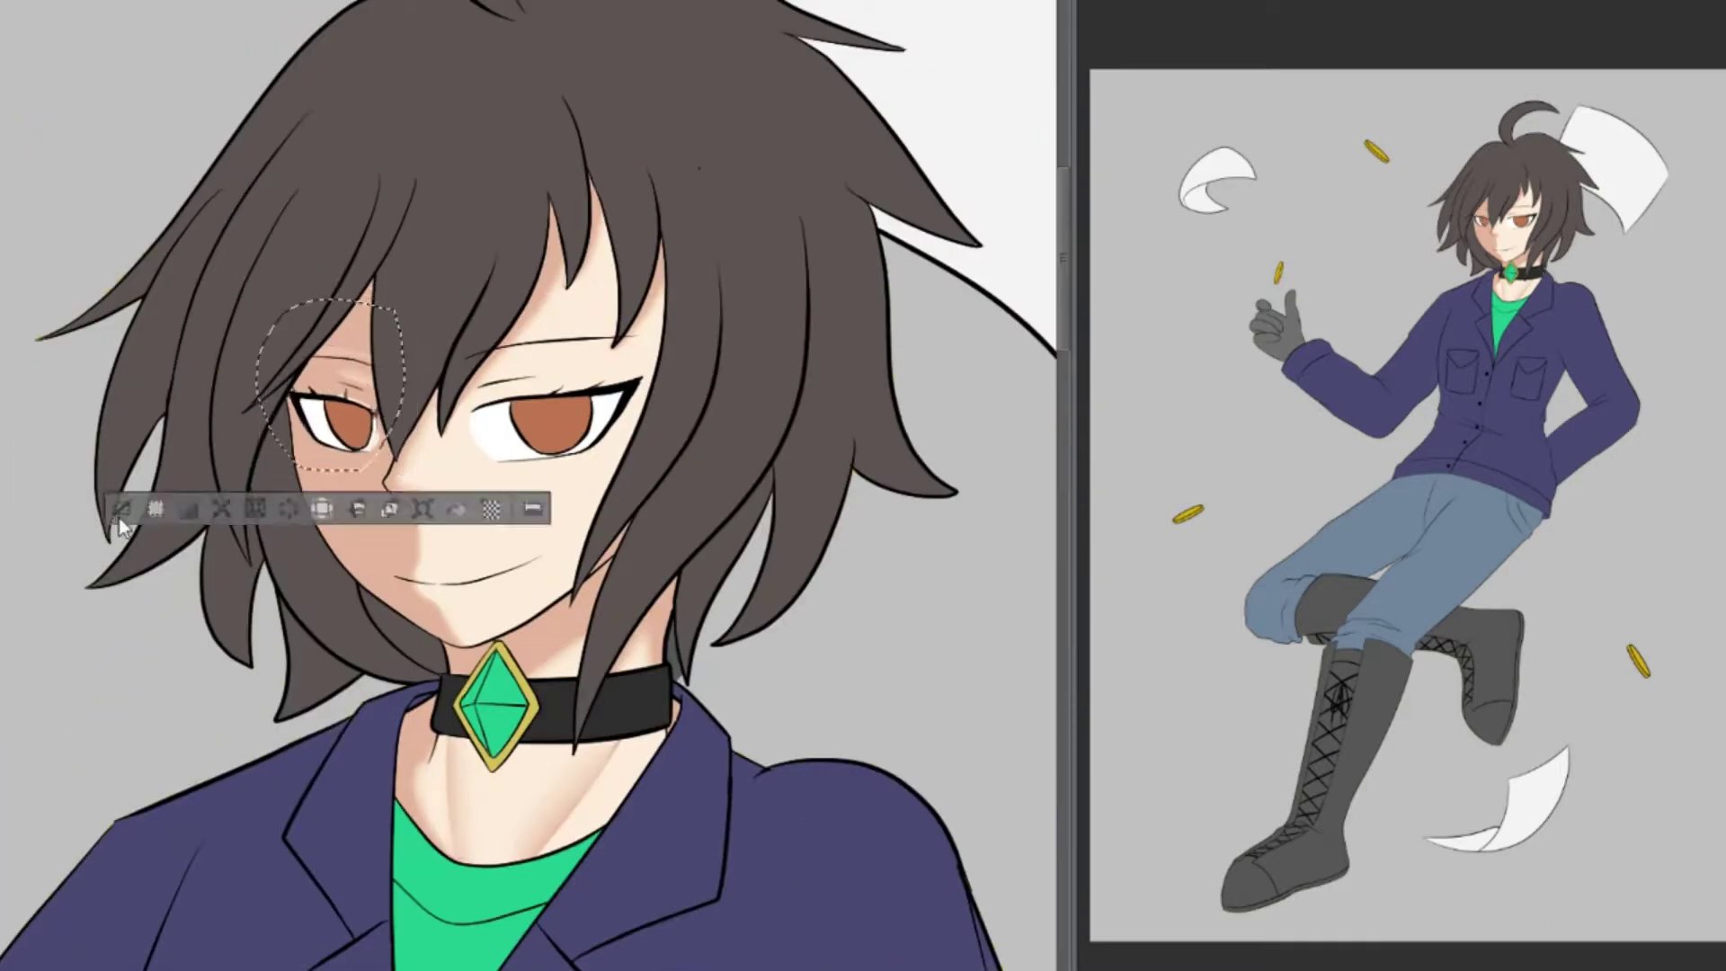
left_click_drag(594, 243, 589, 247)
key("ctrl+t")
key("Return")
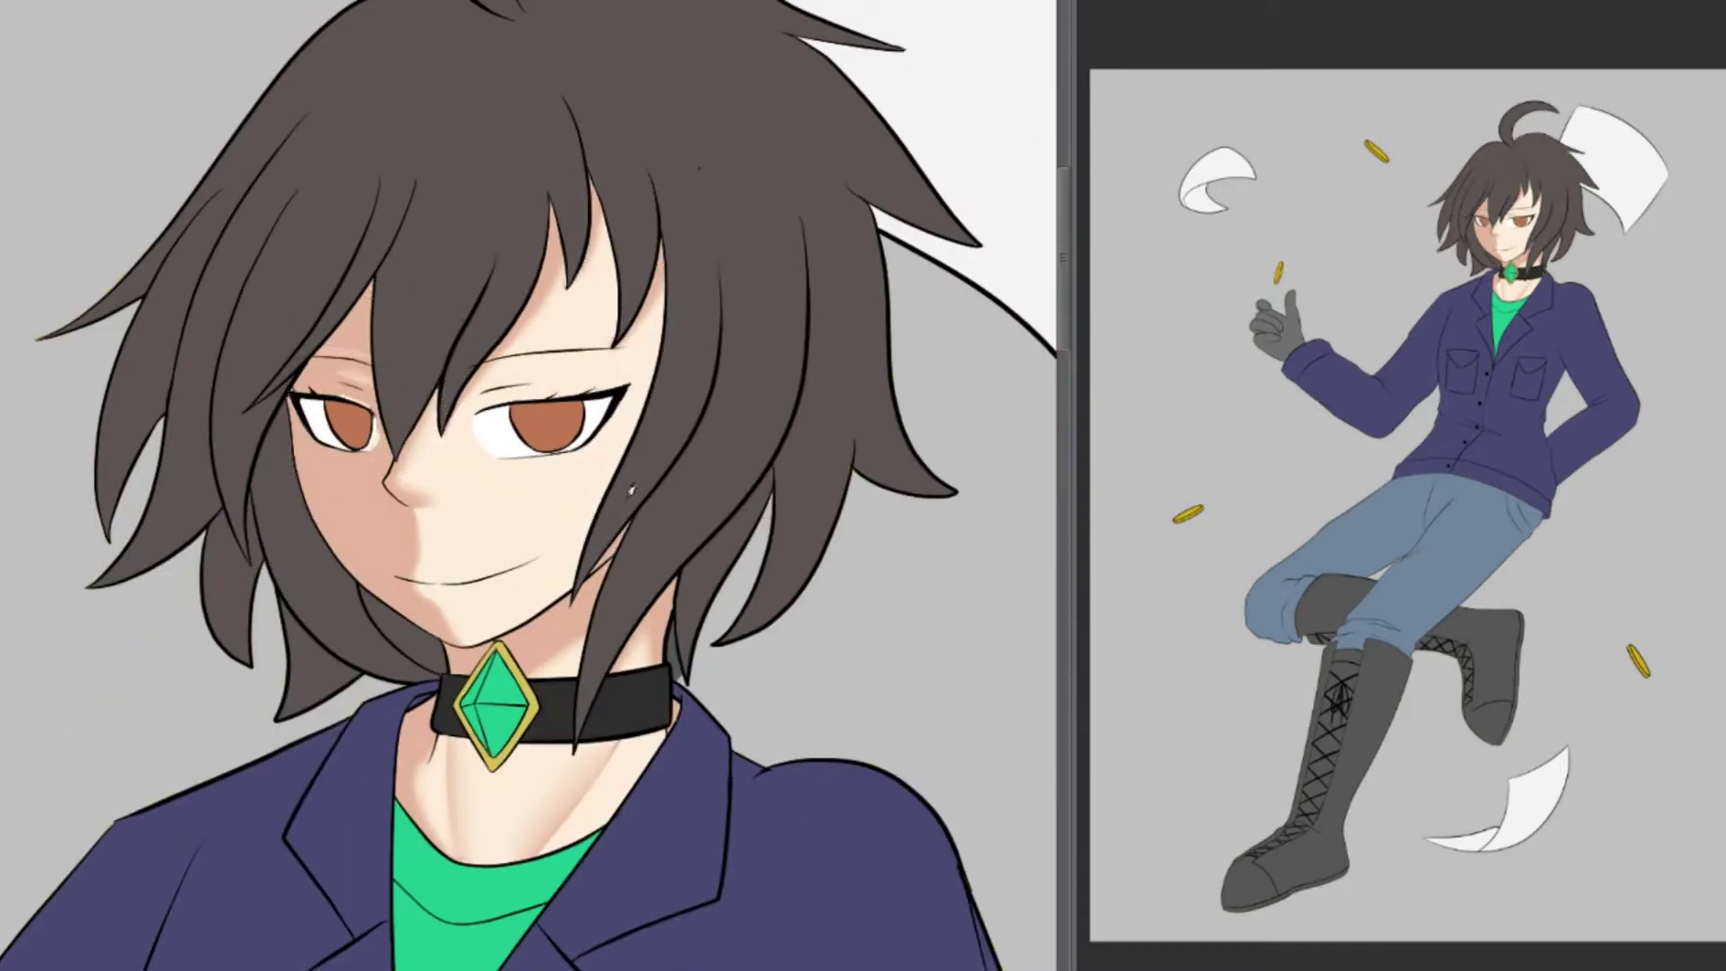
mouse_move(366, 455)
left_mouse_down()
mouse_move(339, 490)
mouse_move(333, 477)
mouse_move(355, 492)
left_mouse_up()
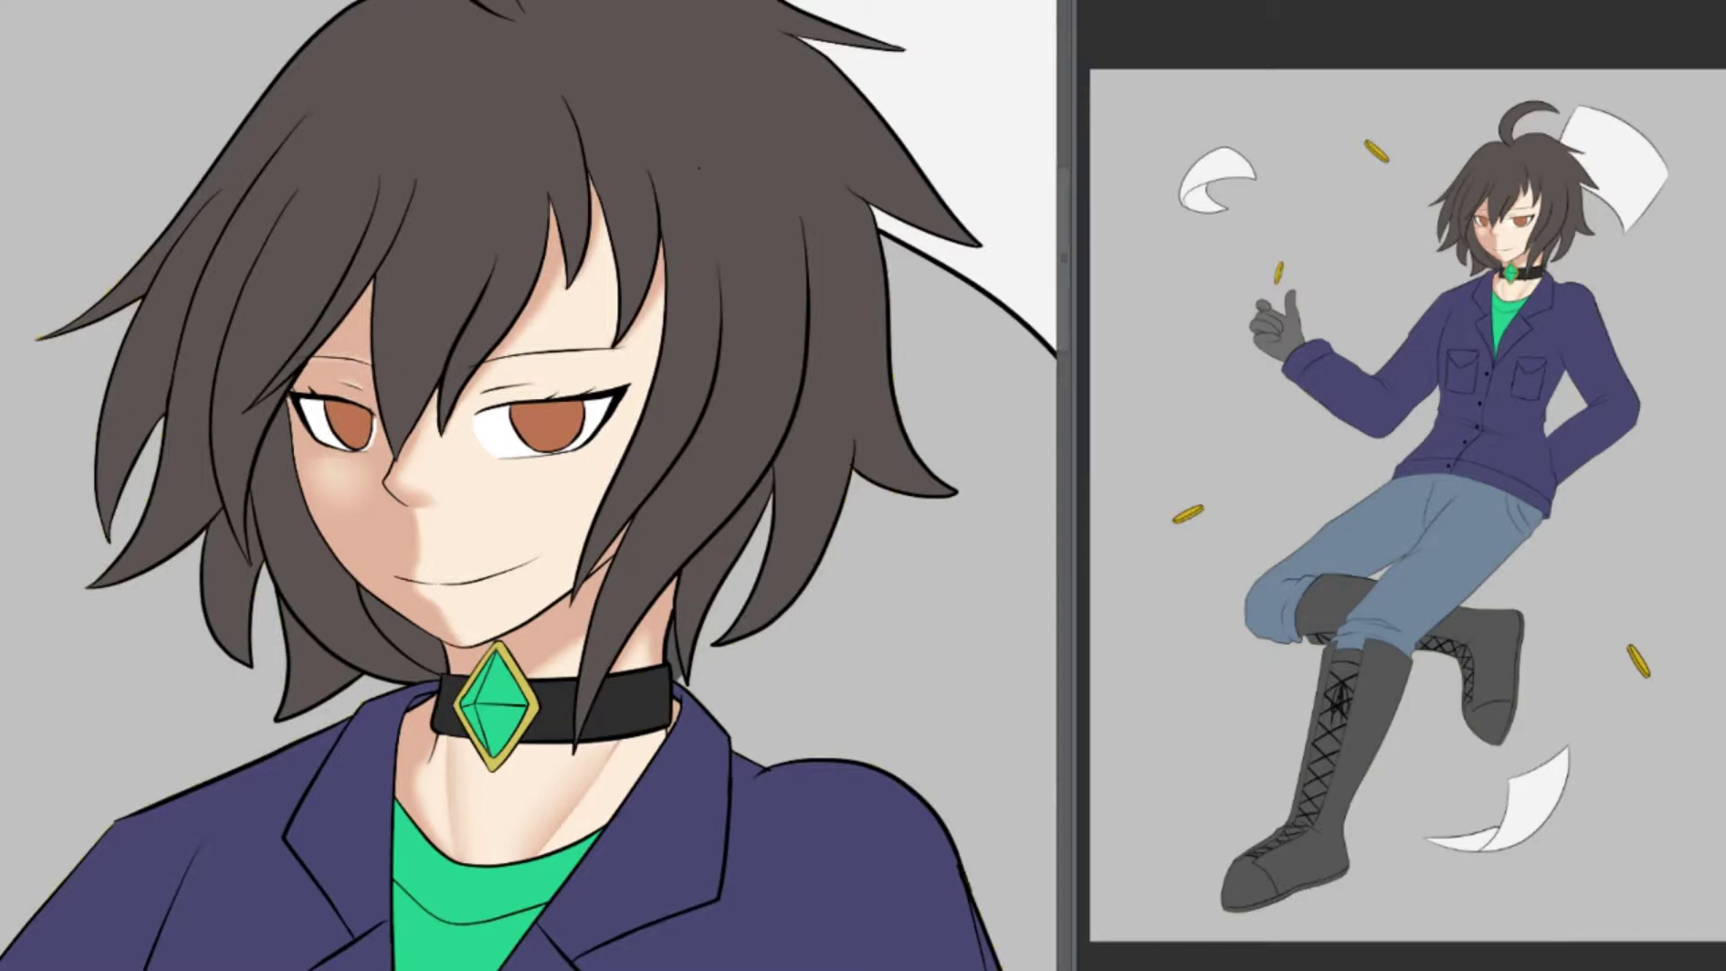
Paint a soft blush below the larger eye and a light glow on the opposite cheek
mouse_move(499, 463)
left_mouse_down()
mouse_move(594, 503)
mouse_move(575, 494)
left_mouse_up()
left_click_drag(352, 454, 324, 486)
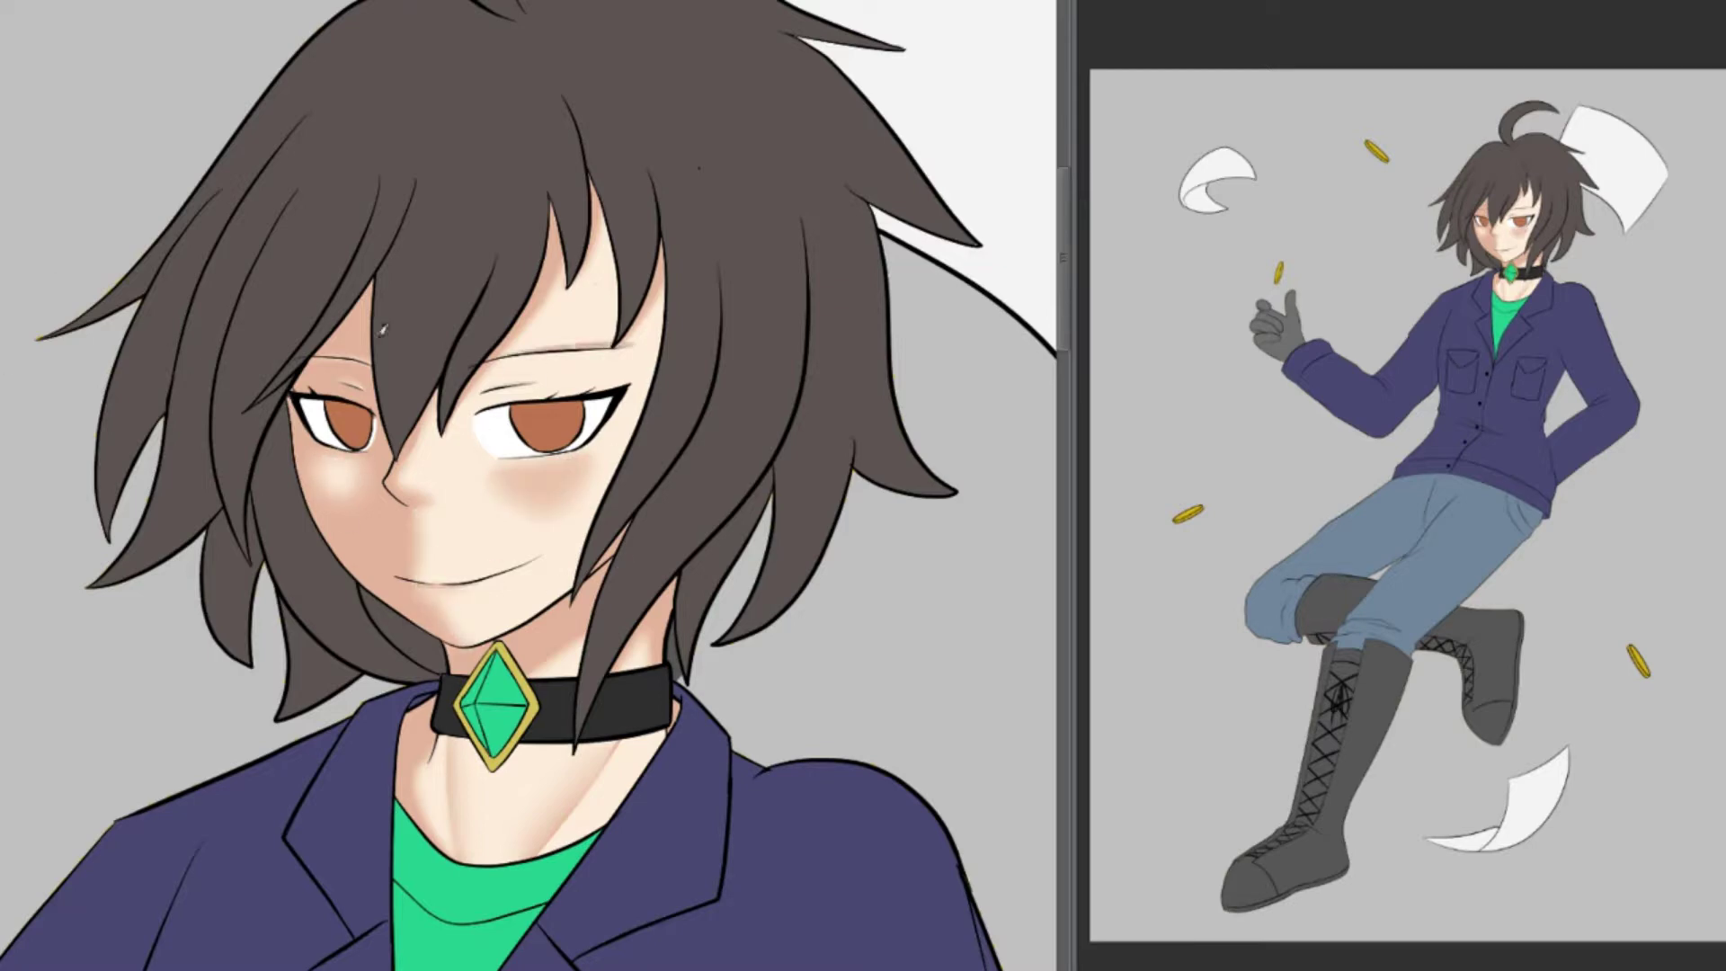
Deepen the skin shadows on the face beneath the hair fringe, under the chin and along the shirt neckline
key("ctrl+minus")
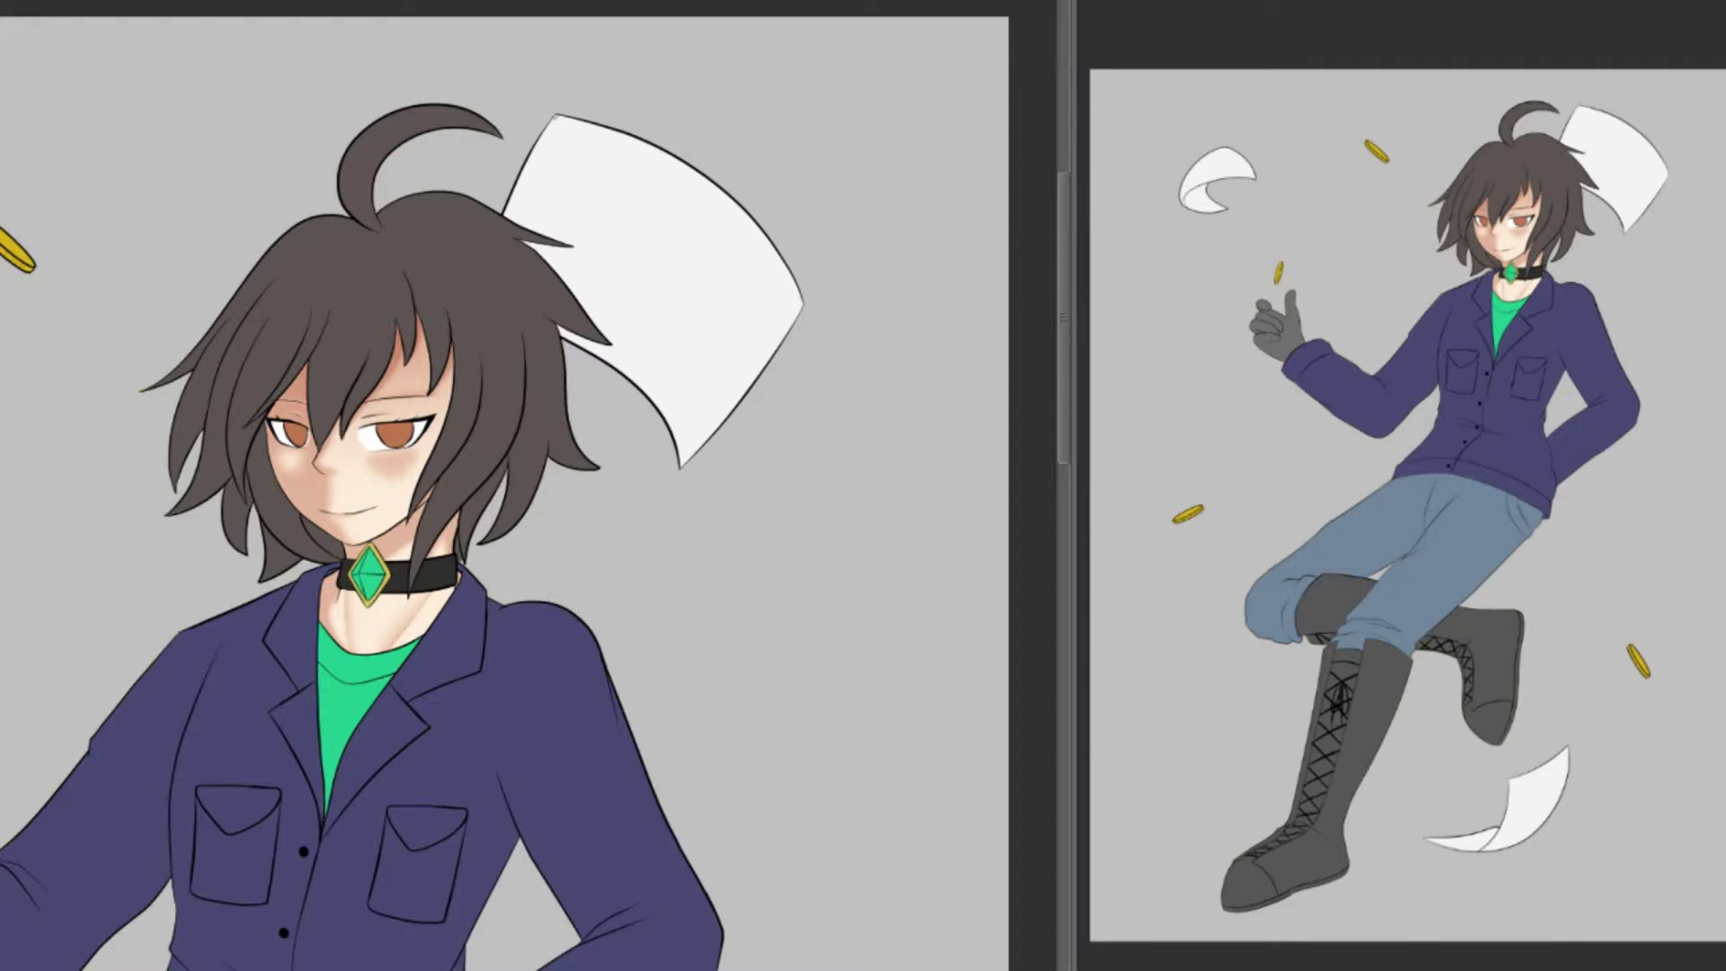
left_click_drag(306, 364, 274, 430)
mouse_move(400, 337)
left_mouse_down()
mouse_move(346, 438)
mouse_move(449, 396)
left_mouse_up()
mouse_move(432, 486)
left_mouse_down()
mouse_move(351, 558)
mouse_move(398, 520)
left_mouse_up()
key("ctrl+z")
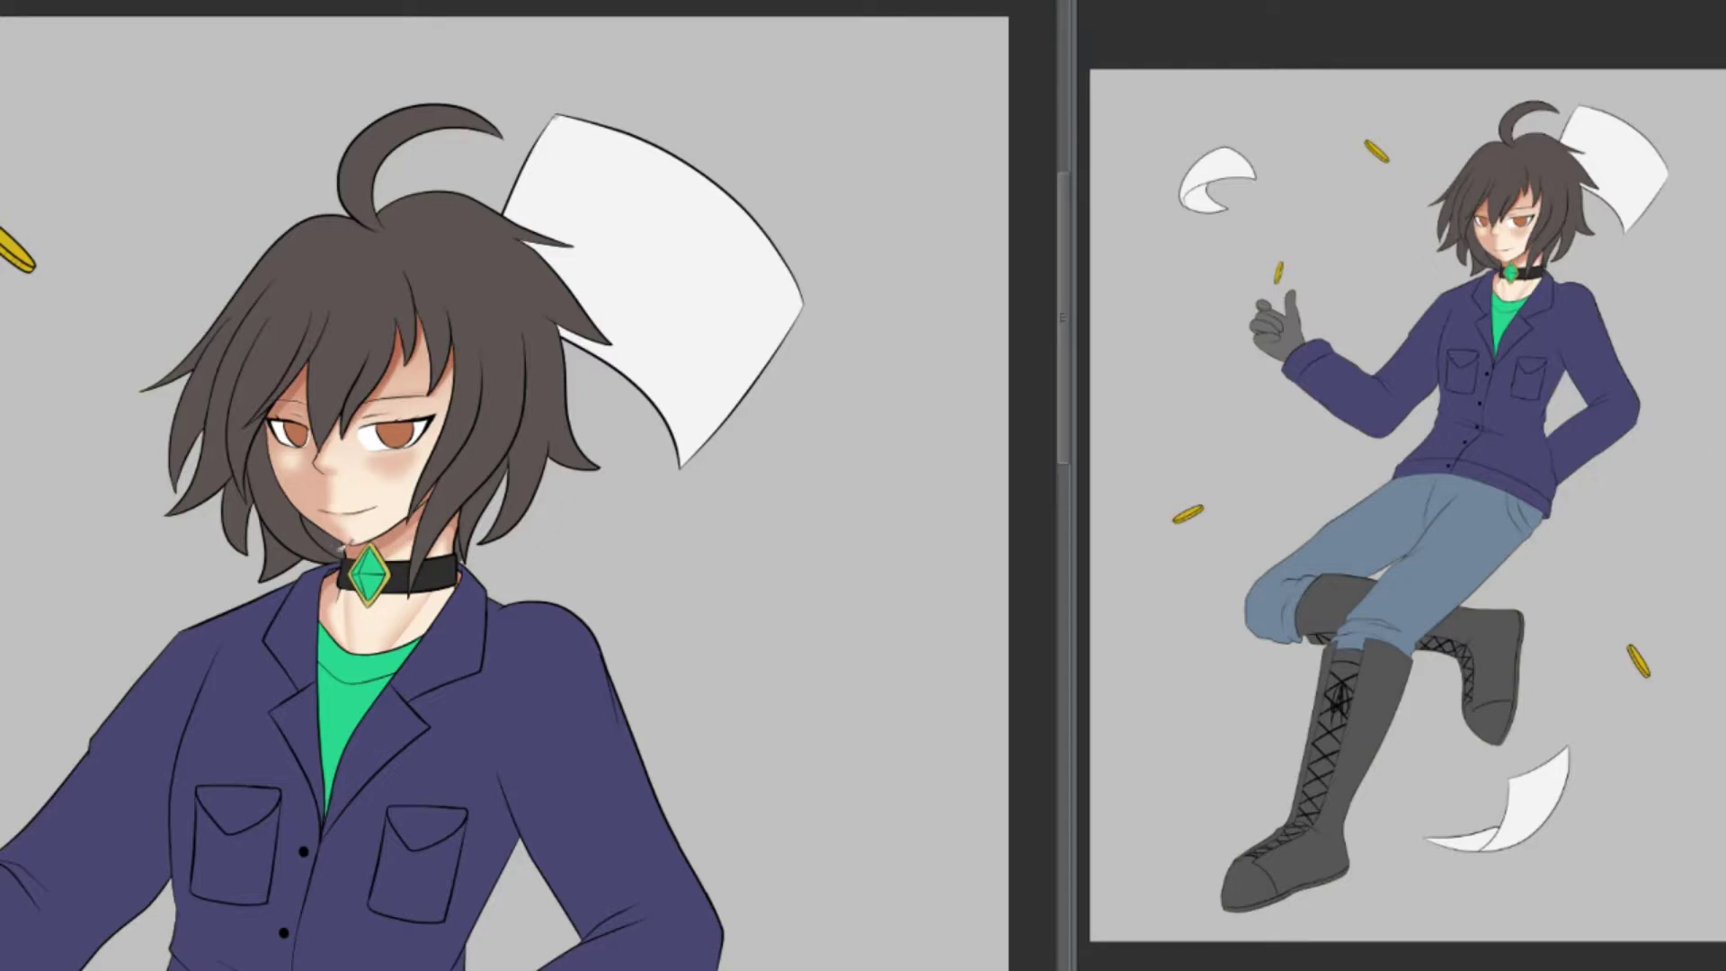
left_click_drag(338, 543, 423, 539)
left_click_drag(324, 629, 436, 620)
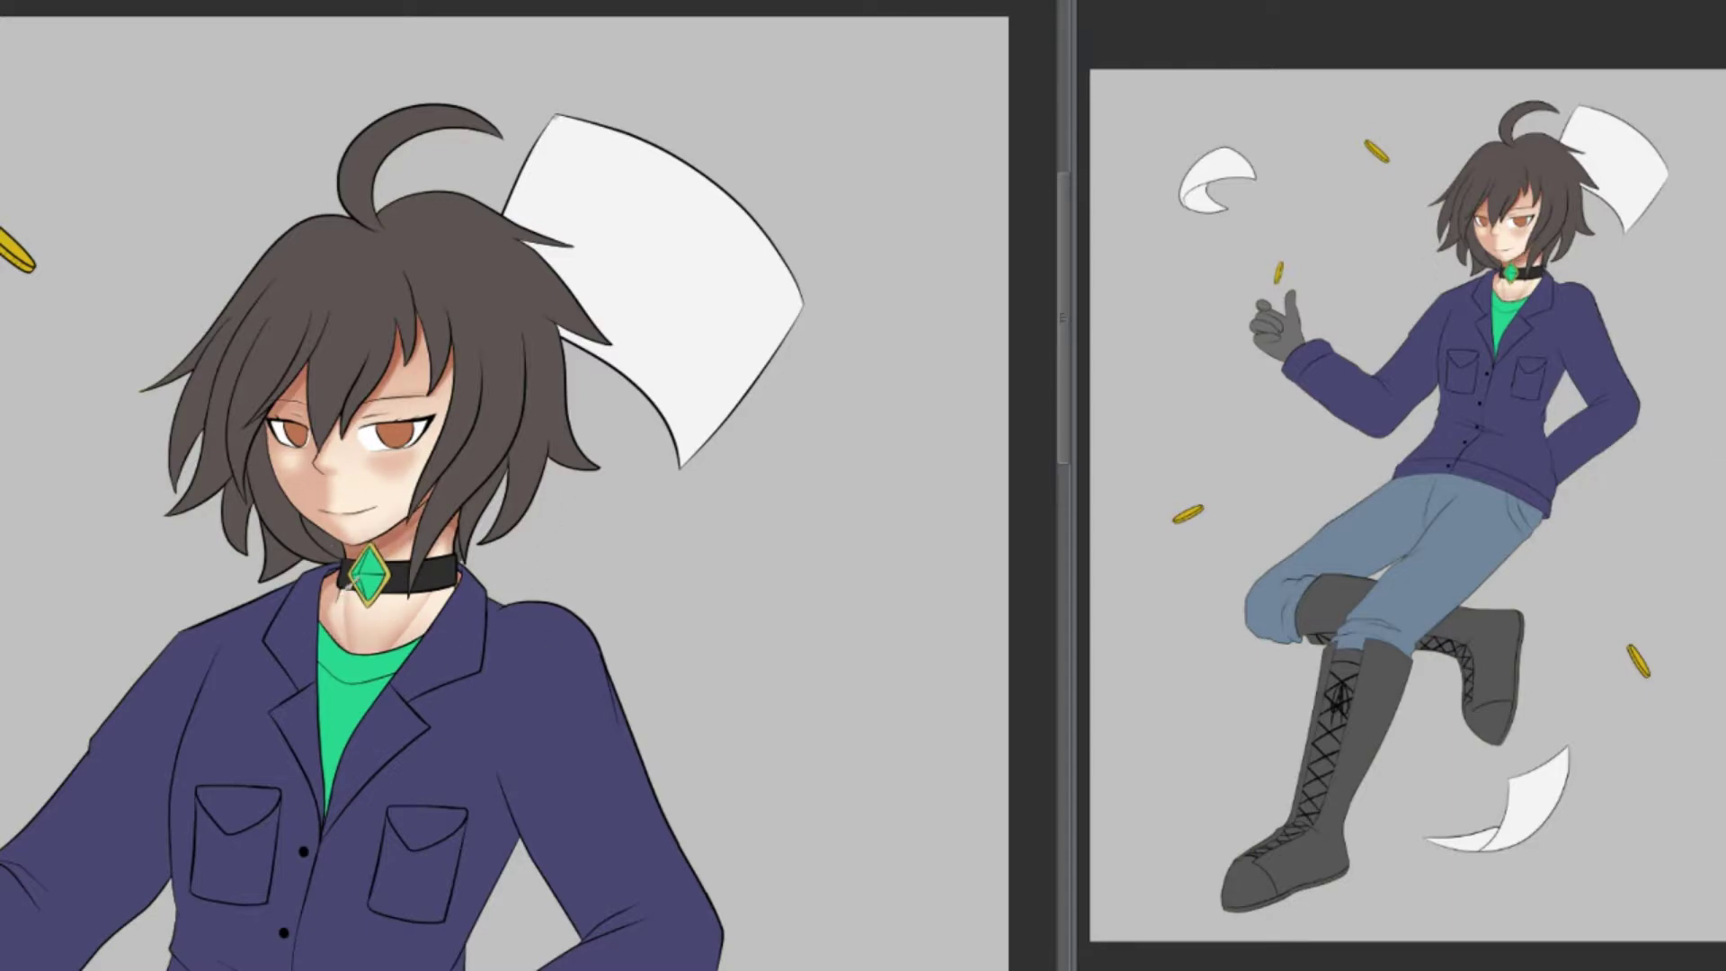
Shade the black choker with dark edges and a soft grey sheen on the band beside the hair lock
scroll(496, 449, "up", 3)
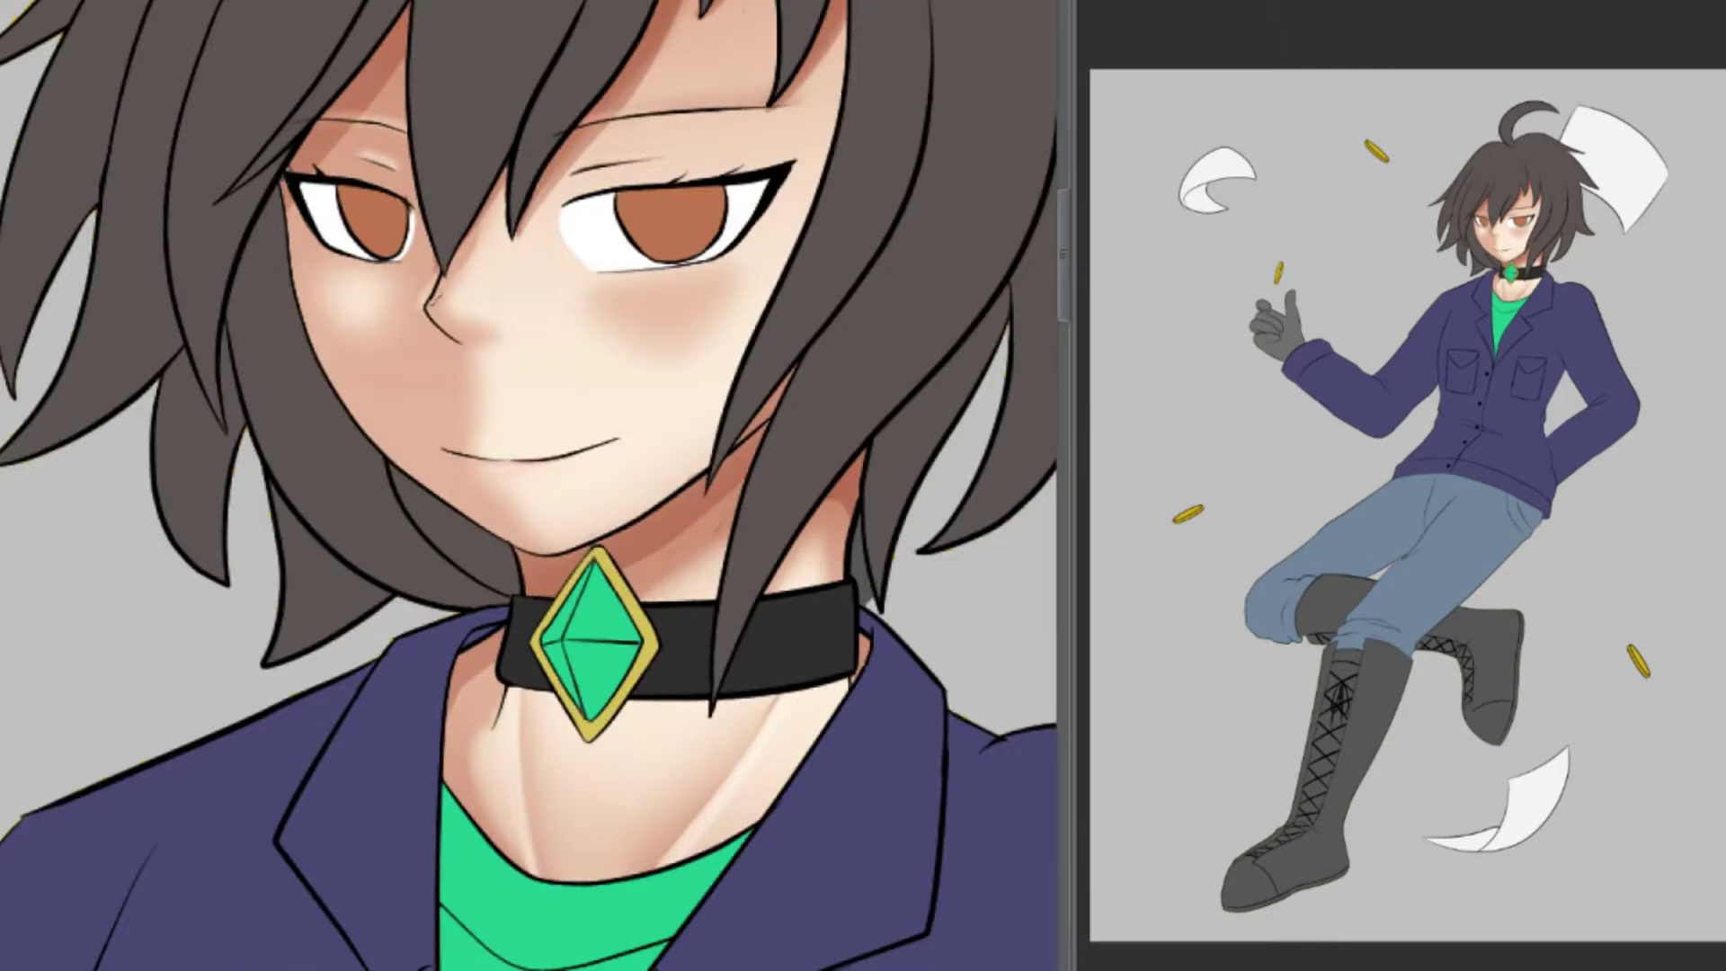
scroll(530, 486, "down", 3)
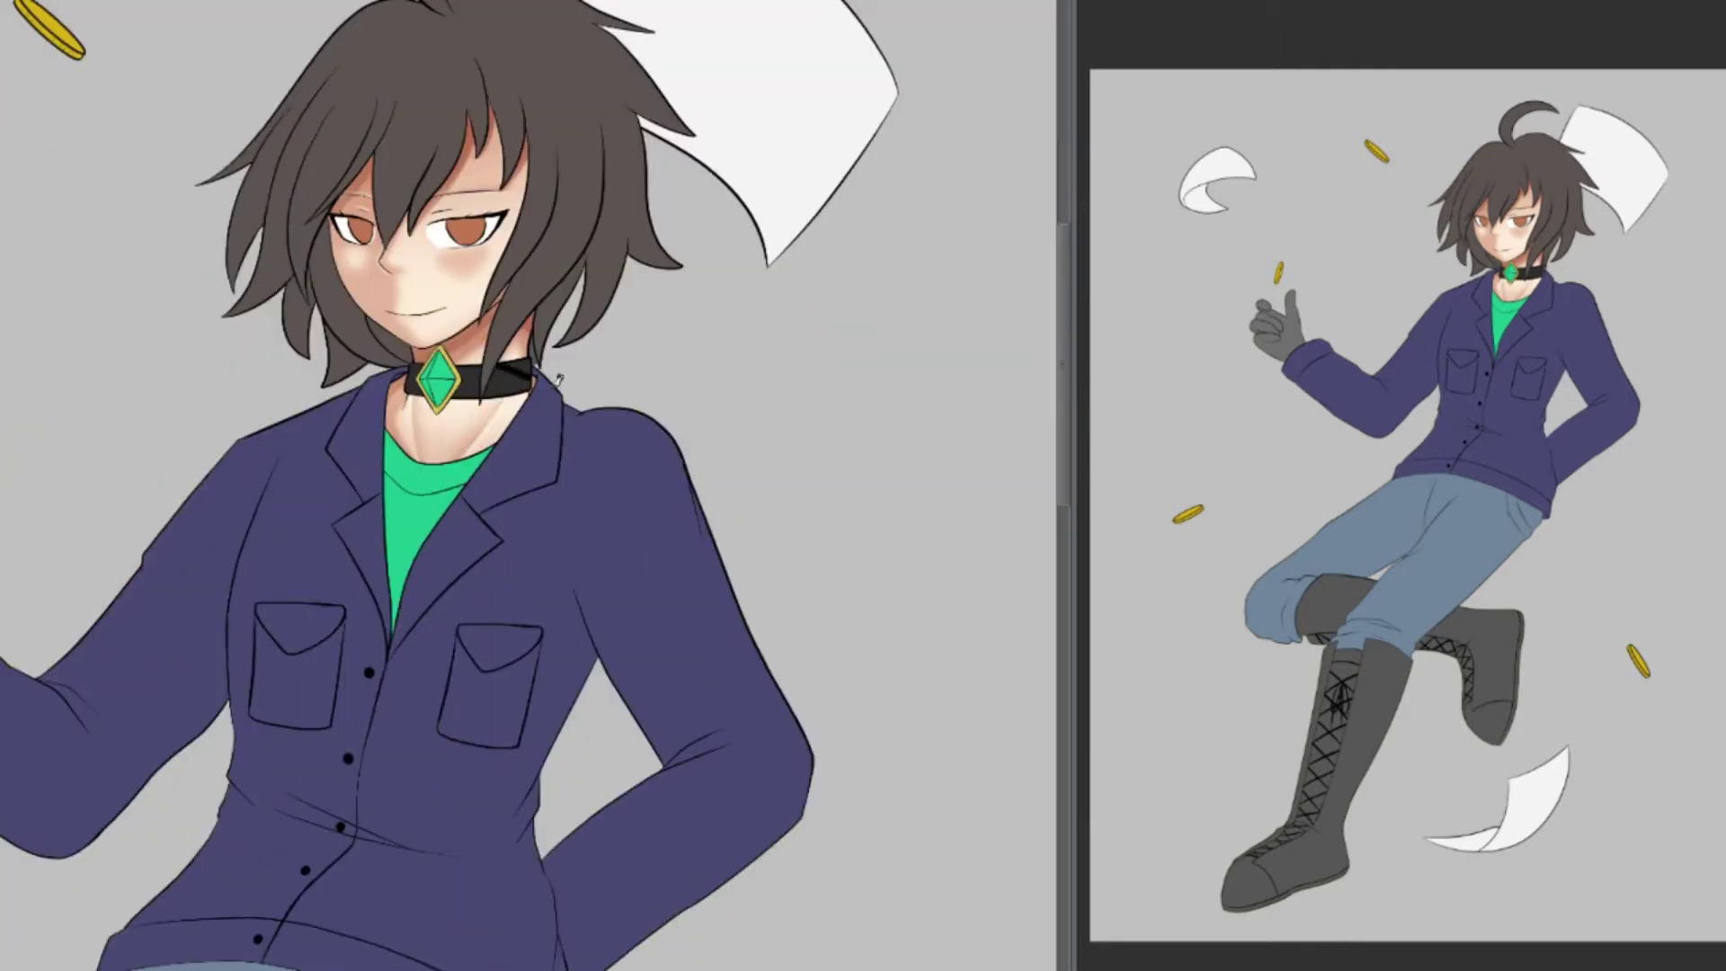
left_click_drag(531, 367, 509, 372)
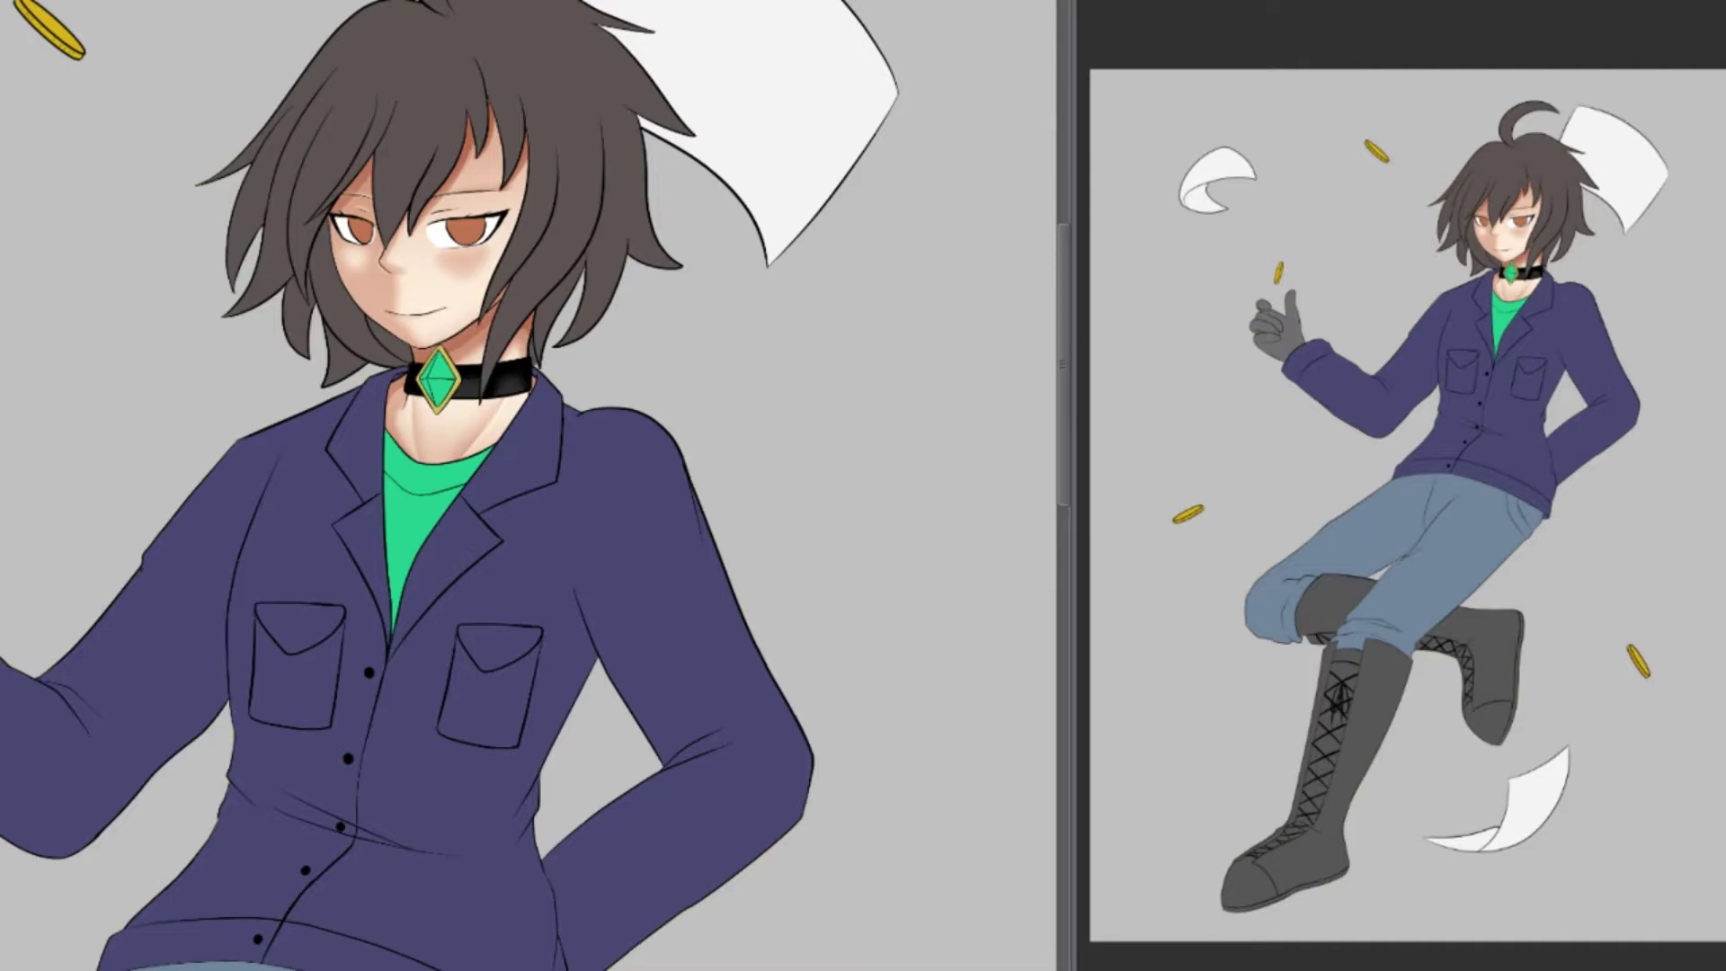
Paint dark green shadows on the shirt along the jacket's shadow-side edge and below the neckline
left_click_drag(459, 450, 396, 620)
scroll(605, 848, "up", 3)
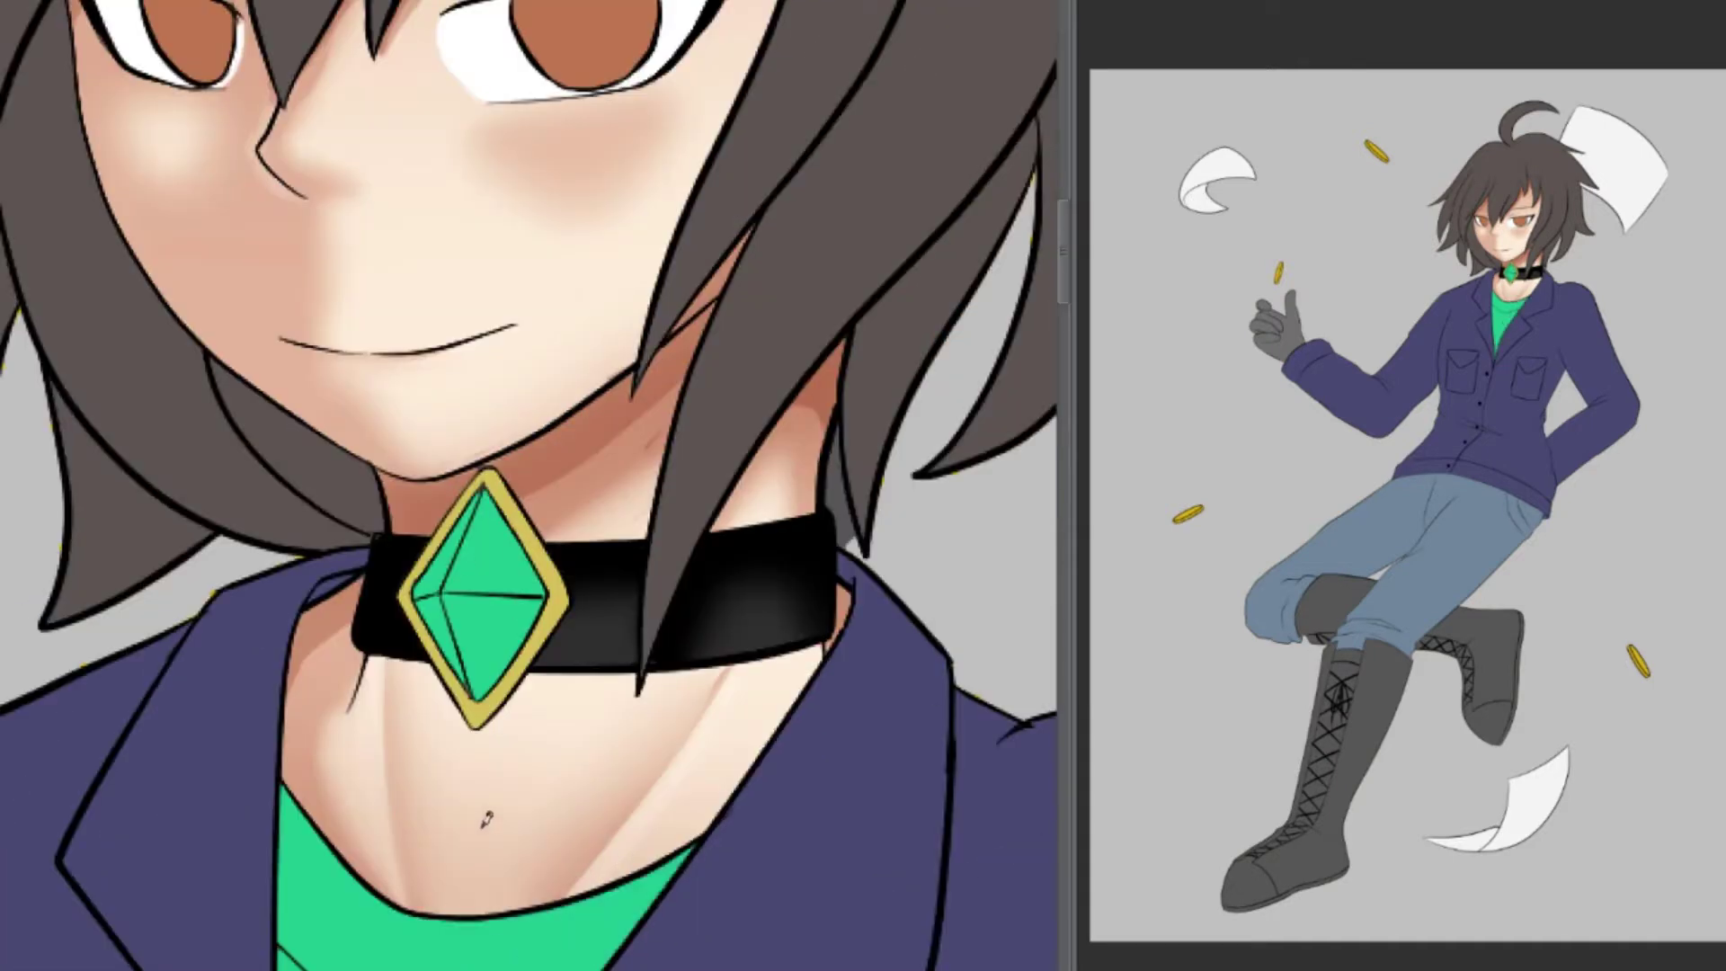
scroll(489, 817, "up", 2)
left_click_drag(557, 377, 308, 368)
scroll(404, 414, "up", 5)
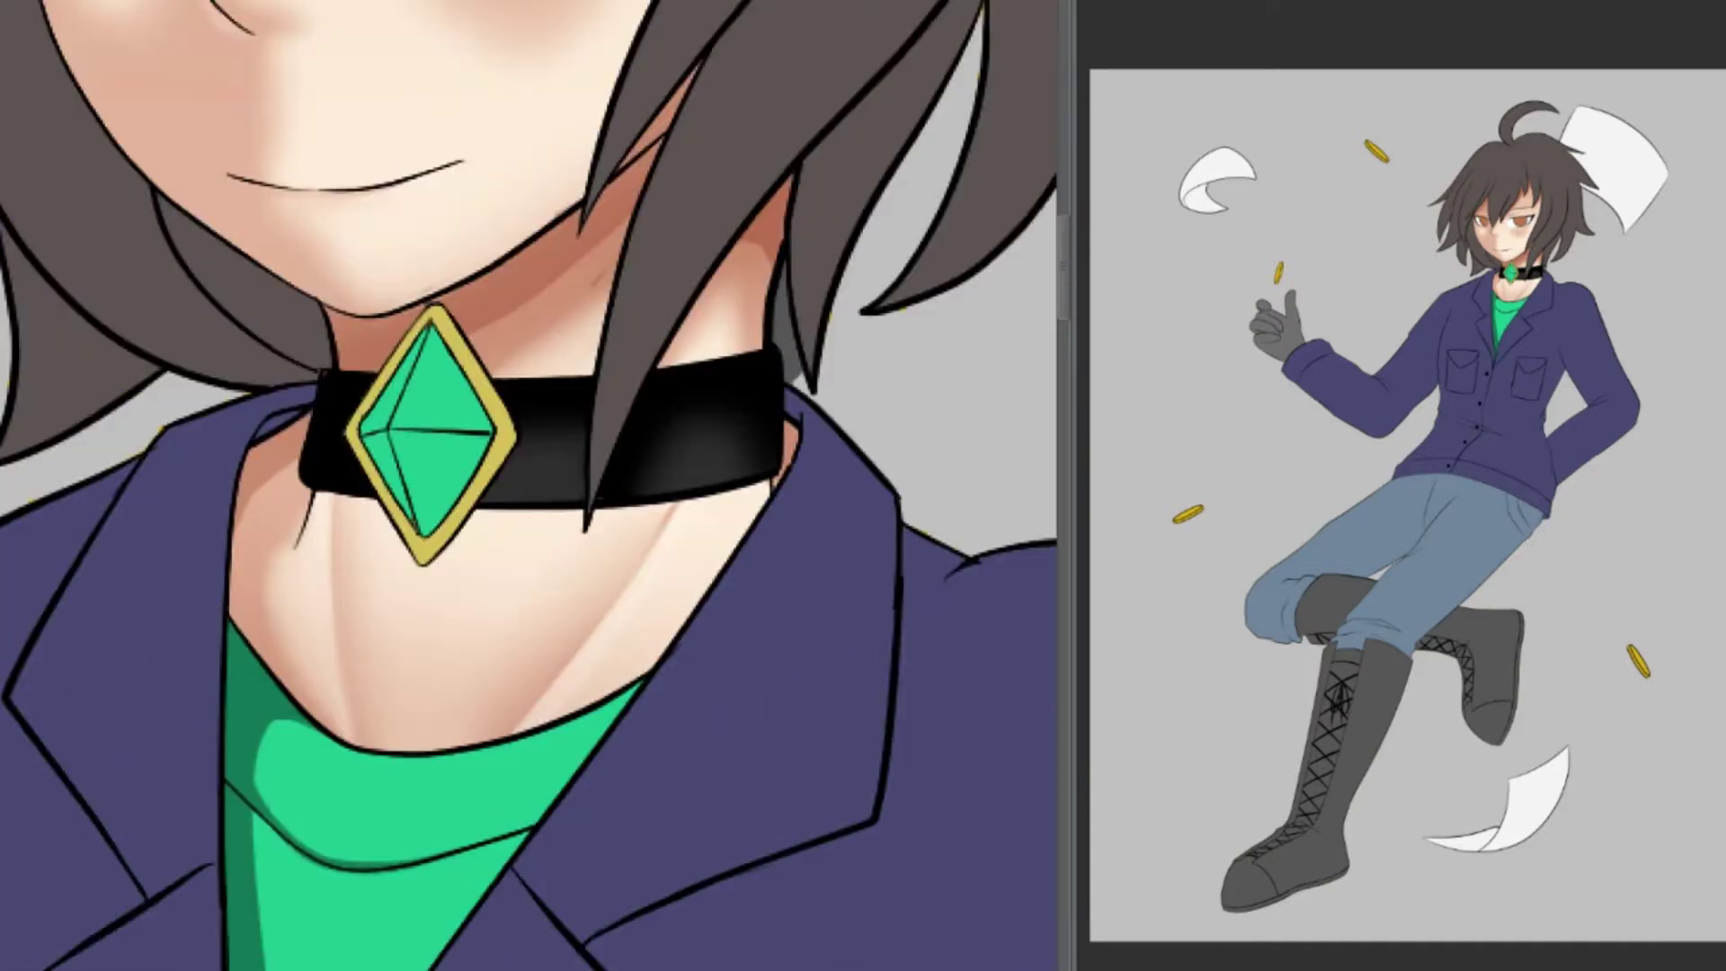
Shade the facets of the choker's green gem and darken the shadow-side edges of its gold frame
left_click_drag(409, 315, 355, 458)
left_click_drag(490, 428, 391, 423)
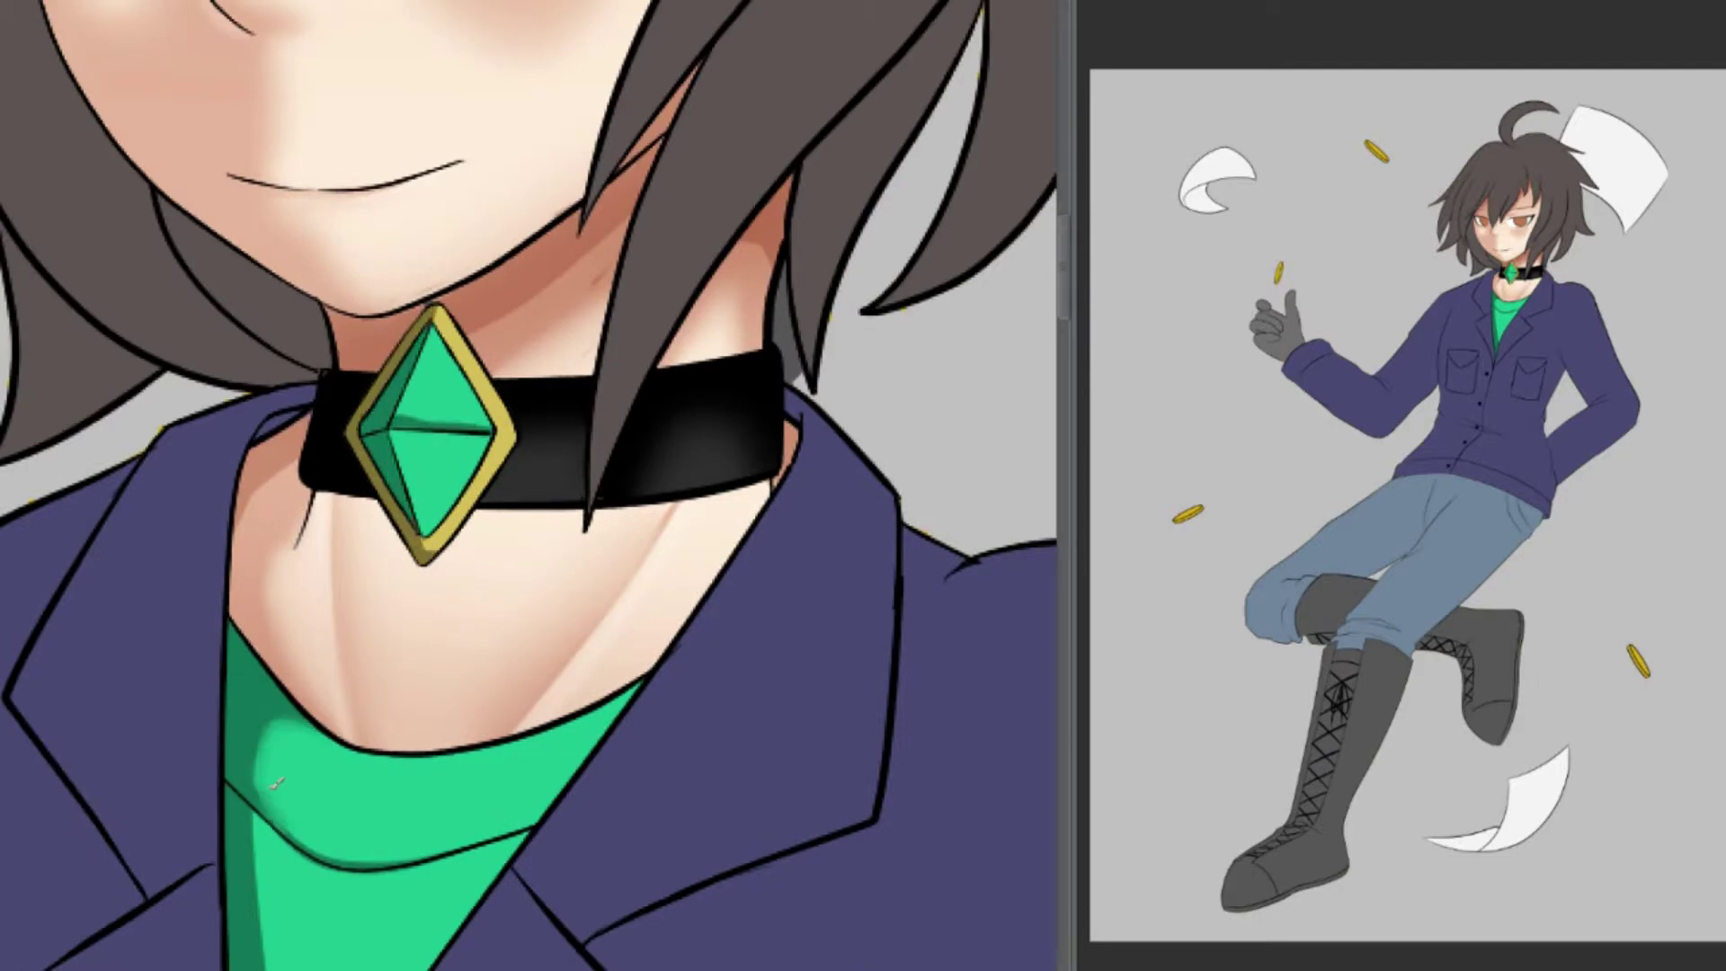
scroll(420, 654, "down", 5)
scroll(420, 655, "up", 6)
mouse_move(453, 512)
left_mouse_down()
mouse_move(380, 518)
mouse_move(407, 403)
left_mouse_up()
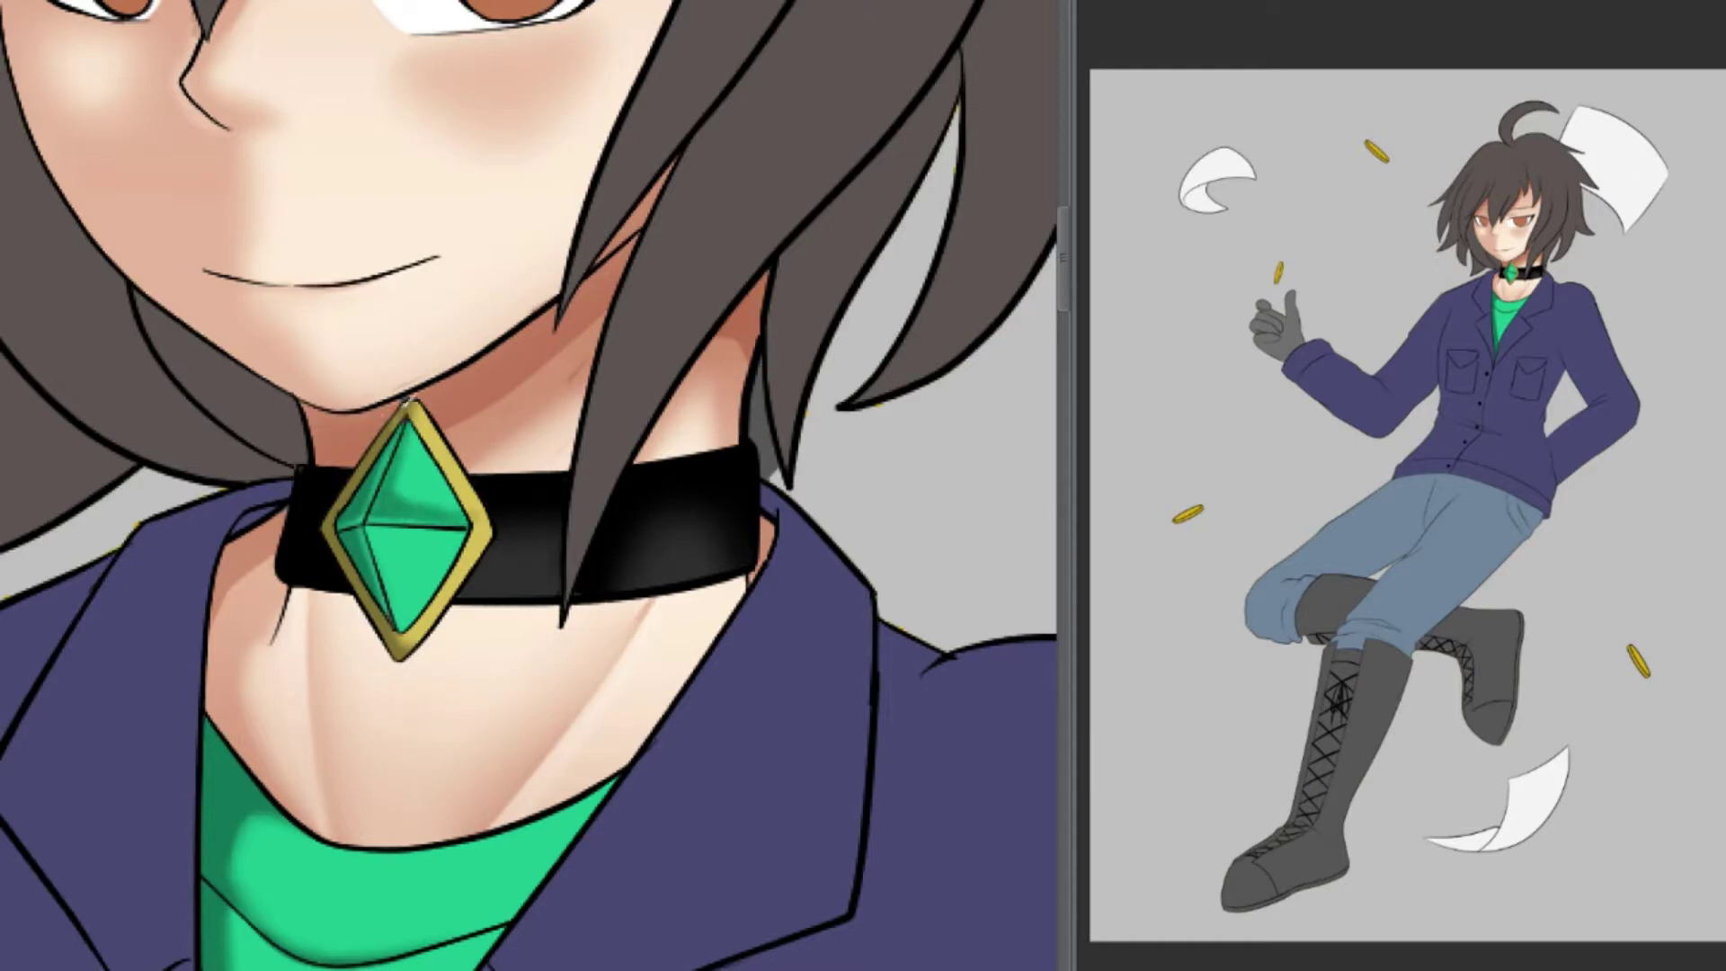